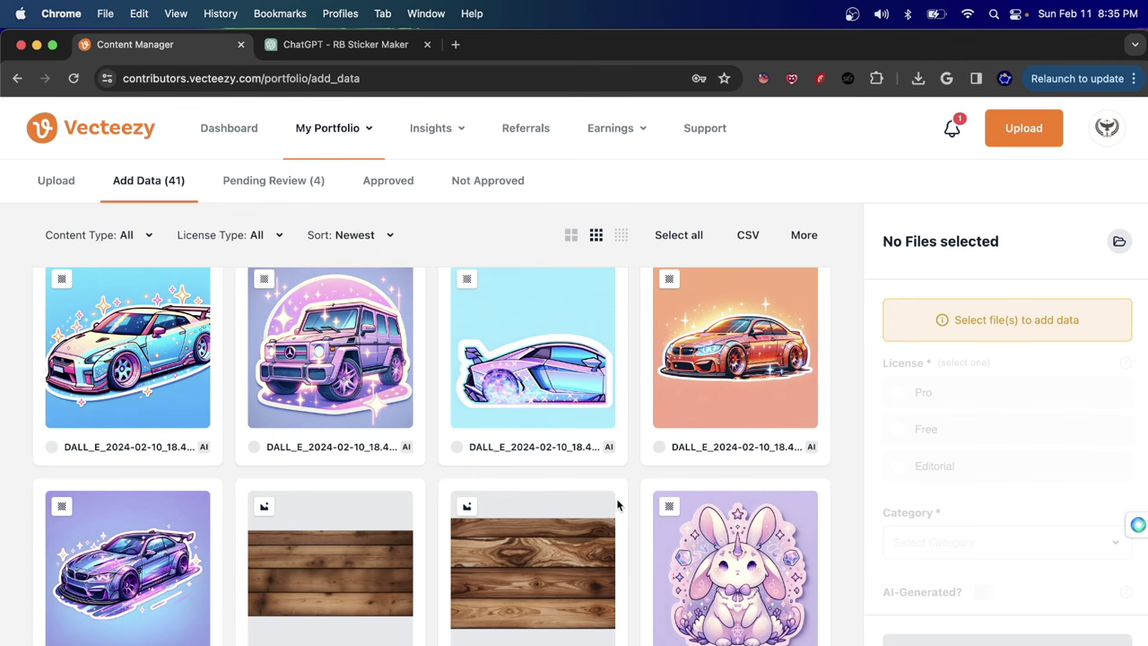
Open the Vecteezy contributors page in a new incognito window and dismiss the watercolor texture bundle promotion
scroll(520, 448, "up", 5)
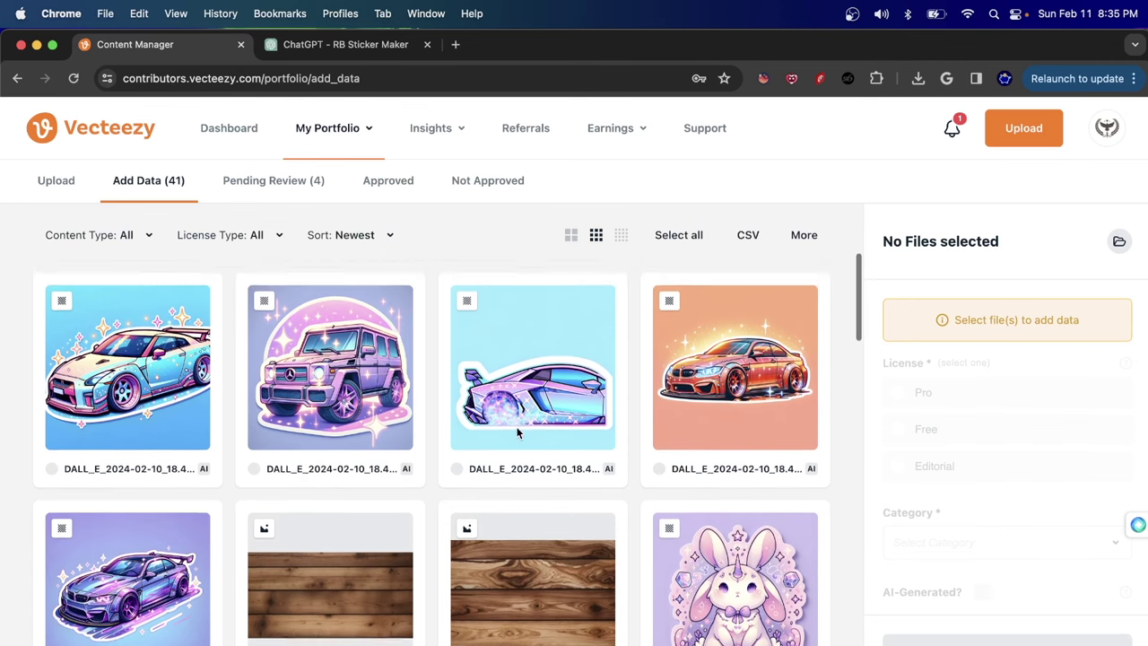
left_click(1132, 78)
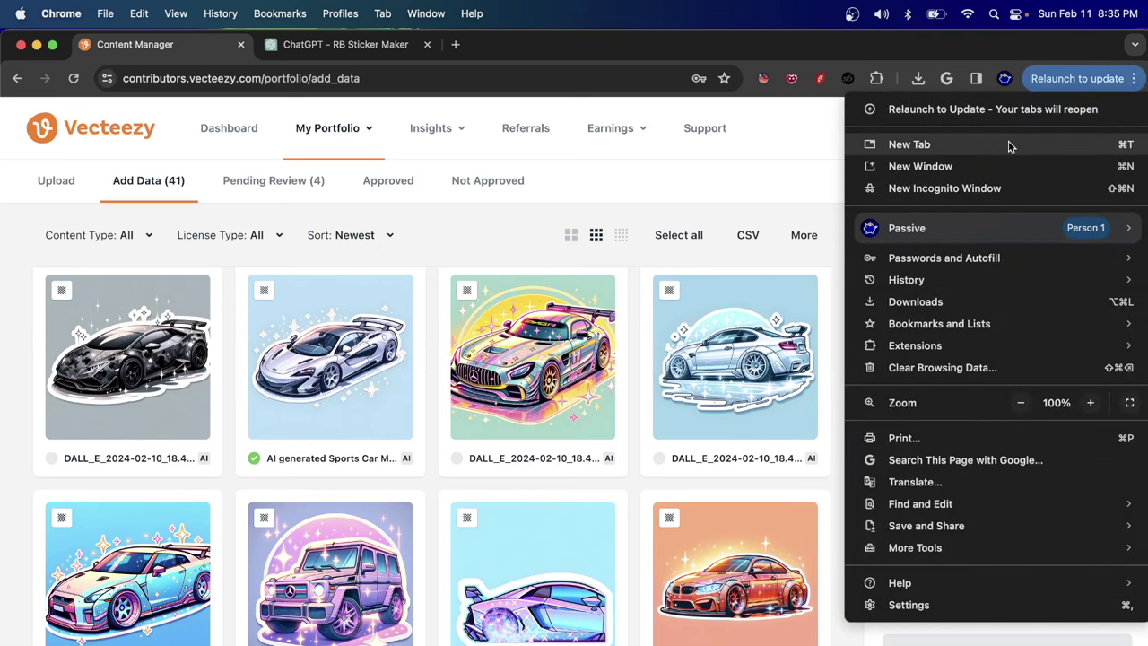
left_click(934, 188)
type("vect")
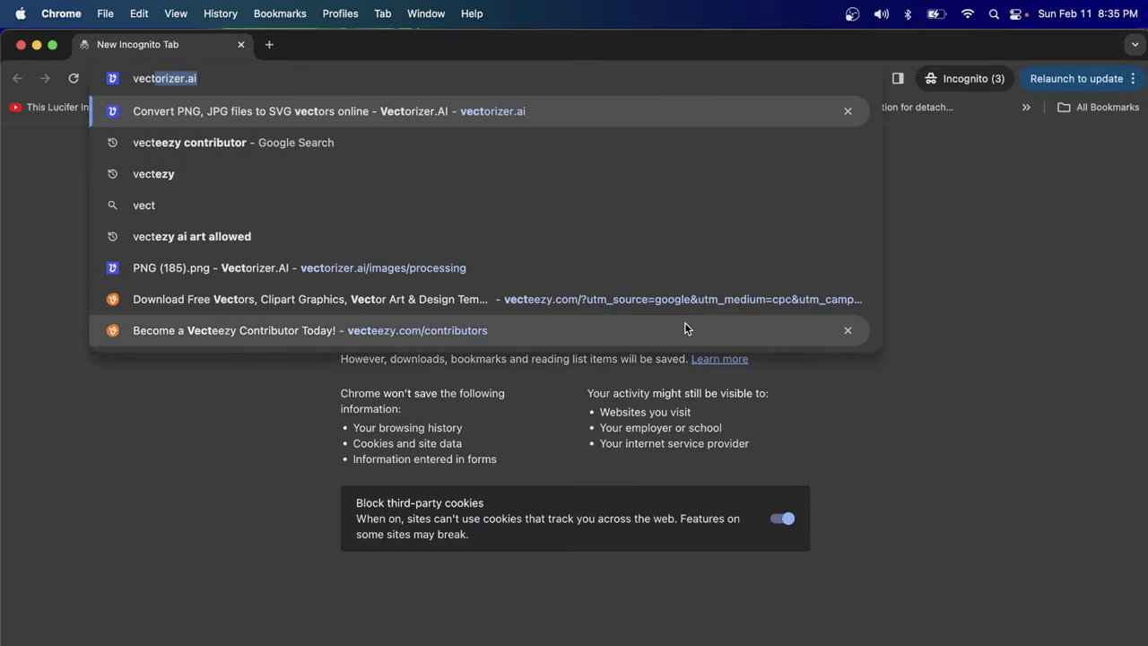
left_click(654, 330)
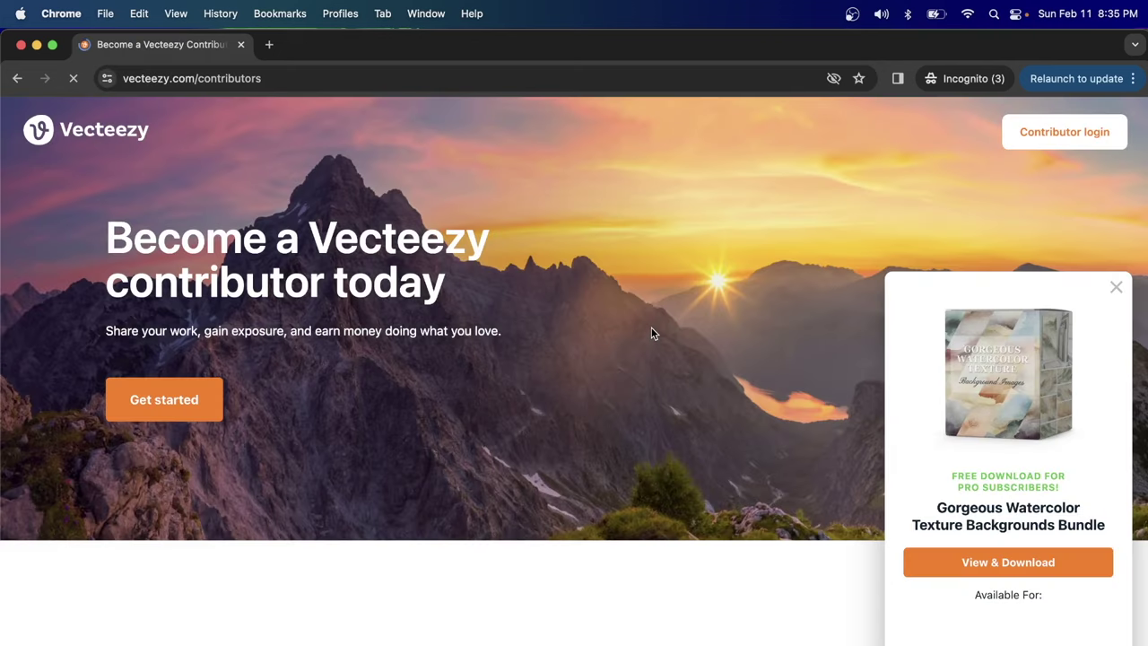
left_click(1114, 290)
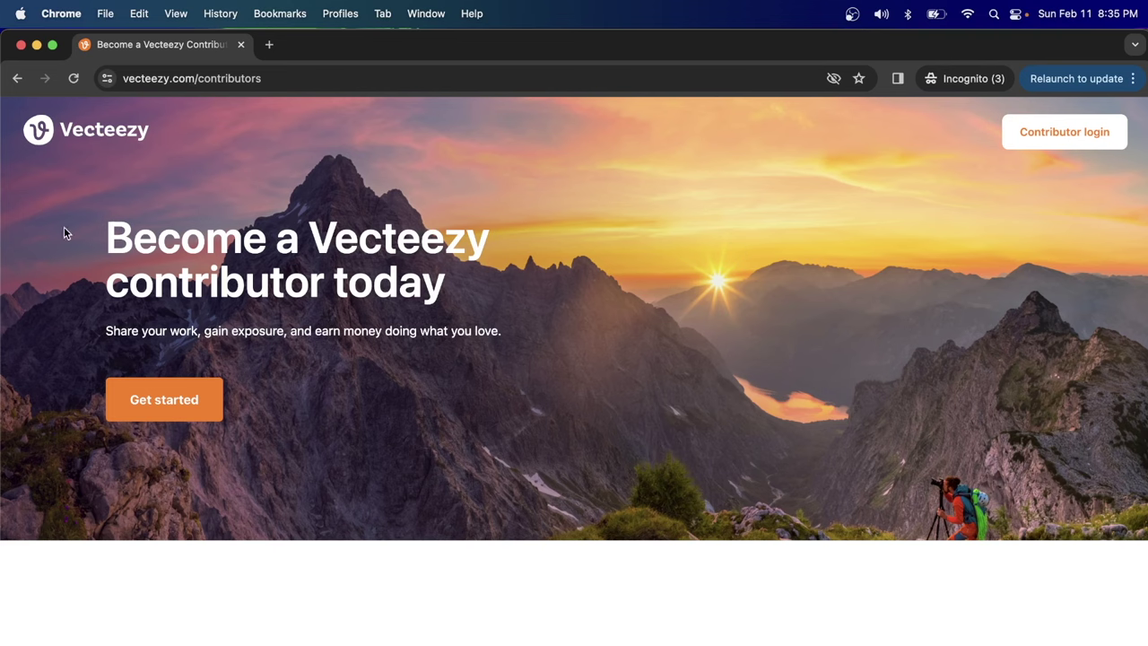
Go to the Vecteezy homepage and look through its content types, popular images, trending images and vector graphics sections
left_click(62, 145)
scroll(588, 293, "down", 5)
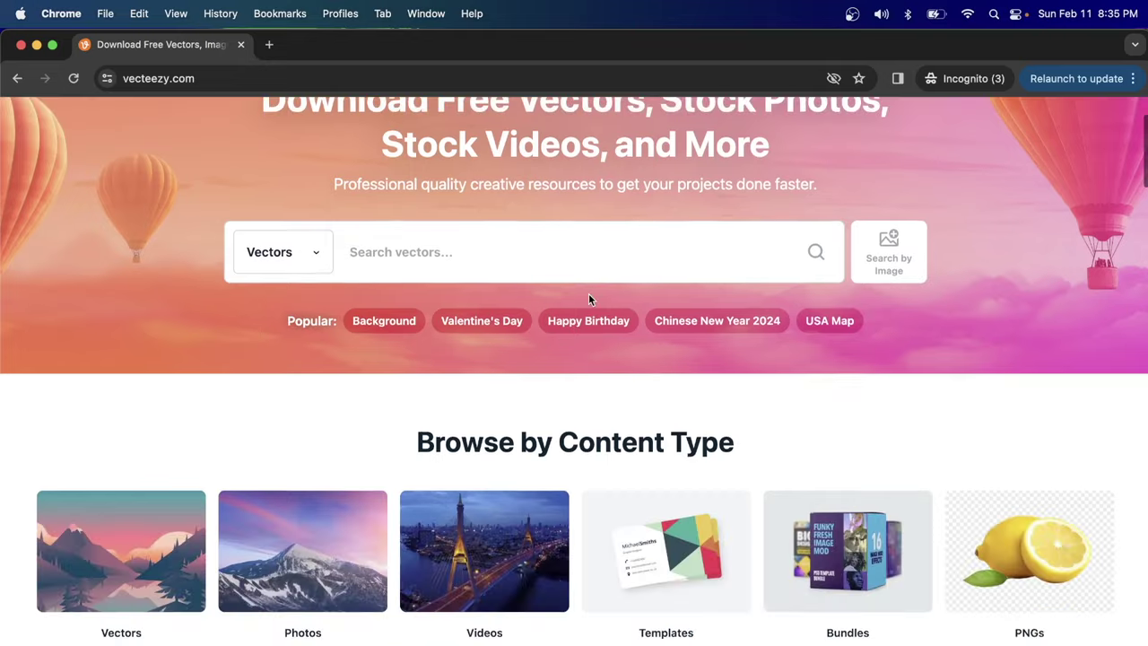
scroll(578, 301, "down", 4)
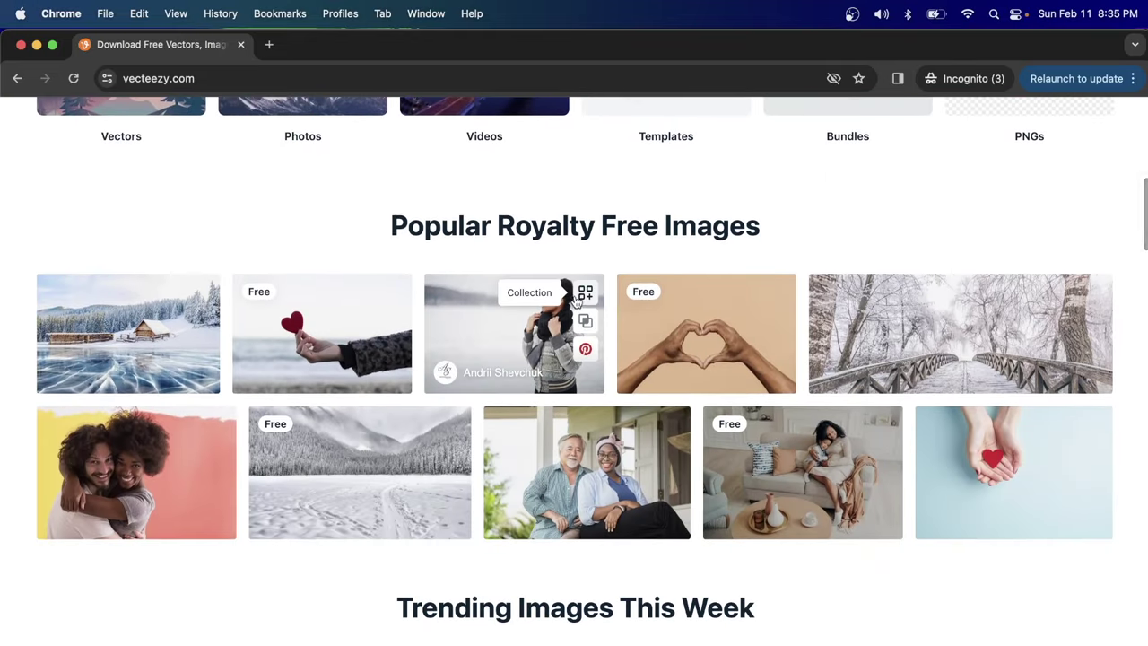
scroll(566, 302, "down", 1)
scroll(565, 301, "down", 2)
scroll(570, 296, "down", 5)
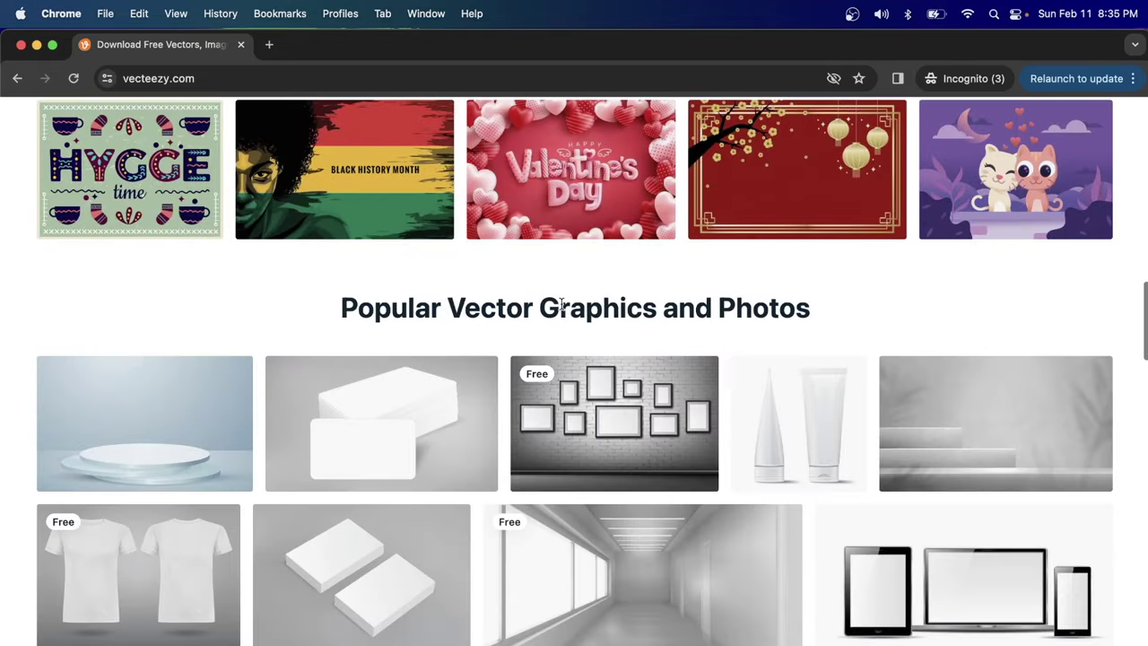
scroll(571, 289, "down", 6)
scroll(569, 289, "up", 7)
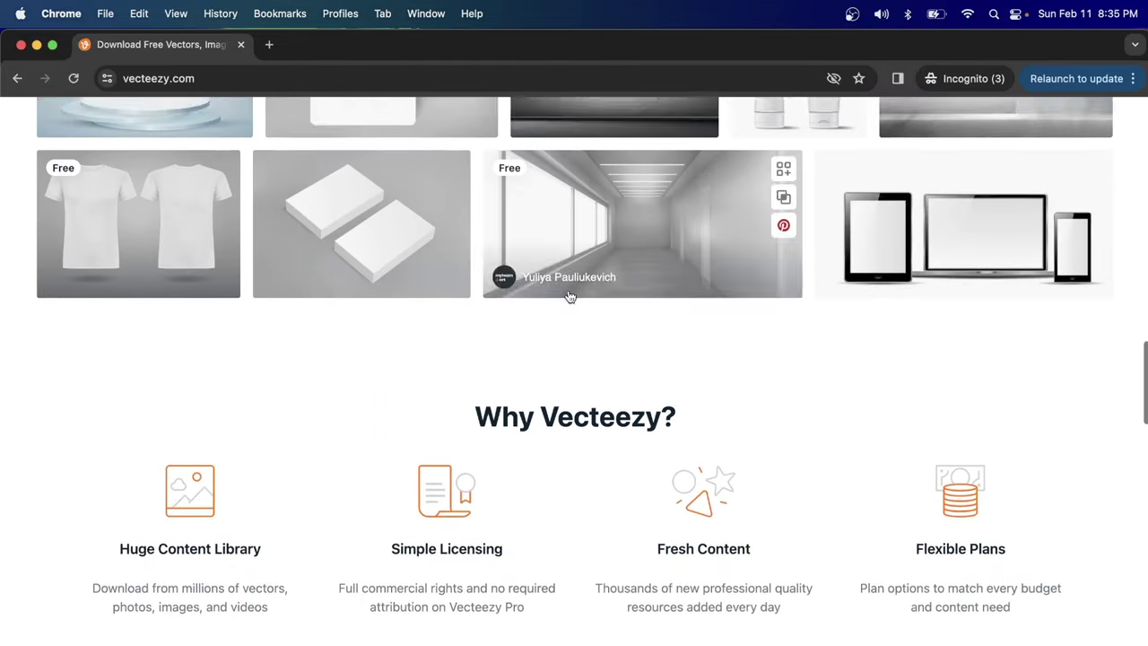
scroll(568, 297, "up", 8)
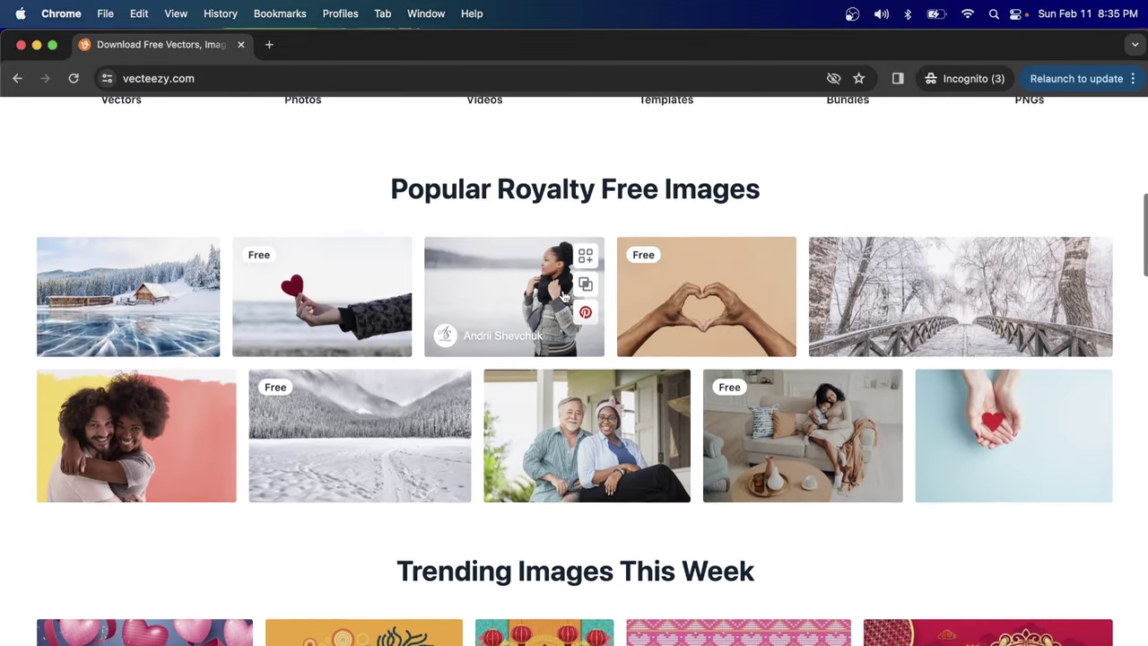
scroll(564, 296, "up", 5)
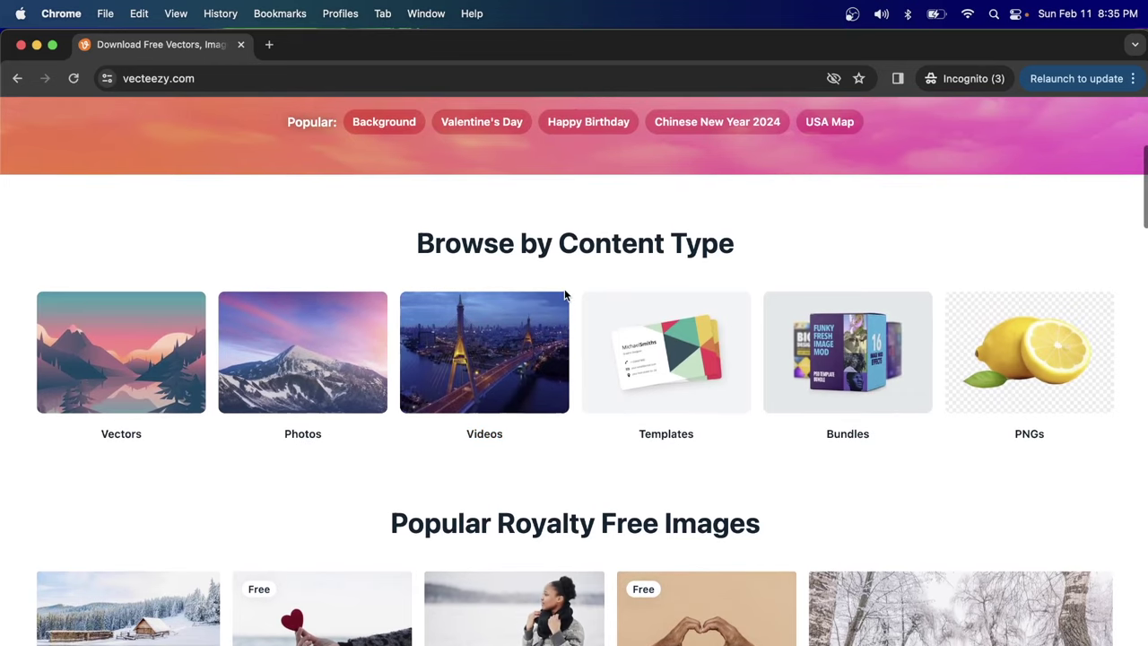
scroll(564, 296, "up", 3)
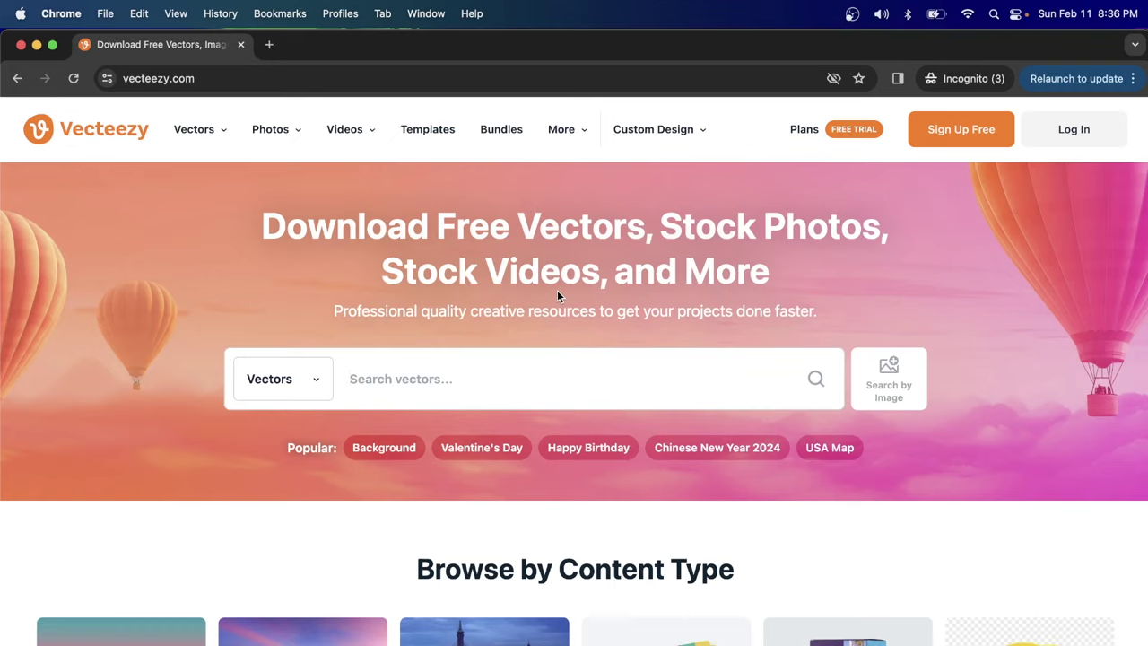
Search the Vecteezy vectors for "tiger"
scroll(560, 296, "down", 1)
scroll(561, 303, "down", 1)
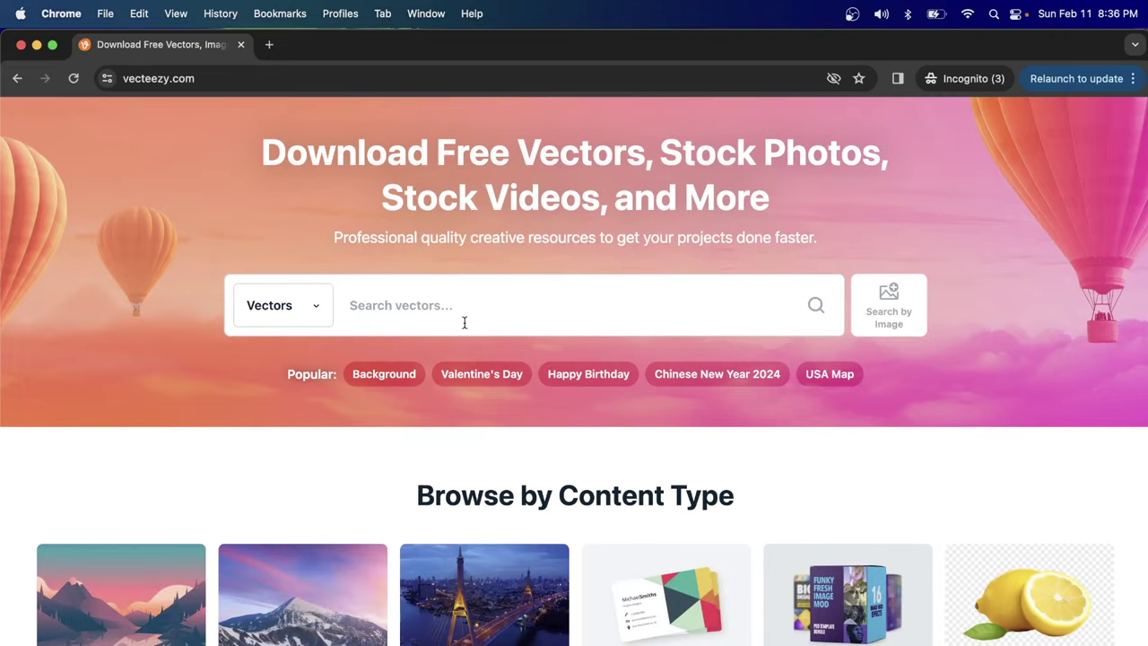
type("tiger")
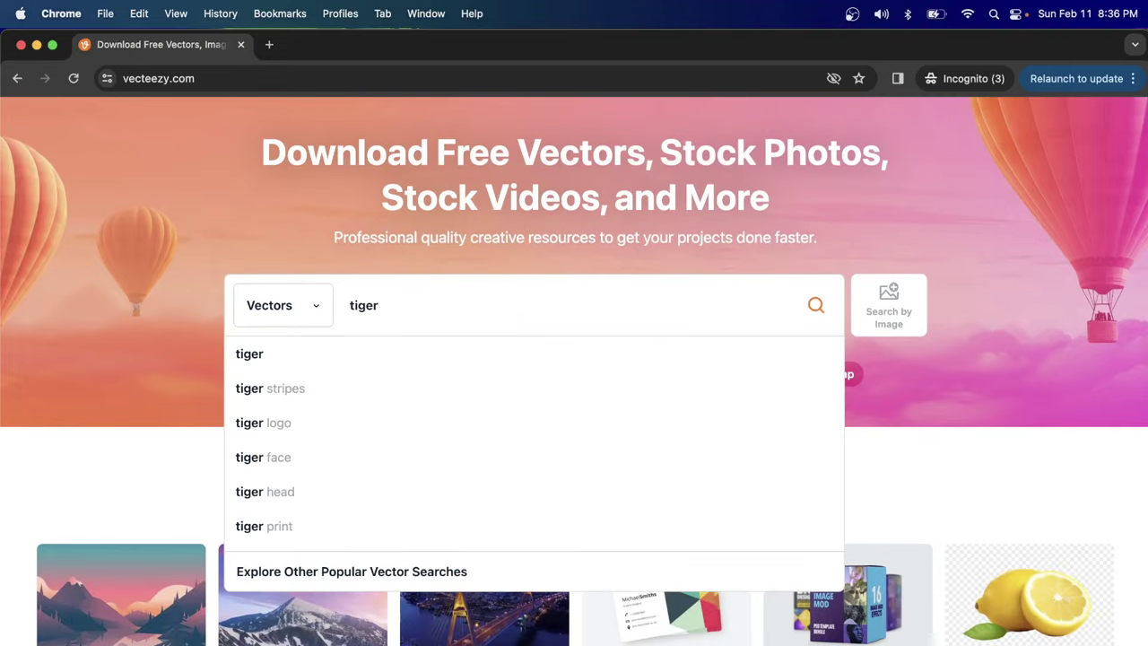
key("Return")
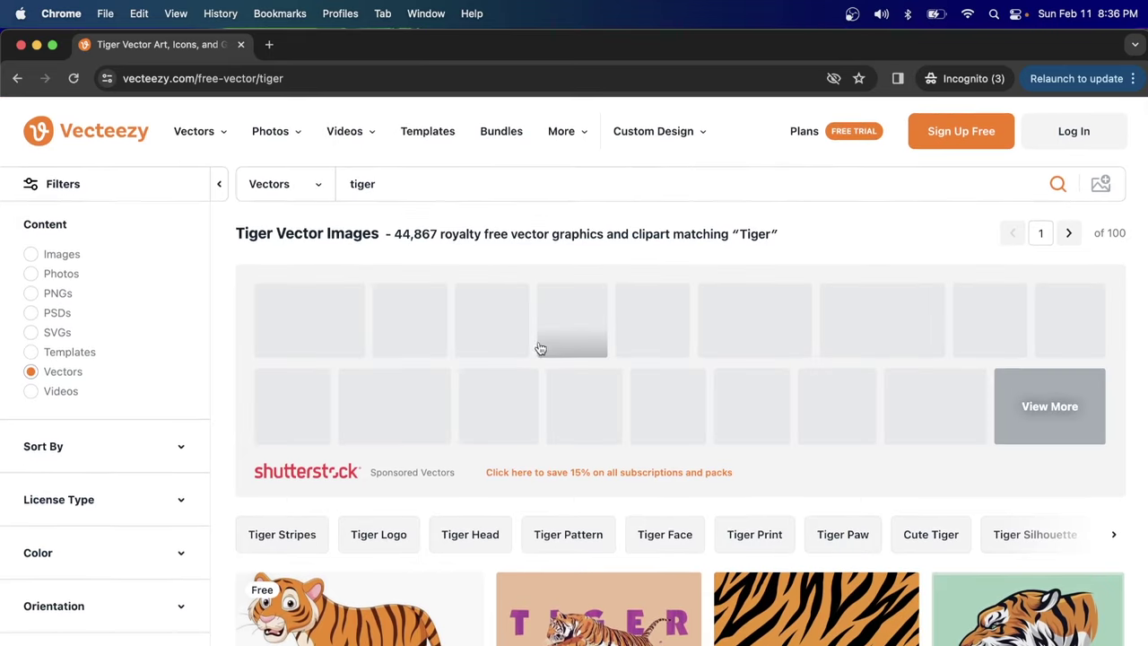
View the detail page of the free cartoon tiger on white background, then return to the tiger results
scroll(556, 349, "down", 5)
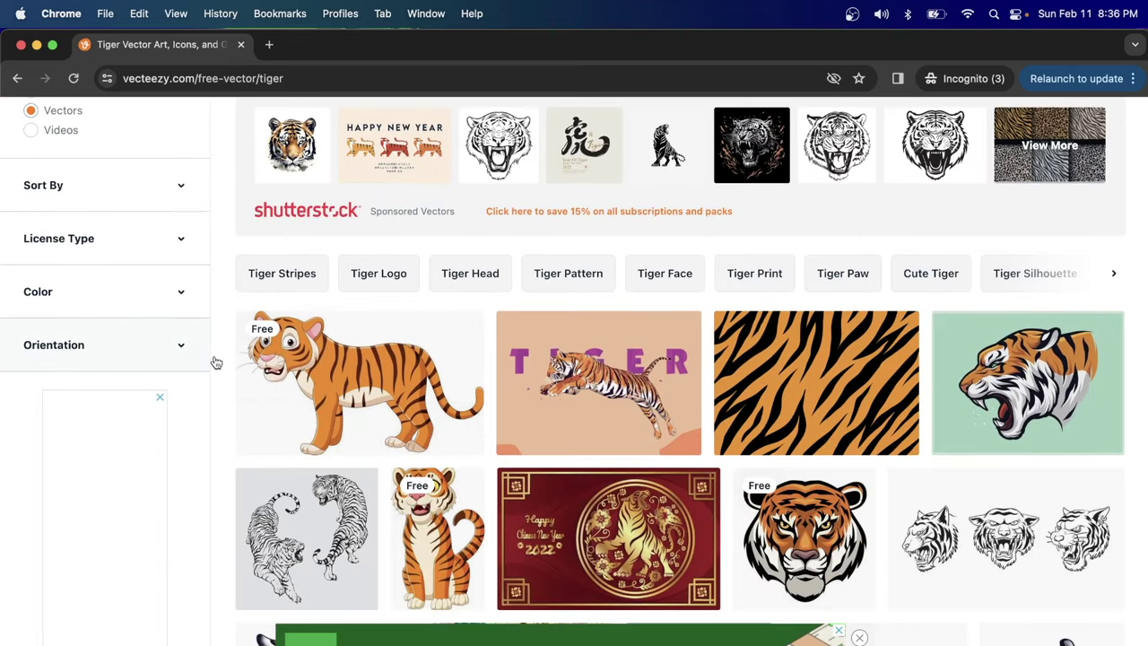
left_click(340, 385)
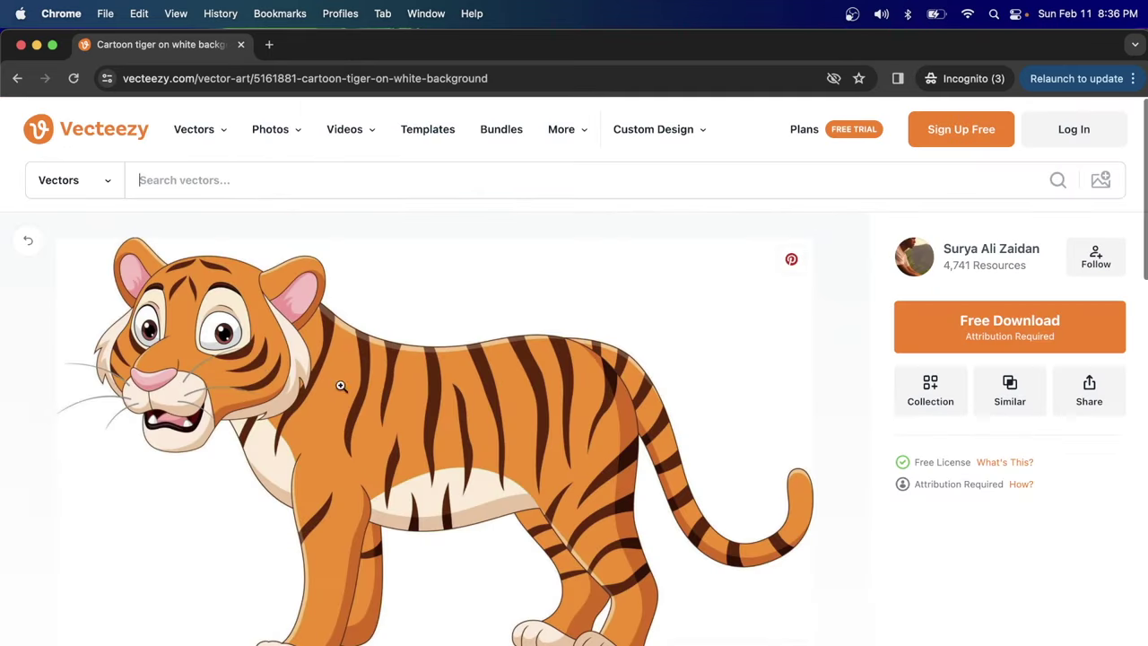
left_click(18, 79)
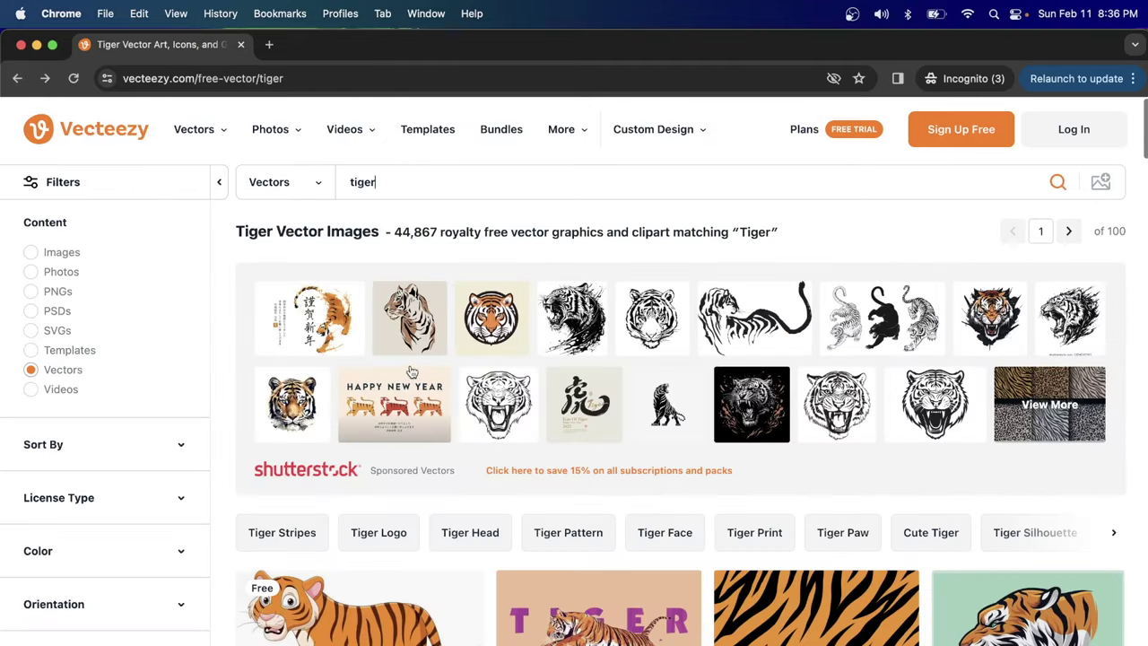
Browse the tiger results, inspect the Pro Japanese-style tiger head illustration's page and licence details, and return to the results
scroll(411, 370, "down", 8)
scroll(411, 370, "down", 10)
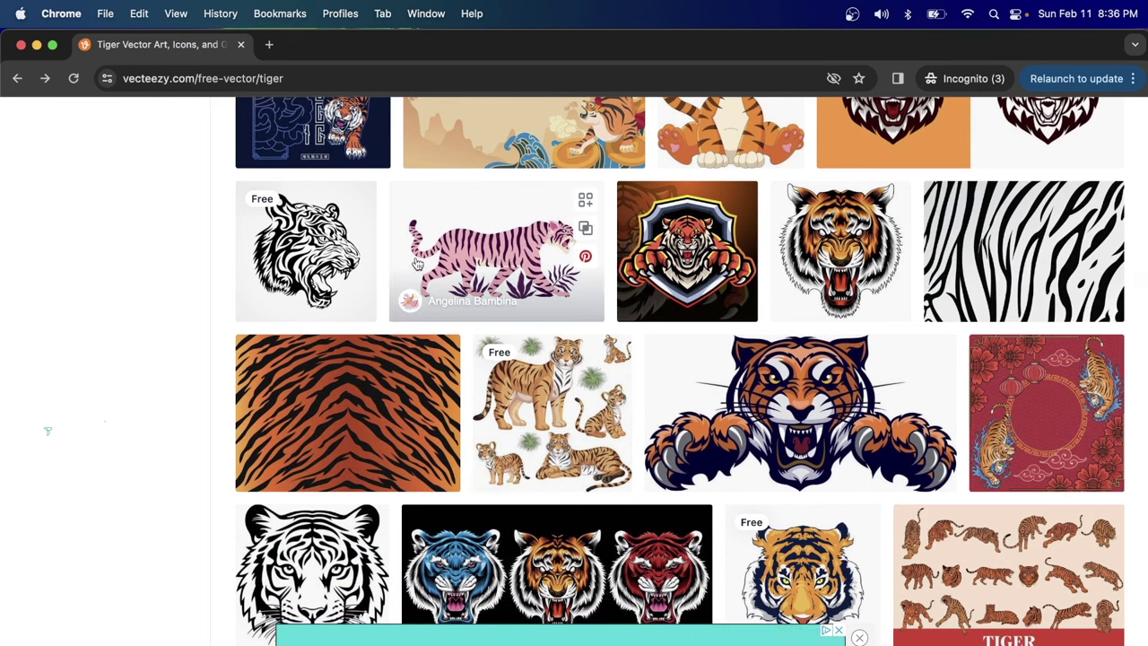
scroll(442, 299, "up", 4)
scroll(442, 298, "up", 8)
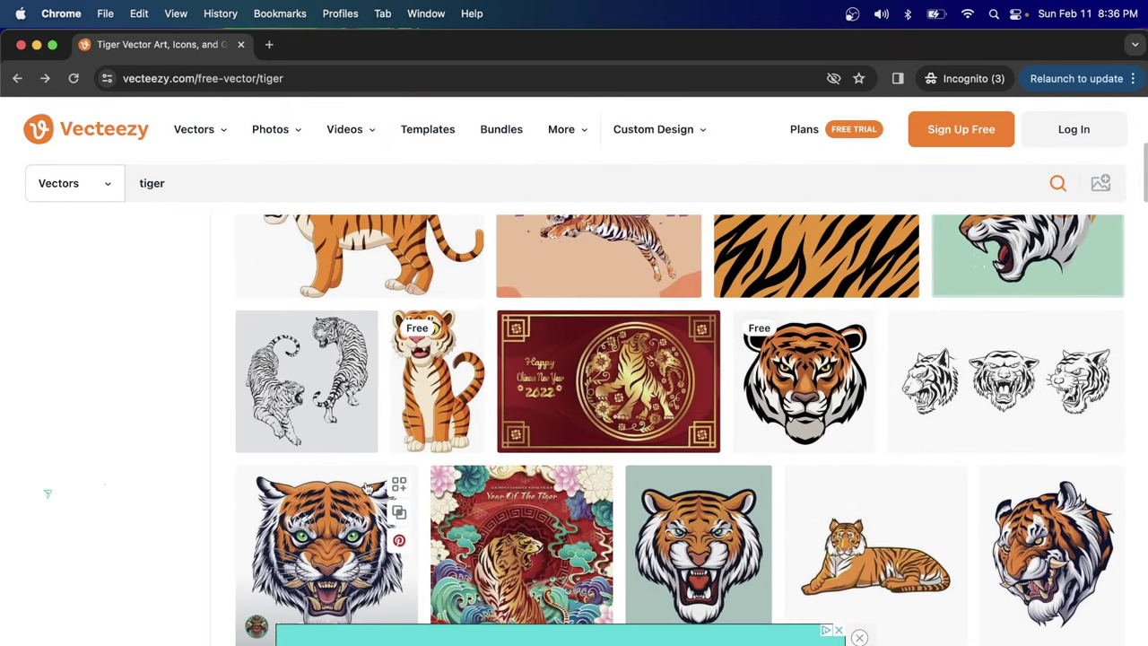
left_click(366, 487)
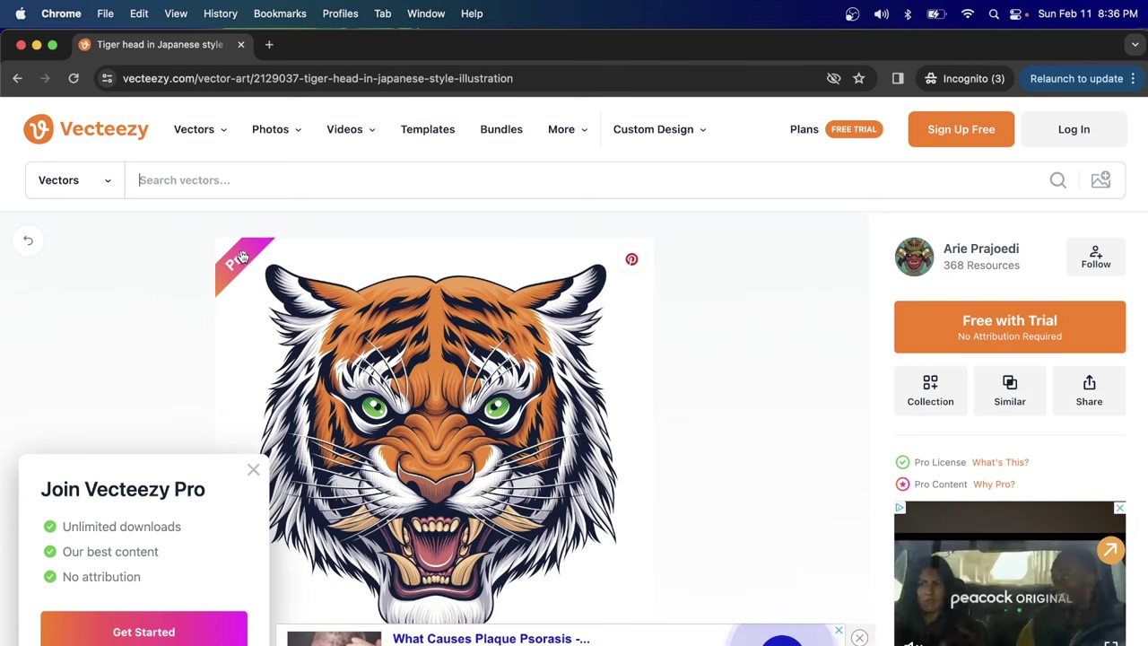
scroll(454, 333, "down", 3)
scroll(454, 333, "down", 2)
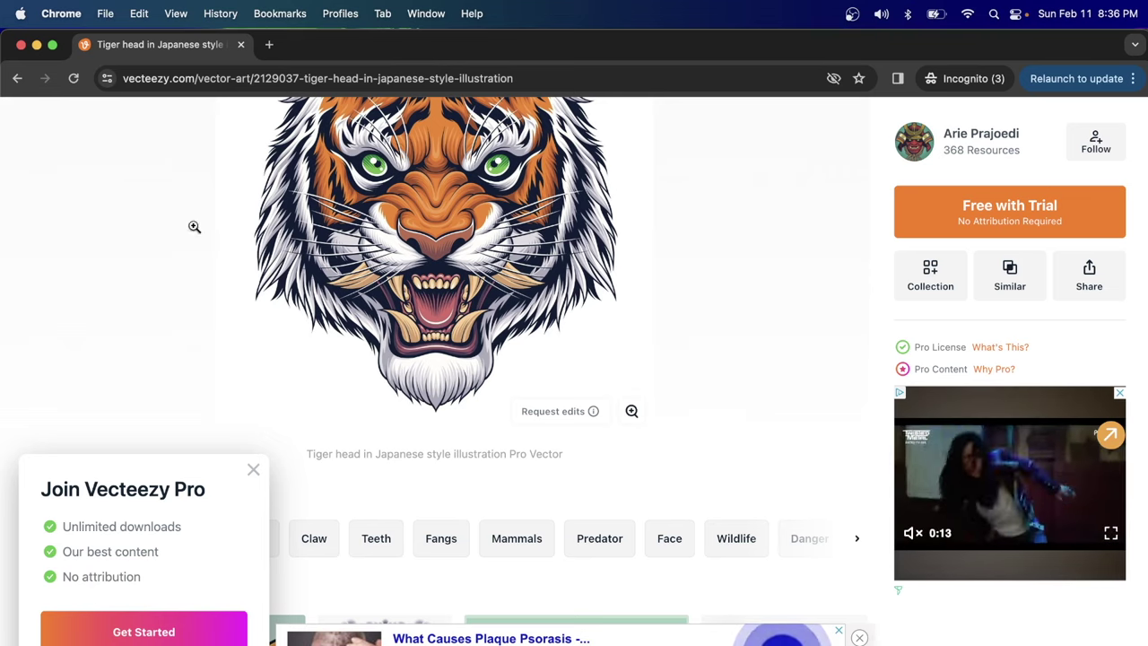
left_click(17, 79)
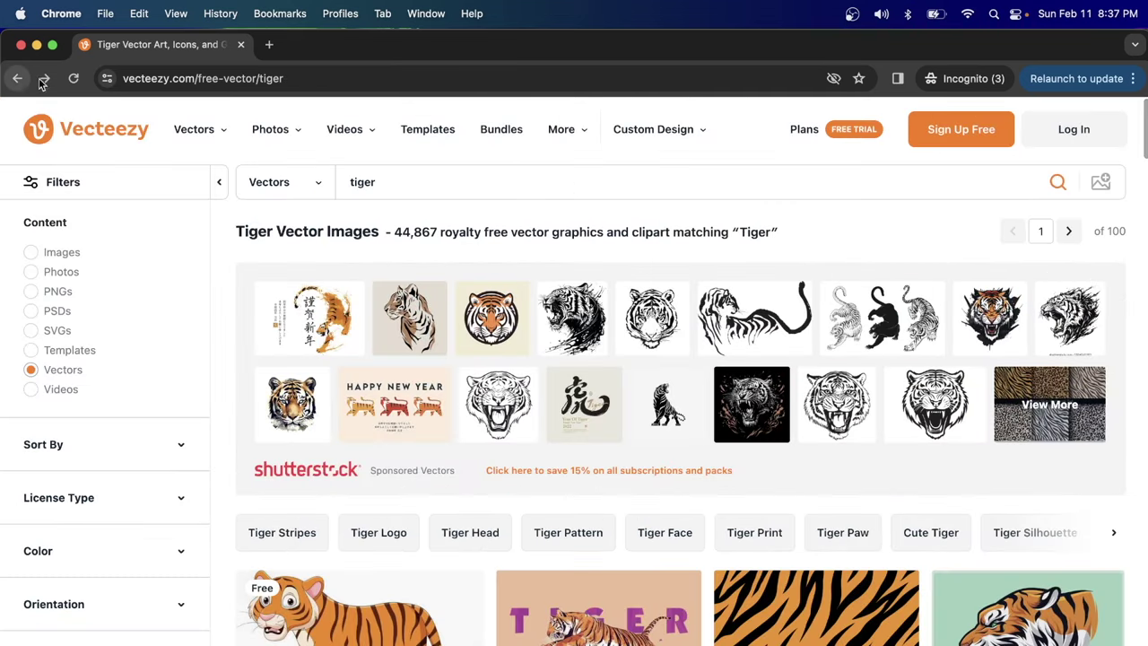
Look further down the tiger results, view the "School Name 2022 Tigers" mascot logo page, and go back to the results
scroll(369, 313, "down", 5)
mouse_move(316, 305)
scroll(316, 305, "down", 1)
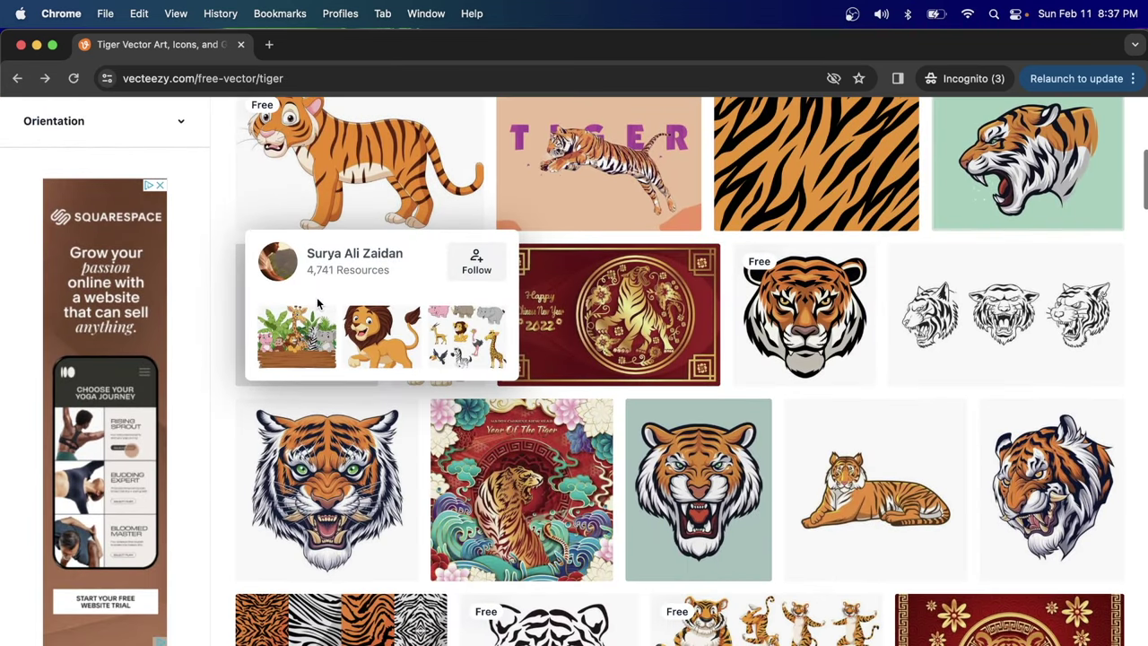
scroll(317, 305, "down", 9)
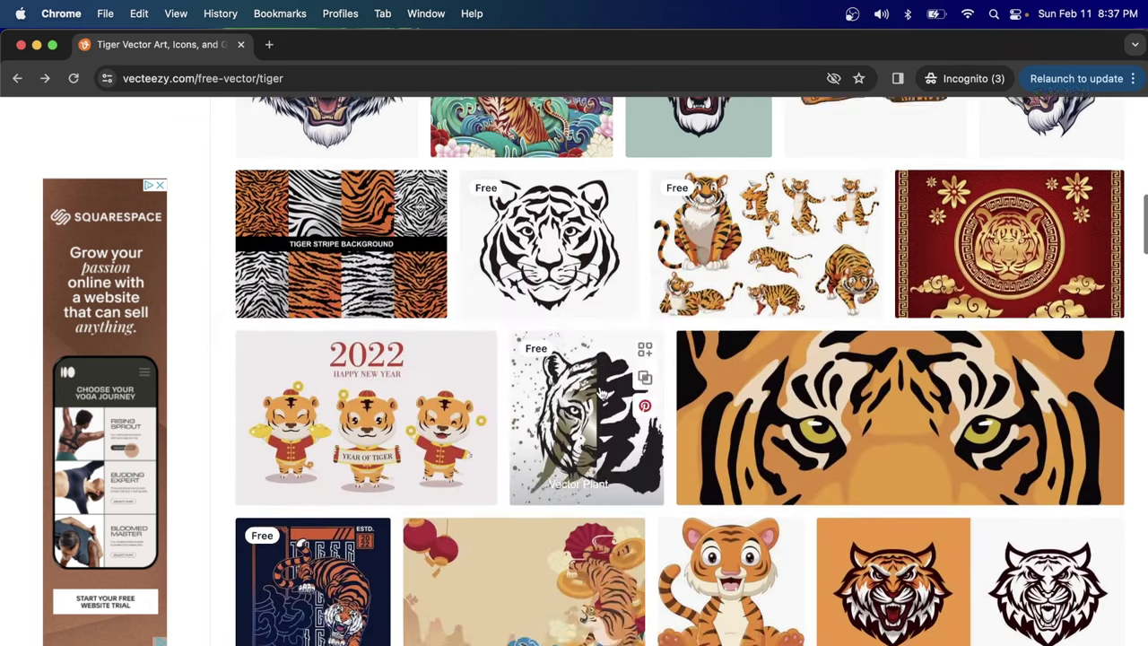
scroll(556, 385, "down", 7)
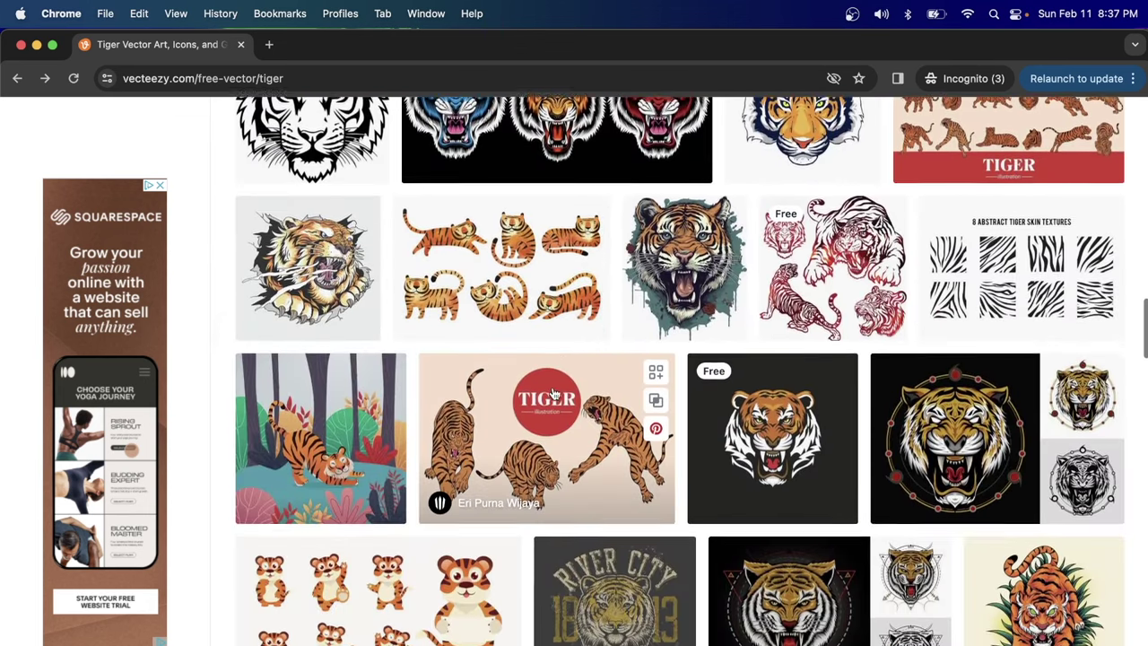
scroll(553, 392, "down", 4)
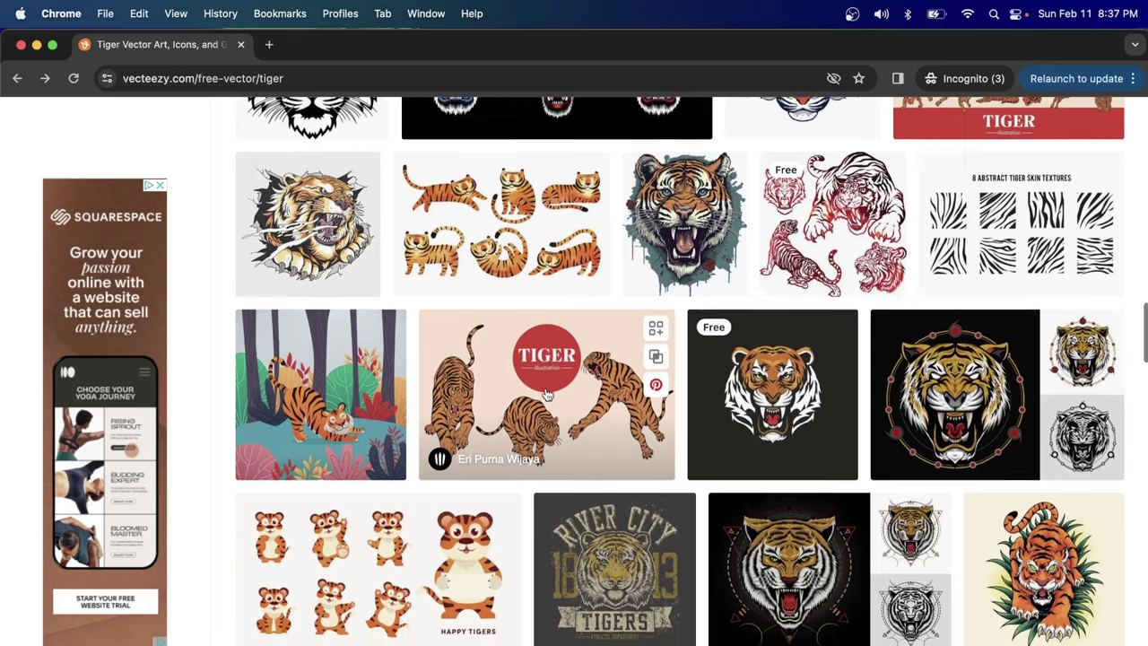
scroll(543, 395, "down", 6)
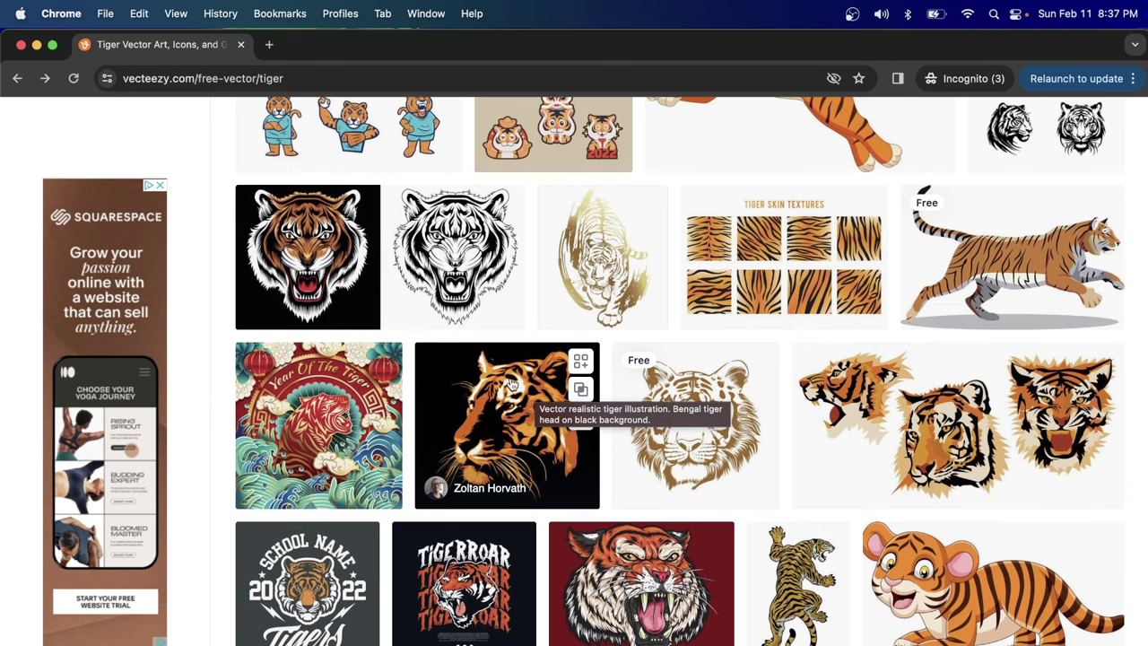
scroll(533, 392, "down", 2)
left_click(305, 515)
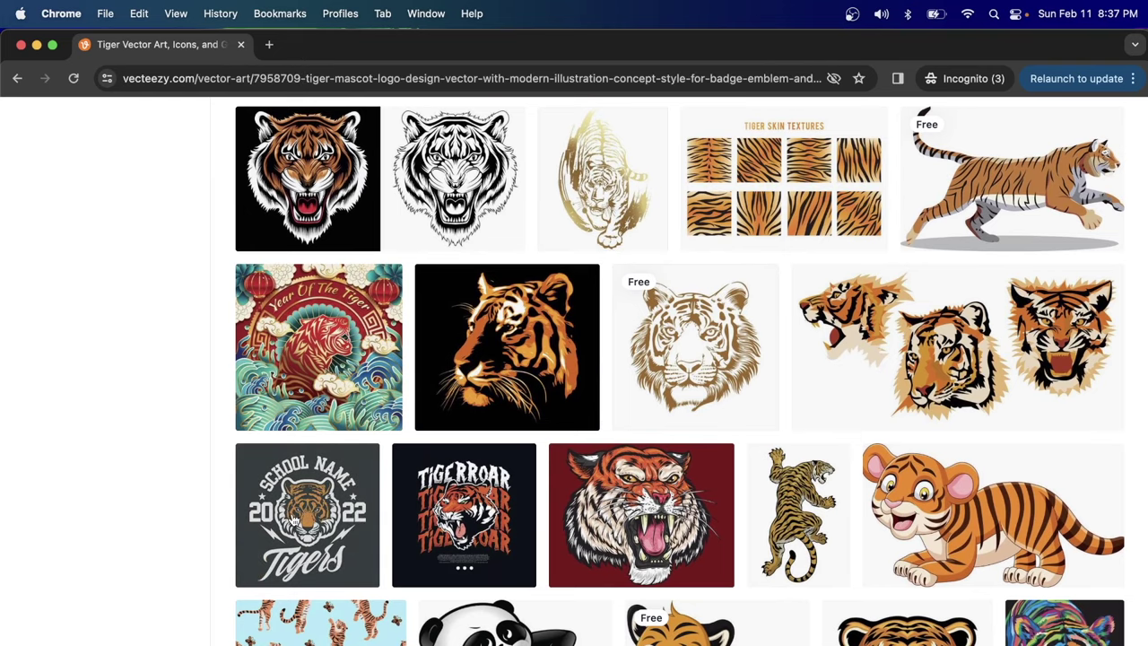
scroll(455, 345, "down", 1)
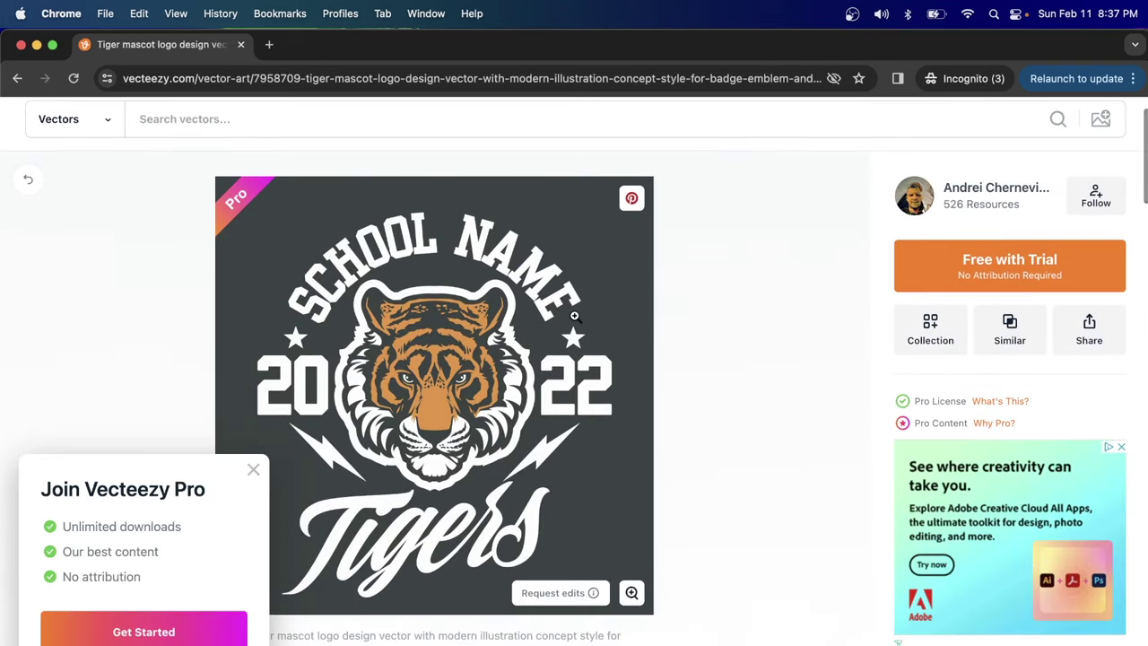
left_click(17, 78)
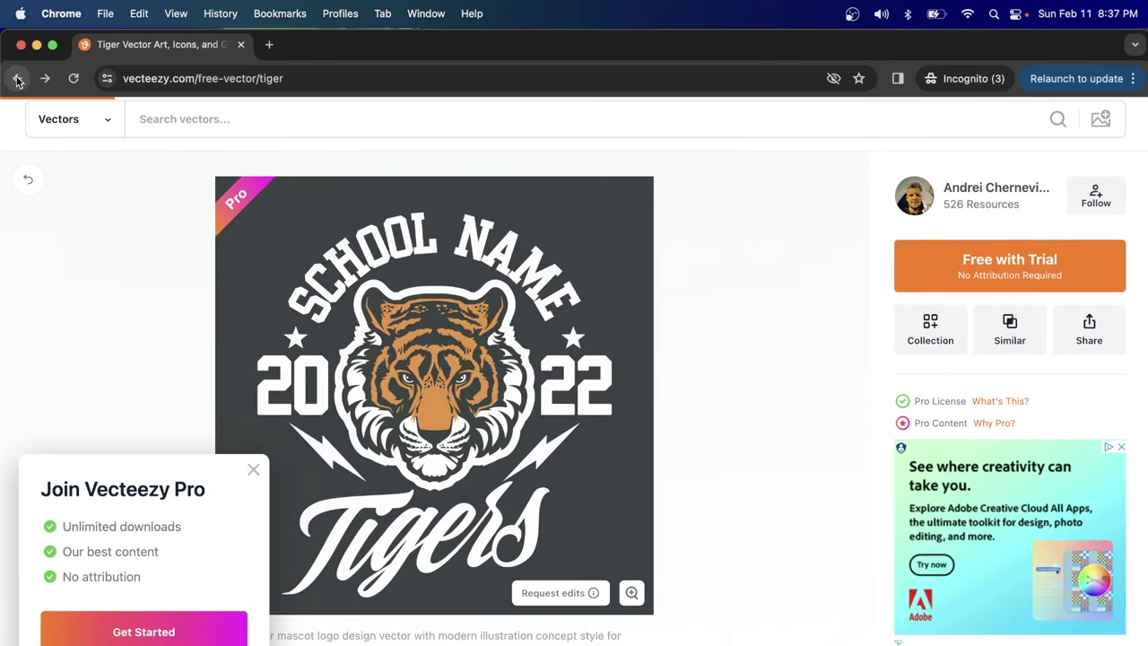
View the River City Tigers T-shirt design's page, dismiss the Join Vecteezy Pro offer, and return to the tiger results
scroll(418, 350, "down", 10)
scroll(418, 349, "down", 5)
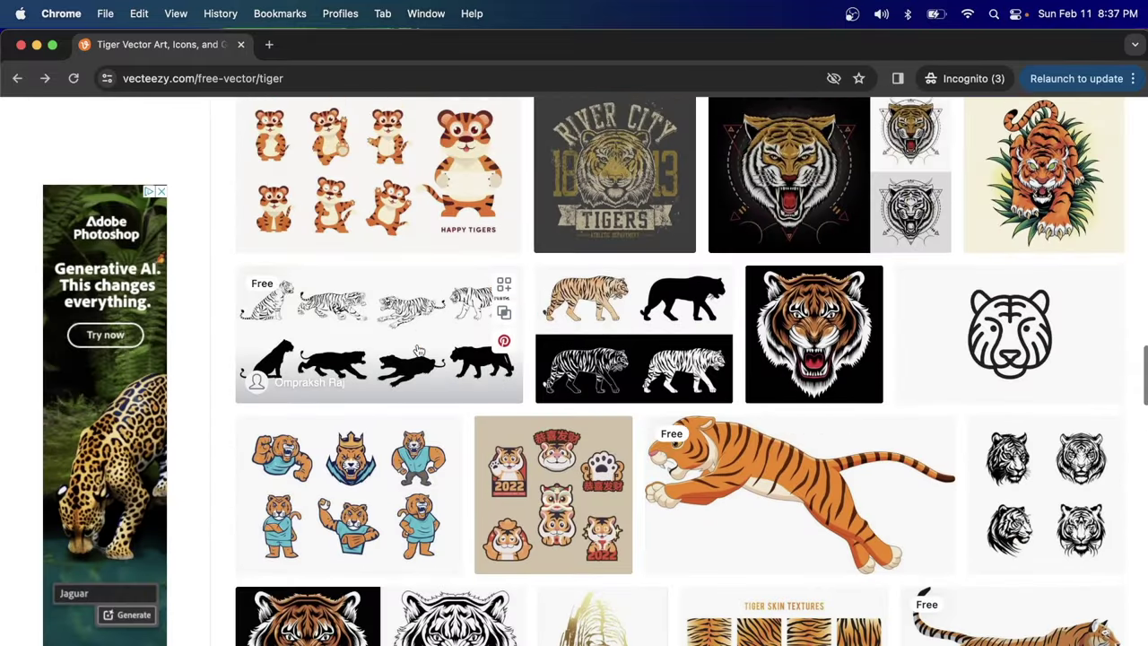
scroll(600, 392, "up", 3)
left_click(600, 392)
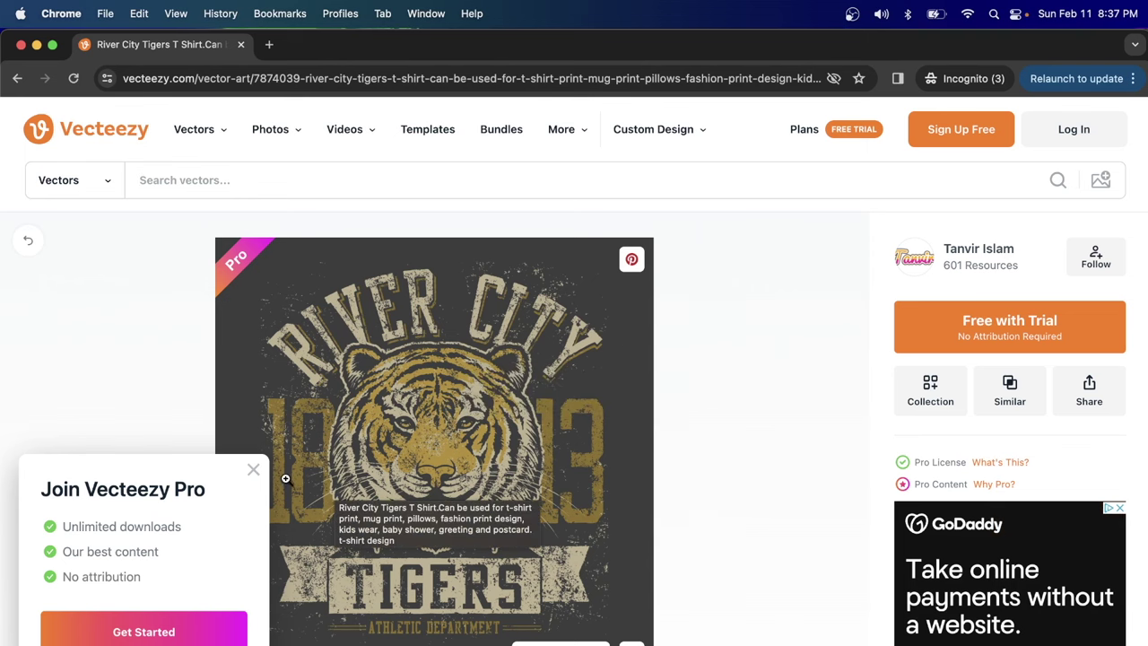
left_click(254, 469)
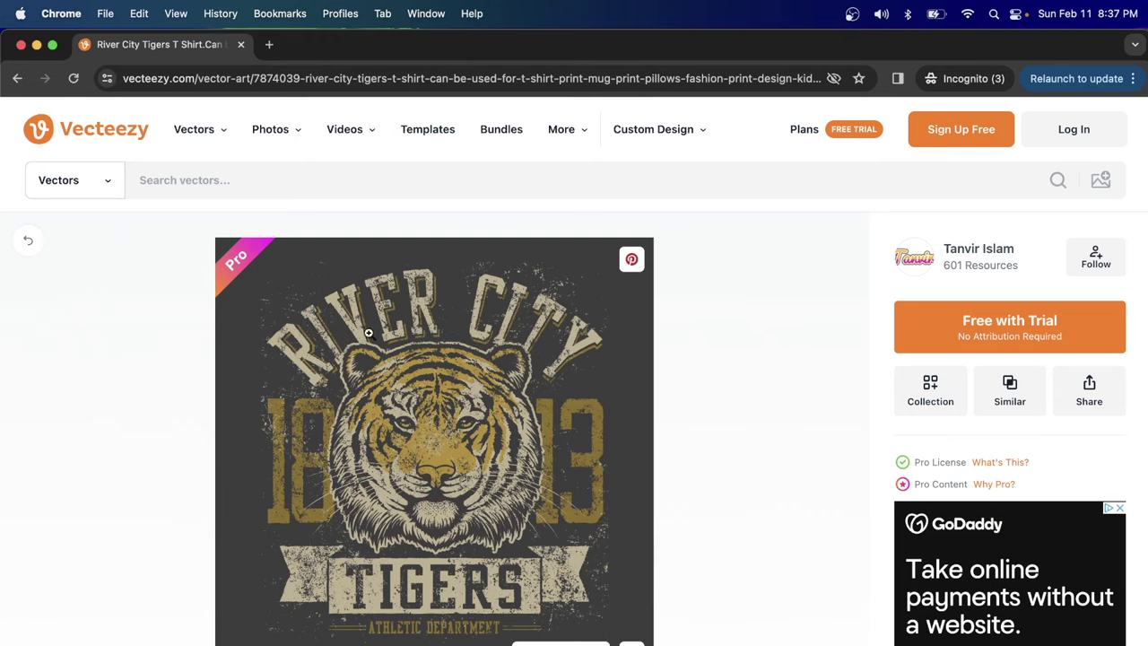
left_click(14, 78)
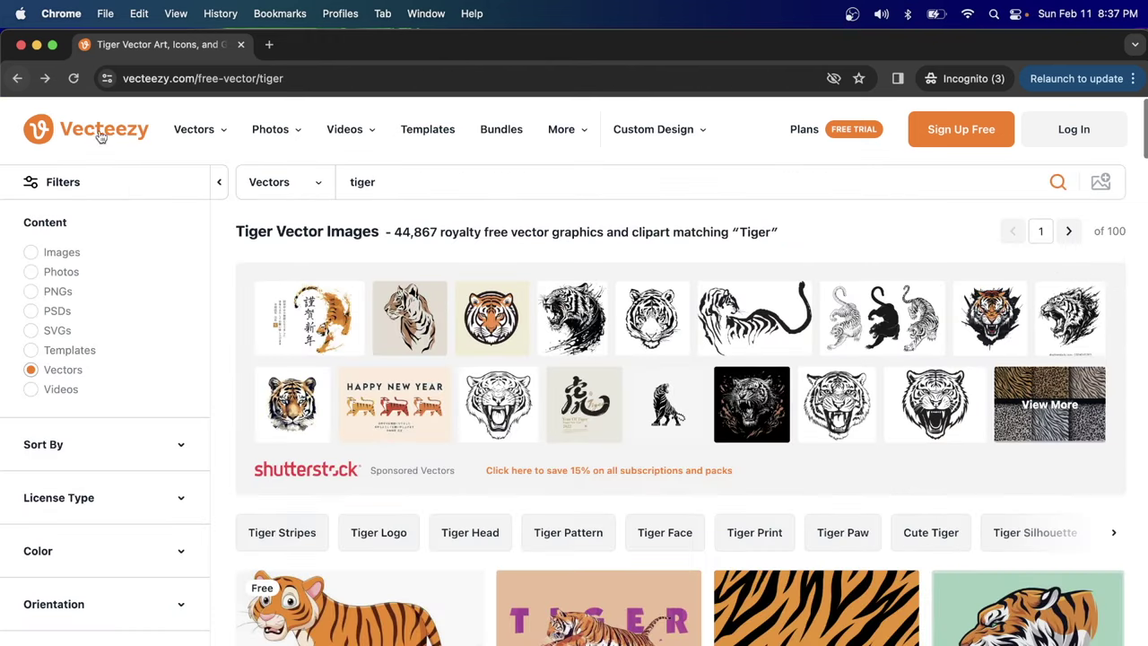
Look further down the tiger vector results, then close the results tab
scroll(728, 401, "down", 10)
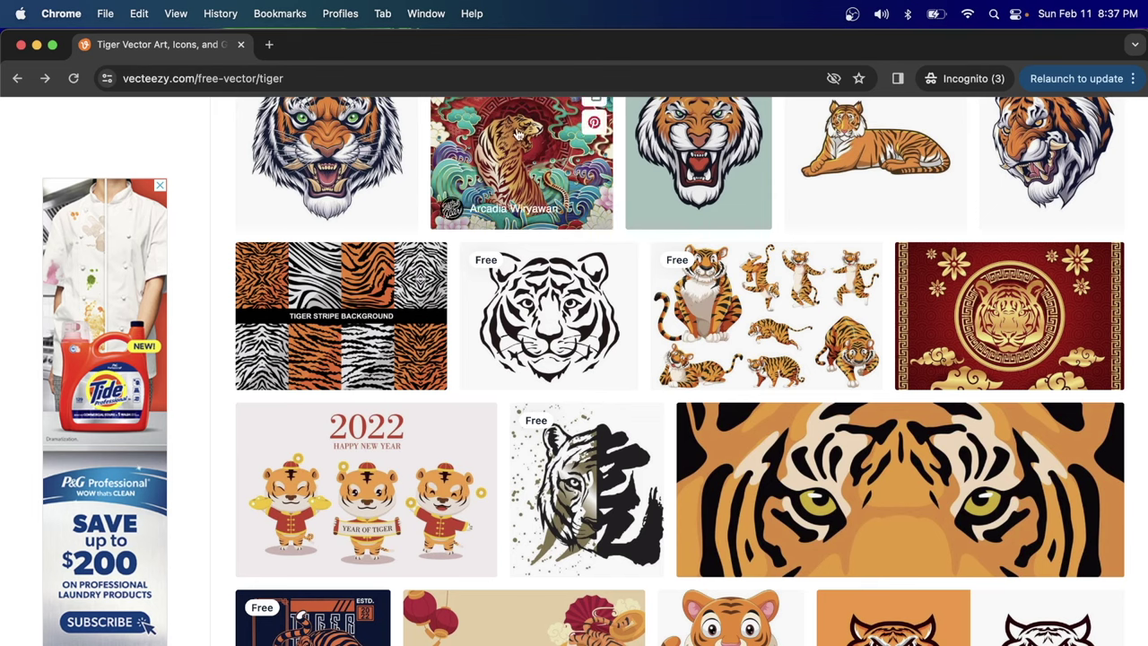
left_click(241, 45)
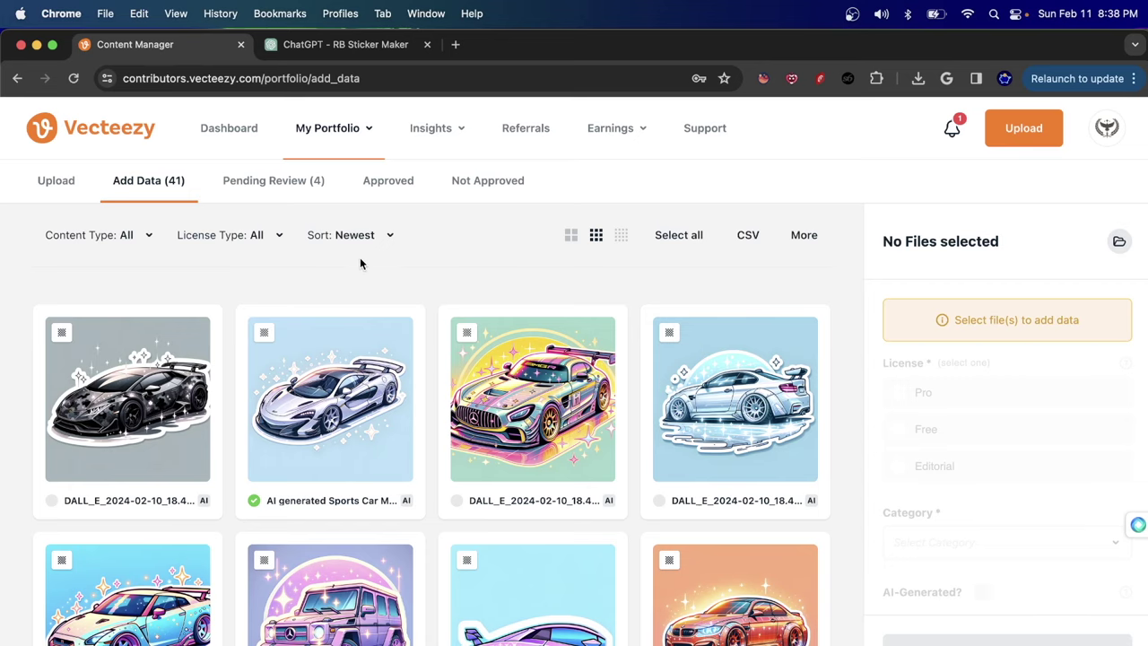
Review the contributor portfolio's Upload, Add Data, Pending Review, Approved and Not Approved sections, then go back to Upload
left_click(68, 196)
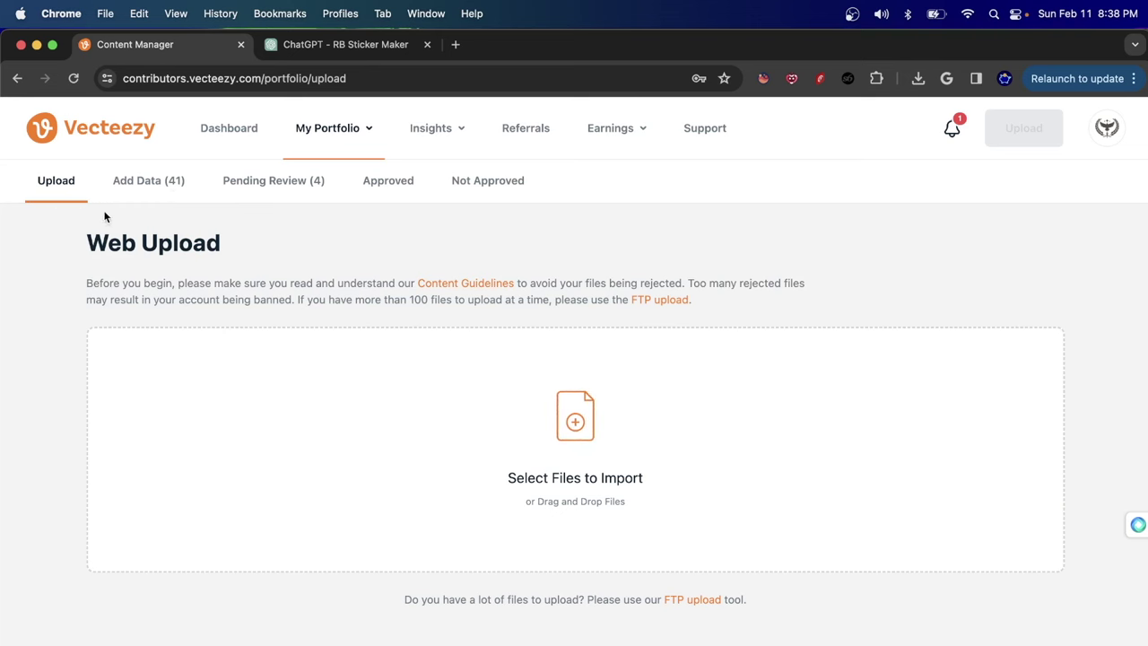
left_click(148, 180)
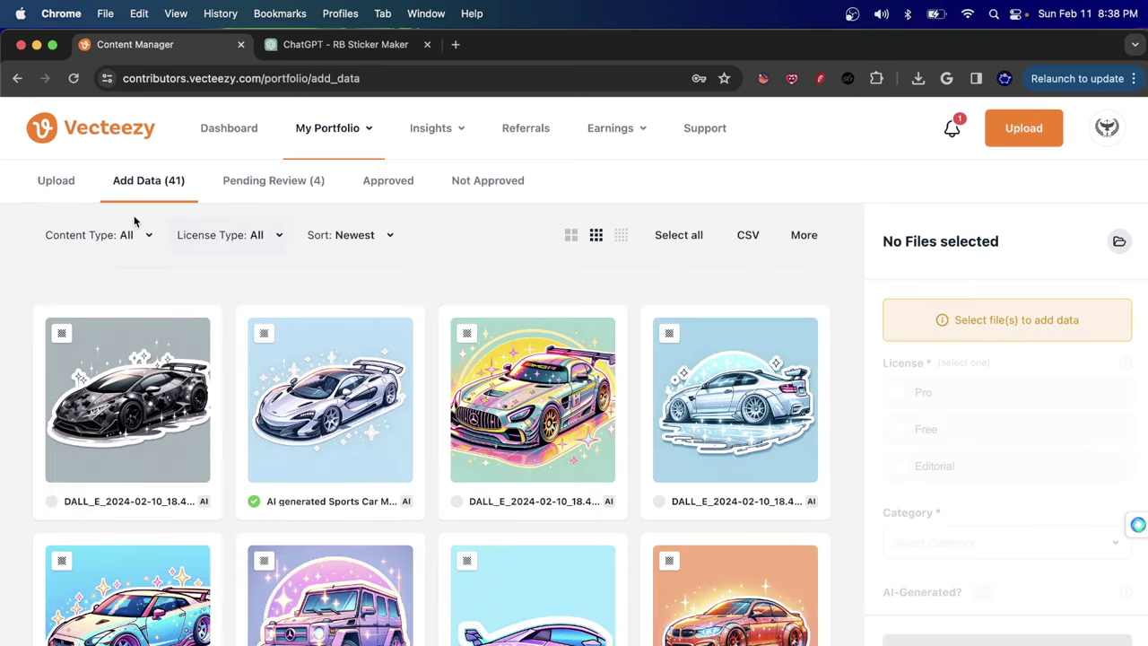
left_click(259, 186)
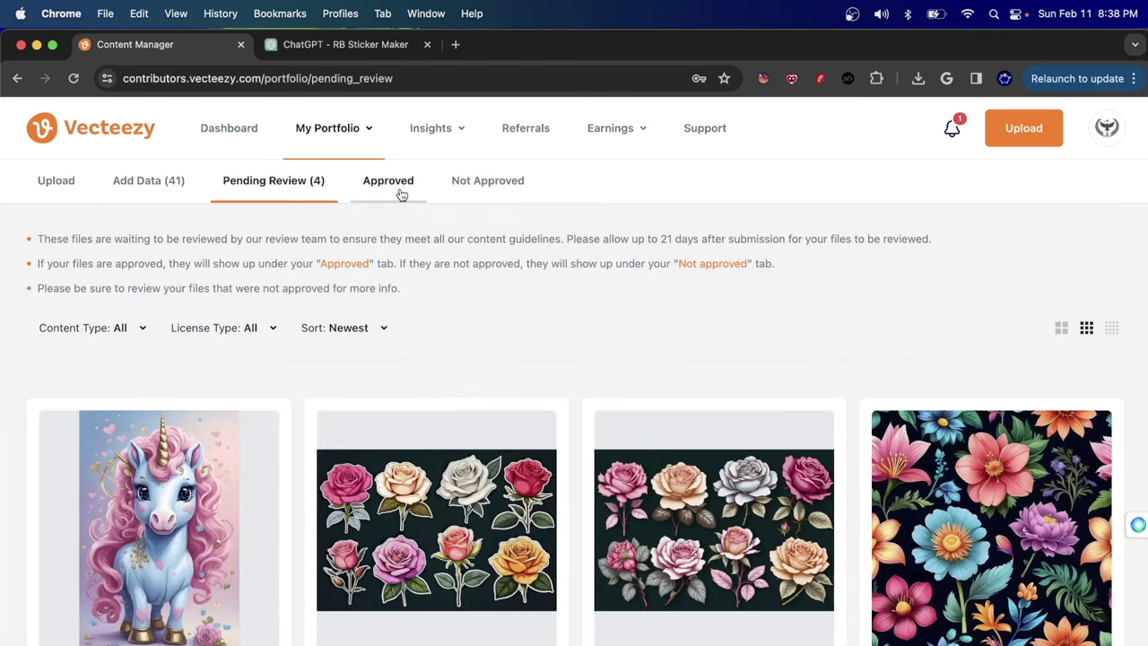
left_click(397, 190)
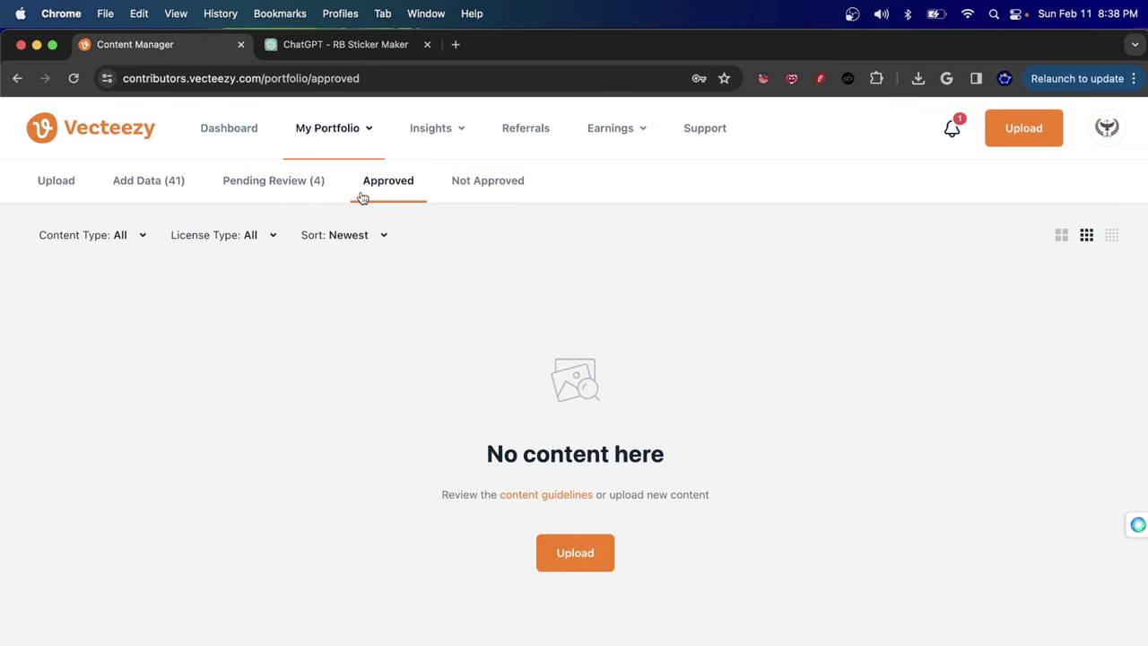
left_click(495, 192)
left_click(45, 182)
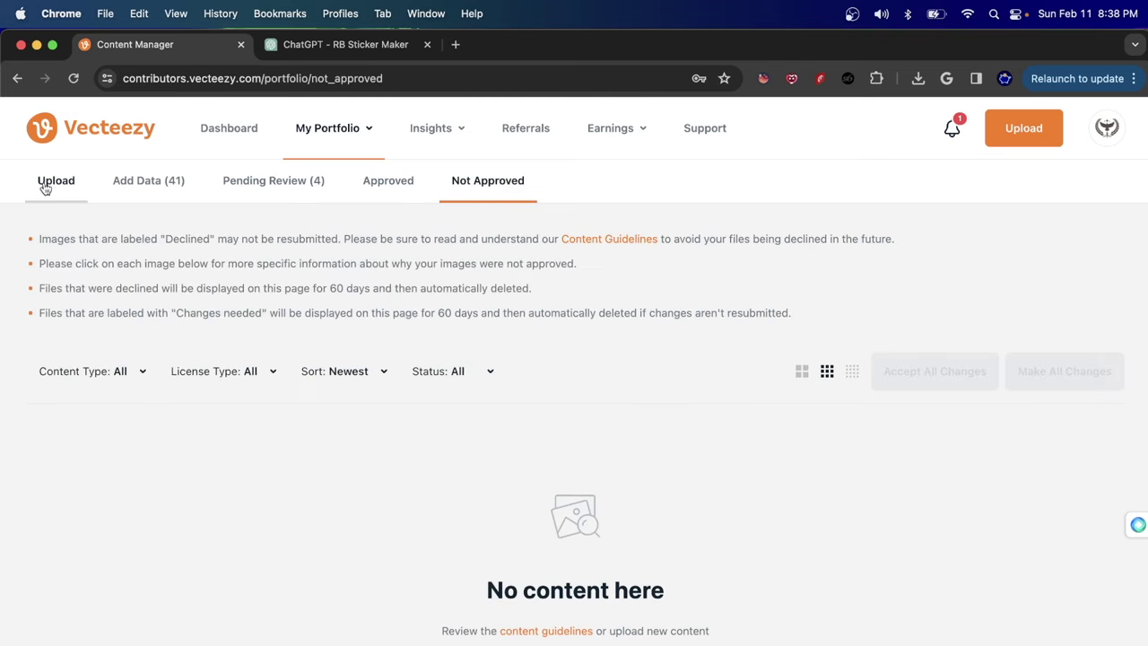
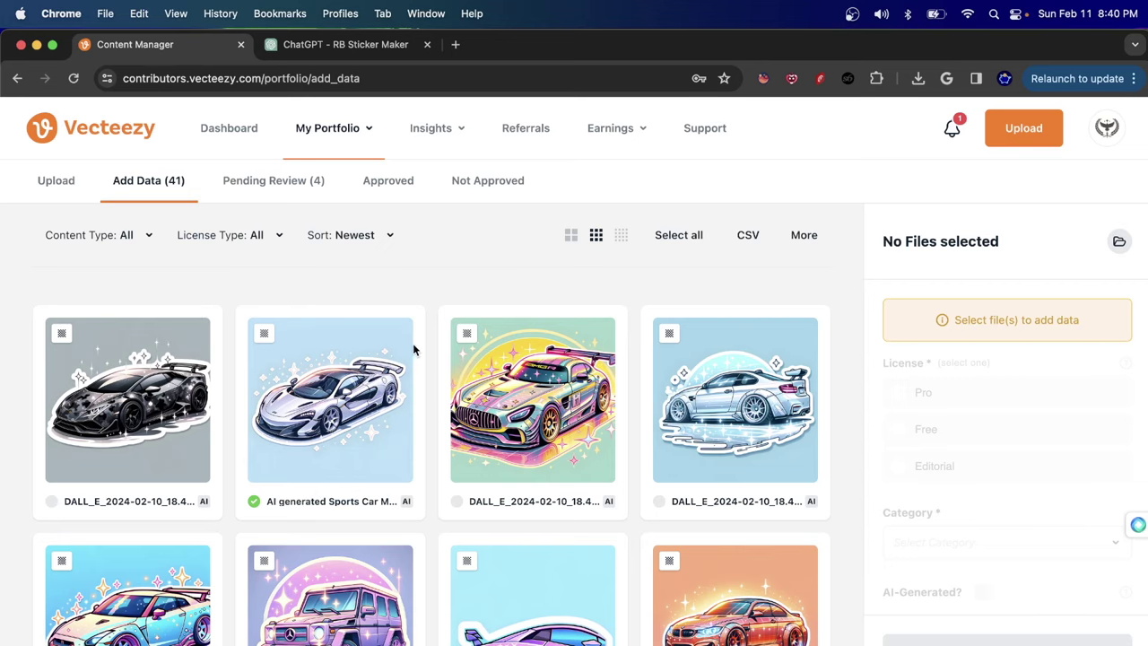
Look through the portfolio files waiting for data
scroll(420, 356, "down", 2)
scroll(421, 356, "down", 5)
scroll(343, 384, "up", 6)
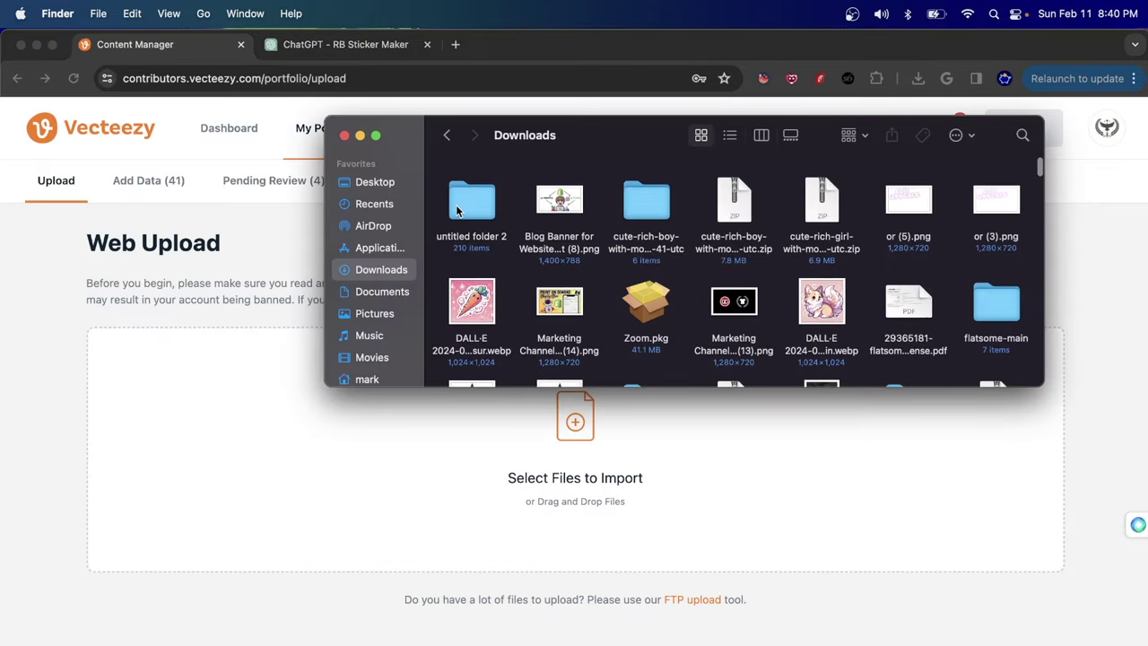
Upload the Default_iceland_blue_lagoon_1 JPEG from "untitled folder 2" in Downloads to the Web Upload page
left_click(456, 204)
double_click(456, 204)
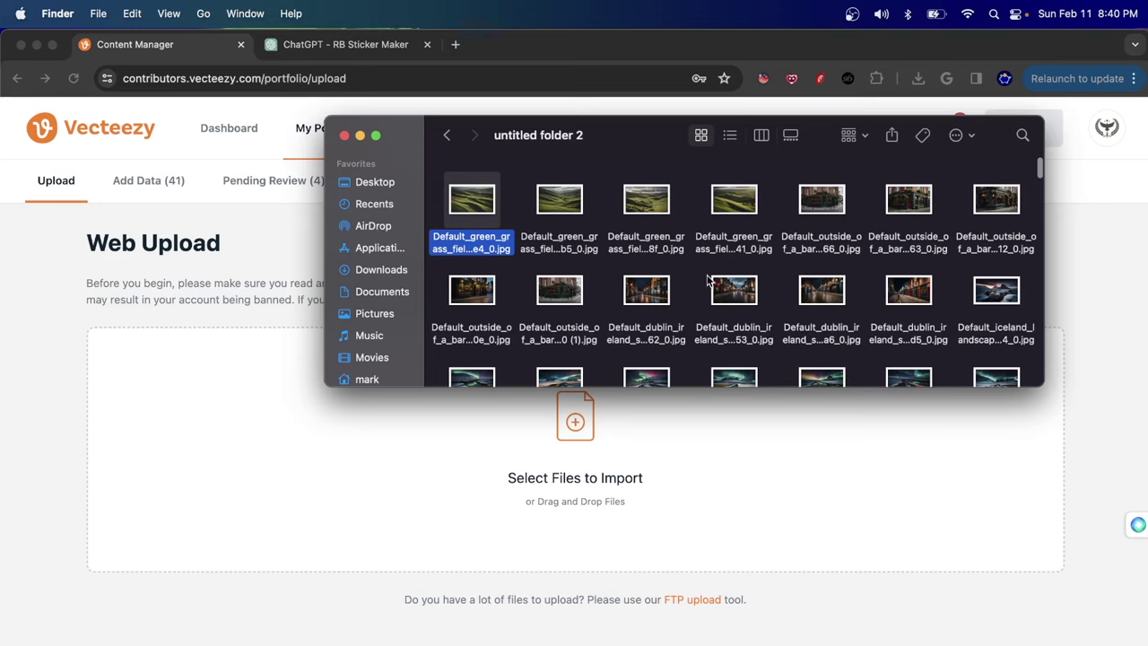
scroll(698, 280, "down", 5)
left_click(616, 285)
scroll(618, 285, "up", 5)
scroll(625, 287, "down", 6)
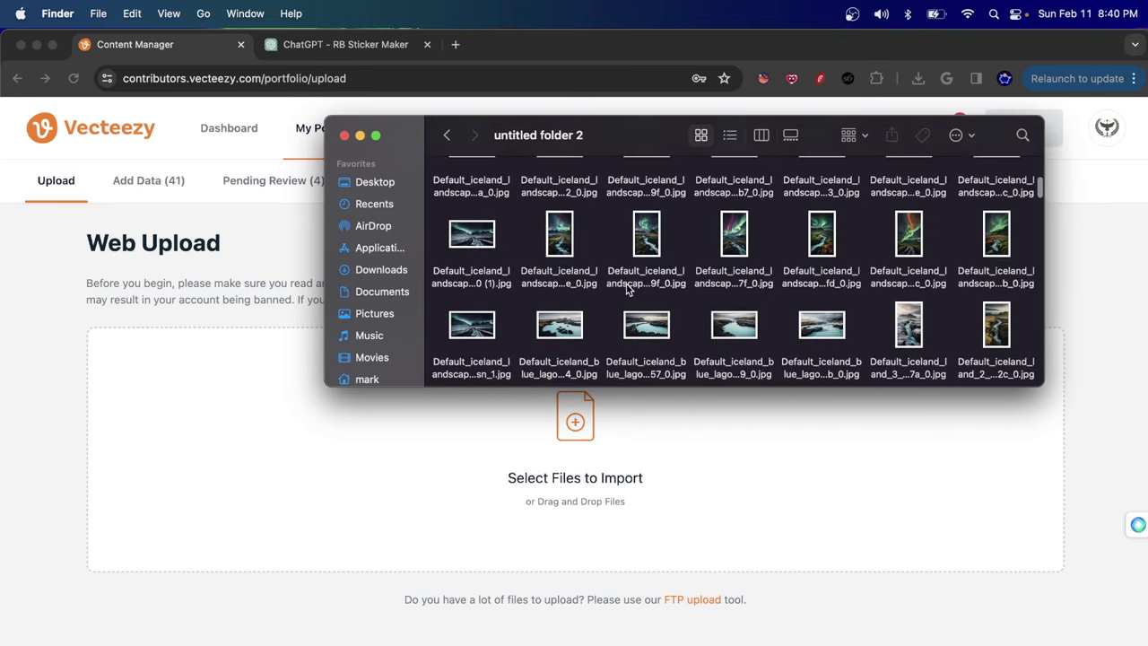
scroll(628, 289, "down", 2)
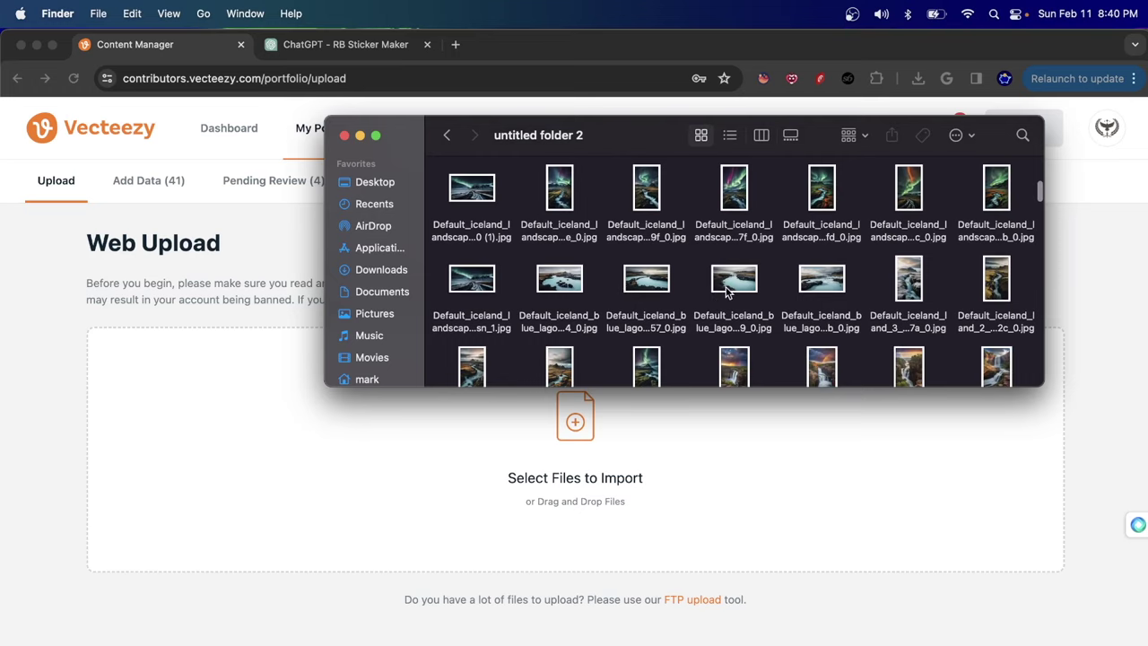
left_click_drag(737, 285, 439, 445)
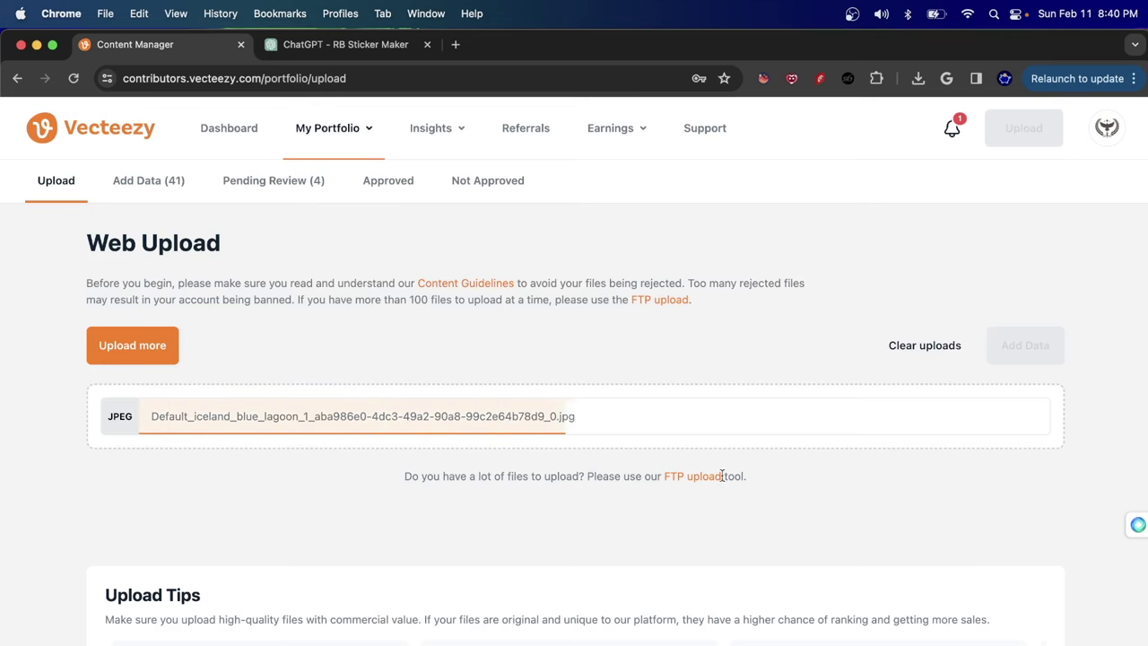
Read the Upload Tips covering photo, vector, video, PNG and PSD file requirements on the Web Upload page
scroll(763, 379, "down", 4)
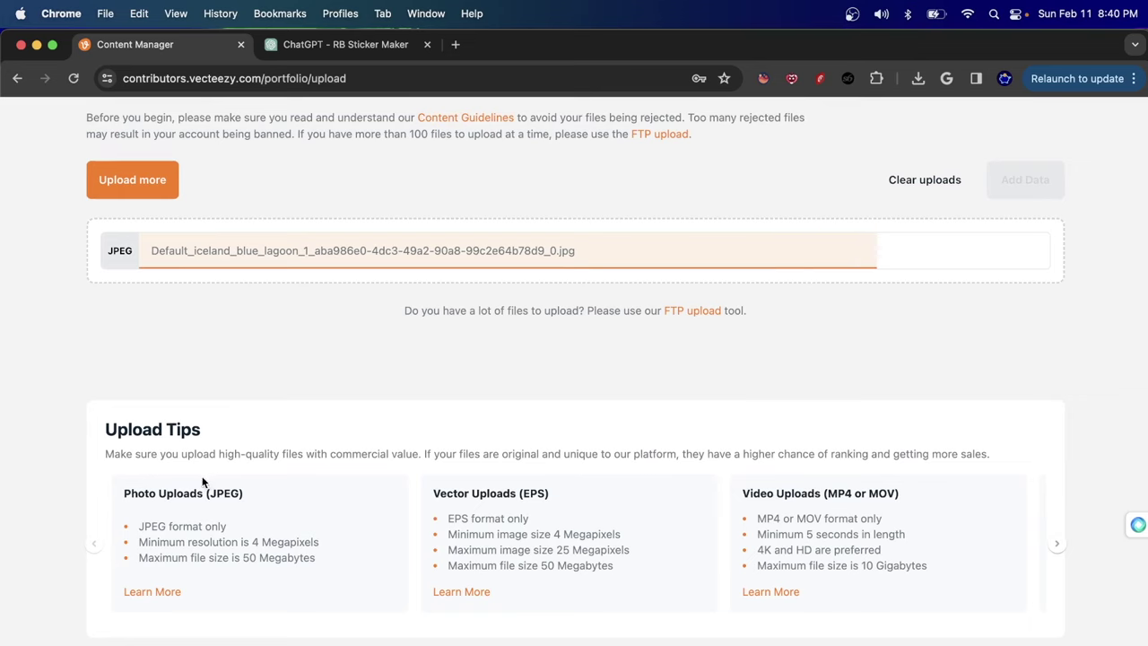
left_click_drag(104, 422, 817, 569)
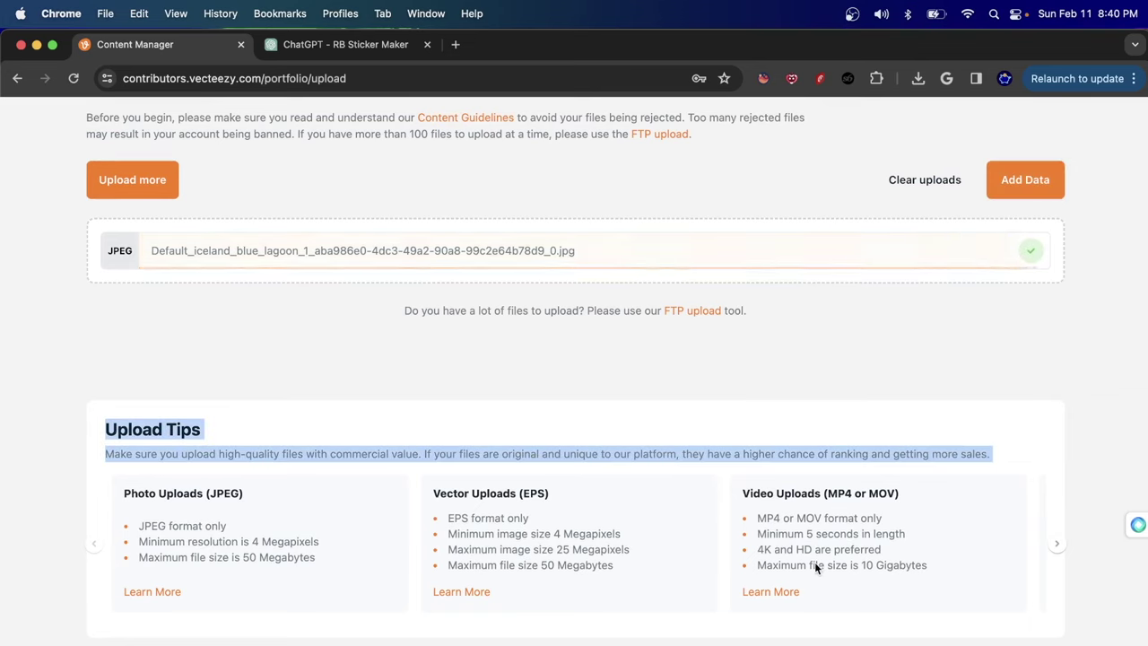
left_click(587, 408)
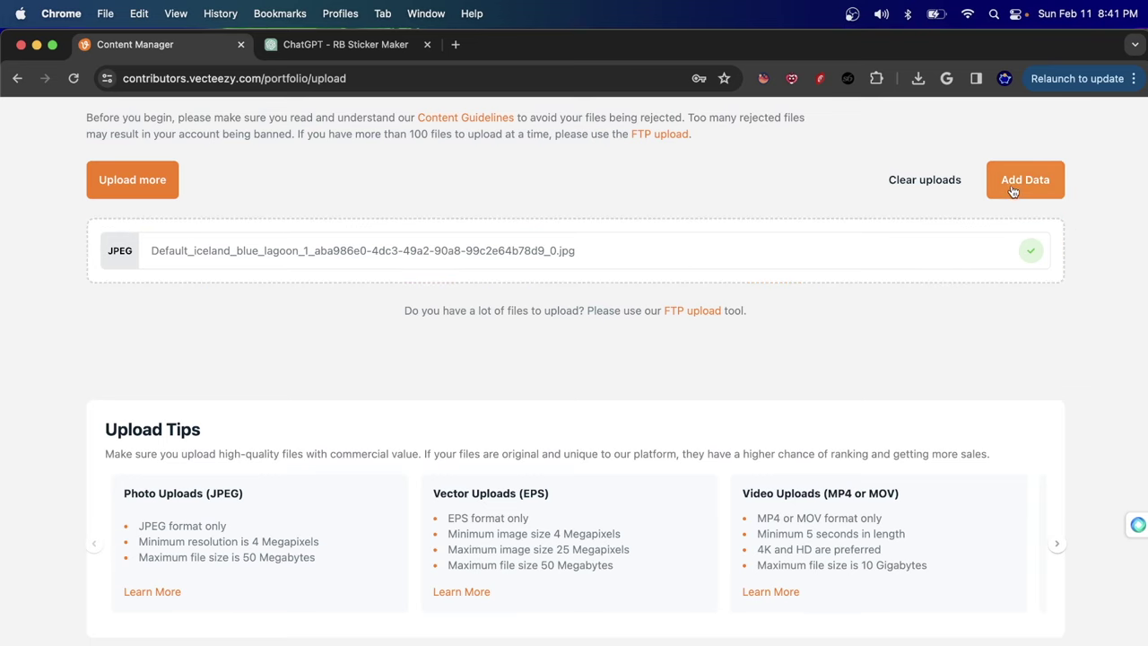
scroll(870, 270, "up", 2)
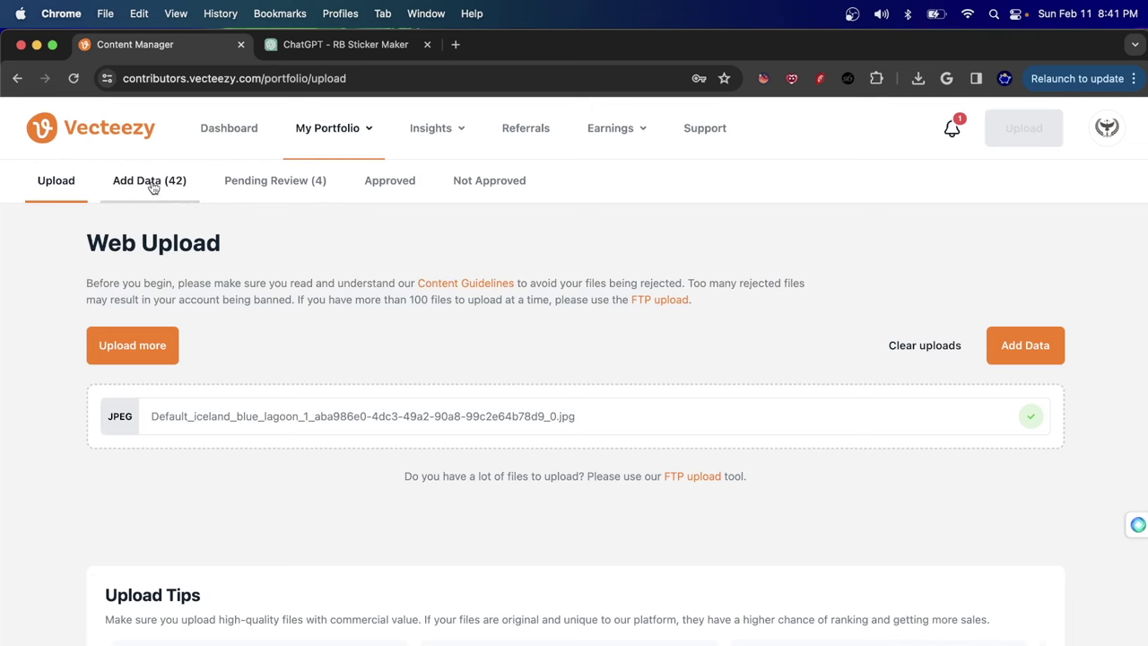
scroll(257, 246, "down", 2)
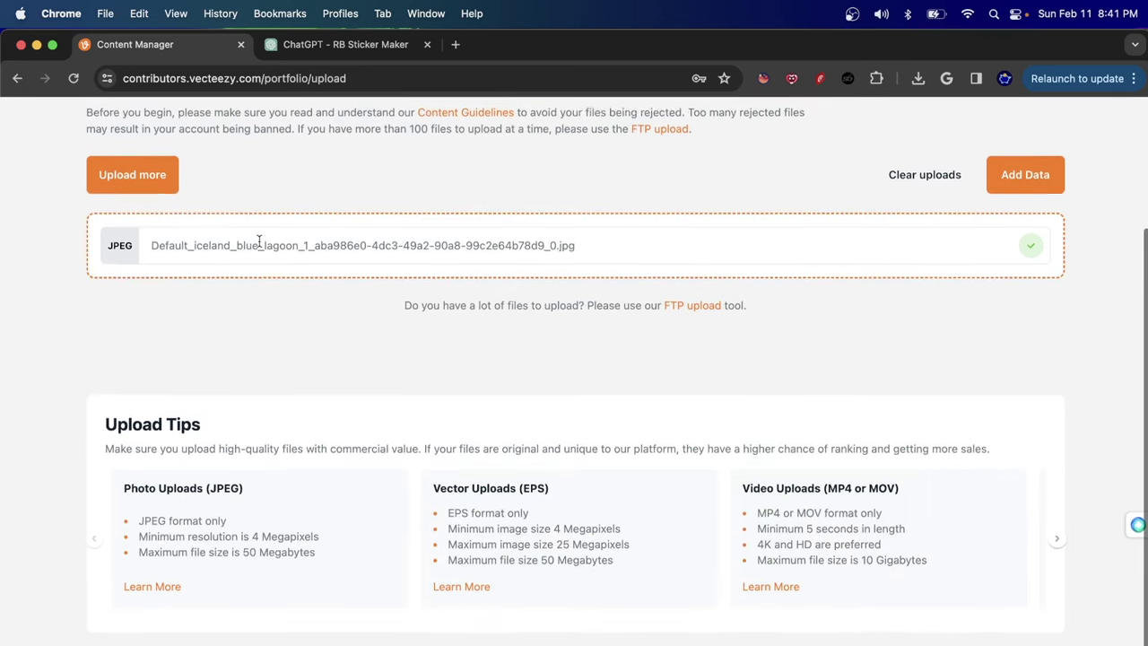
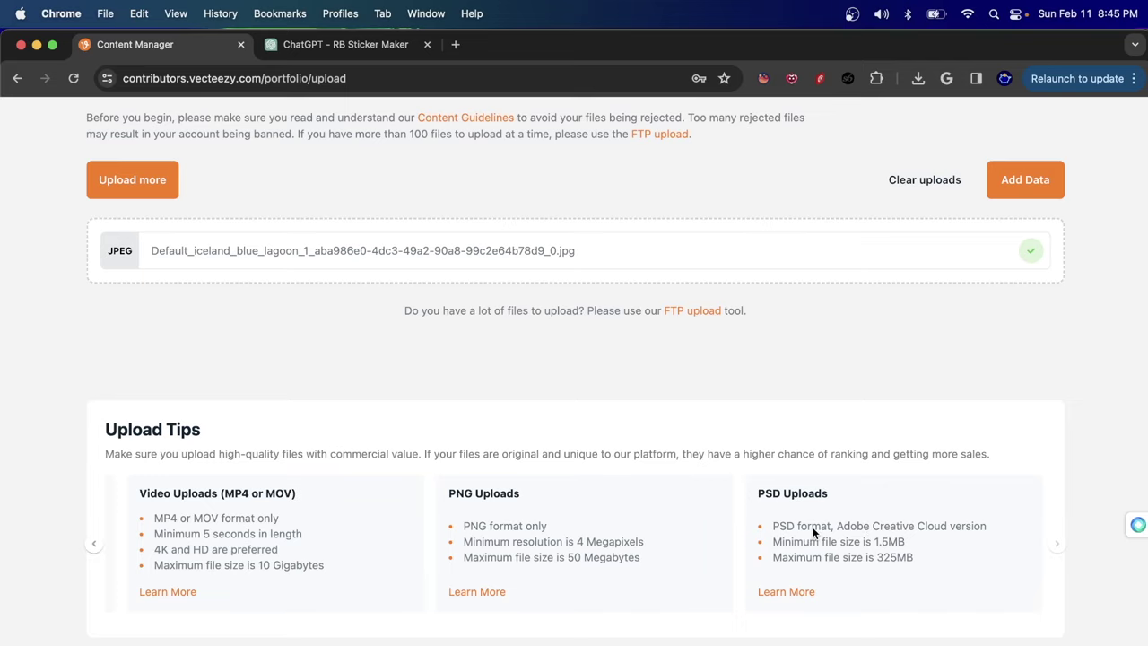
scroll(502, 446, "up", 5)
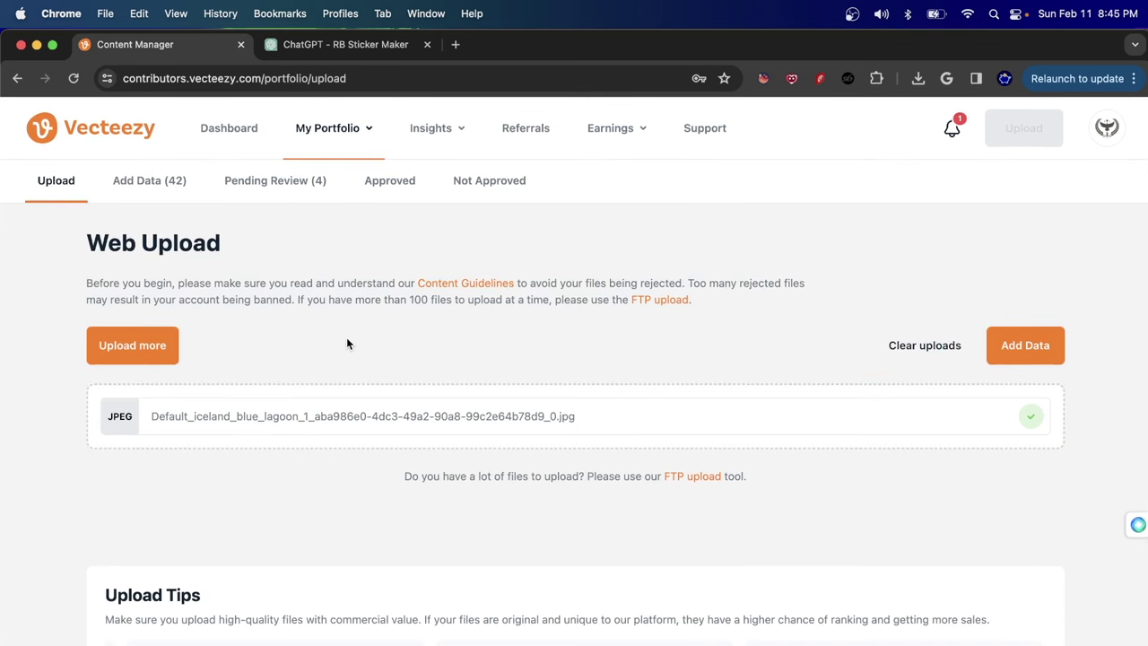
scroll(772, 340, "down", 3)
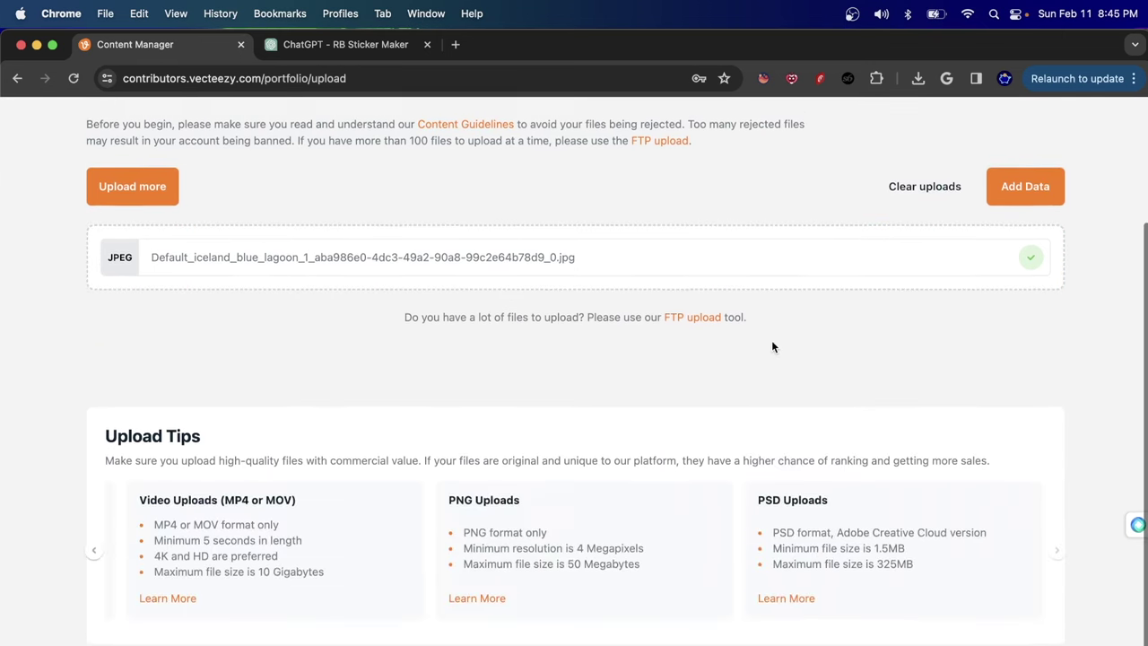
scroll(492, 217, "up", 3)
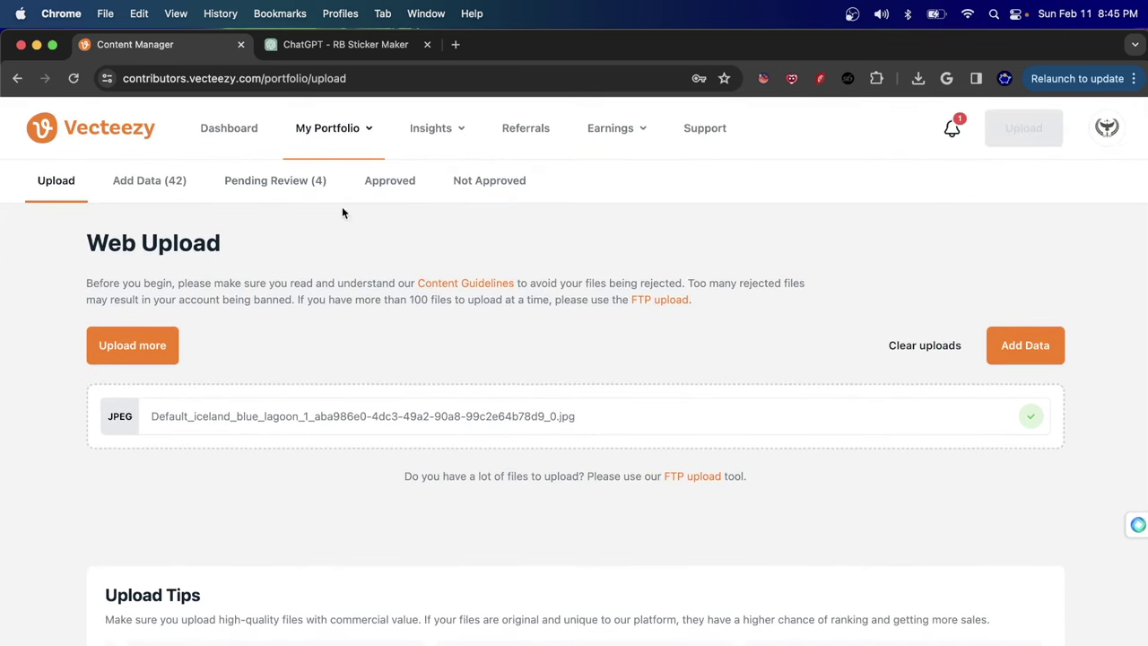
scroll(740, 360, "down", 3)
scroll(382, 235, "up", 3)
scroll(403, 314, "down", 4)
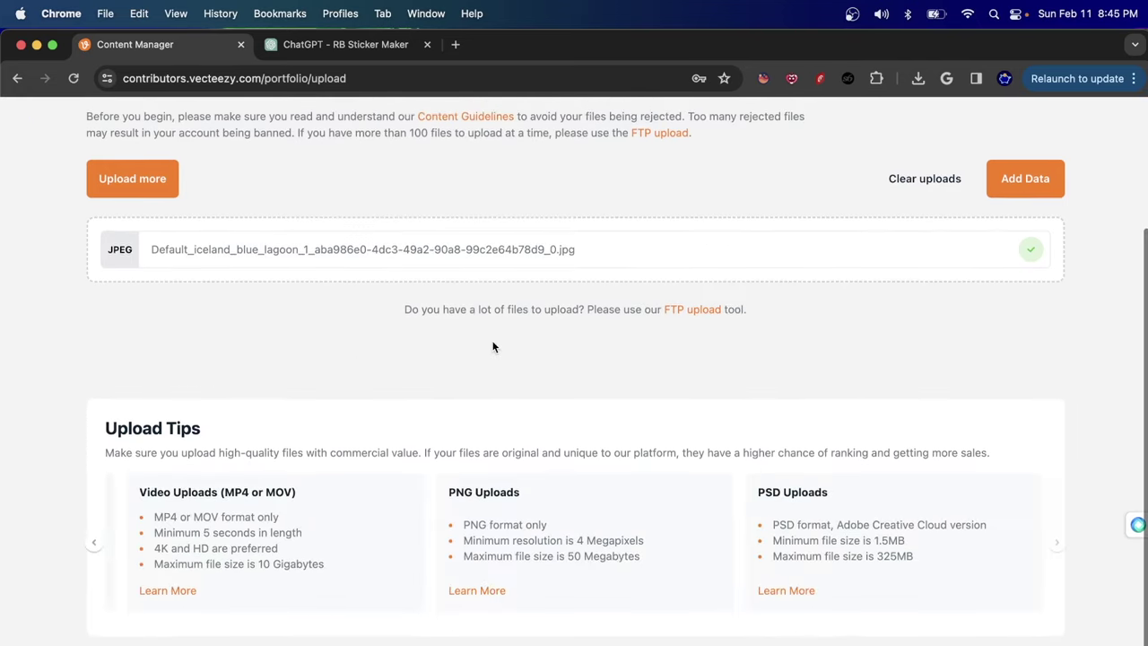
scroll(409, 374, "up", 4)
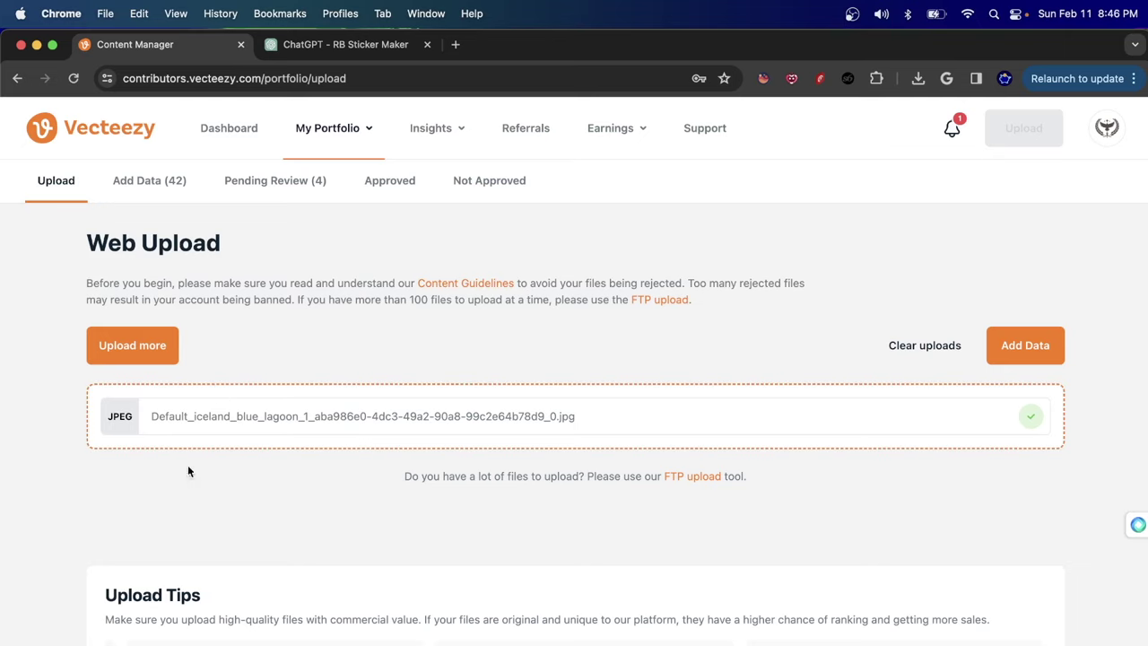
Upload the vertical Default_iceland_land_3 JPEG from "untitled folder 2" alongside the blue lagoon image
key("super+Tab")
scroll(643, 233, "down", 10)
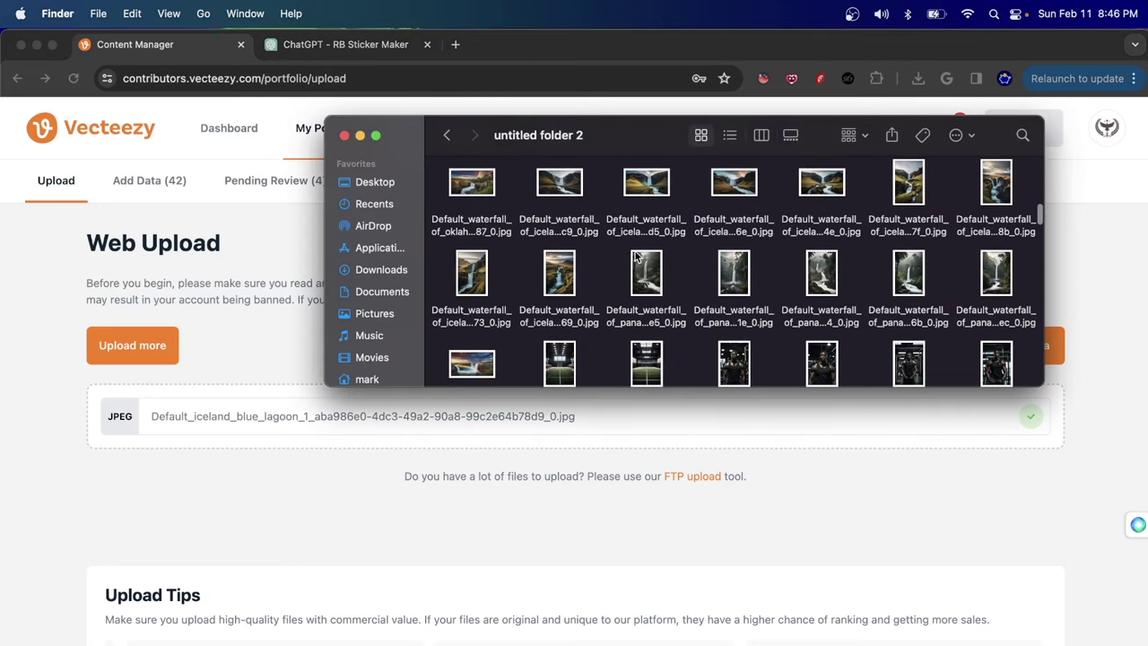
scroll(592, 264, "up", 3)
scroll(581, 262, "up", 5)
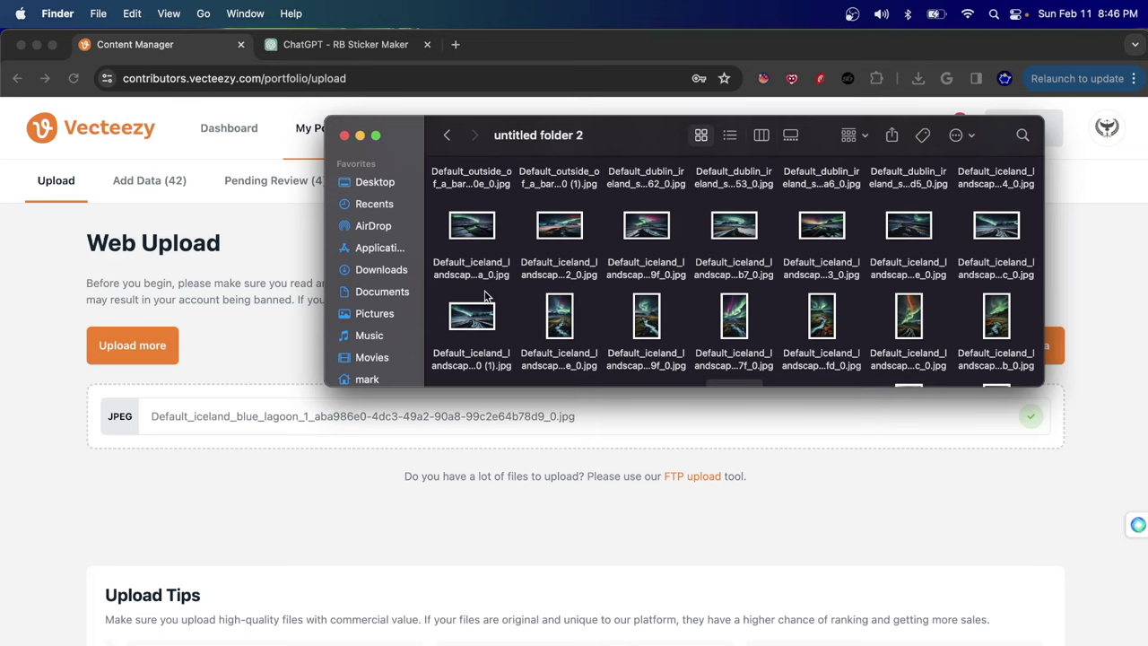
scroll(607, 285, "up", 5)
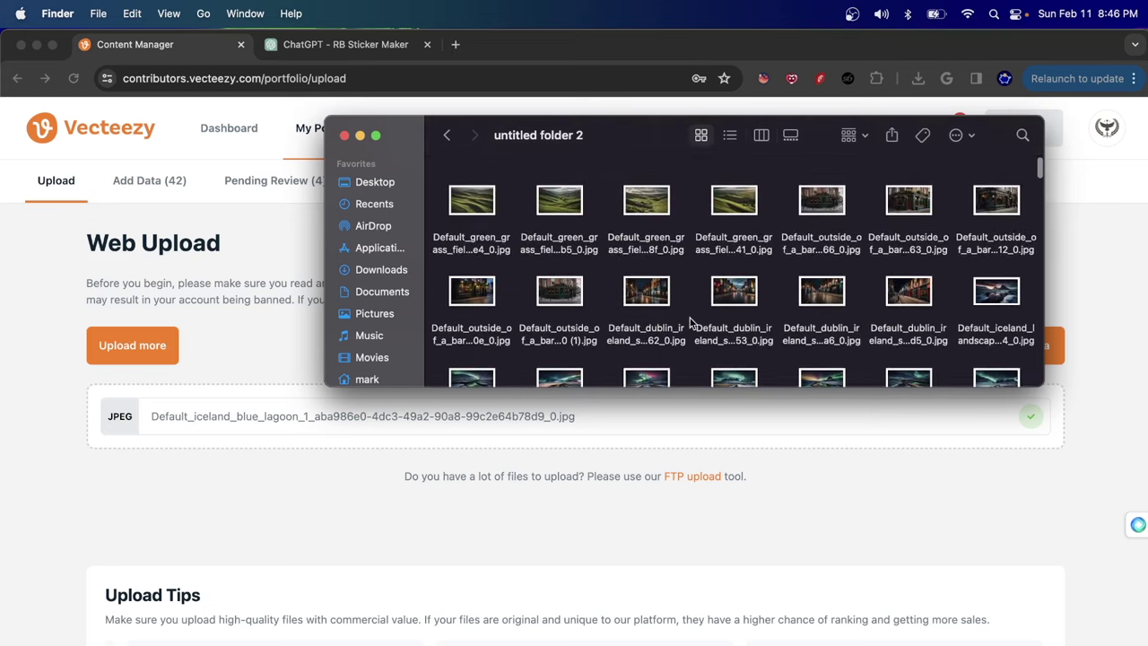
scroll(728, 289, "down", 8)
left_click(728, 290)
scroll(728, 289, "up", 1)
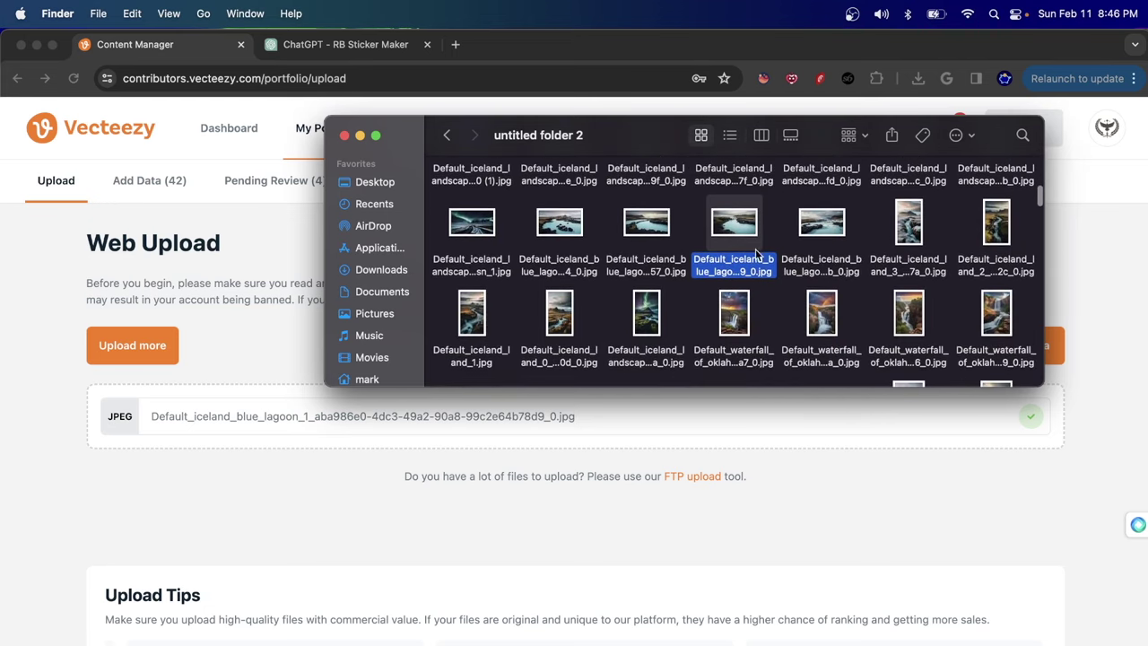
left_click_drag(907, 243, 175, 412)
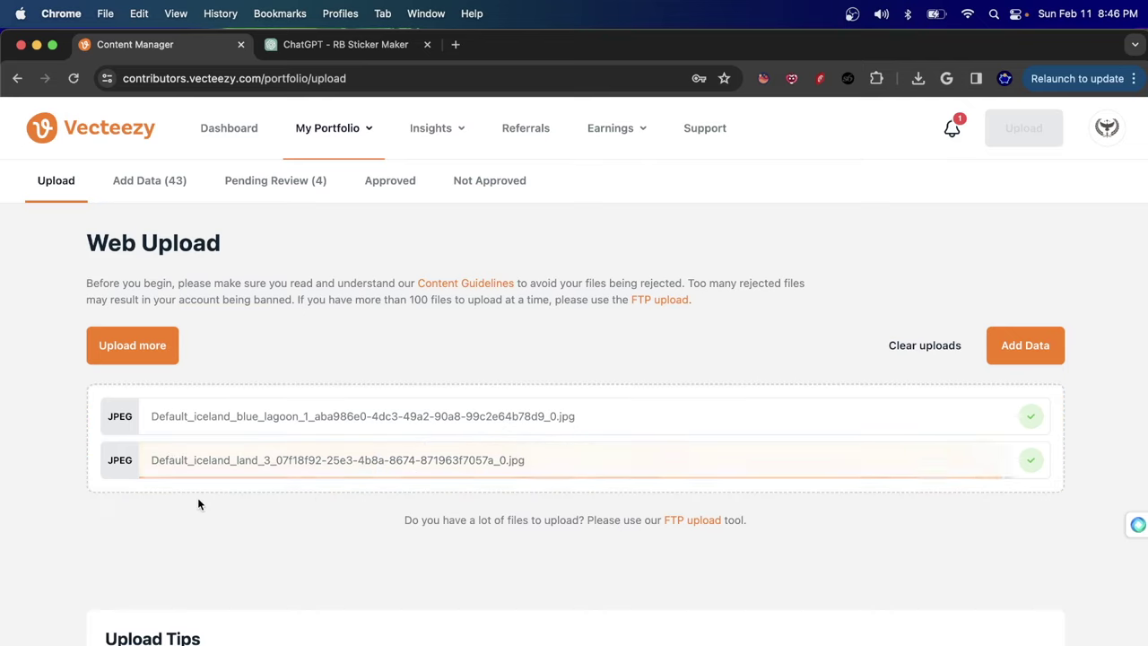
Continue to adding data for the uploaded images and look through the files listed there
left_click(1030, 344)
scroll(400, 328, "down", 3)
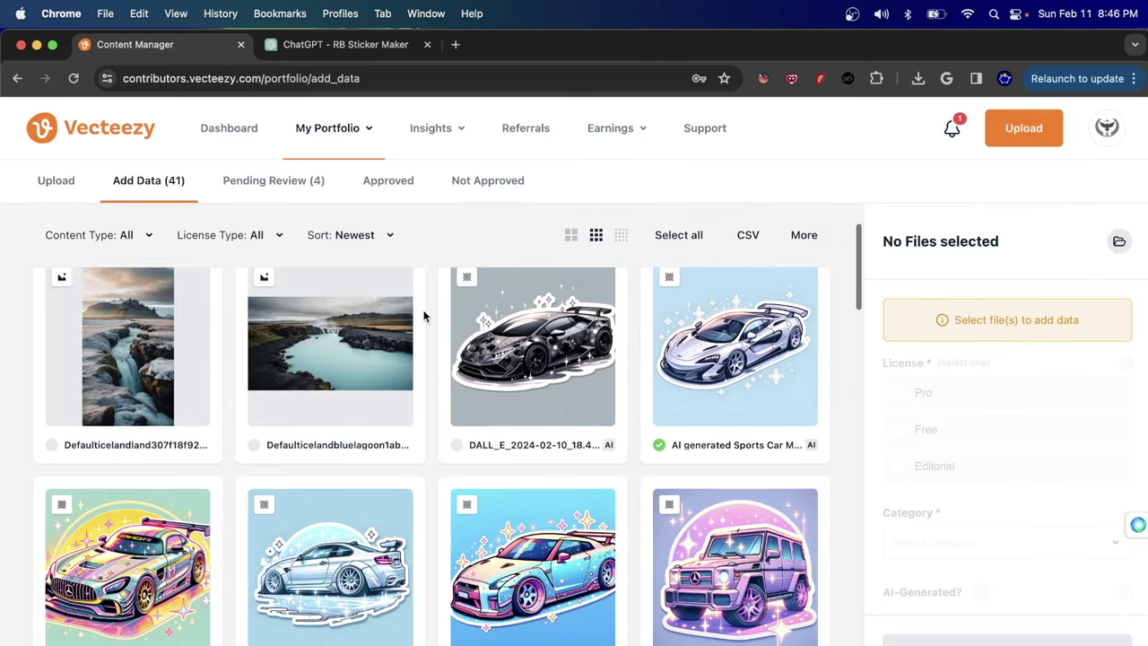
scroll(671, 357, "down", 6)
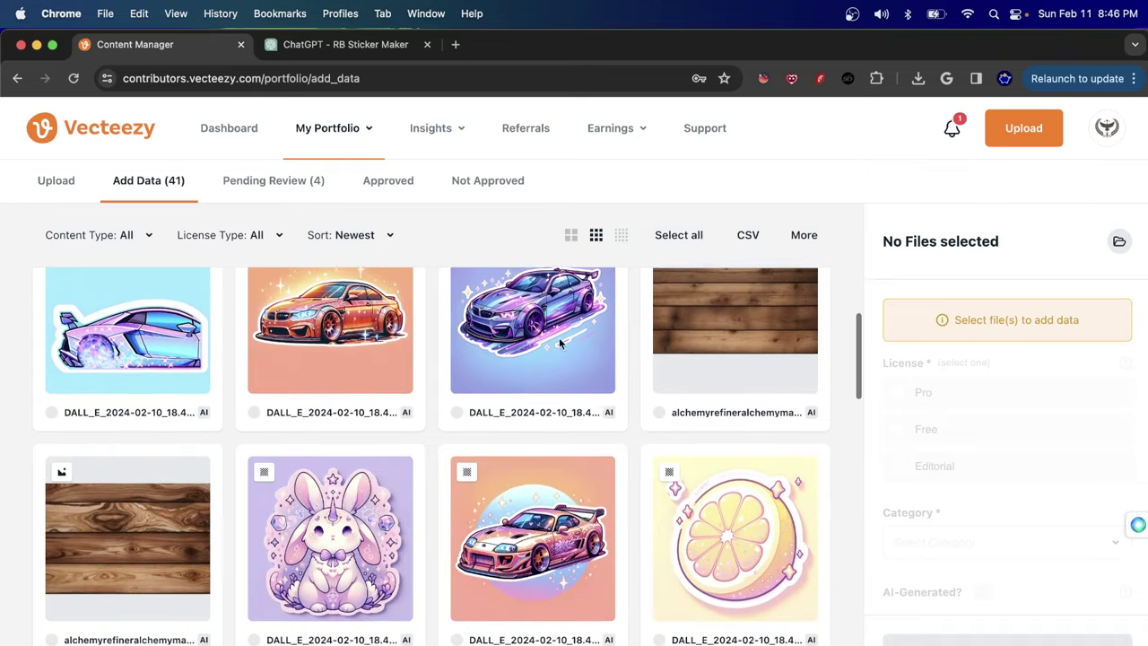
scroll(440, 398, "up", 4)
scroll(437, 399, "up", 5)
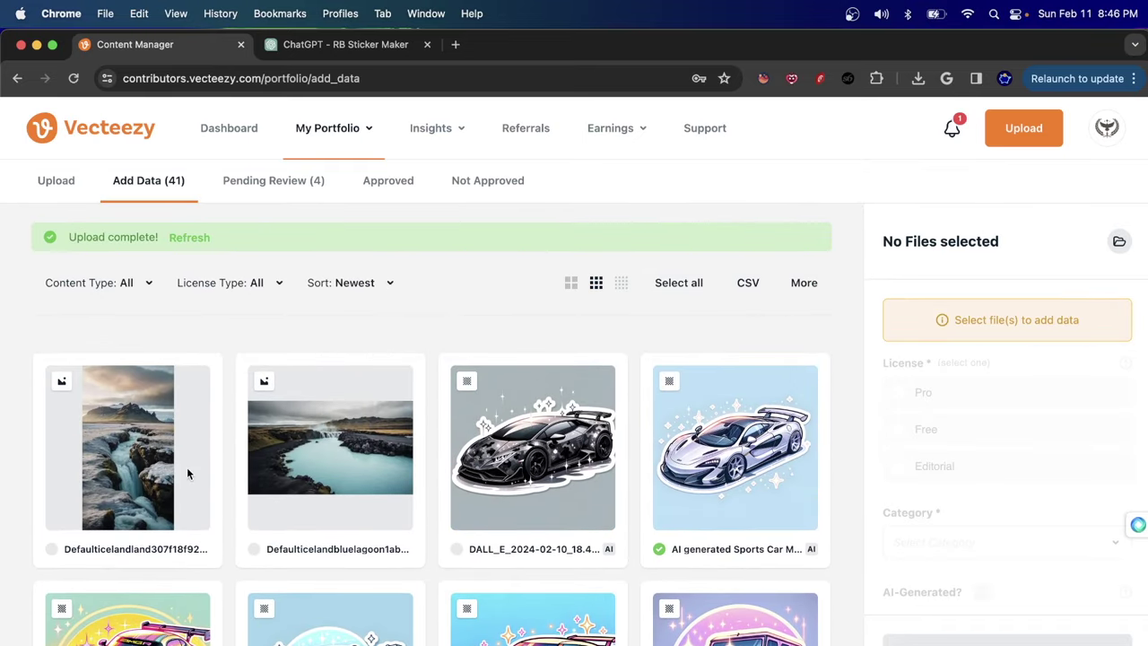
Select the two Iceland images and the black sports car in turn to view their data forms, then deselect the car
left_click(179, 443)
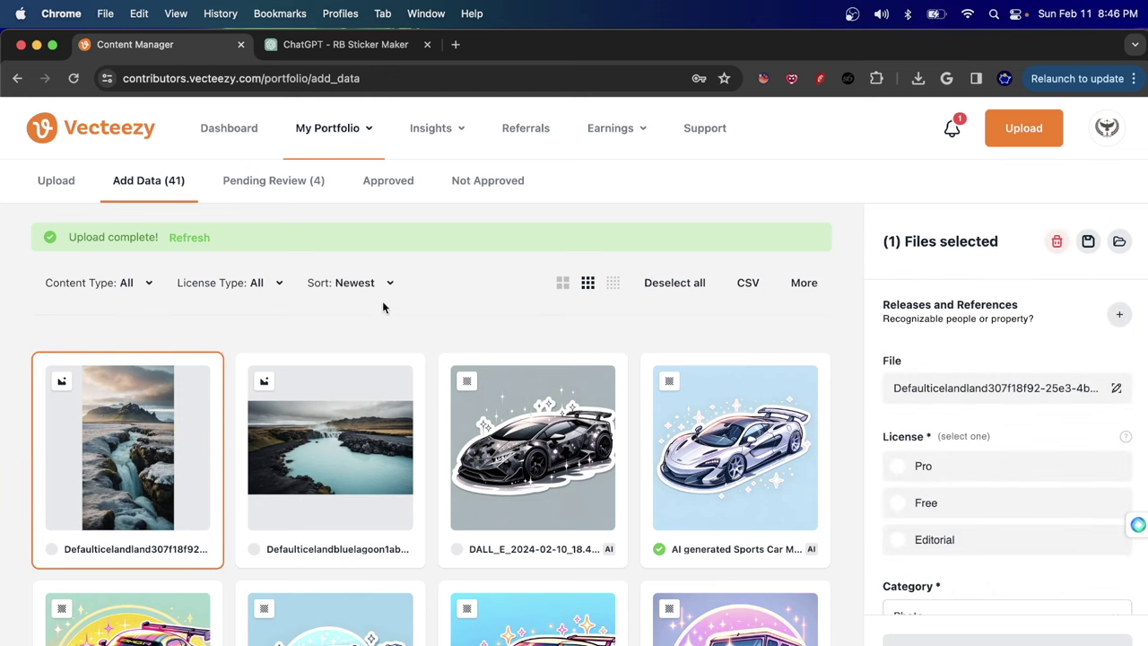
left_click(322, 455)
left_click(531, 453)
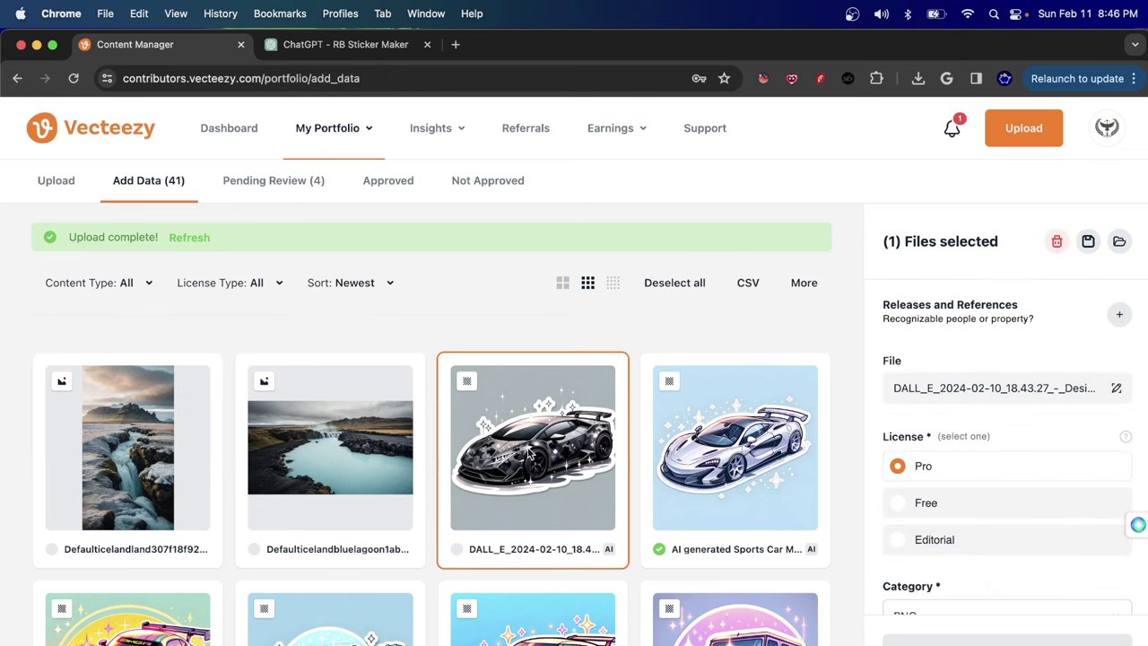
left_click(538, 453)
scroll(550, 442, "down", 5)
scroll(421, 369, "up", 3)
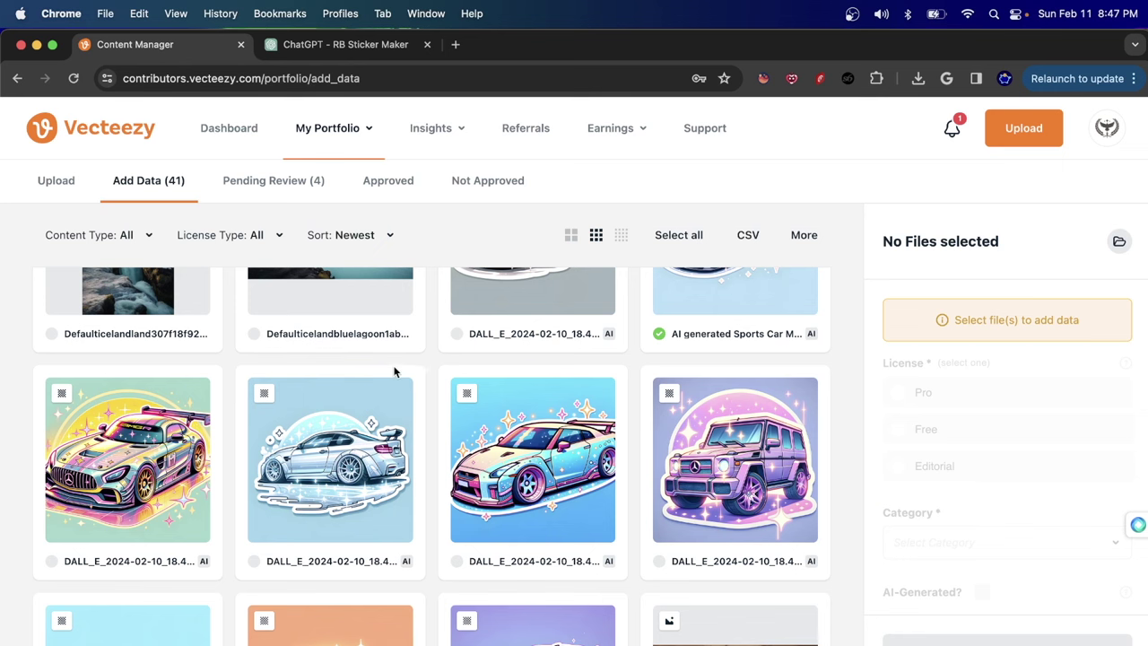
Switch to the RB Sticker Maker chat in ChatGPT and review its car sticker designs alongside the files uploaded to Vecteezy
left_click(350, 40)
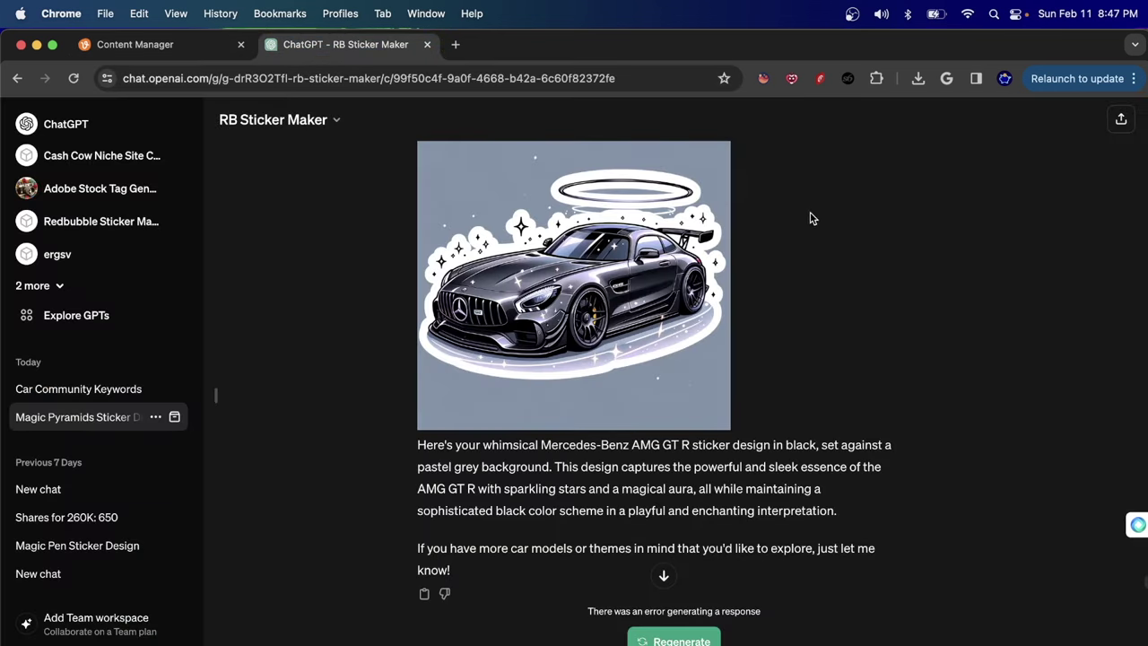
scroll(545, 318, "up", 1)
scroll(545, 319, "up", 10)
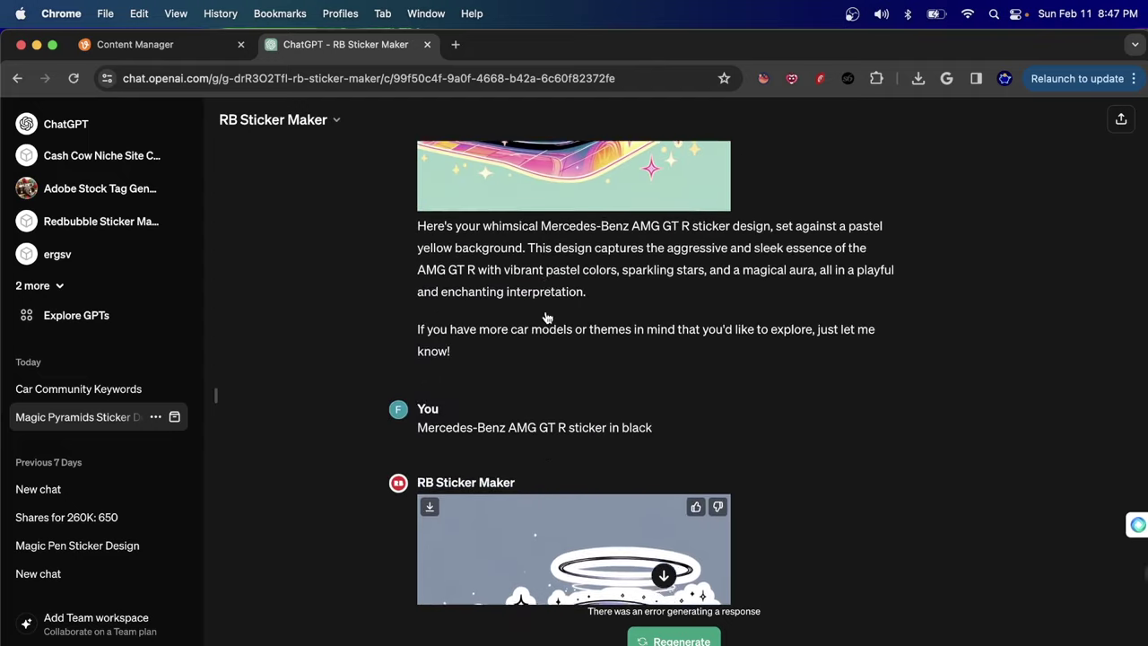
scroll(628, 278, "up", 5)
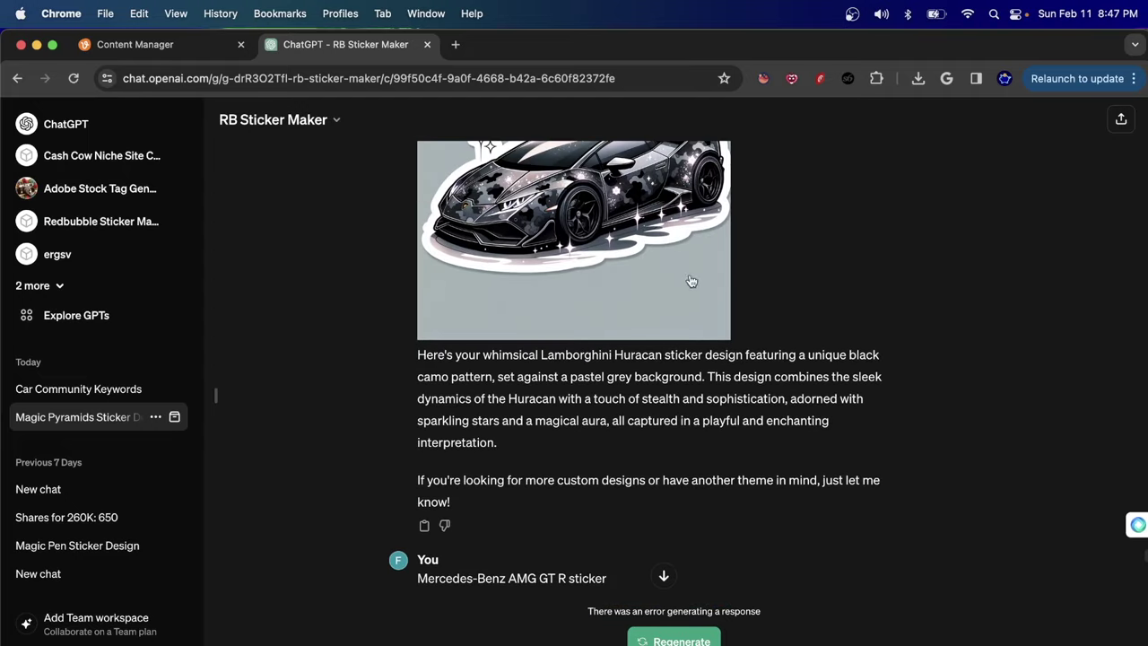
left_click(162, 47)
scroll(627, 561, "up", 2)
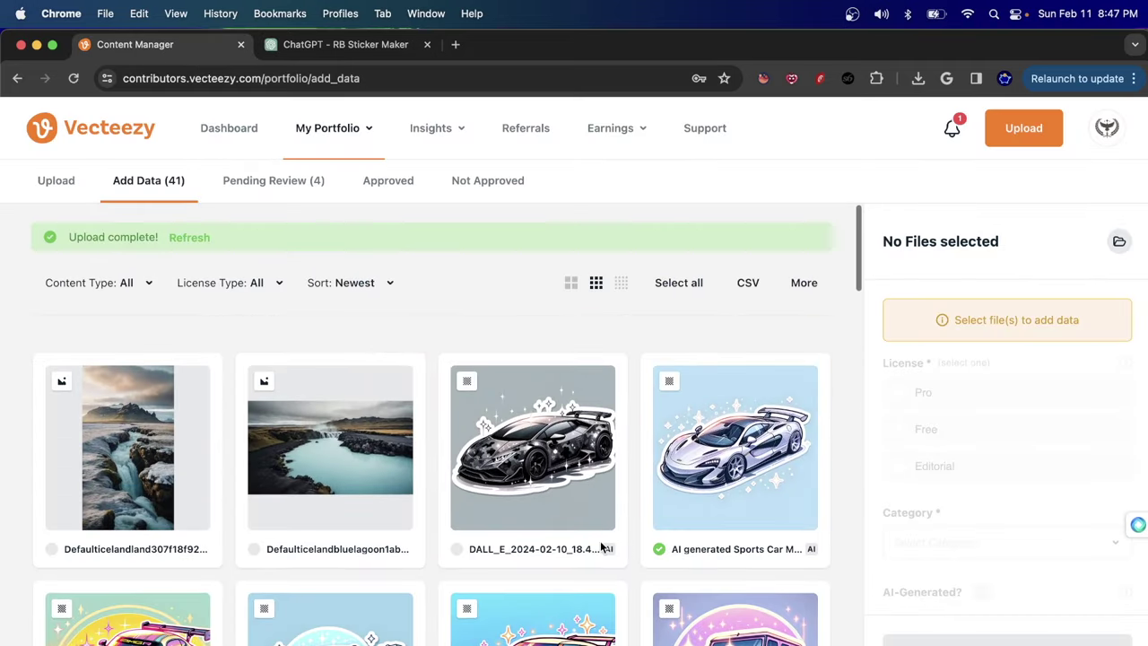
left_click(301, 52)
scroll(806, 255, "up", 4)
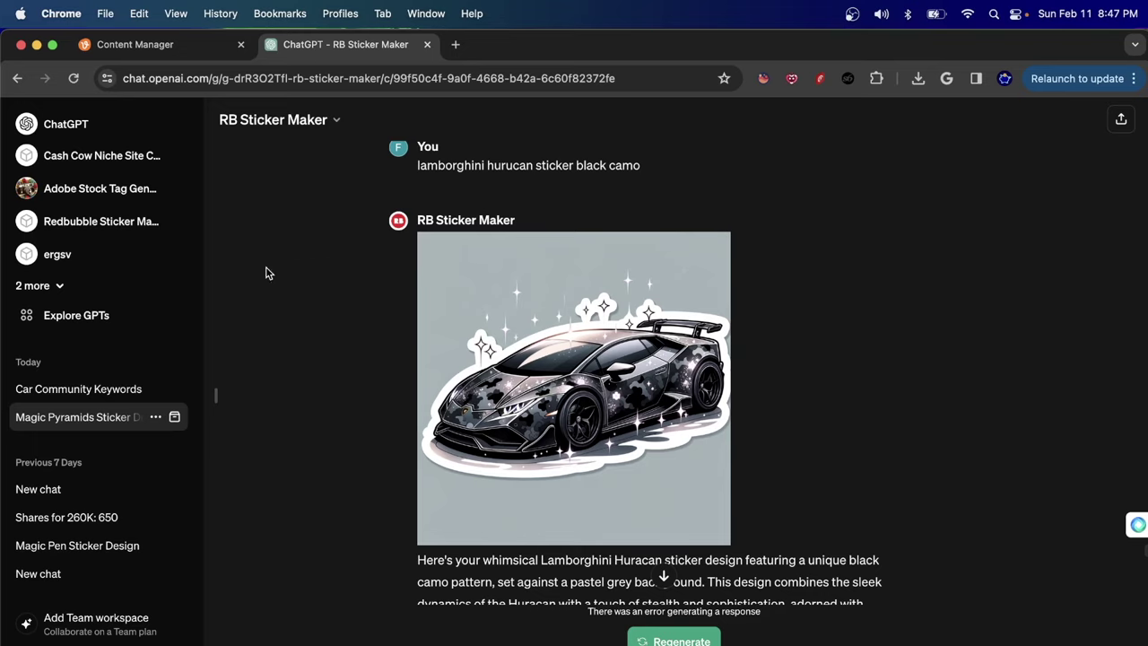
Search the public GPTs for "RB sticker" and open RB Sticker Maker
left_click(60, 290)
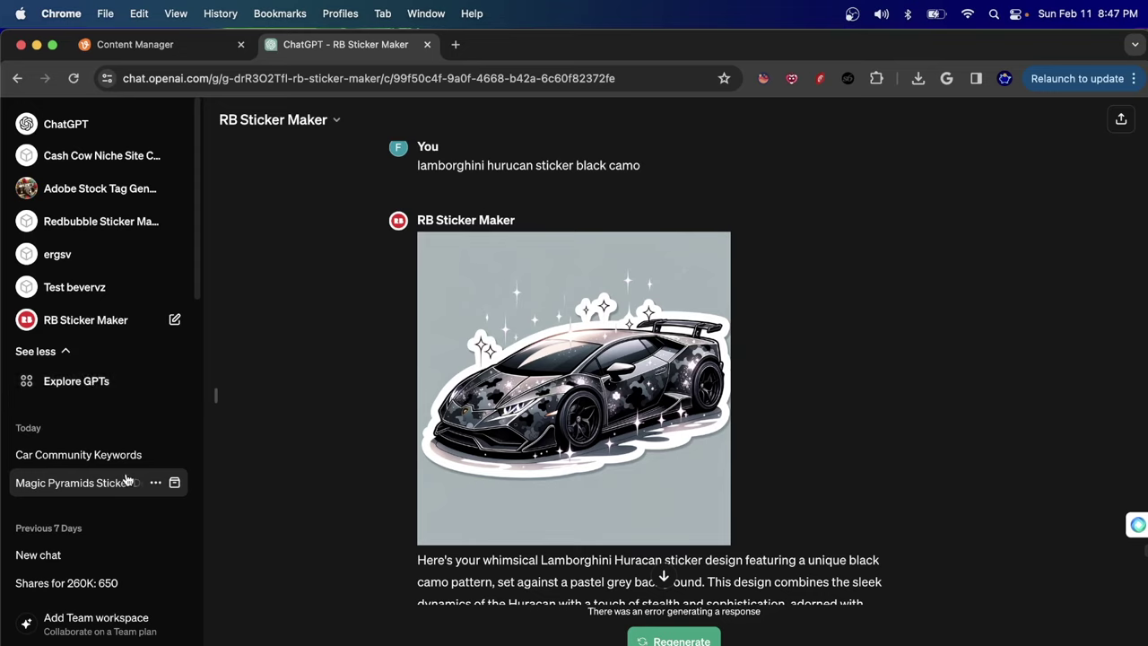
left_click(117, 322)
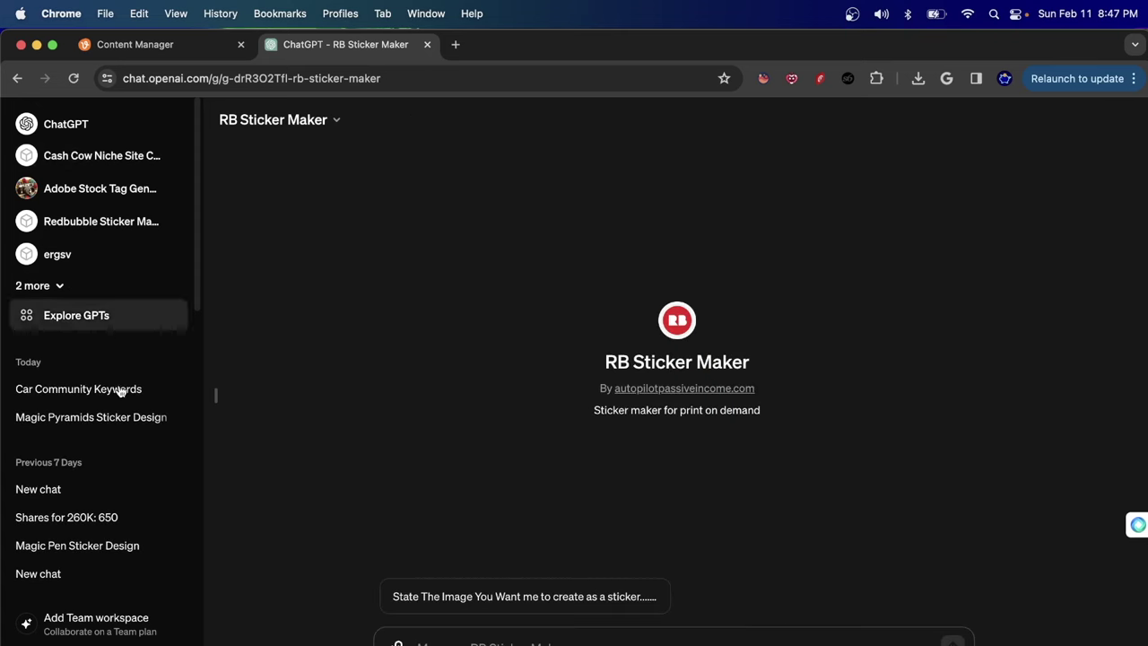
left_click(108, 315)
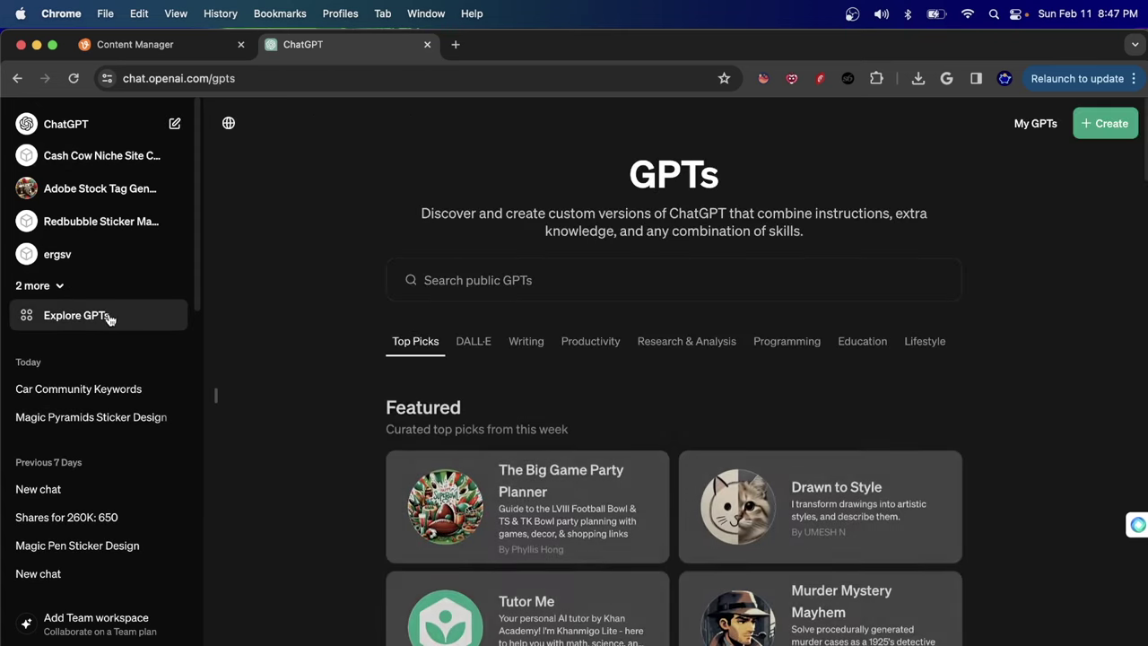
left_click(466, 279)
type("RB sticker")
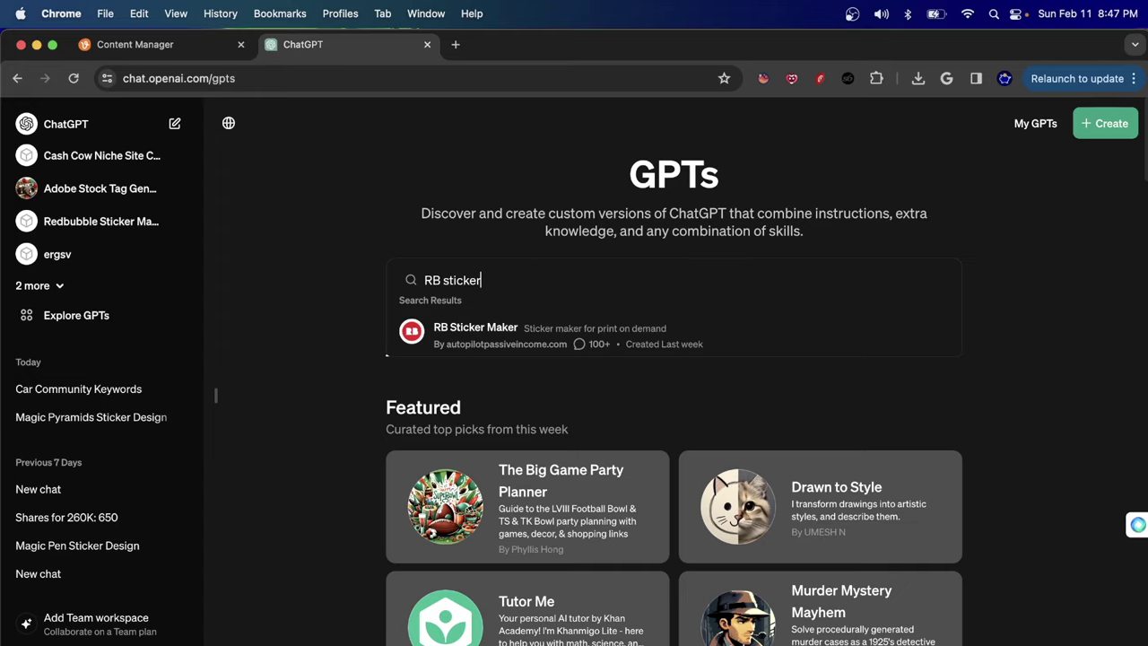
left_click(532, 348)
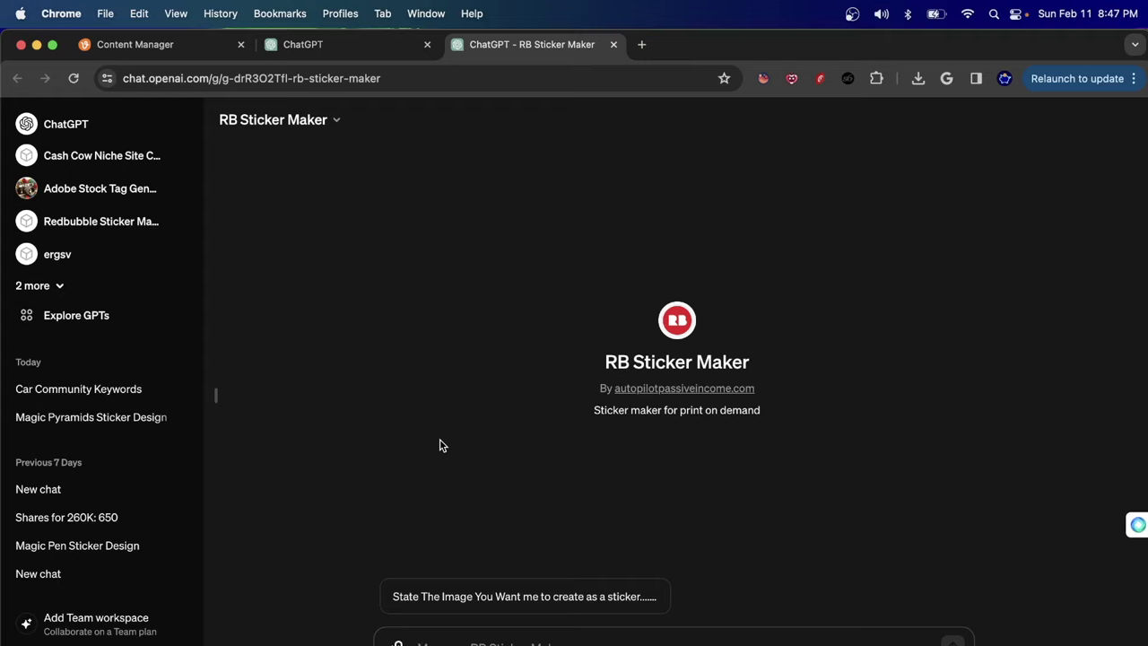
Generate an image from the prompt "cute santa with presents sticker" and download it
type("A")
key("Return")
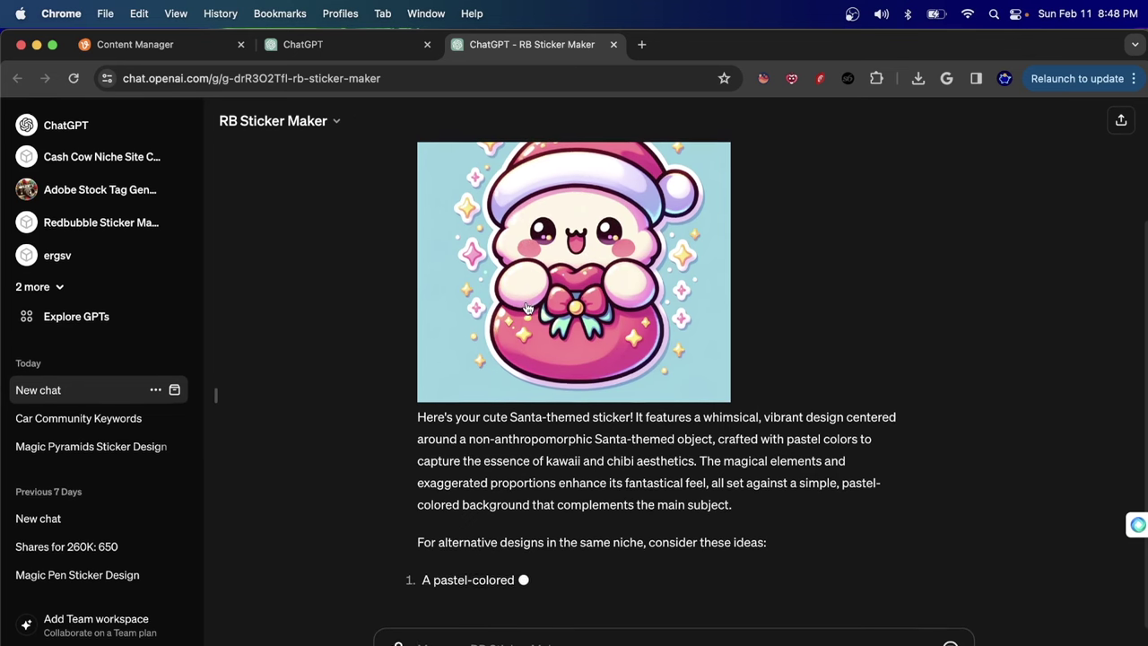
scroll(484, 257, "up", 2)
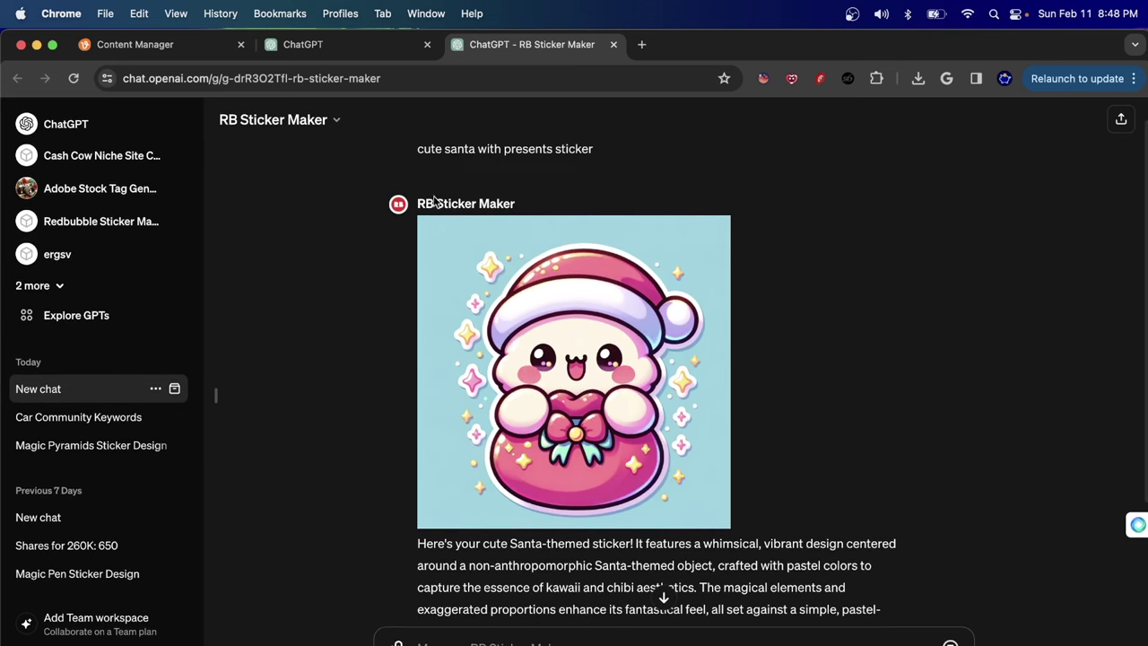
left_click(112, 44)
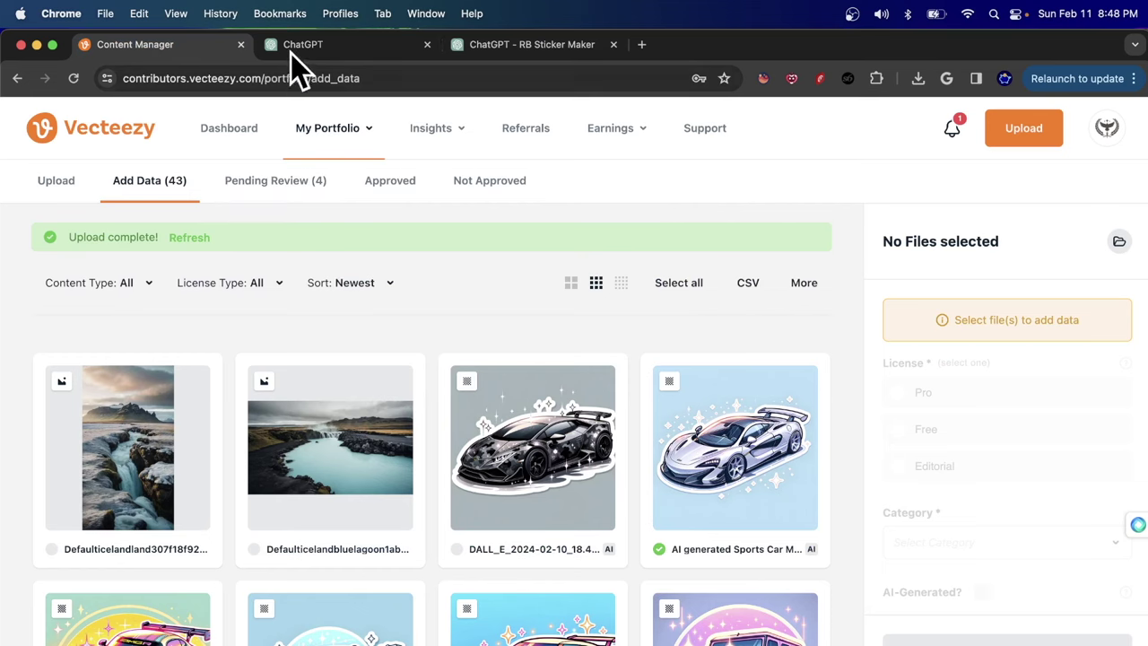
left_click(515, 44)
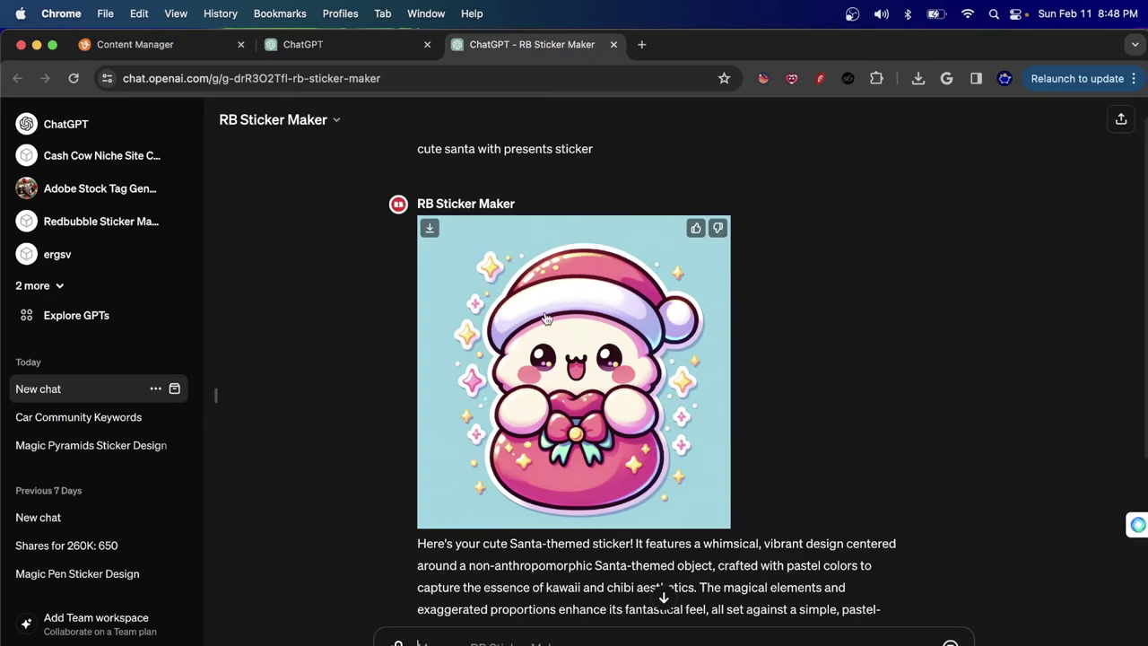
left_click(431, 231)
Try to add the downloaded Santa sticker from the Downloads folder to Vecteezy's Add Data page, and return to that page
left_click(134, 44)
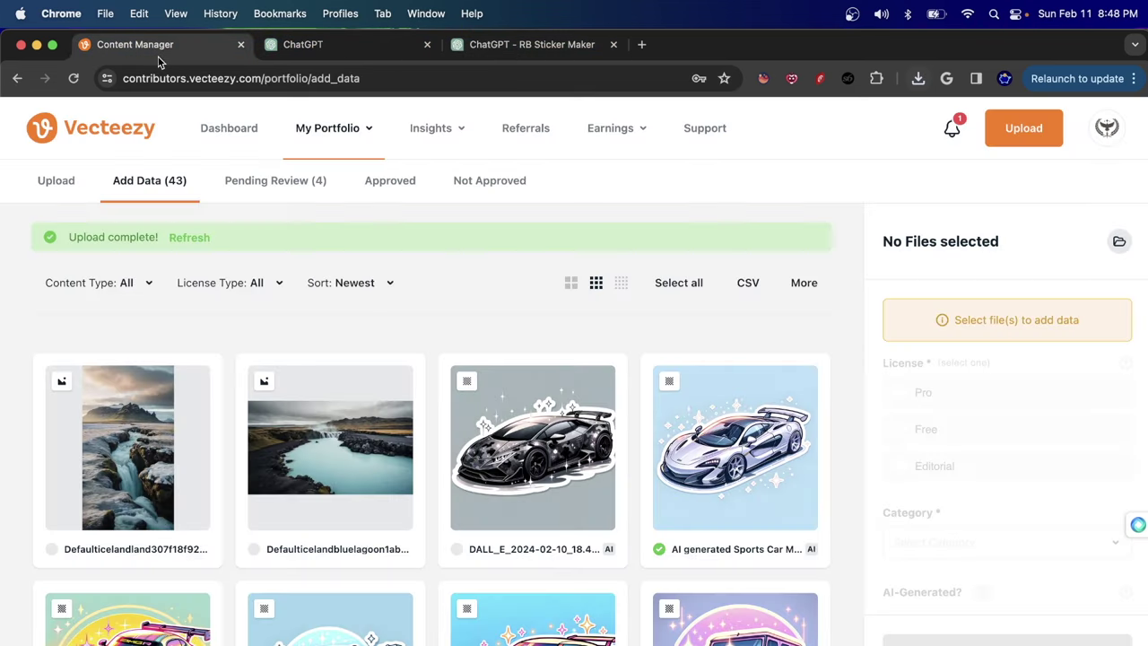
key("super+Tab")
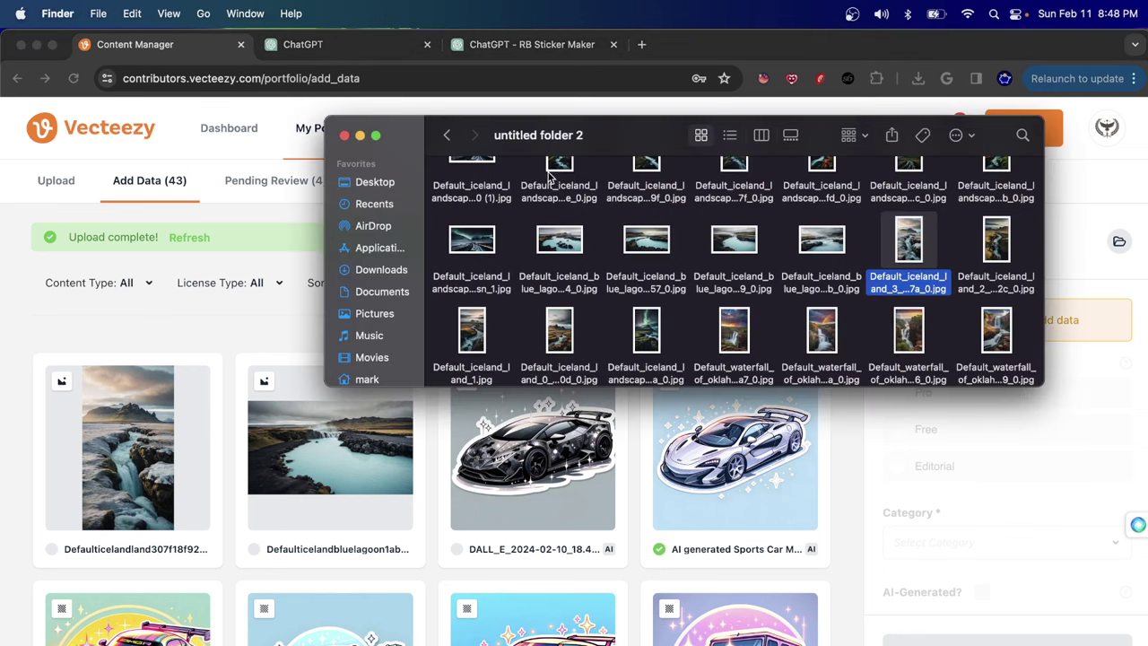
scroll(502, 179, "up", 5)
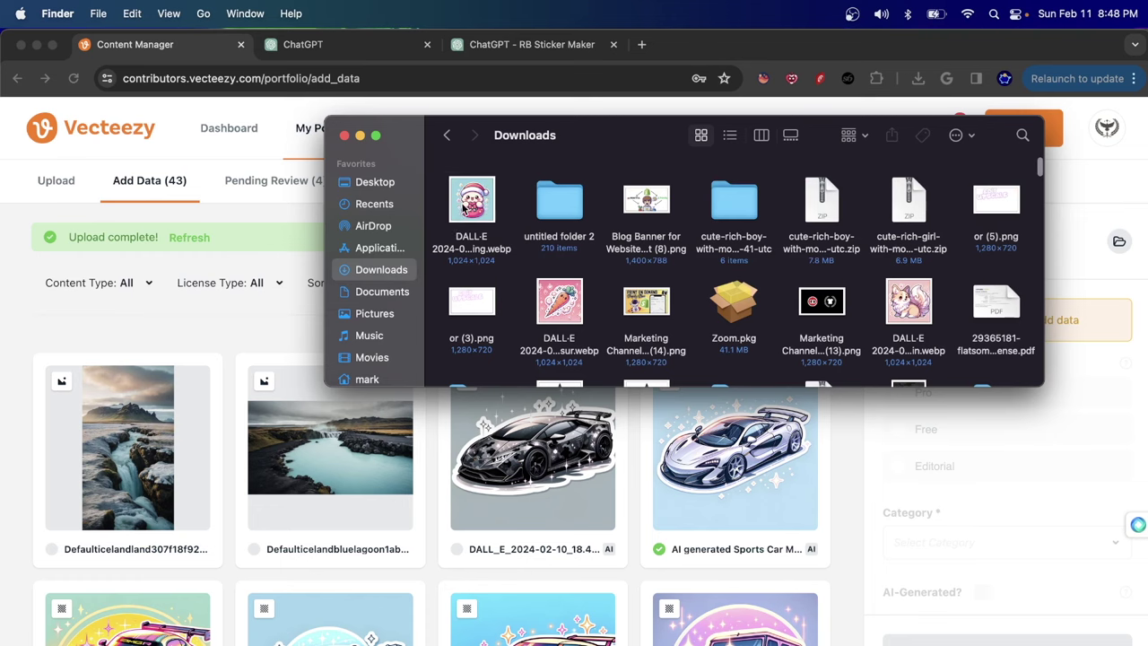
left_click_drag(461, 213, 313, 476)
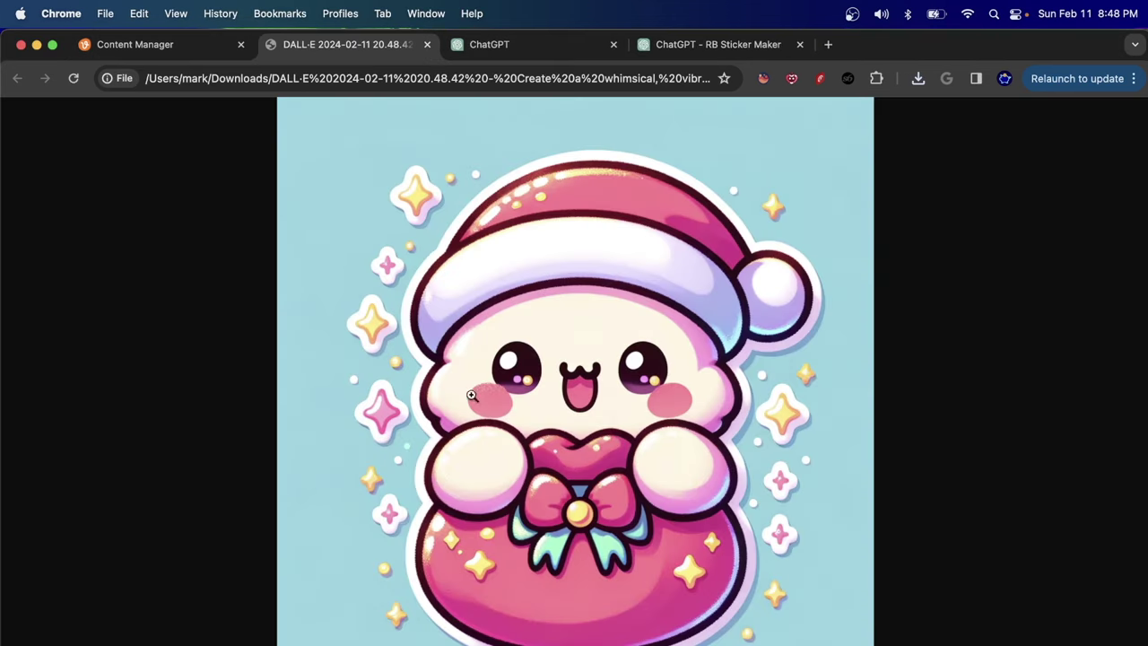
left_click(183, 47)
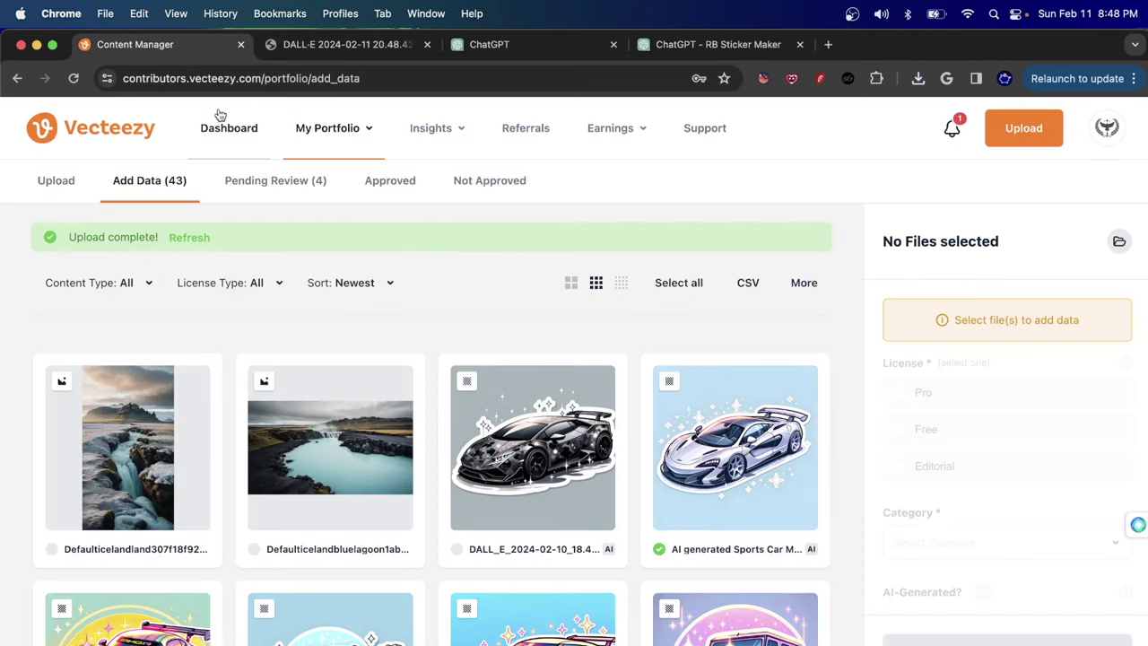
Try to upload the Santa sticker .webp from Downloads on the Web Upload page, and highlight the webp extension in its entry
left_click(58, 182)
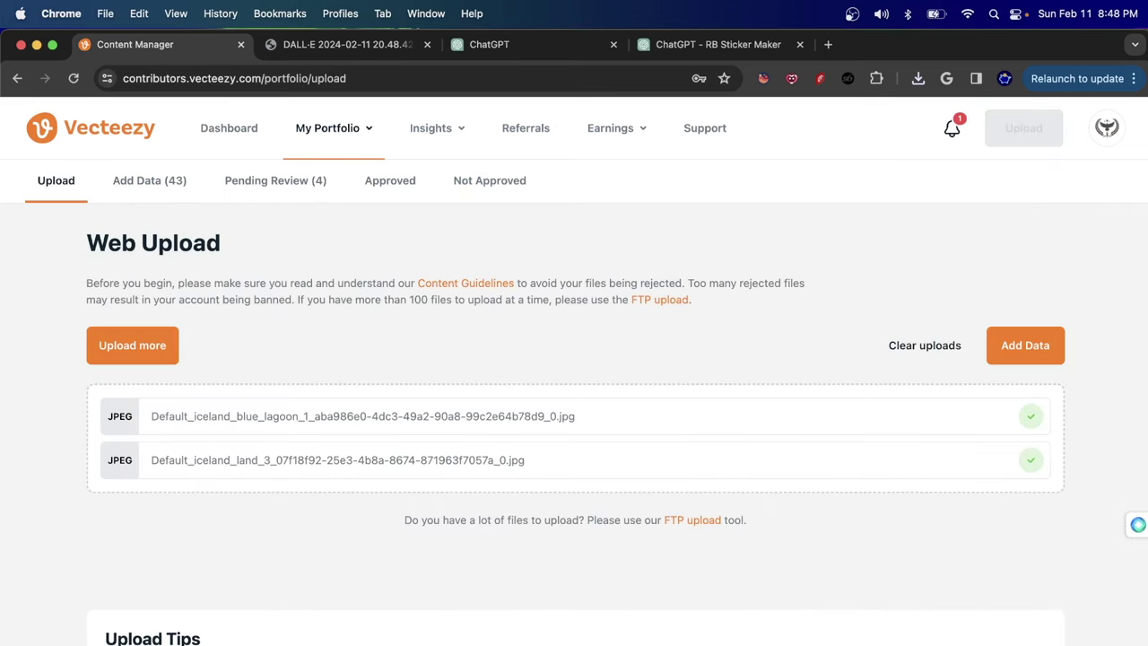
key("super+Tab")
left_click_drag(469, 206, 191, 441)
scroll(488, 536, "down", 2)
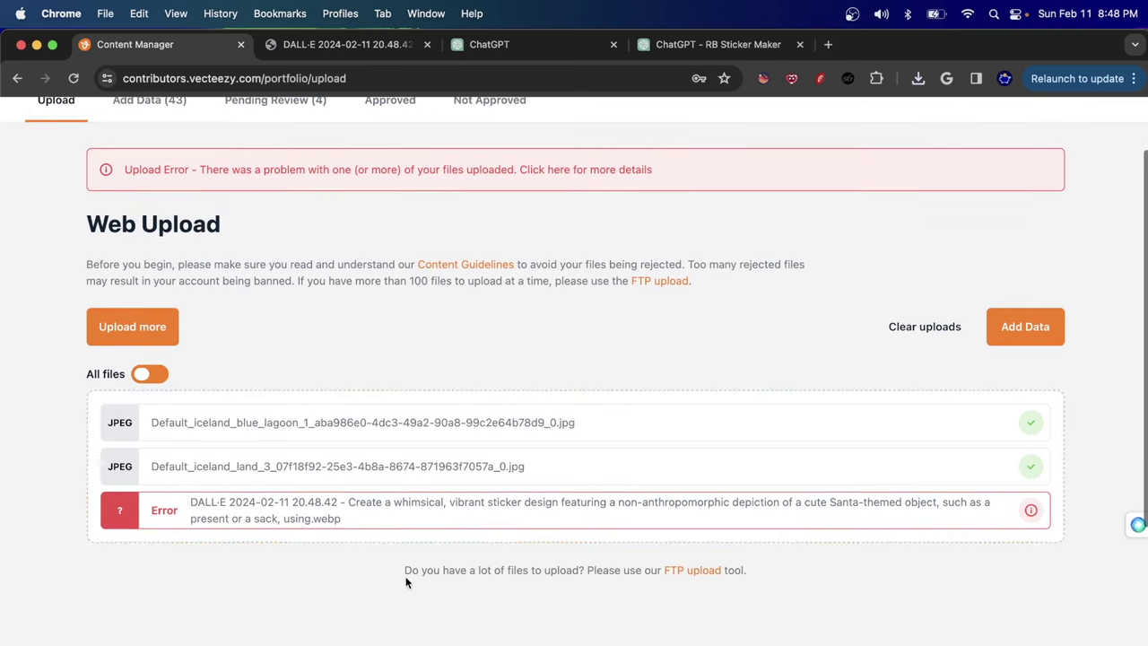
left_click_drag(313, 519, 343, 529)
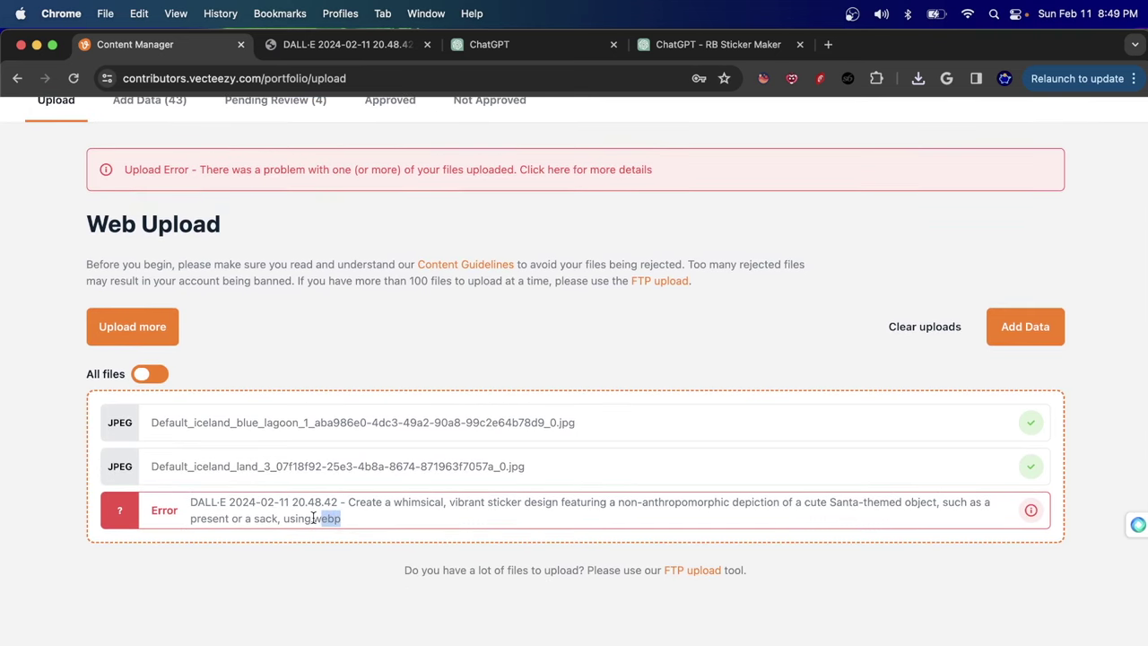
View the Santa sticker in Preview beside its file in Downloads, and close both windows
key("super+Tab")
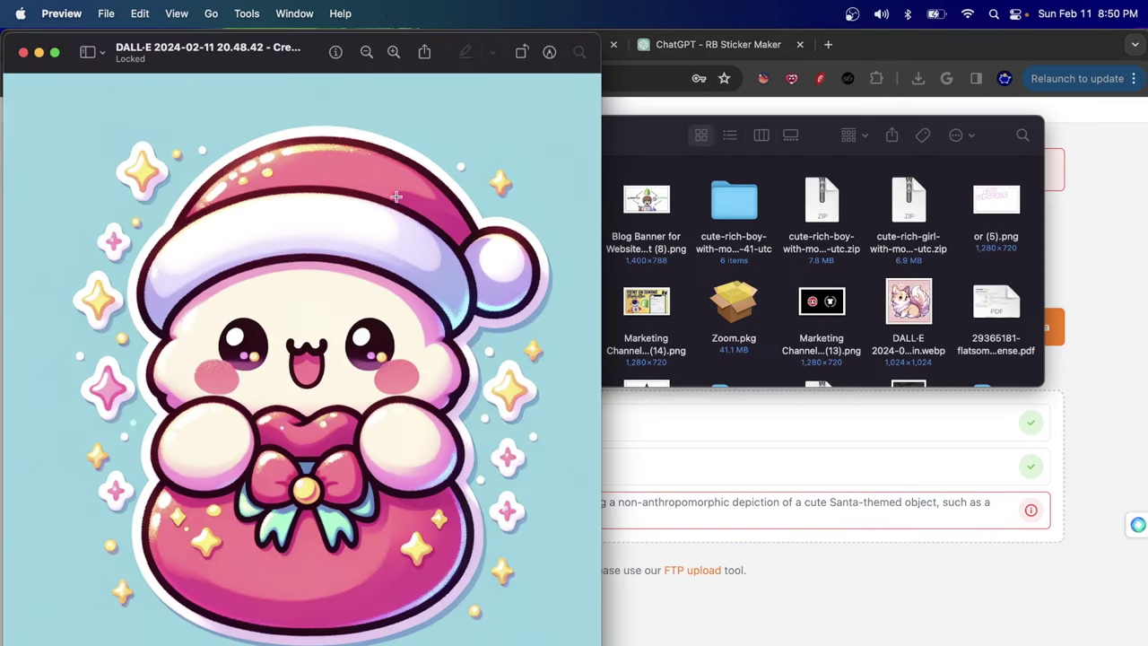
left_click_drag(647, 154, 879, 276)
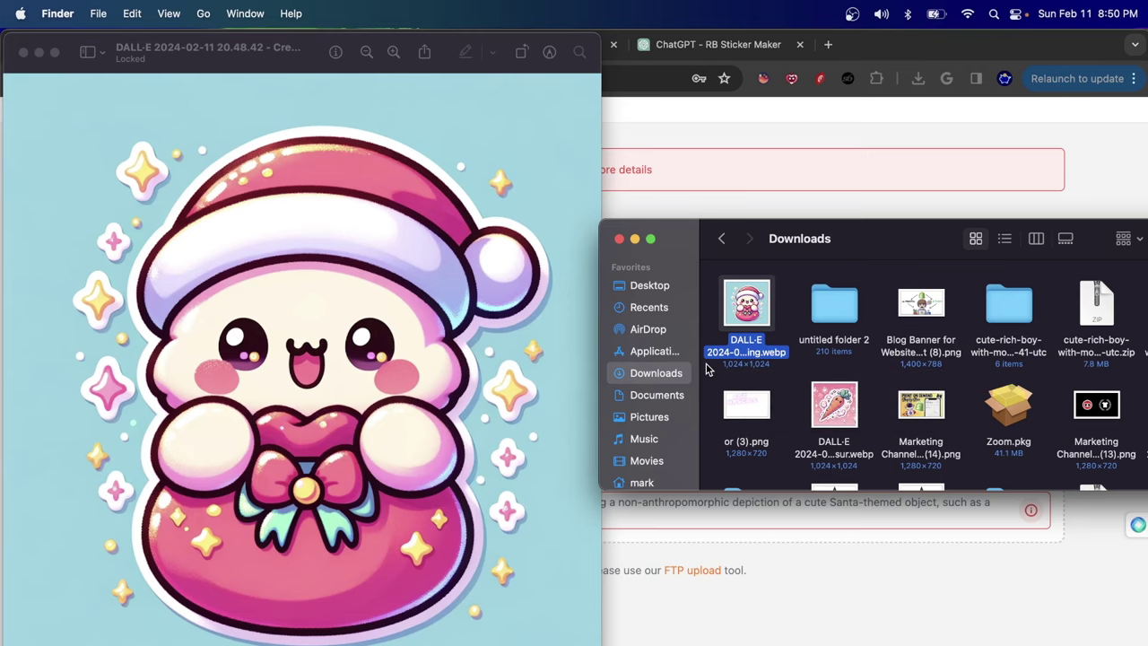
left_click(24, 53)
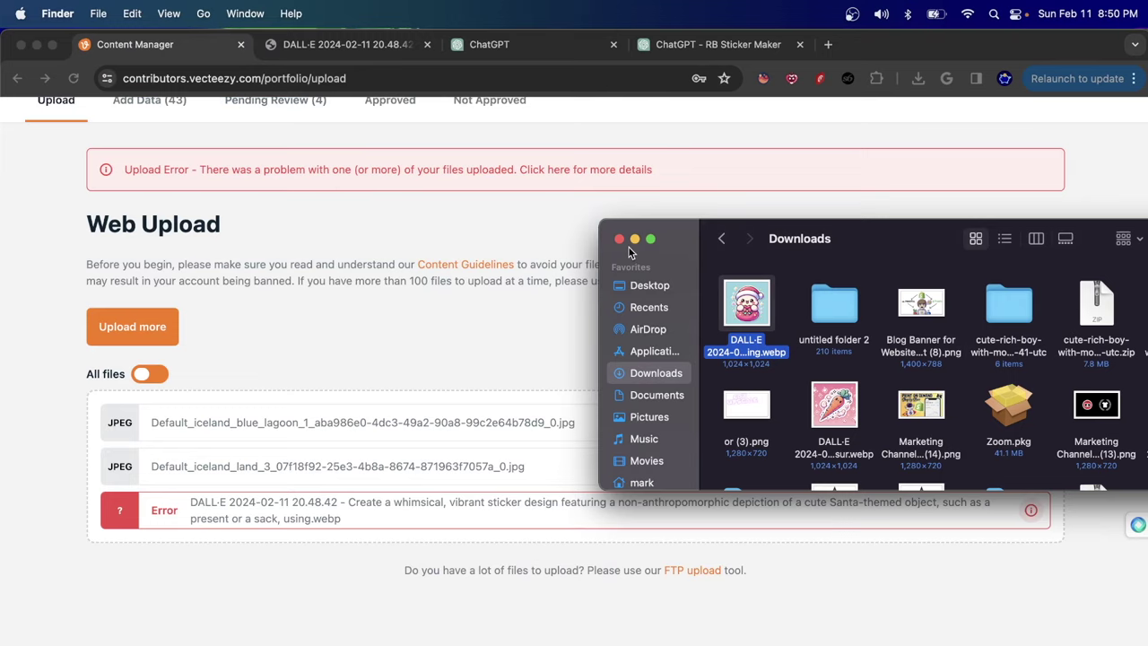
left_click(617, 239)
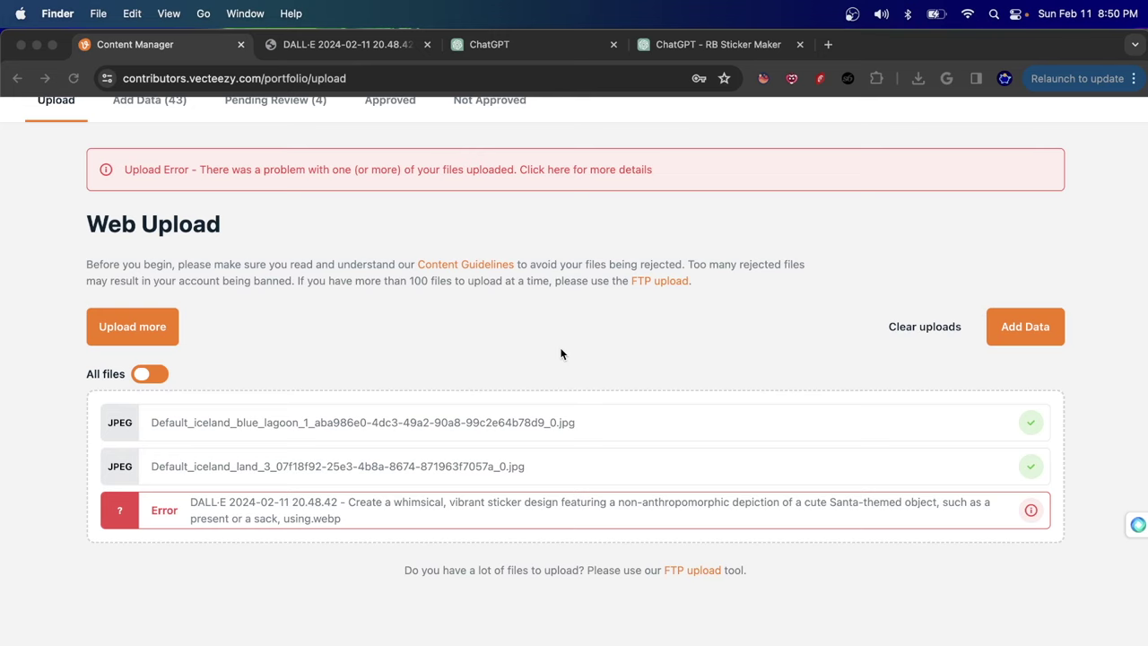
Open a new incognito window and go to botsnapps.com
scroll(613, 361, "up", 2)
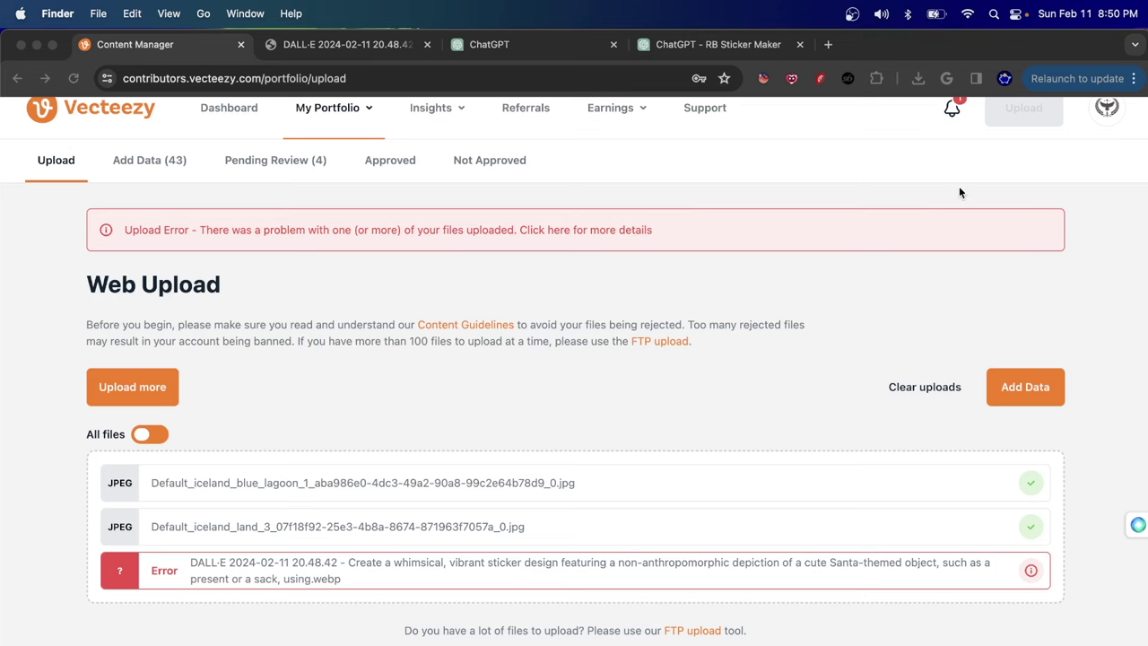
left_click(1134, 78)
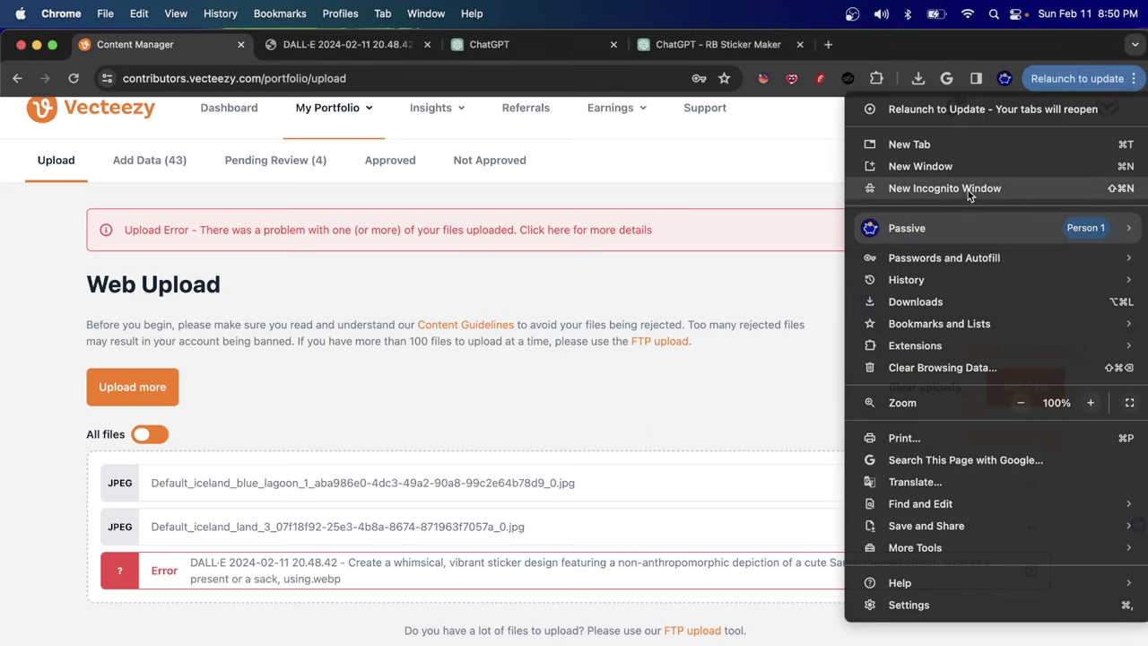
left_click(968, 190)
type("boys")
key("BackSpace")
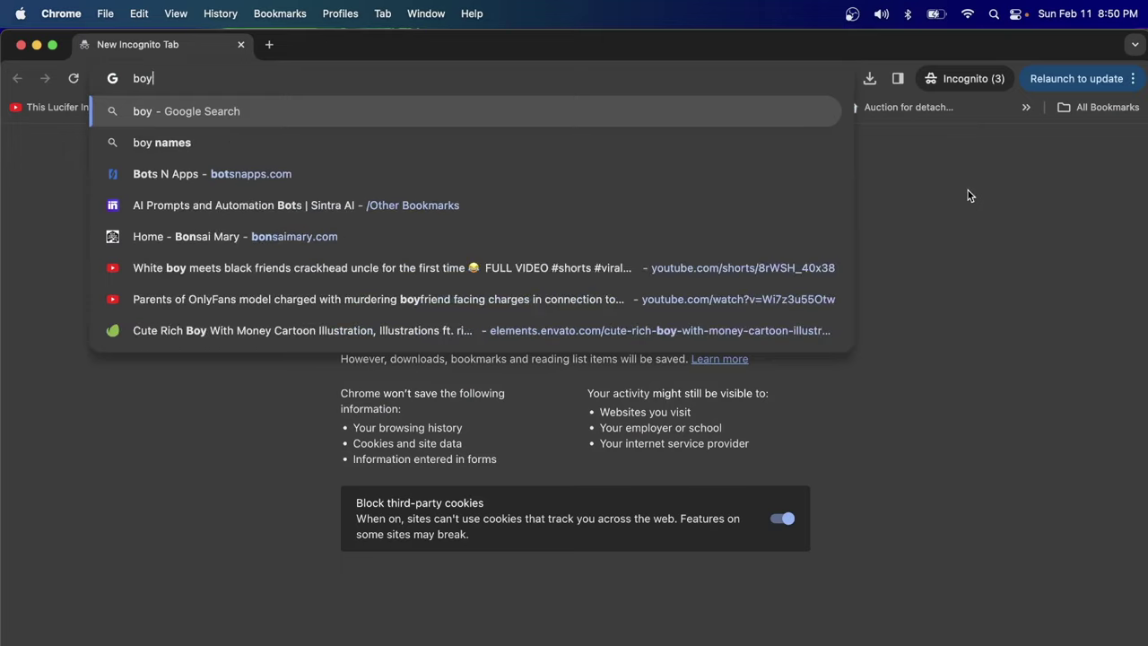
key("BackSpace")
type("ts")
key("Return")
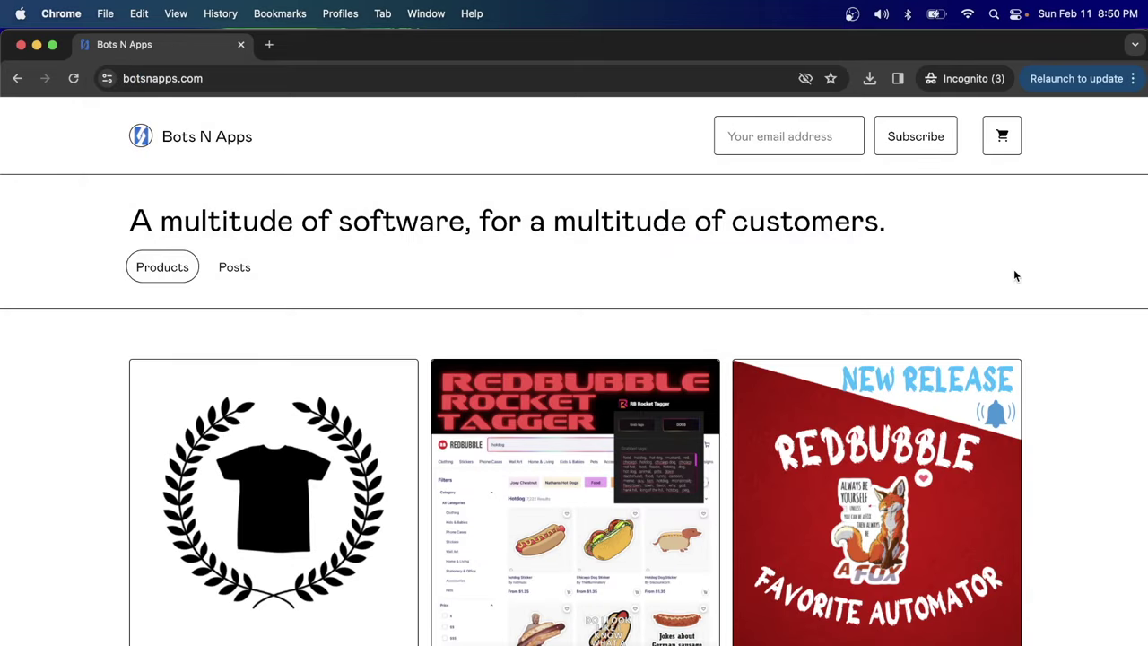
Find the Stockbubbler stock photography keyword tagger and image generator among the products, open its page and look through the description
scroll(1014, 276, "down", 8)
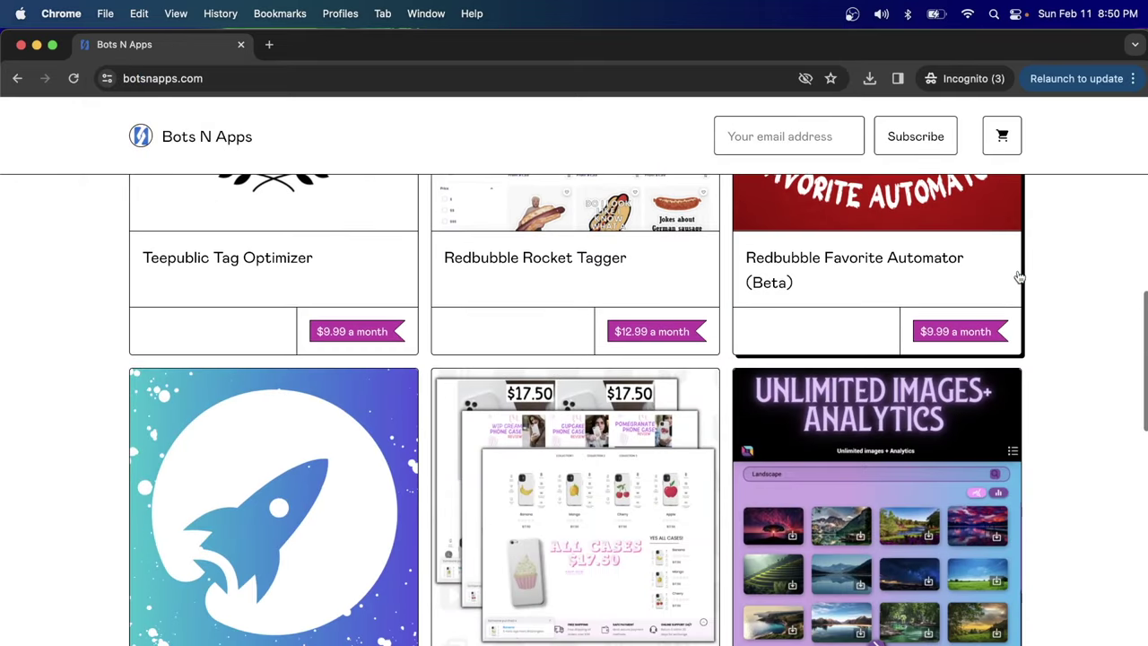
scroll(1040, 258, "down", 20)
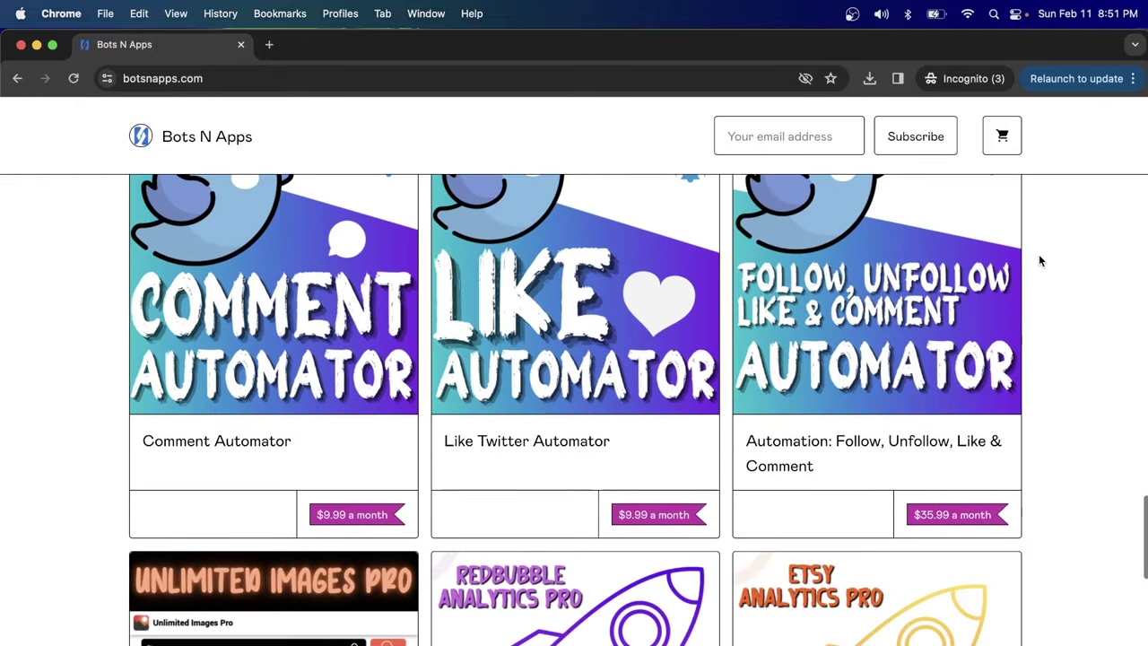
scroll(1019, 259, "up", 3)
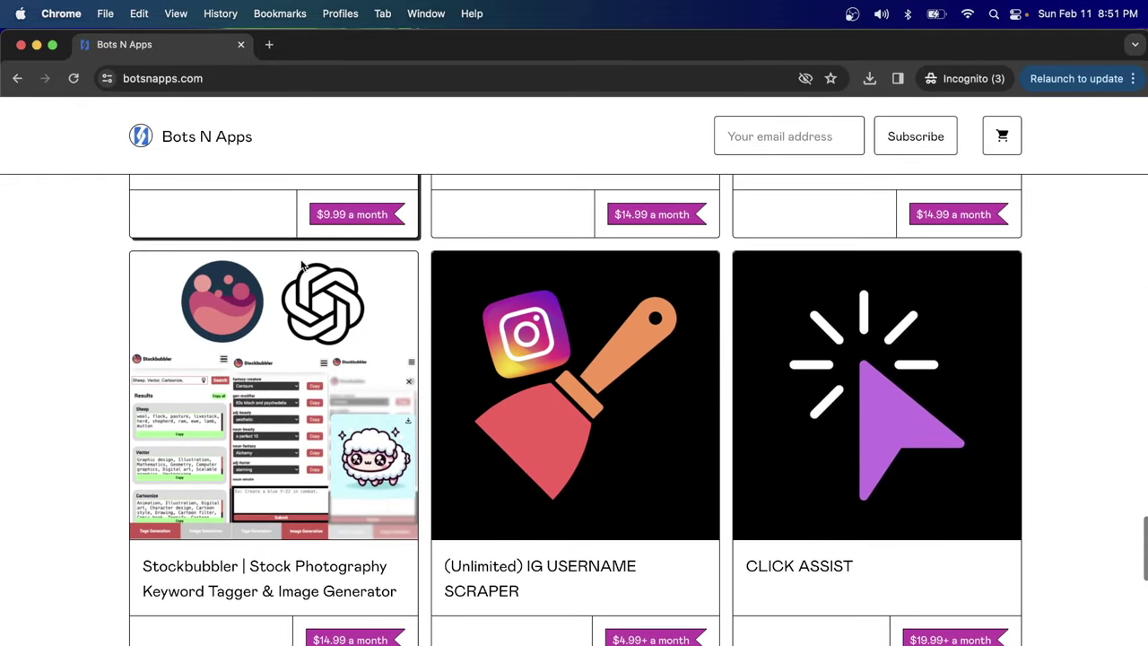
left_click(349, 459)
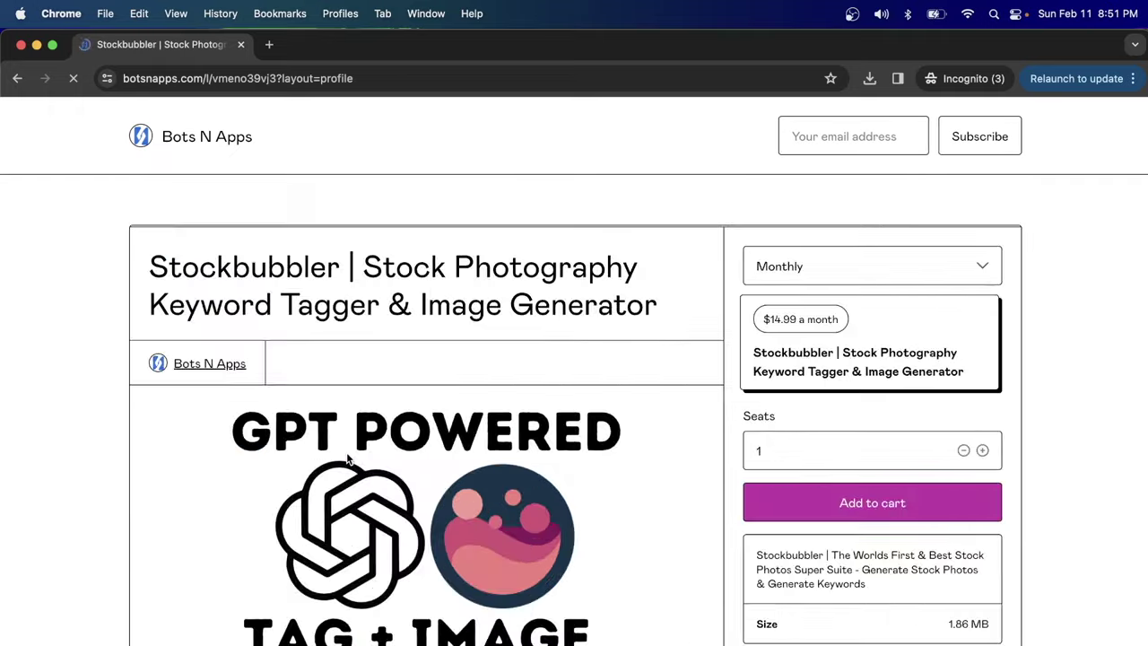
scroll(395, 455, "down", 5)
scroll(395, 454, "down", 3)
scroll(395, 448, "up", 2)
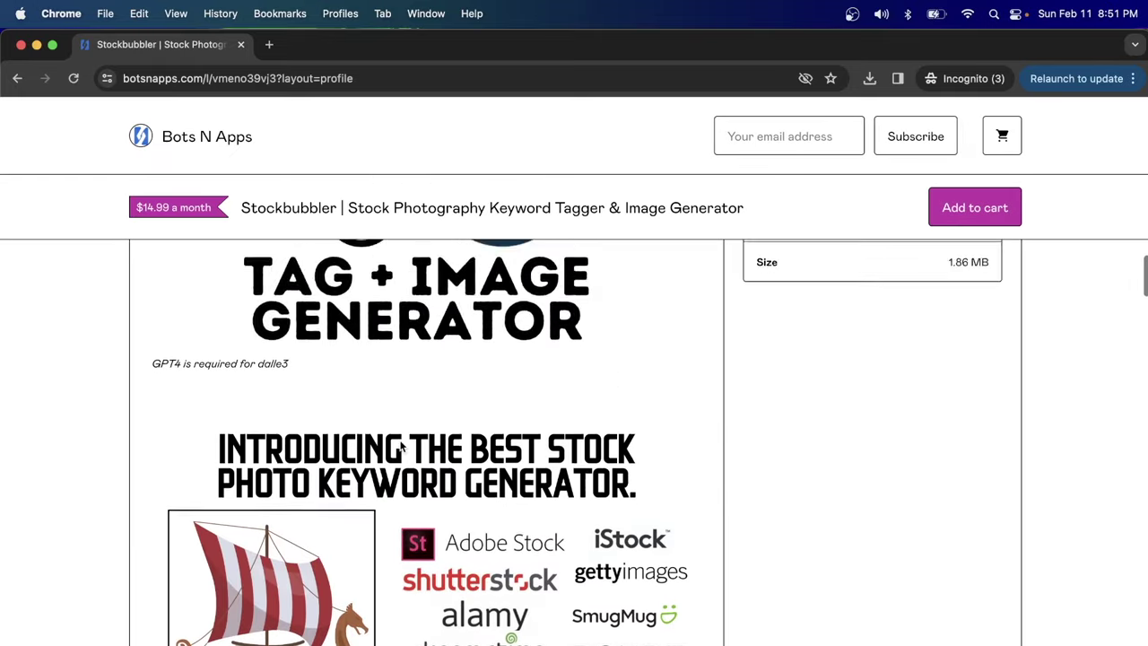
Look through the rest of the Stockbubbler product page, and return to the Vecteezy Web Upload window
scroll(395, 439, "down", 3)
scroll(394, 425, "down", 10)
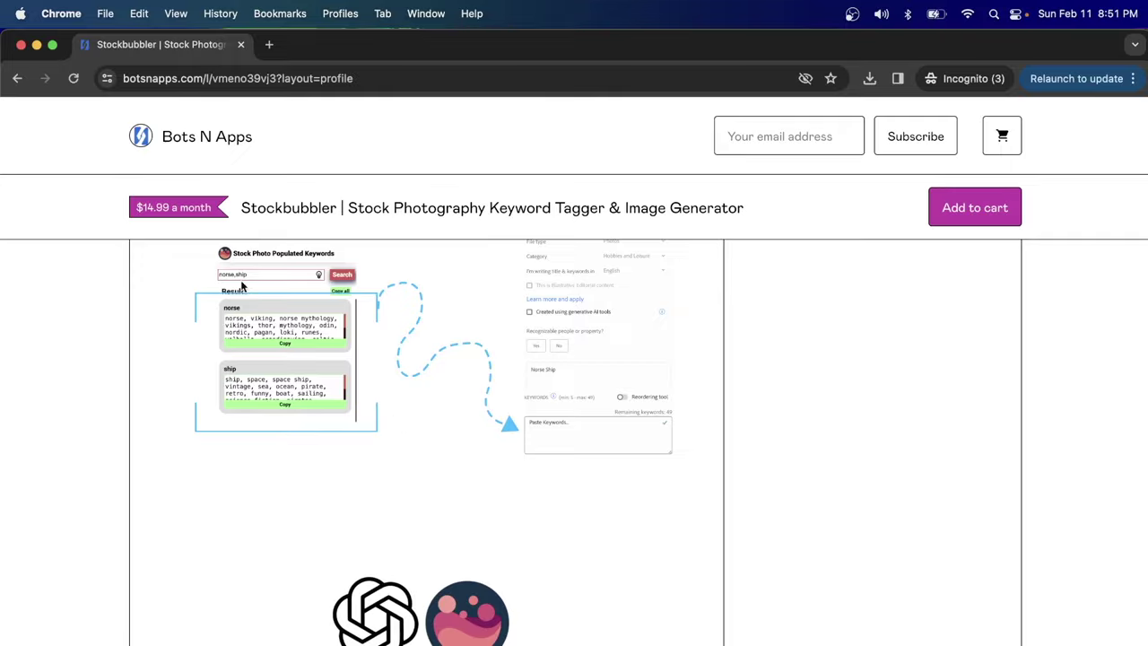
scroll(337, 326, "down", 15)
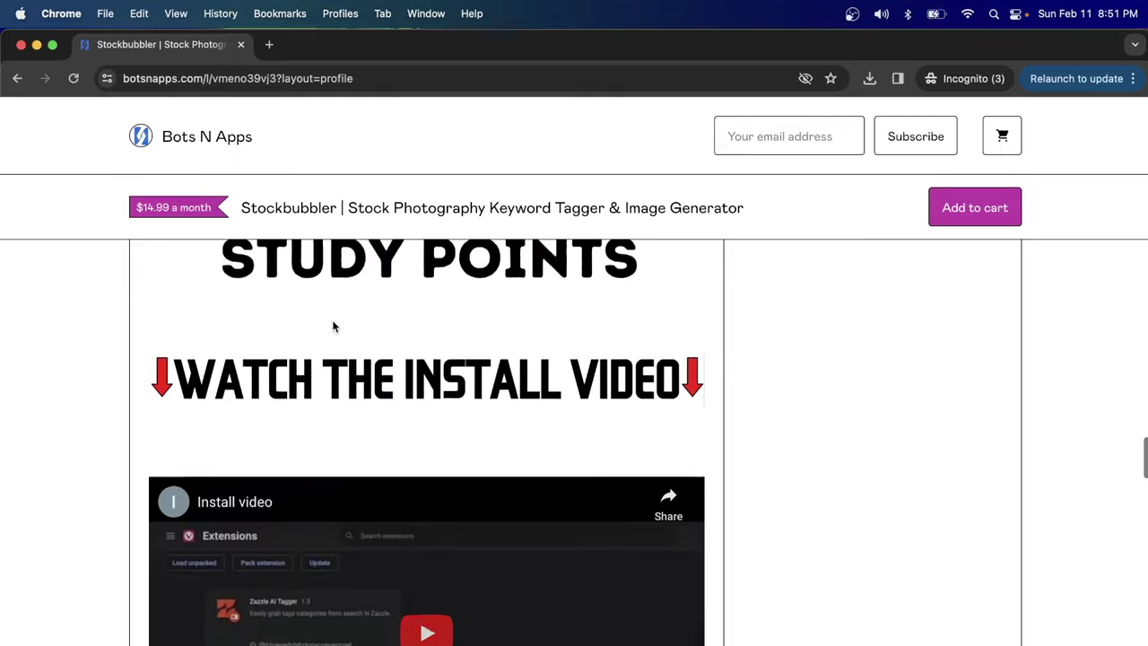
scroll(331, 326, "up", 15)
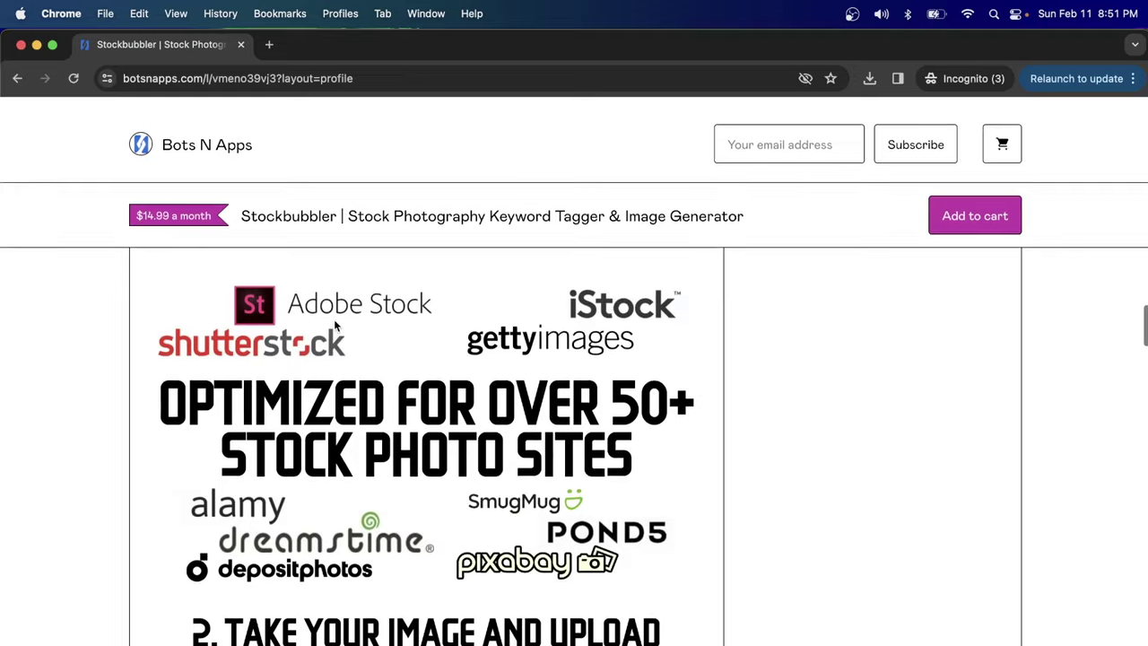
scroll(419, 491, "up", 5)
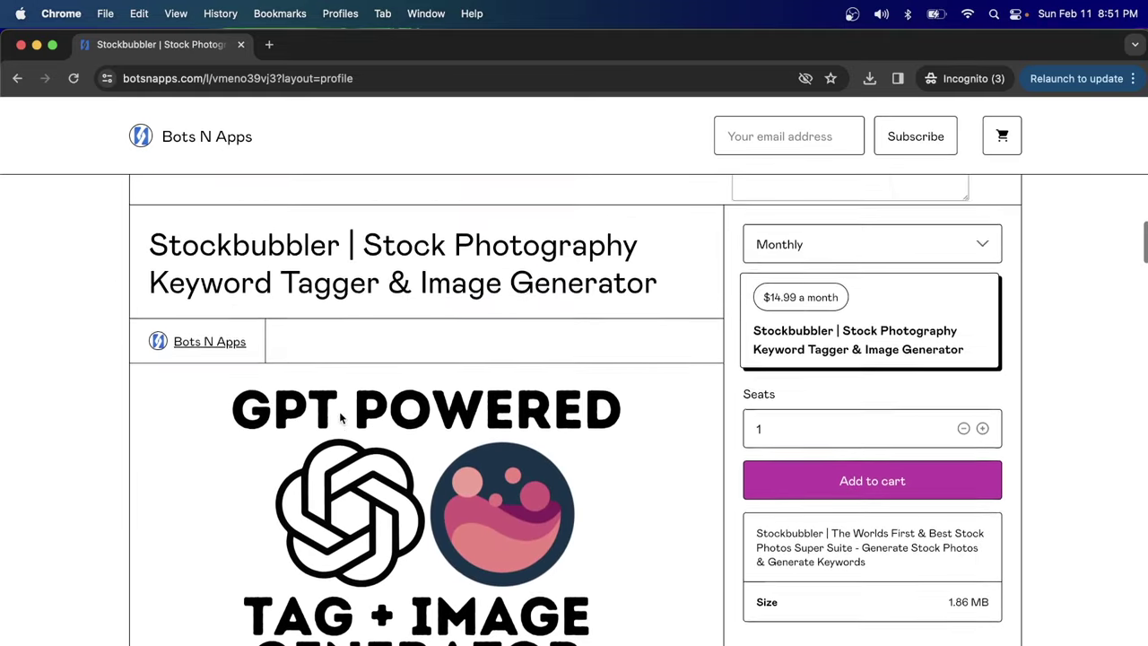
left_click_drag(297, 55, 422, 55)
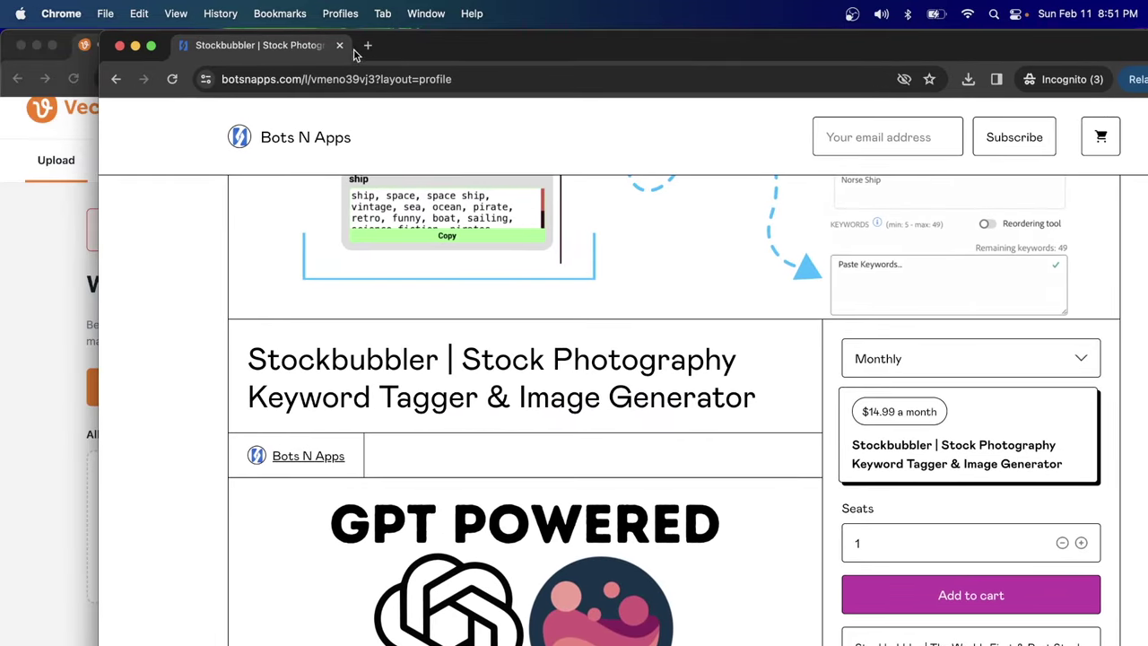
key("super+grave")
left_click_drag(563, 301, 641, 468)
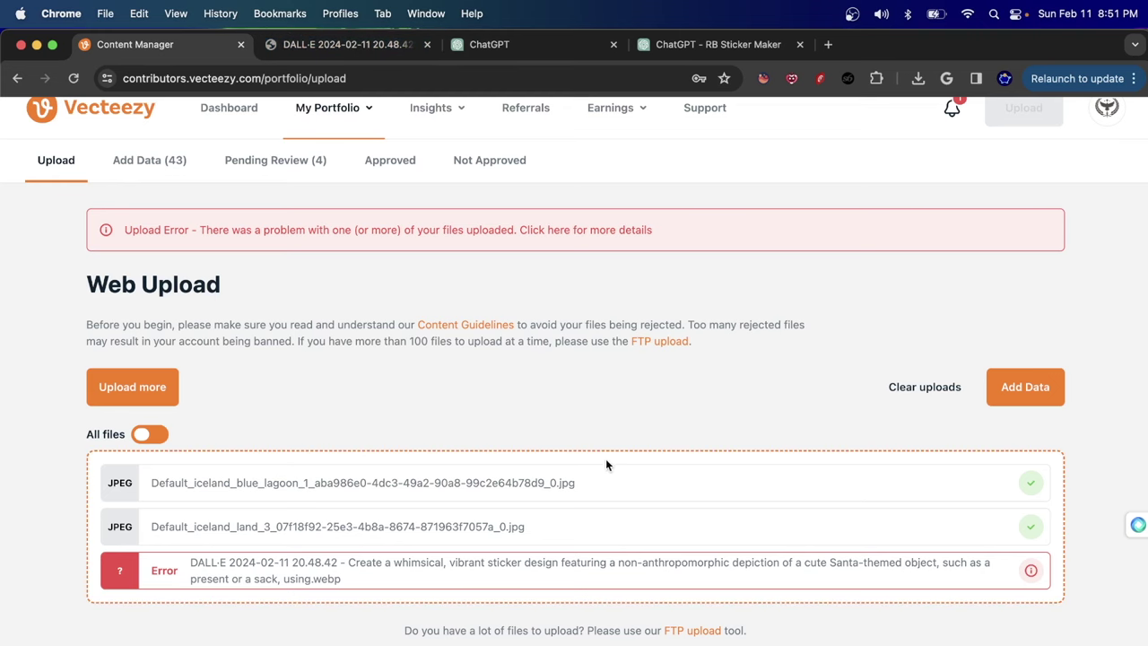
left_click_drag(602, 465, 419, 443)
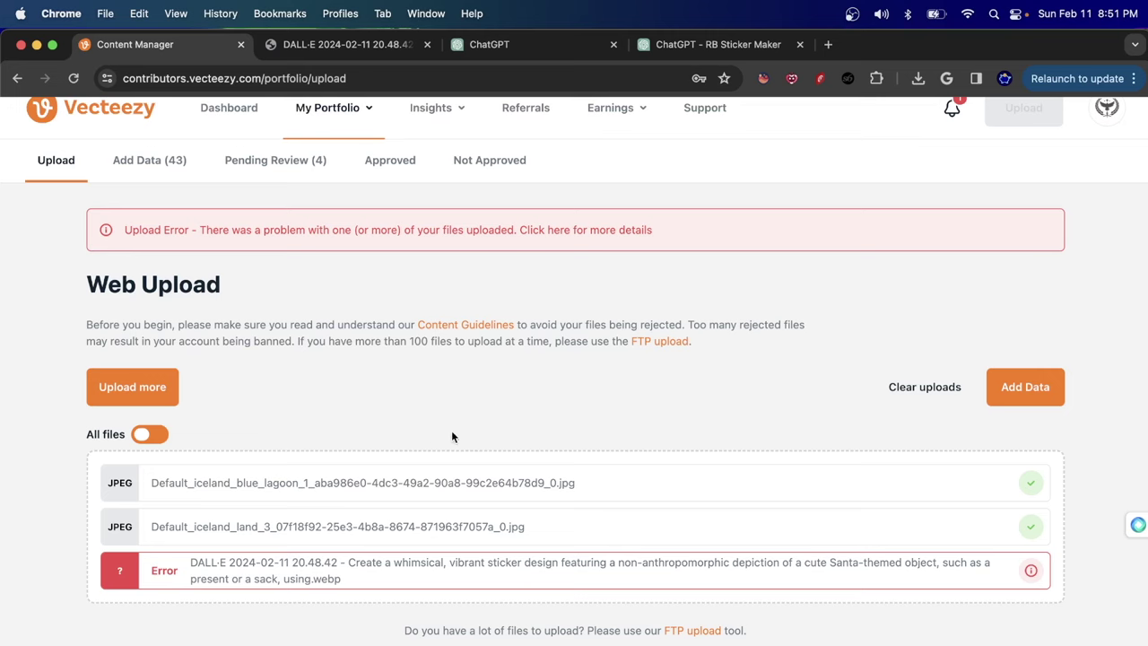
Open image generation in the Stockbubbler extension and look through its prompt modifier lists
left_click(763, 78)
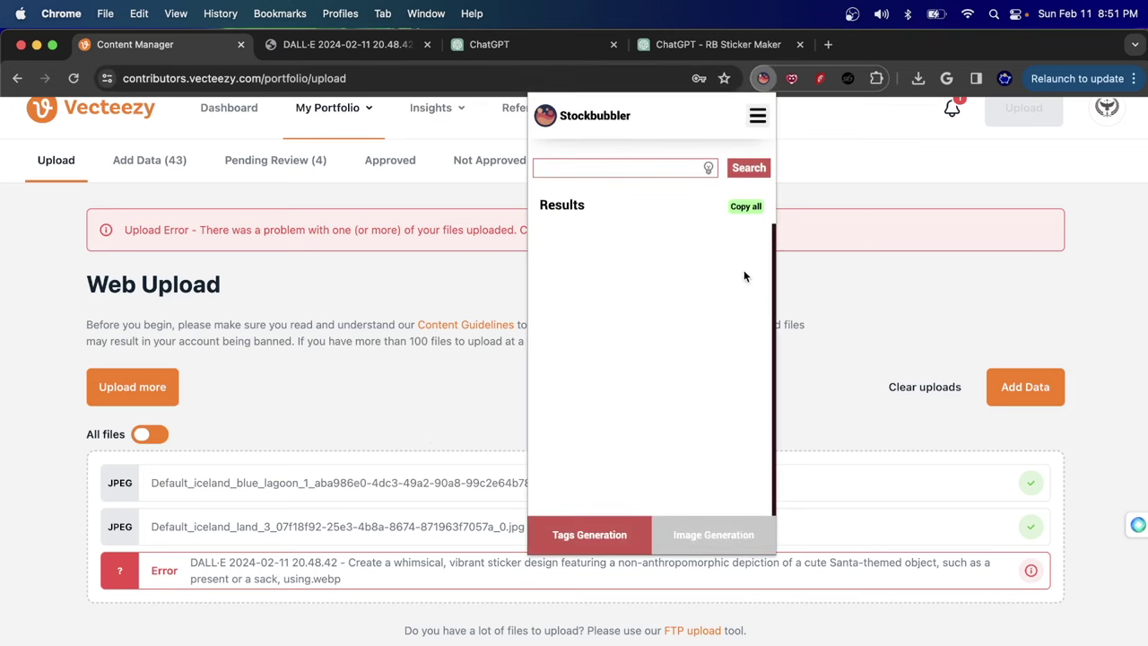
left_click(705, 535)
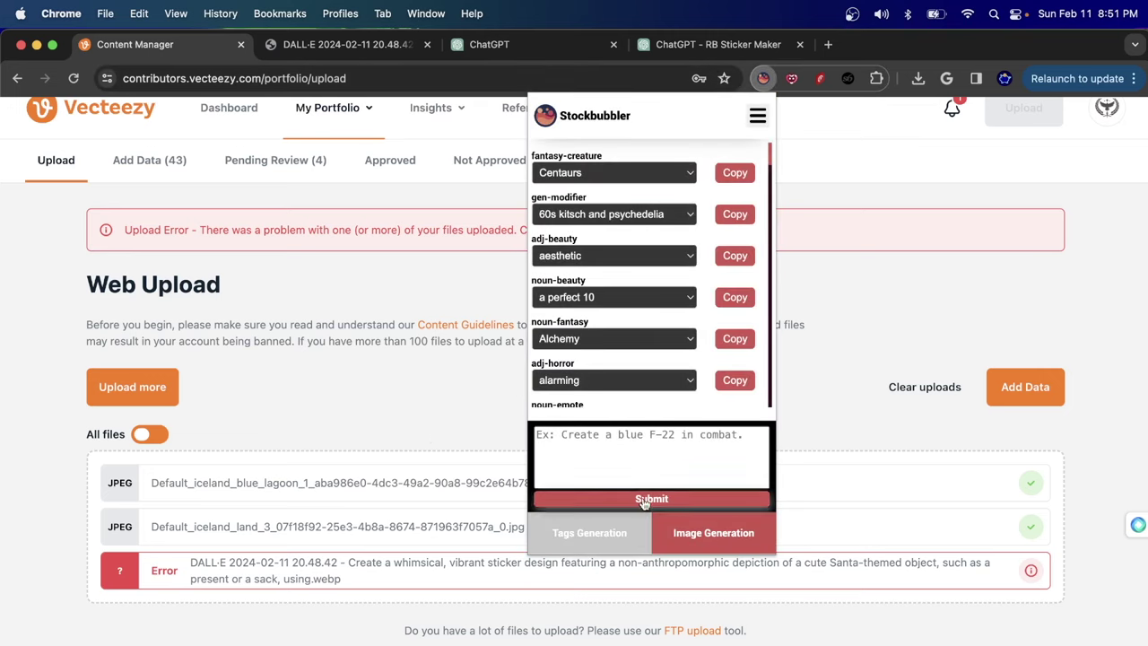
scroll(647, 251, "down", 10)
scroll(628, 211, "up", 3)
scroll(630, 215, "up", 6)
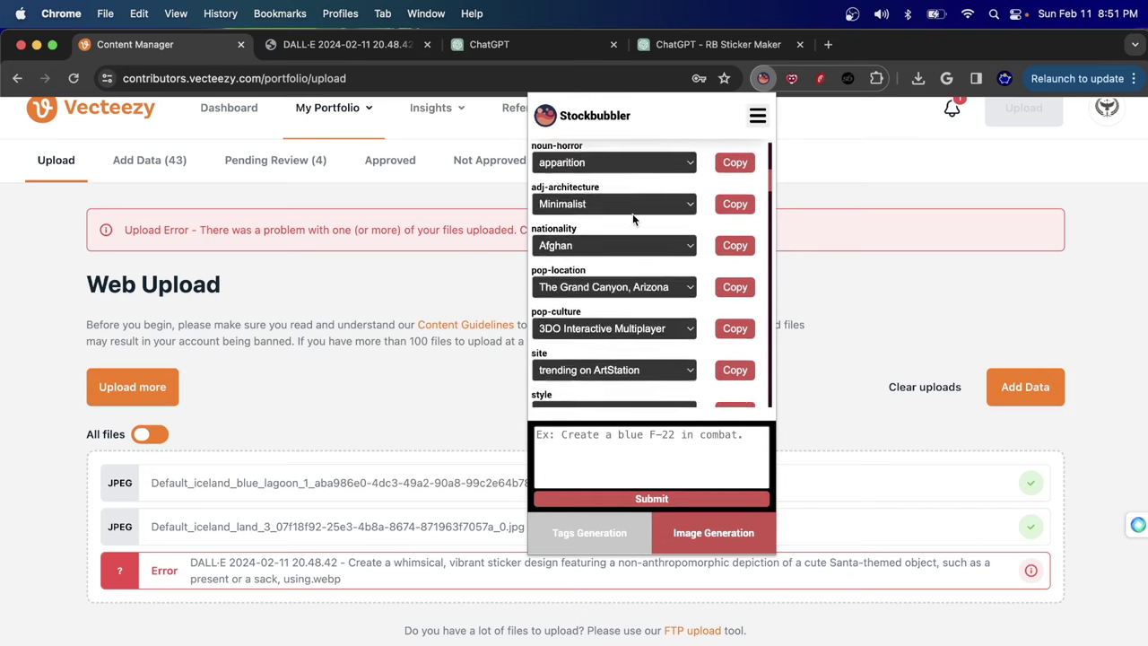
Generate a Stockbubbler image from the prompt "whimsical colorful pastel style beach portrait", download it, and close the extension
left_click(619, 457)
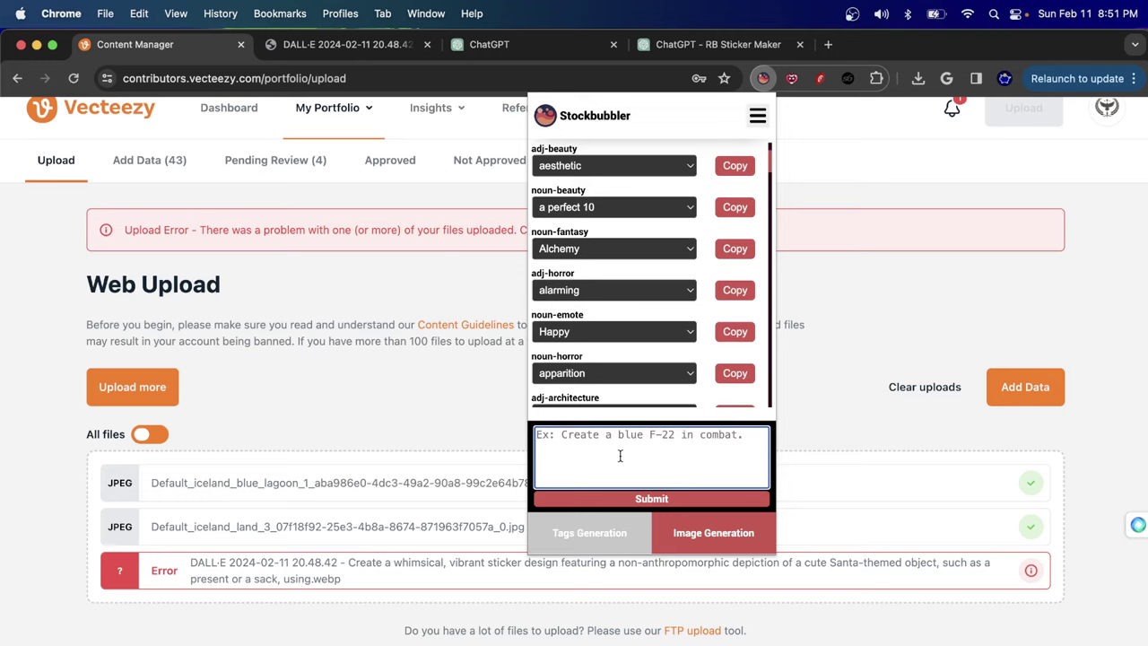
type("whimsical ")
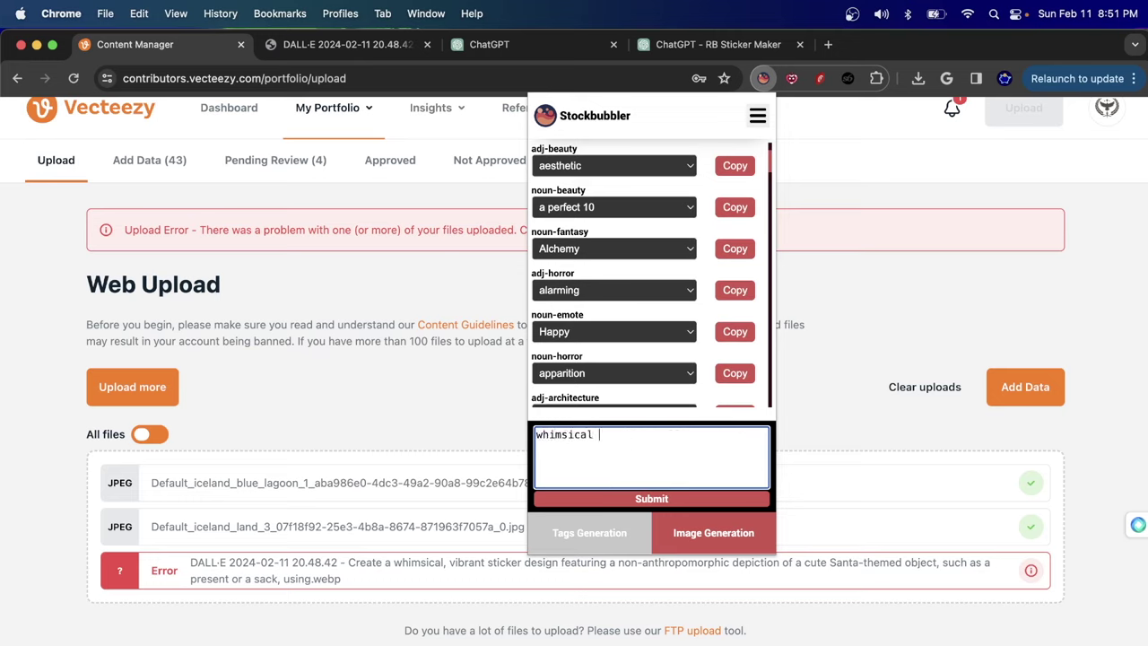
type("colorful pastel style ")
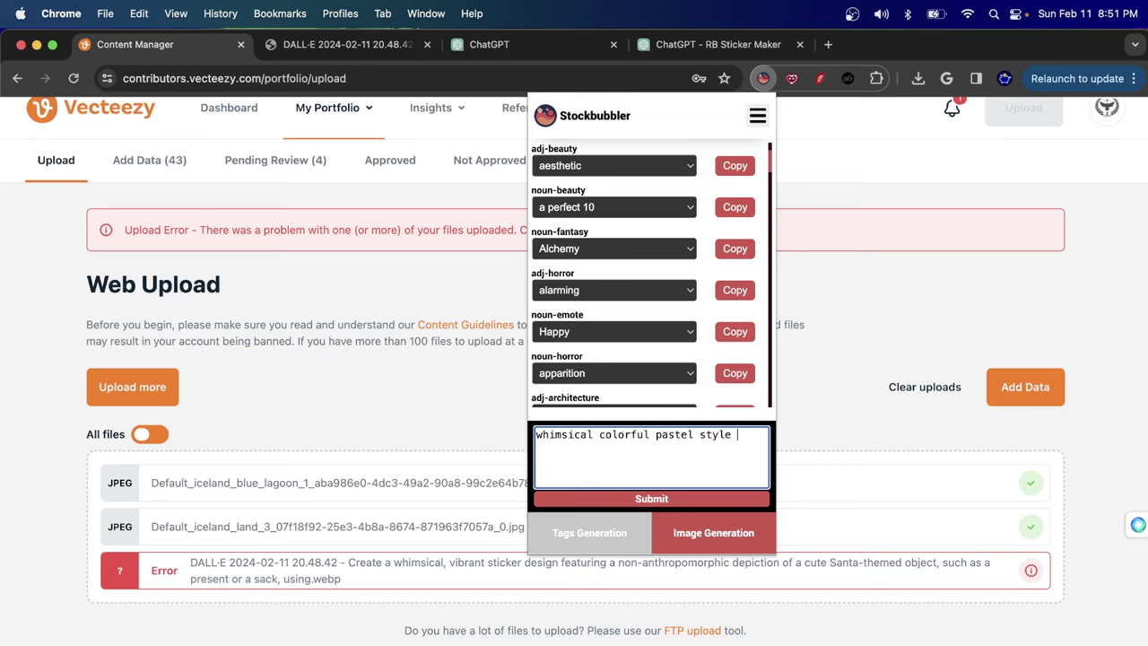
type("nbe")
type("ach portrait")
left_click(618, 496)
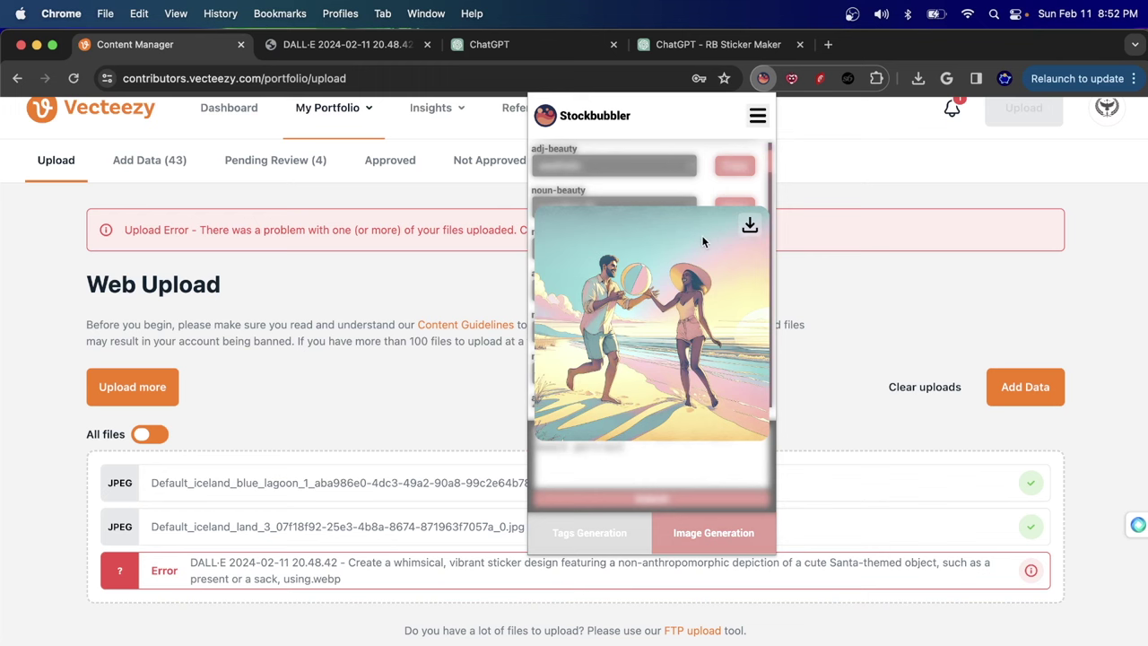
left_click(748, 226)
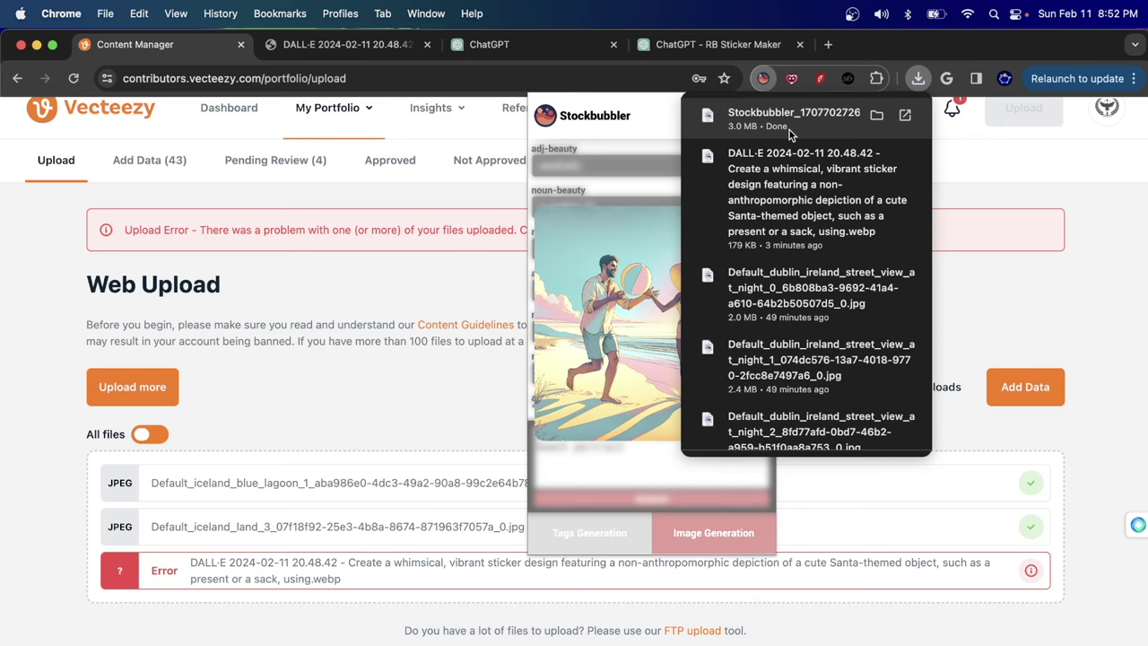
left_click(481, 286)
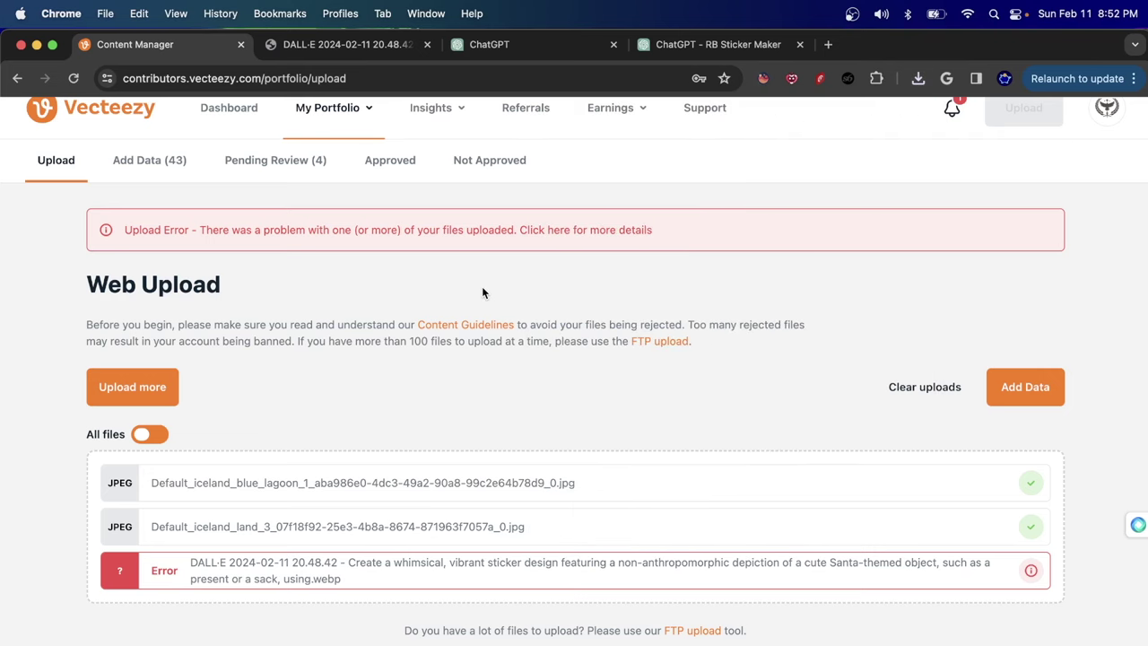
Look through the uploaded images waiting in Vecteezy's Add Data section
scroll(192, 194, "up", 1)
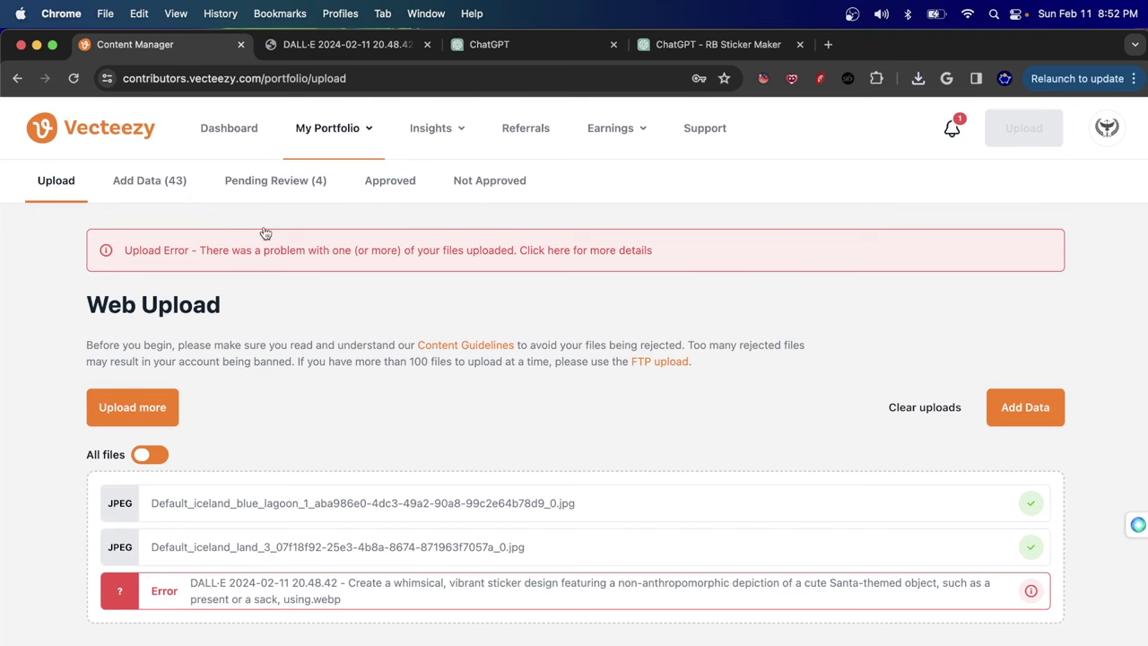
left_click(149, 189)
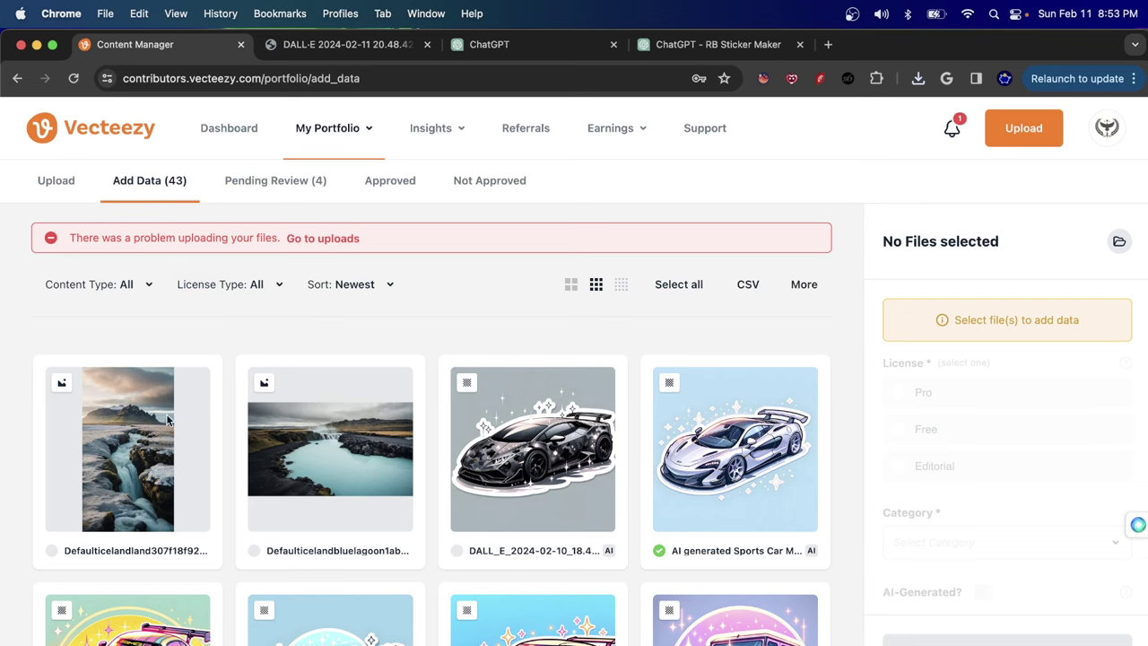
scroll(289, 455, "down", 5)
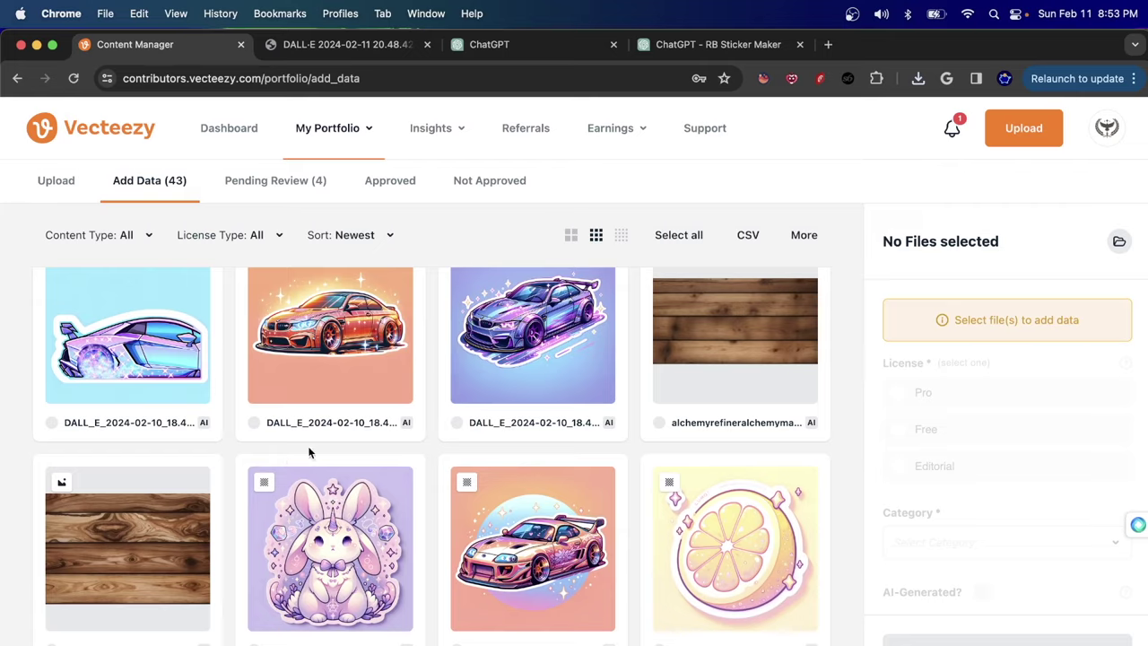
scroll(359, 452, "up", 5)
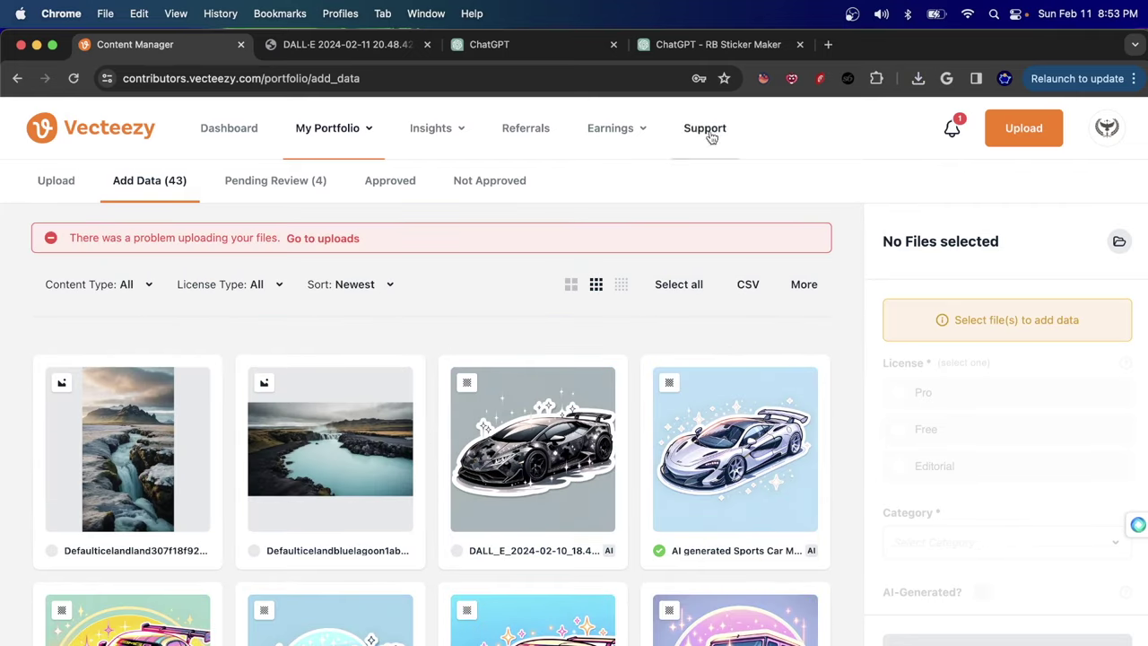
Open the Leonardo.Ai website in a new tab and launch its app
left_click(827, 43)
type("leonardo")
key("Return")
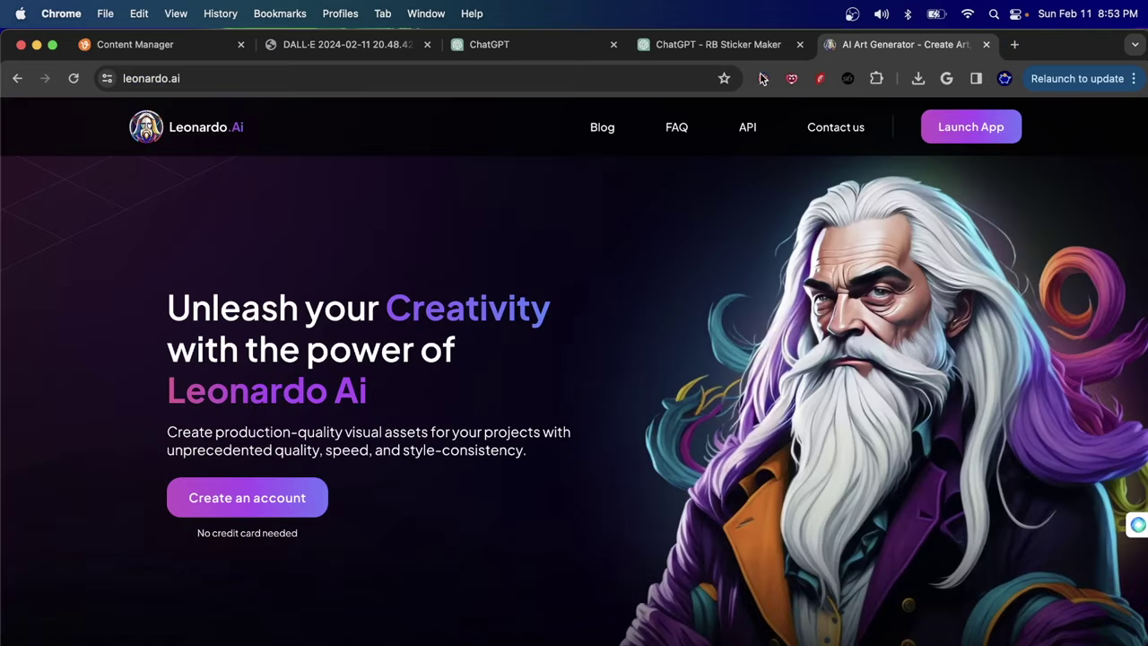
left_click(944, 141)
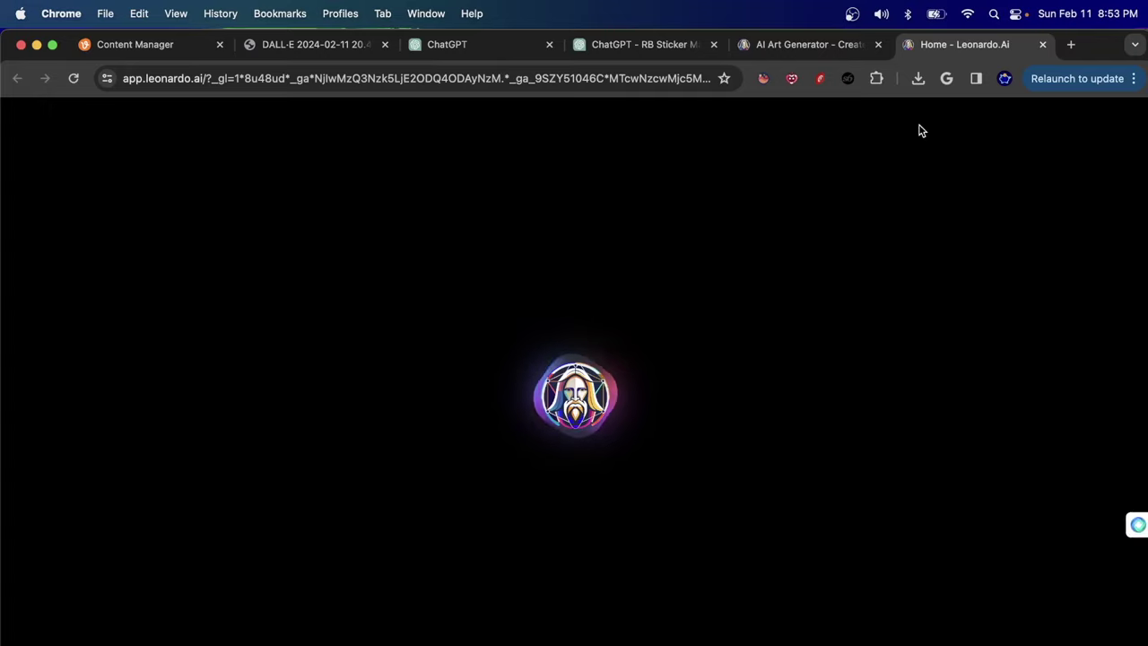
Remix the hidden-world crystal illustration from the Recent Creations gallery, and generate four images from its prompt
scroll(901, 277, "down", 8)
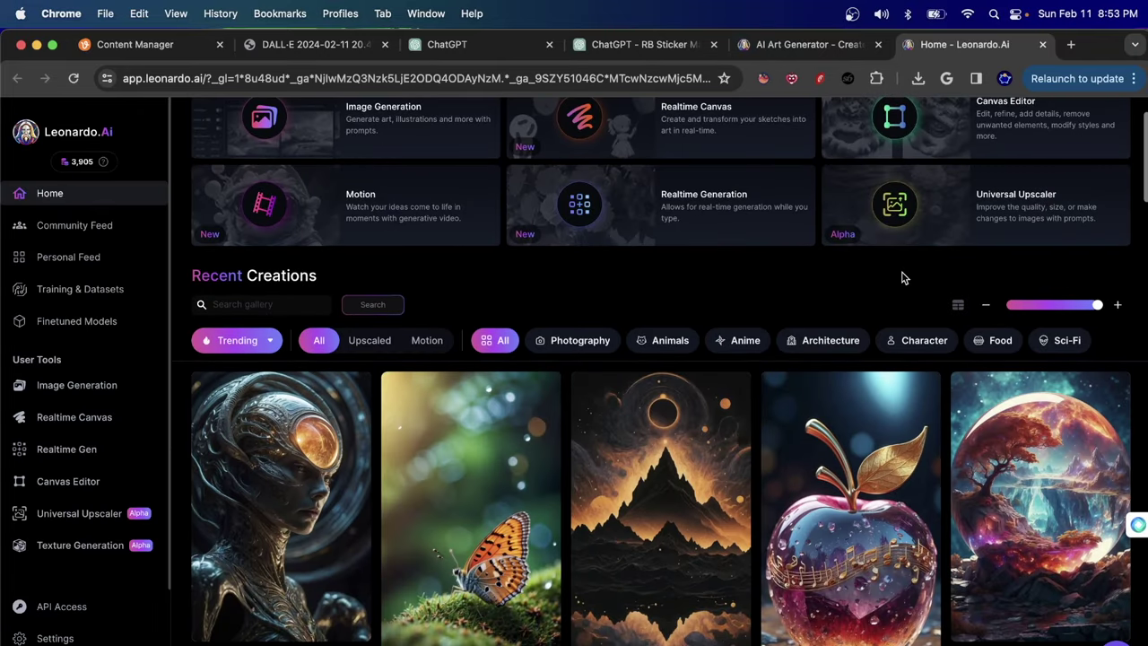
scroll(855, 259, "down", 2)
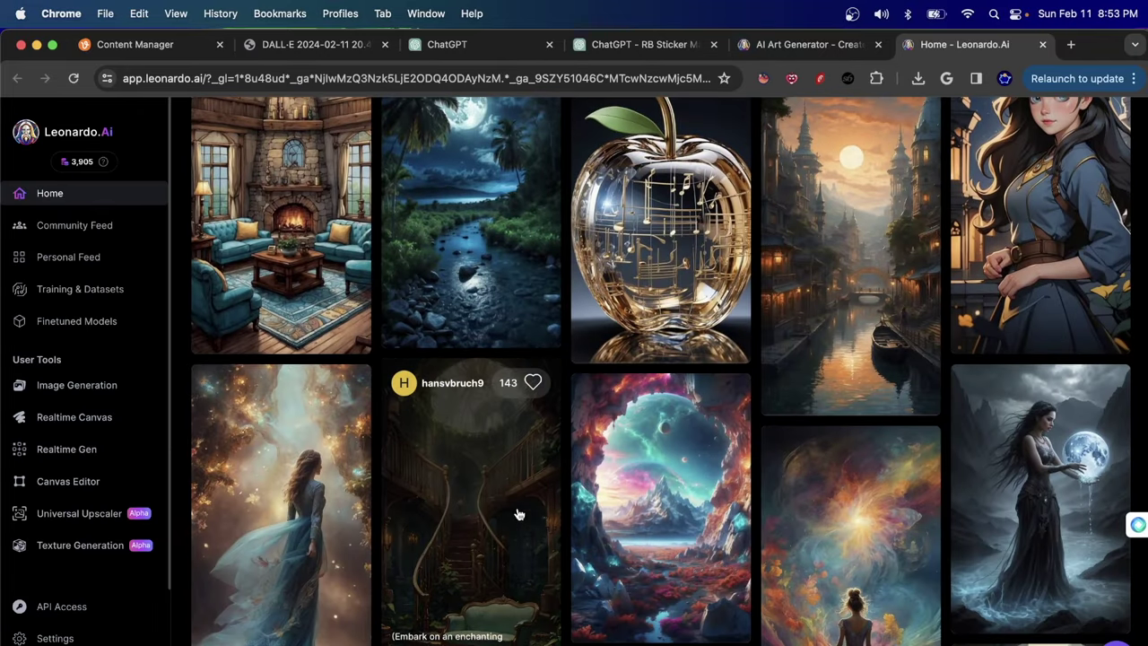
left_click(614, 489)
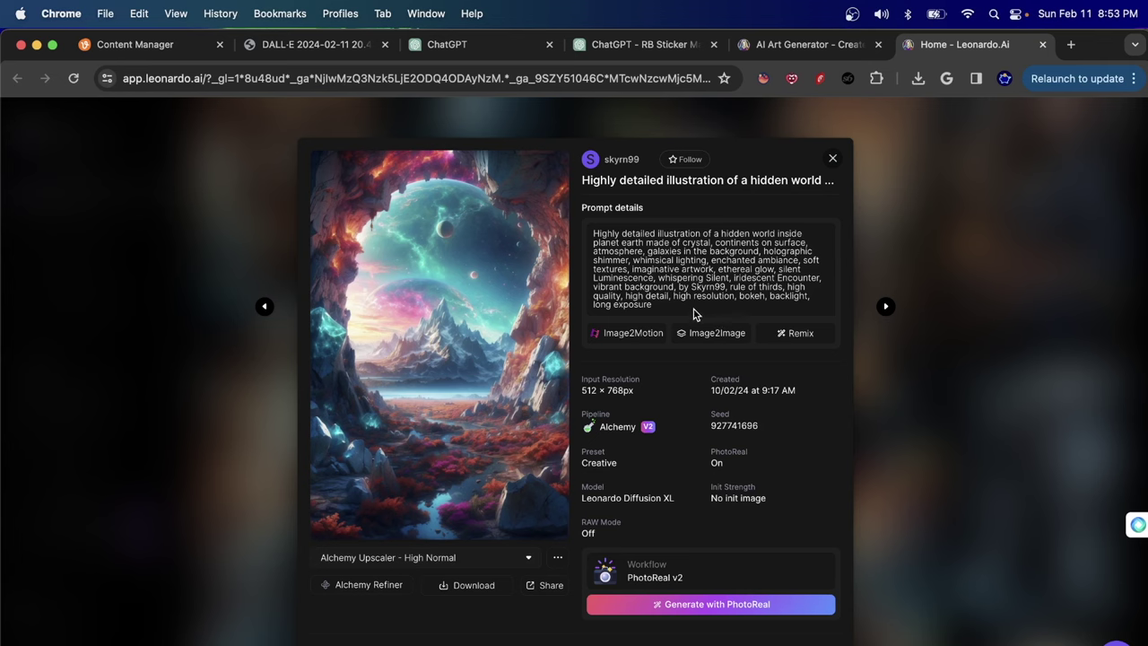
left_click(796, 335)
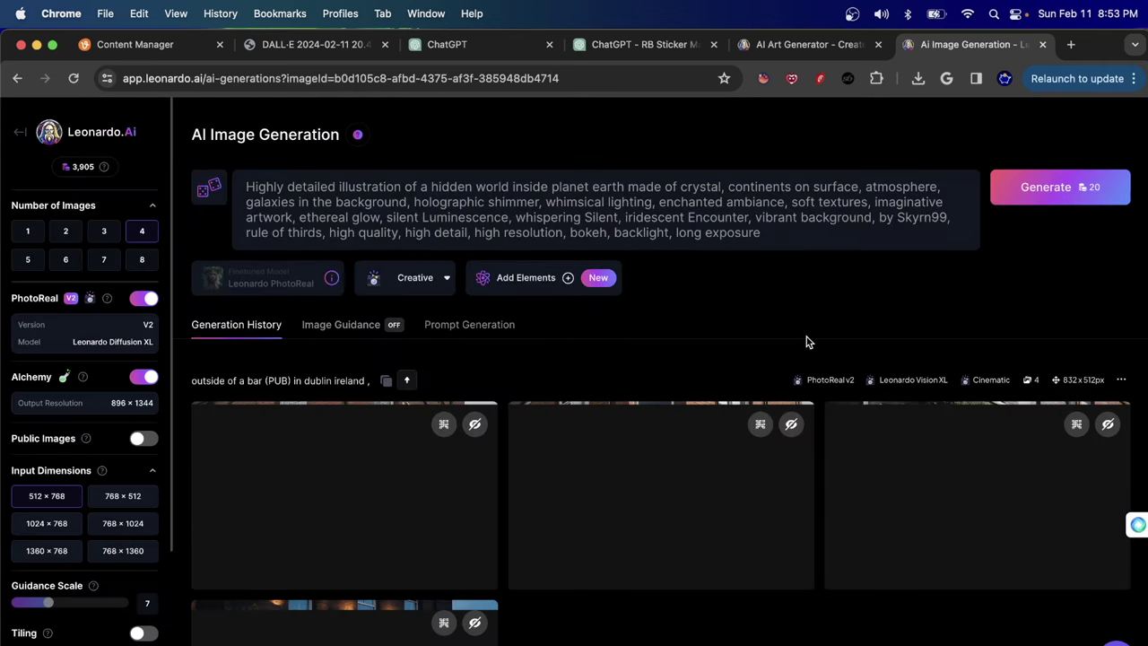
left_click(1035, 185)
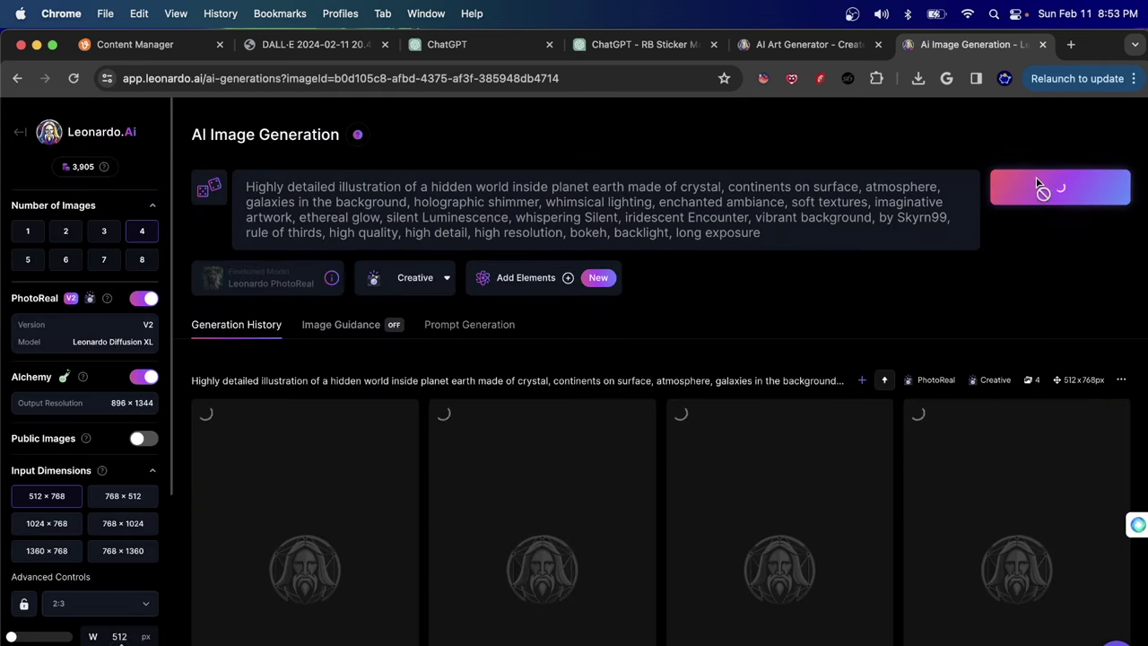
scroll(504, 364, "down", 1)
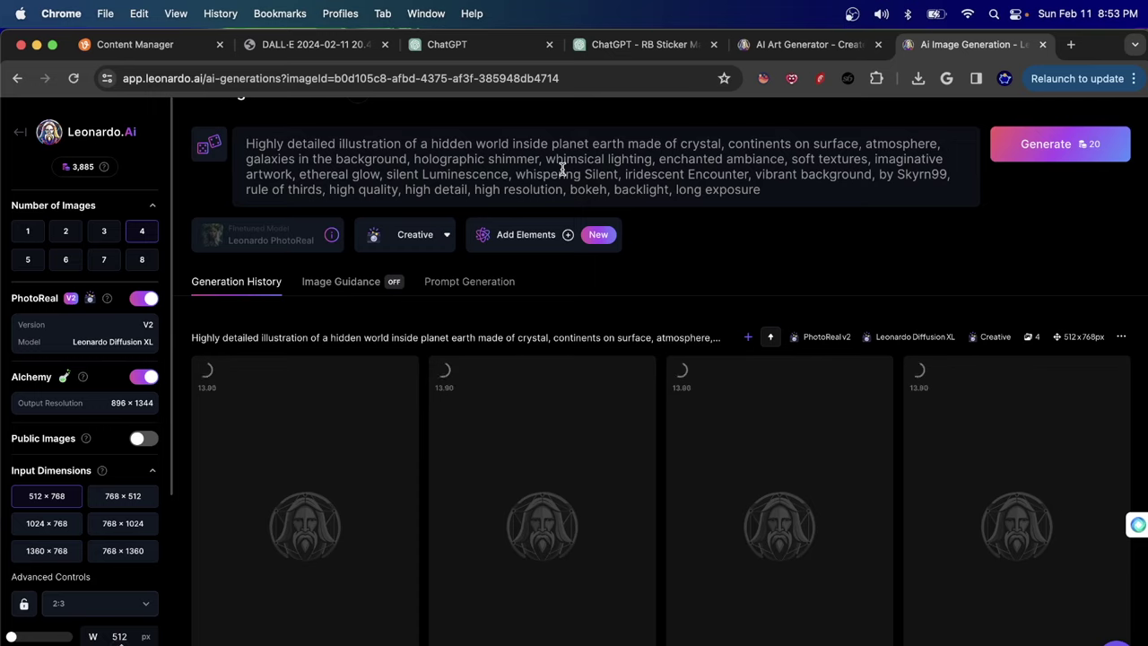
left_click(163, 50)
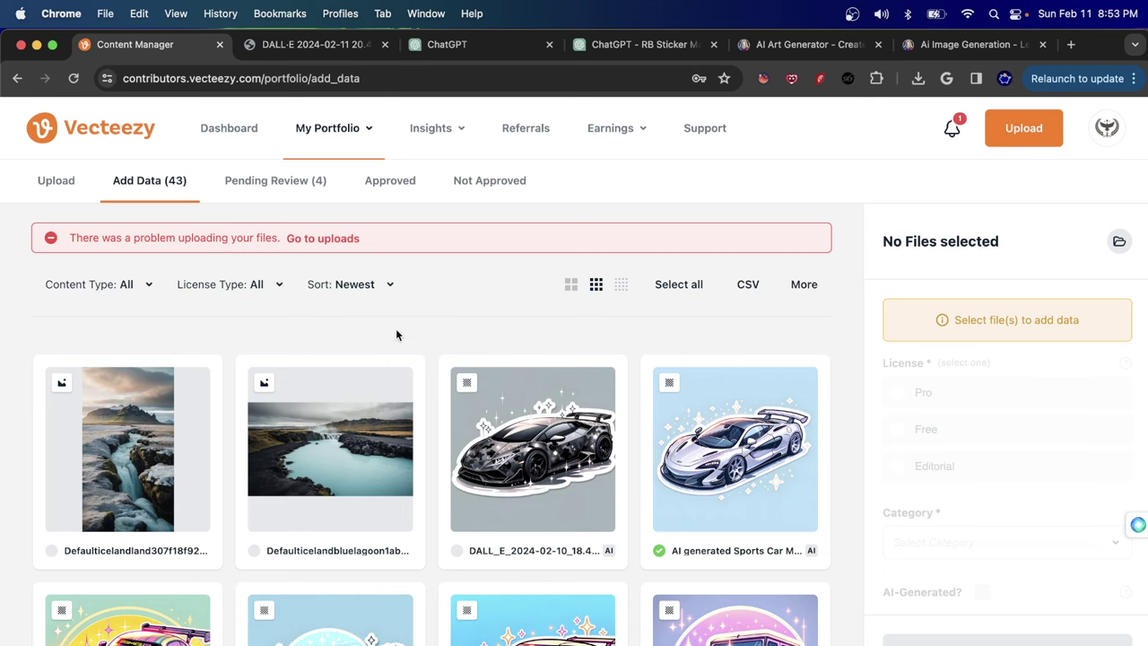
left_click(973, 44)
scroll(538, 340, "down", 1)
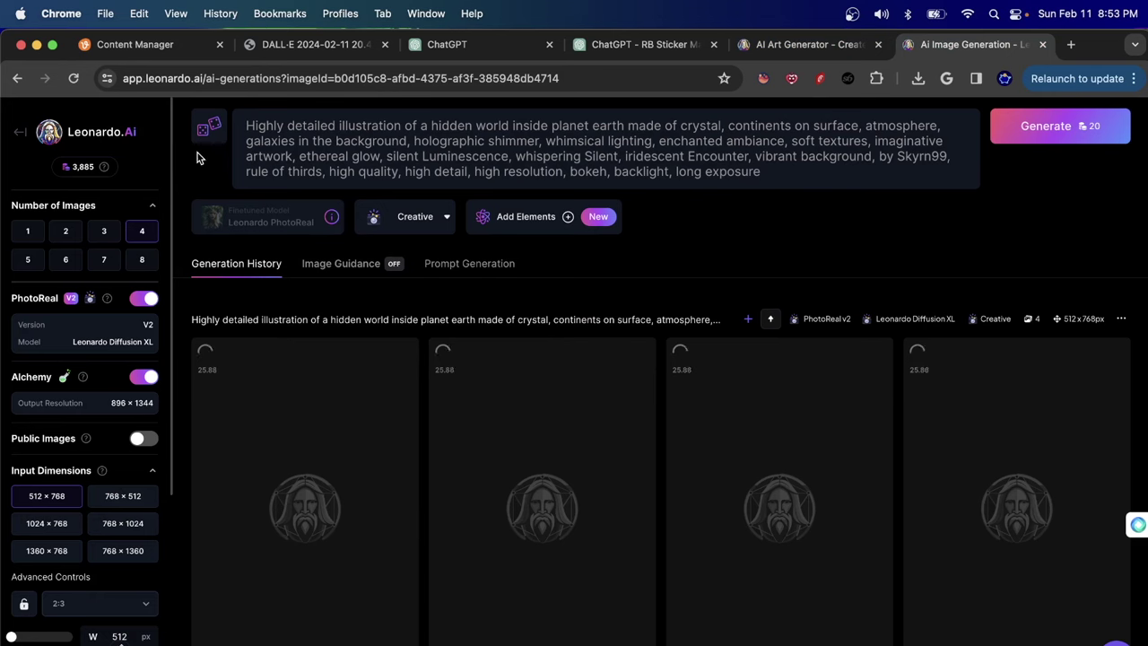
left_click(170, 45)
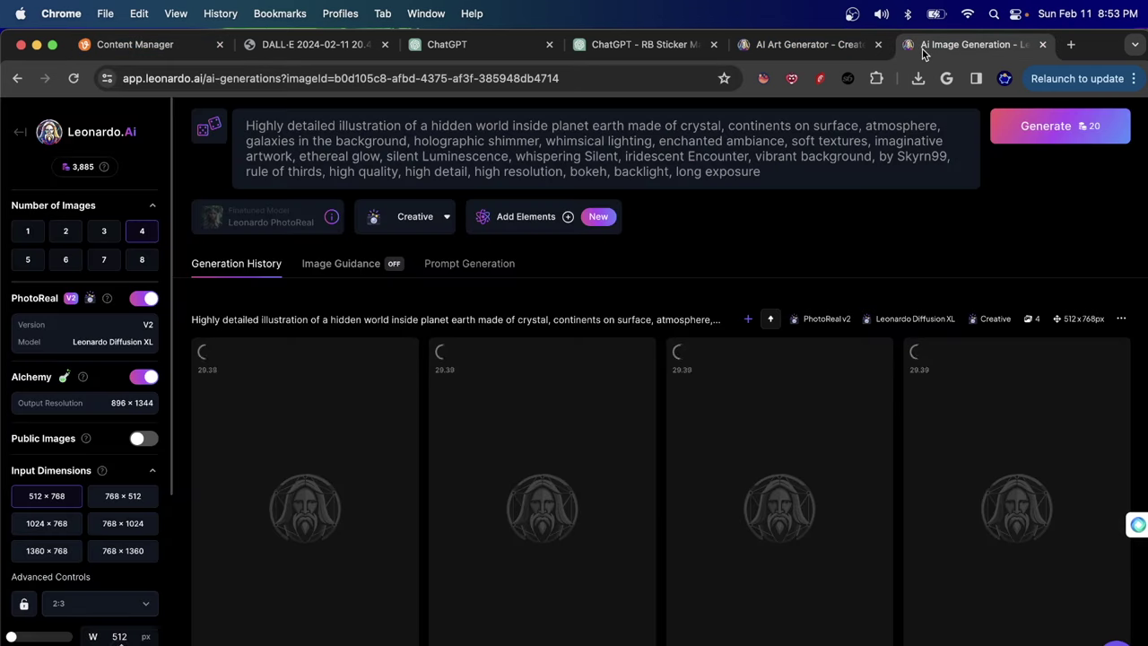
View the third generated Leonardo image, the glass sphere with a landscape inside, at full size and close it
left_click(973, 44)
scroll(903, 529, "down", 2)
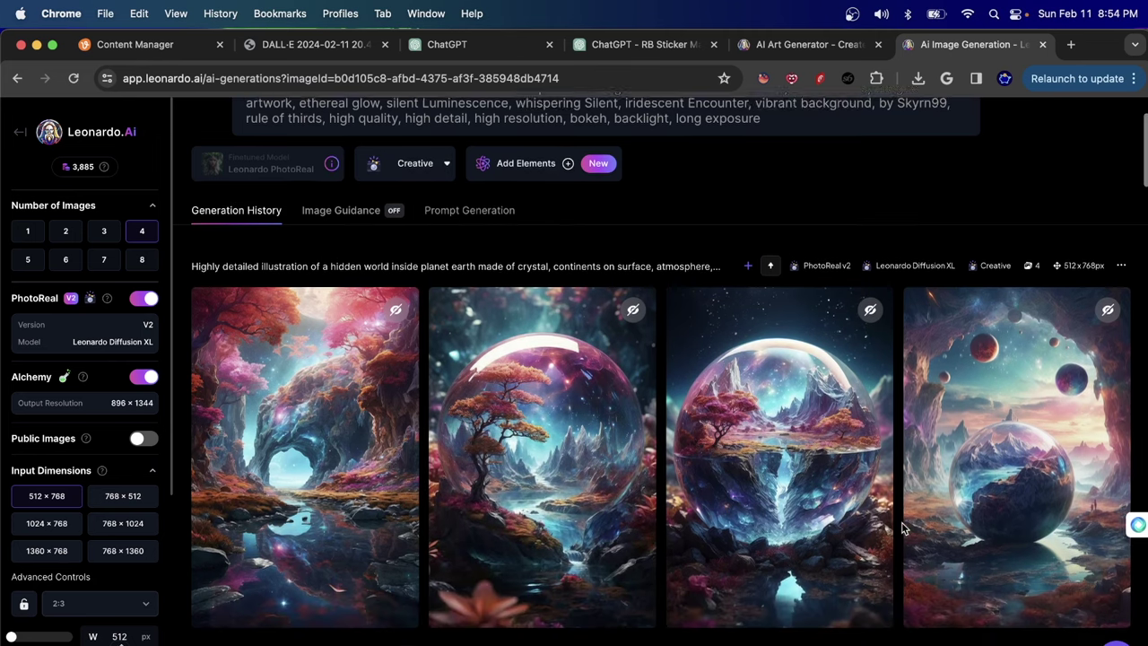
left_click(738, 440)
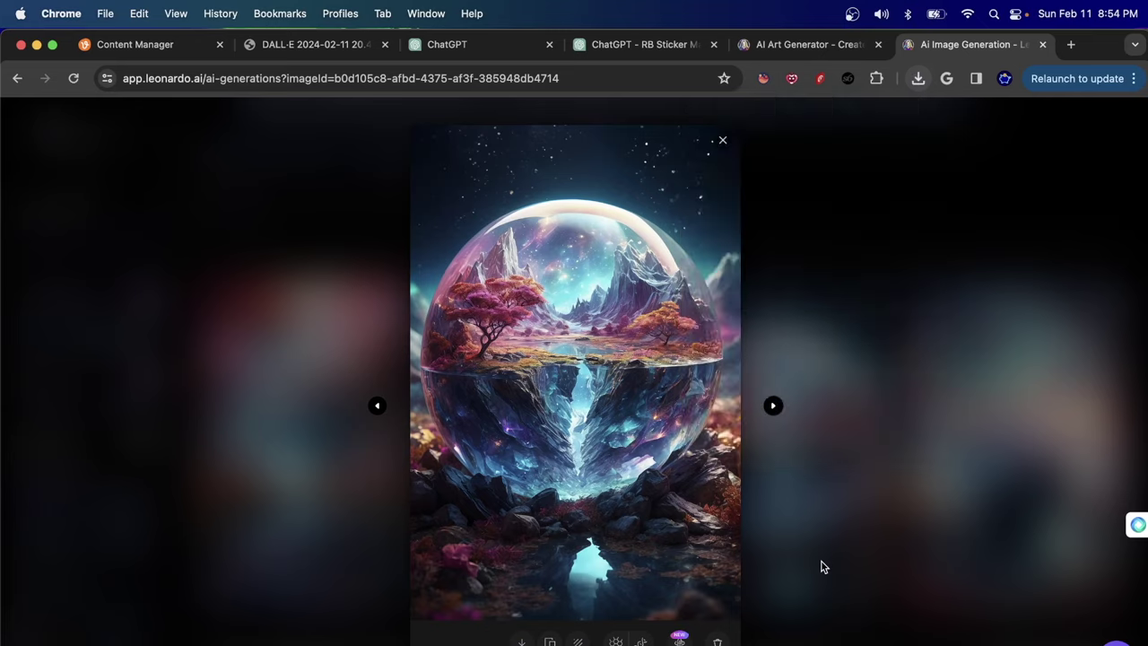
left_click(821, 561)
Upload the hidden-world illustration JPG from the Downloads folder to Vecteezy's Web Upload page
left_click(121, 44)
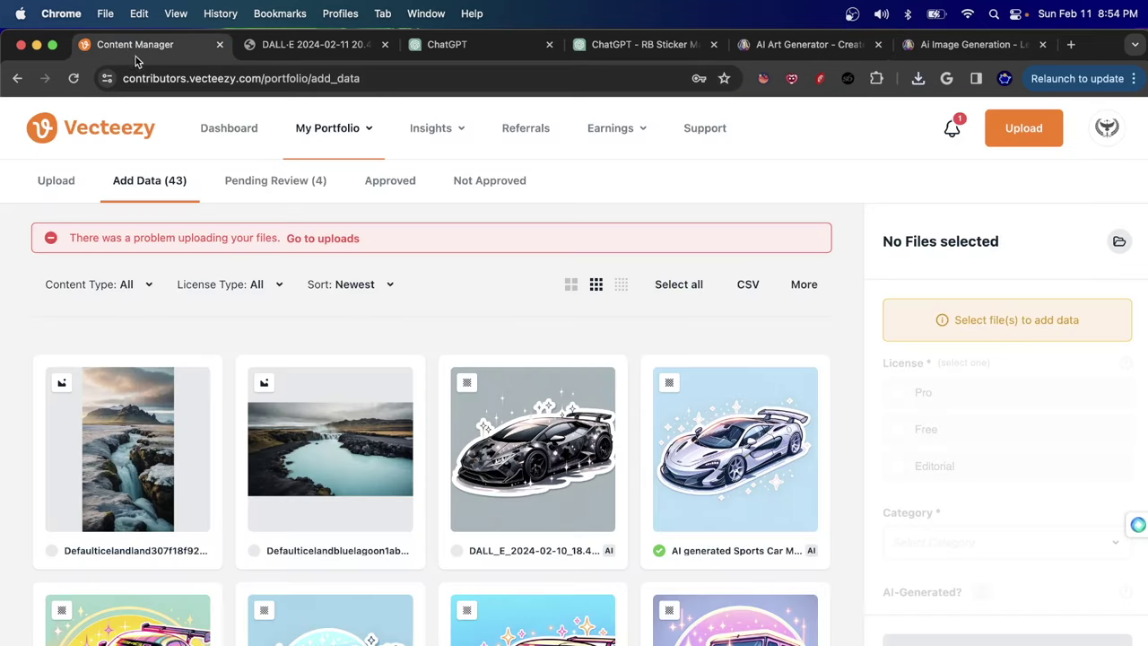
left_click(57, 179)
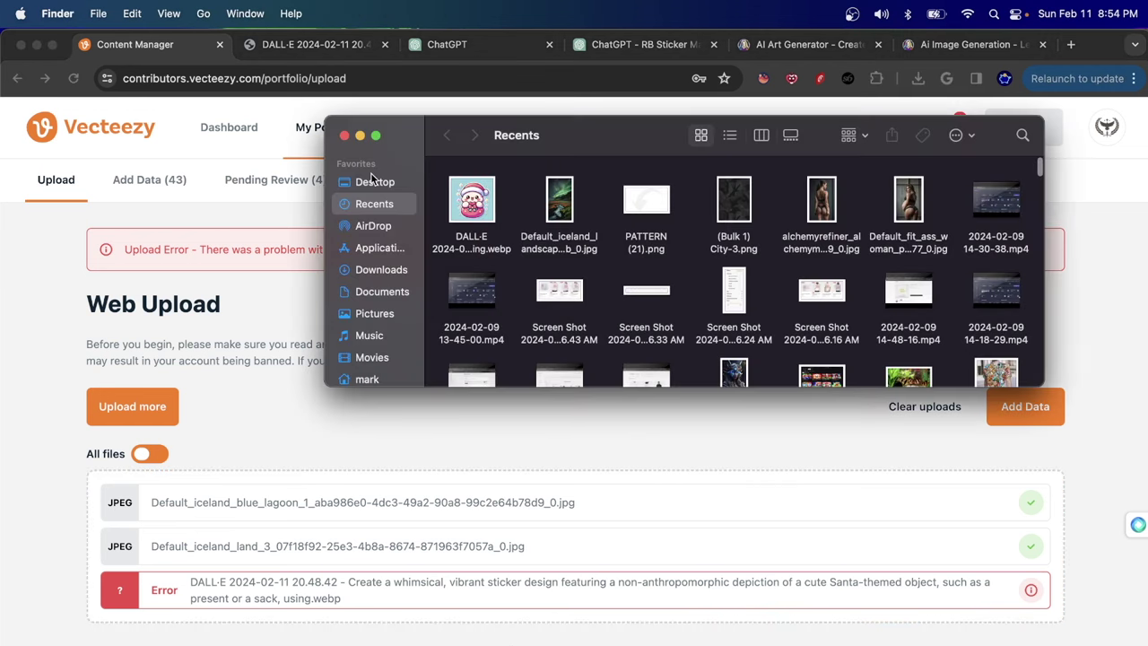
left_click(375, 182)
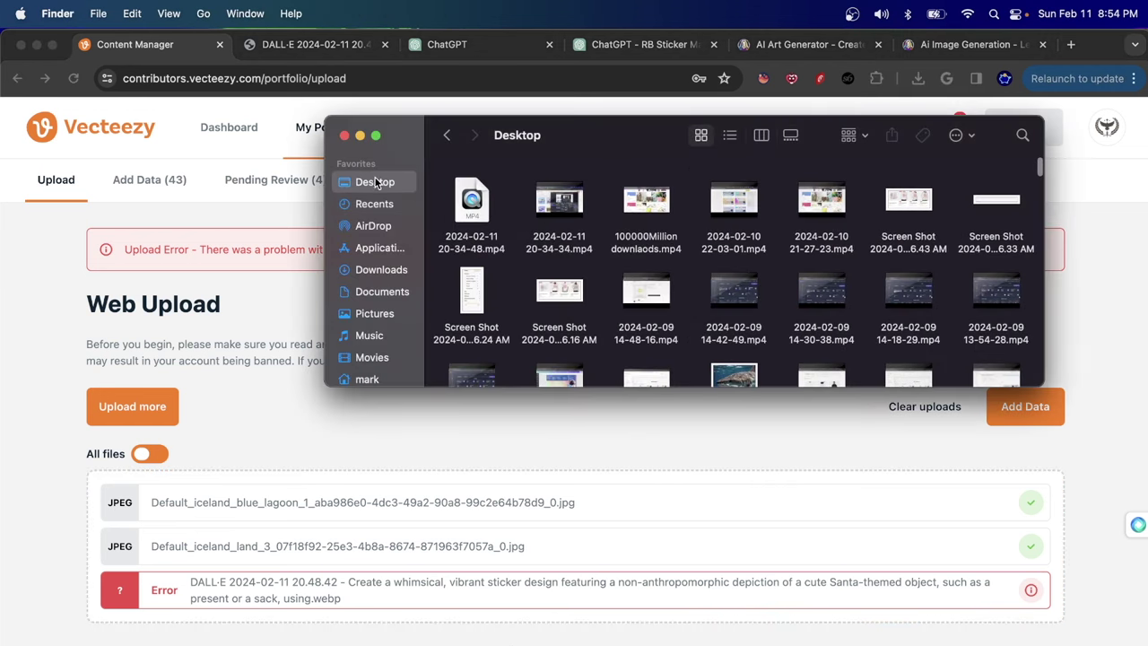
left_click(384, 277)
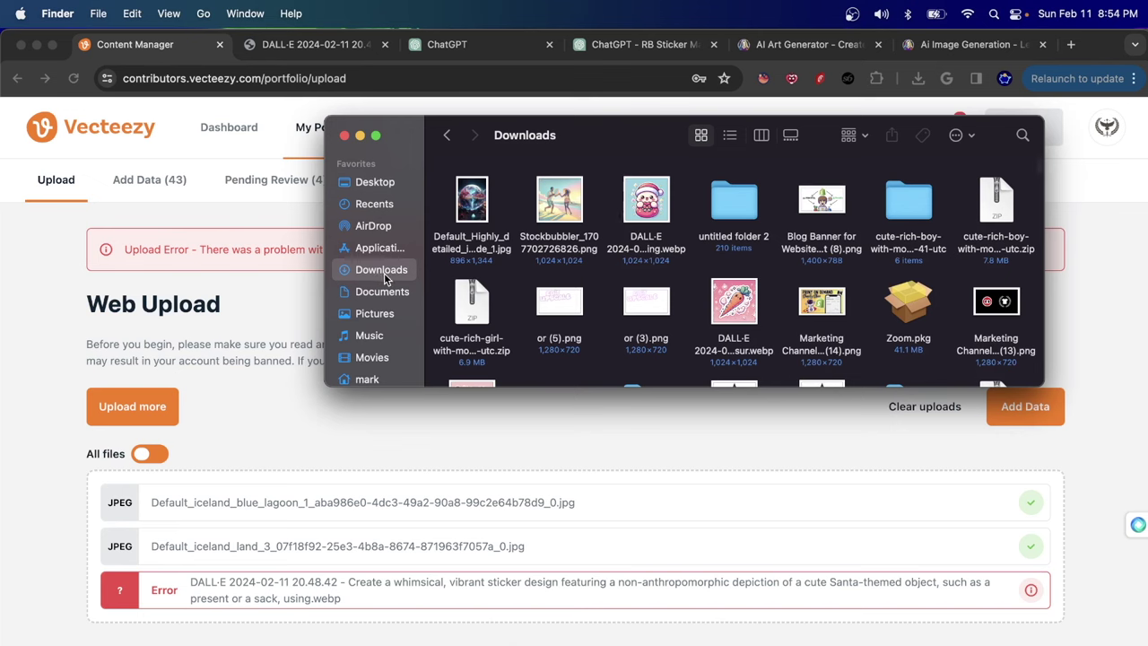
left_click_drag(472, 200, 371, 515)
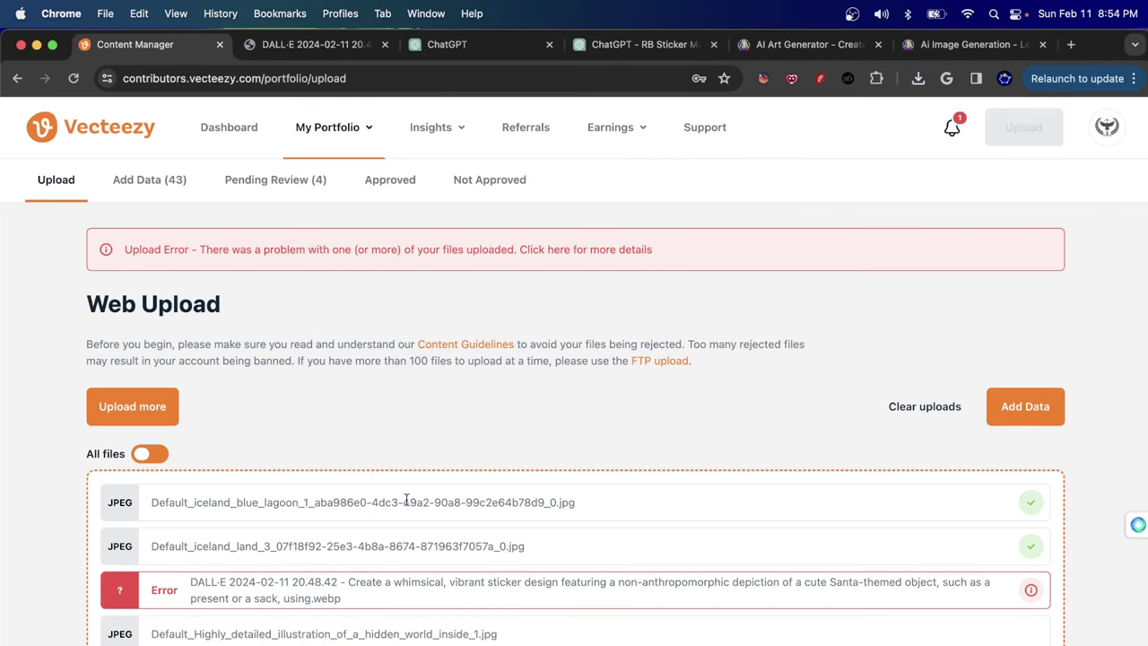
Read the upload error details for Default_Highly_detailed_illustration_of_a_hidden_world_inside_1.jpg and close them
scroll(402, 500, "down", 2)
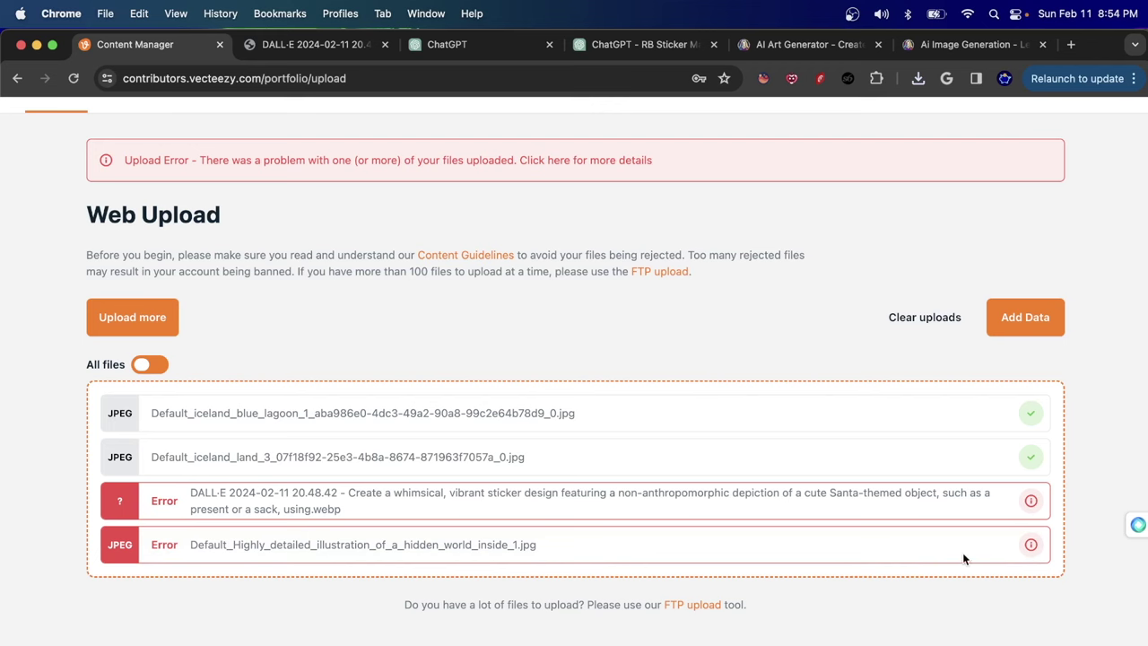
left_click(1030, 546)
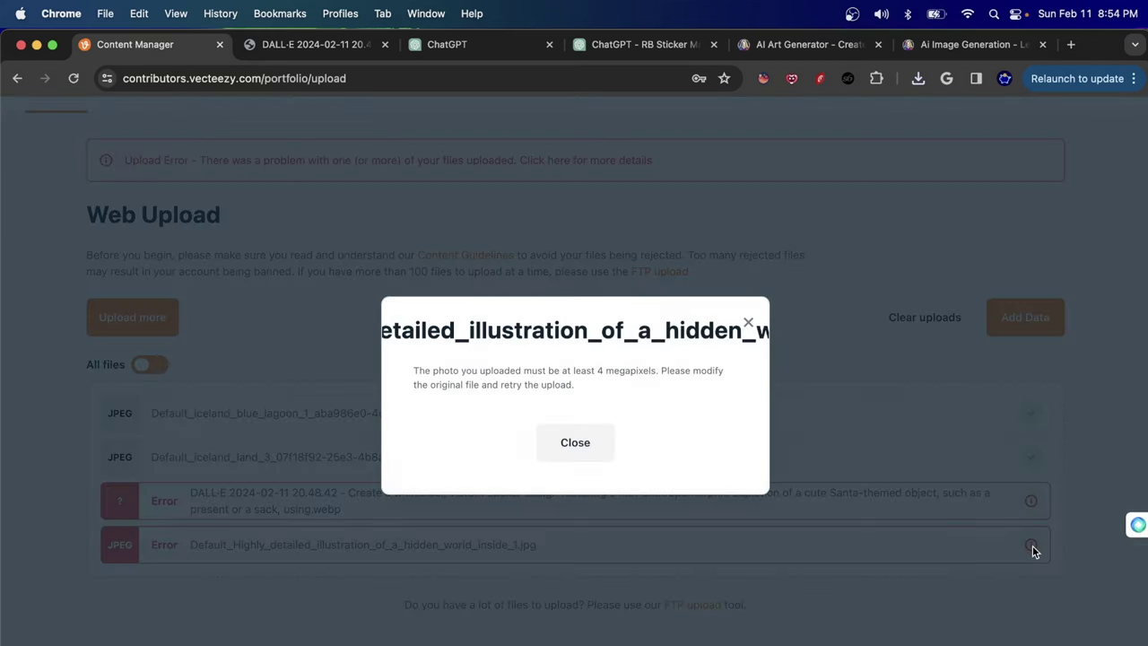
left_click_drag(432, 370, 592, 384)
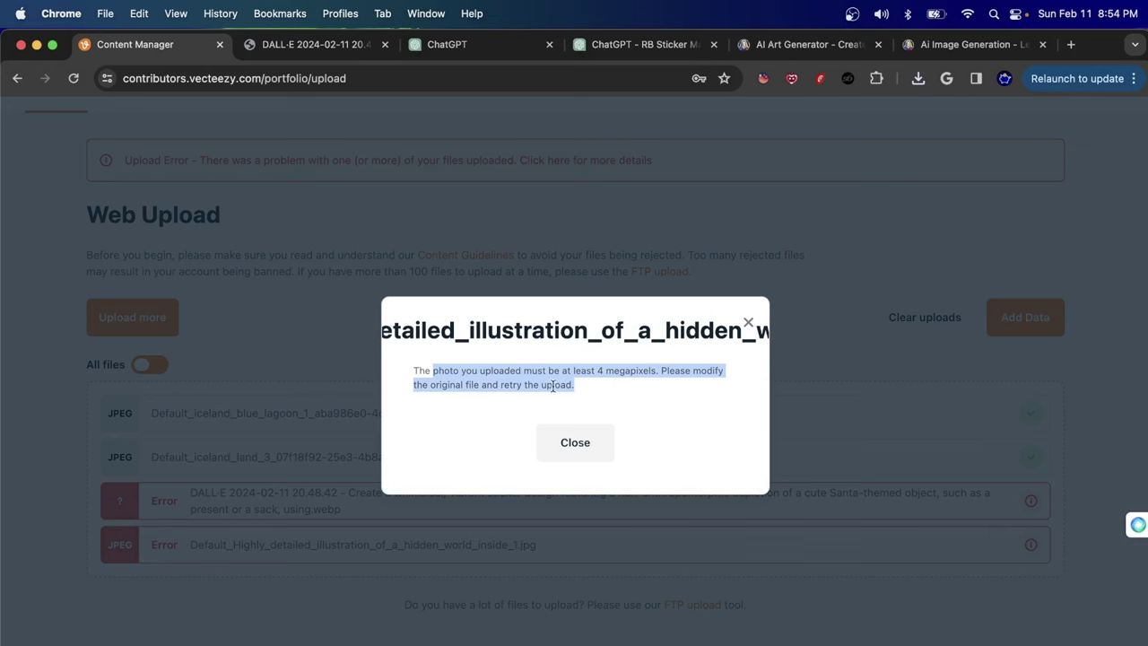
left_click(532, 349)
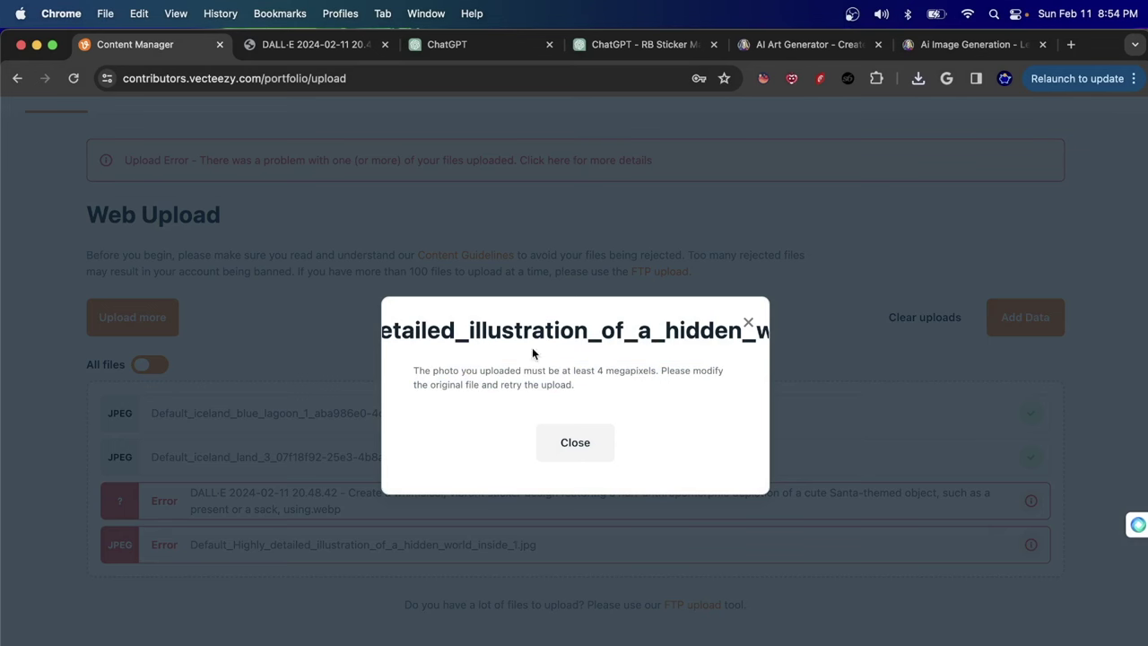
left_click(507, 229)
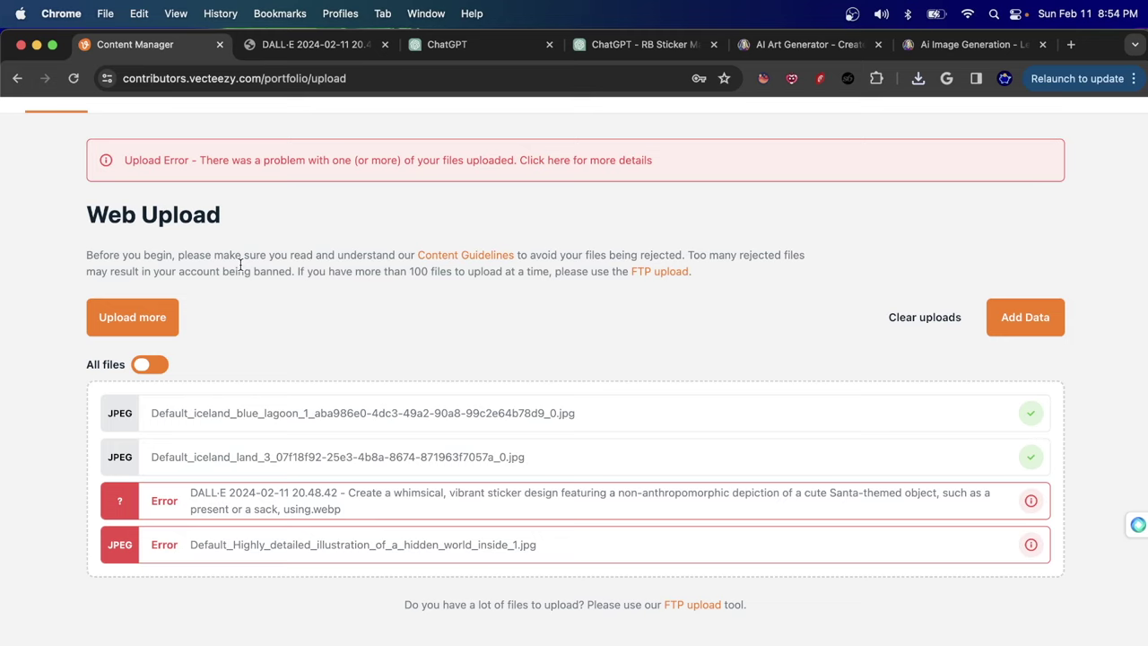
left_click_drag(319, 5, 257, 446)
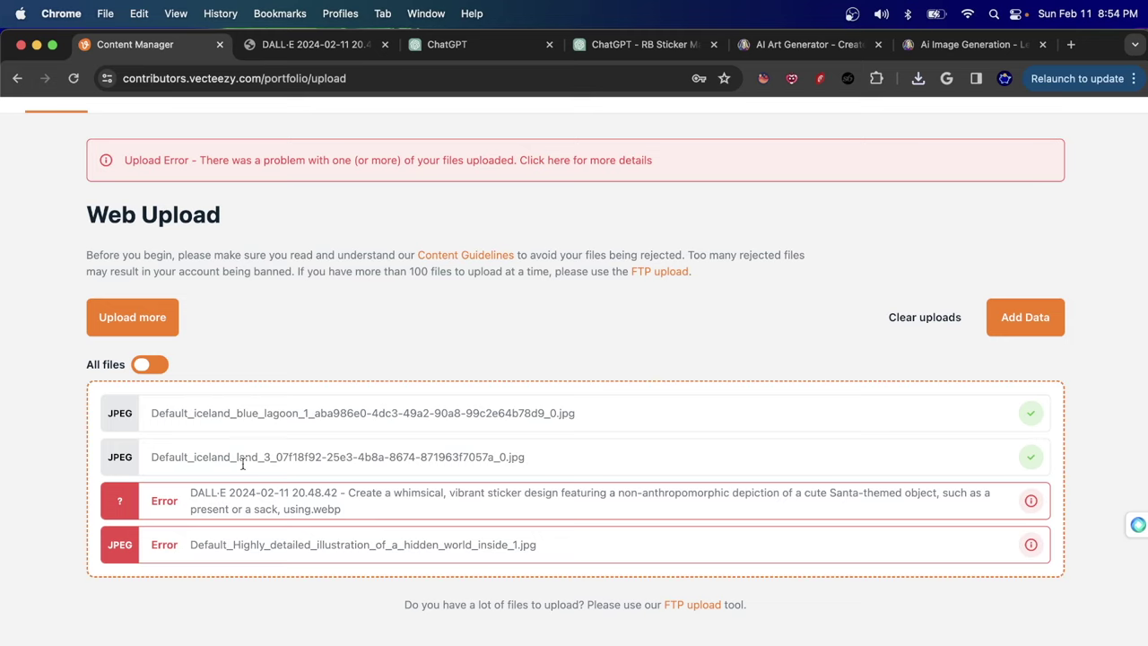
Browse the images waiting for metadata in the Add Data section
scroll(316, 389, "up", 2)
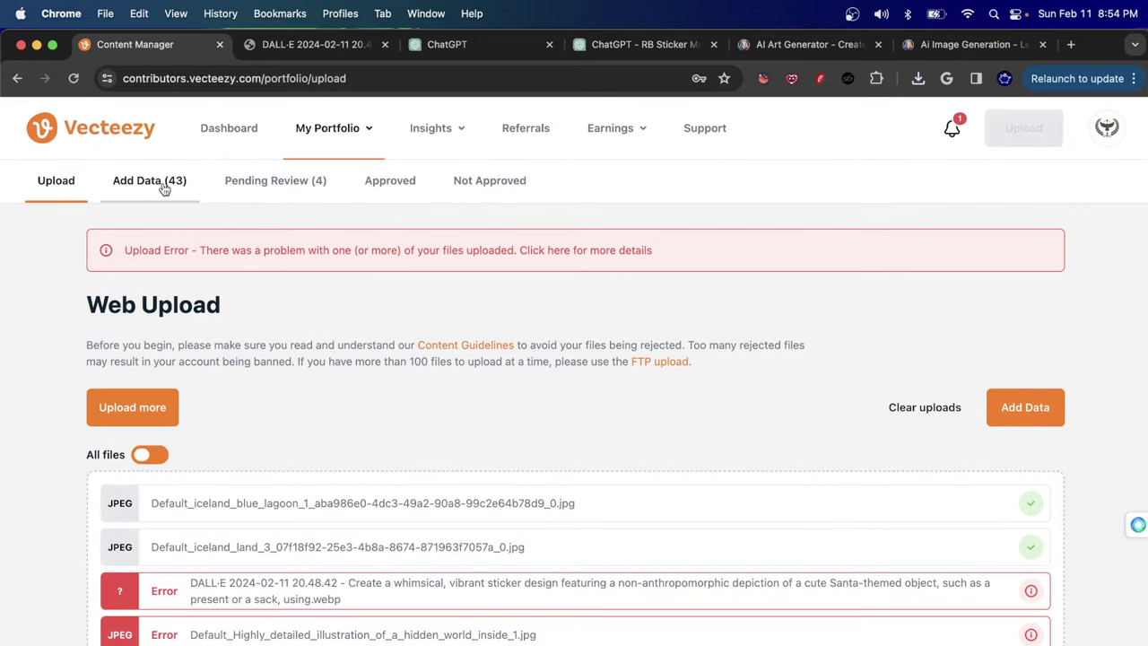
left_click(154, 184)
scroll(783, 584, "down", 5)
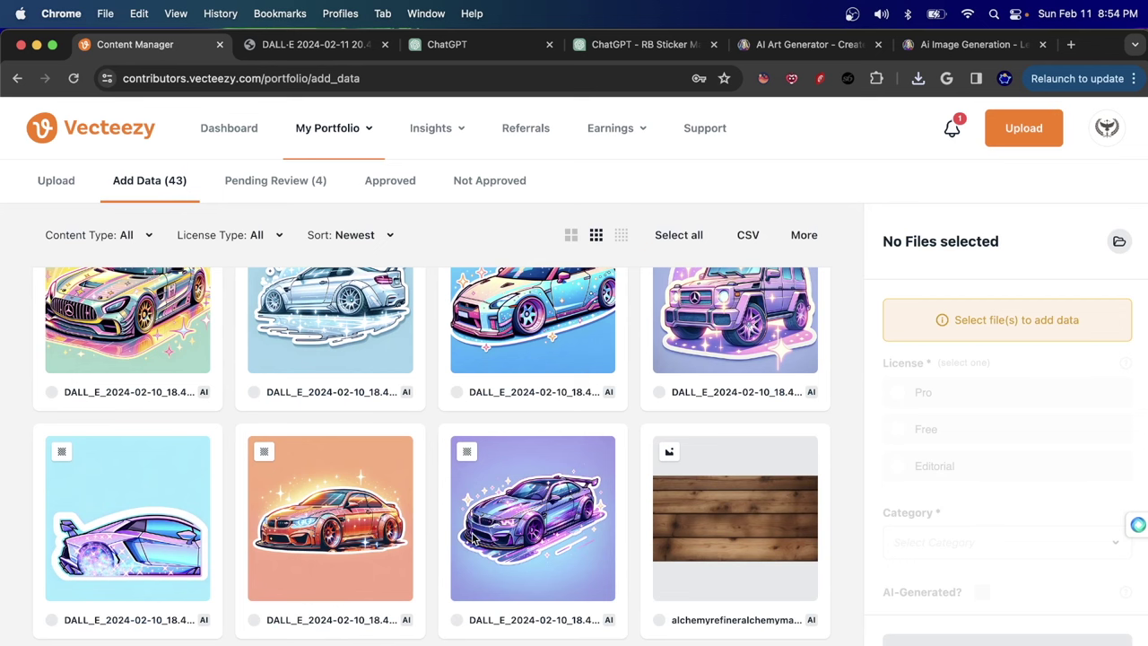
scroll(475, 533, "up", 2)
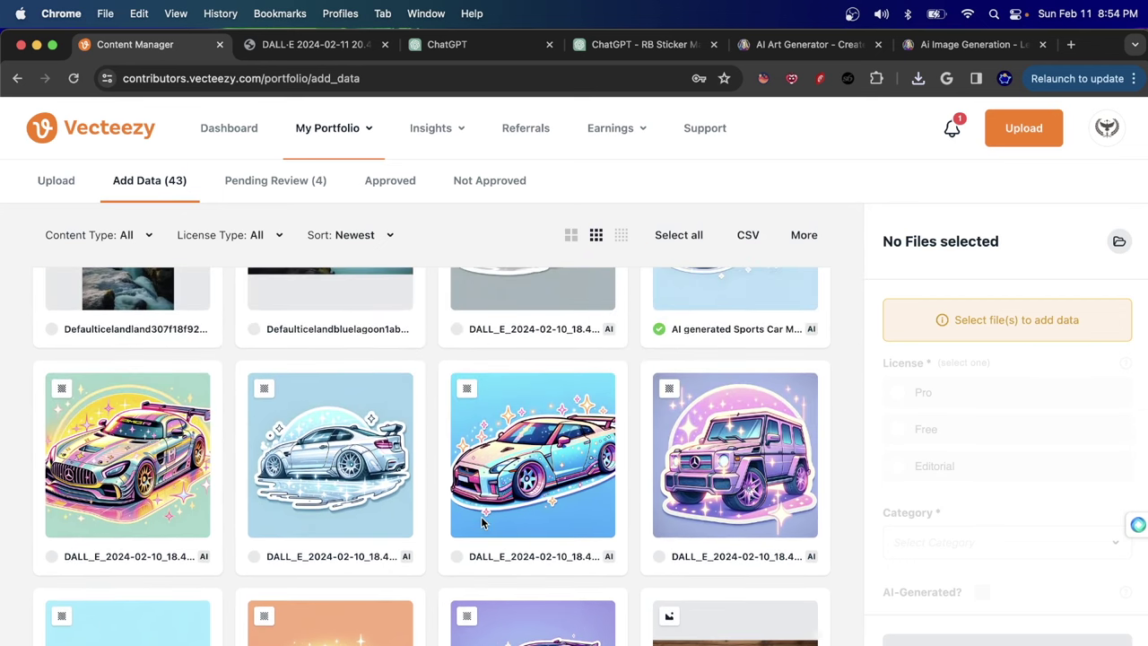
scroll(599, 507, "up", 2)
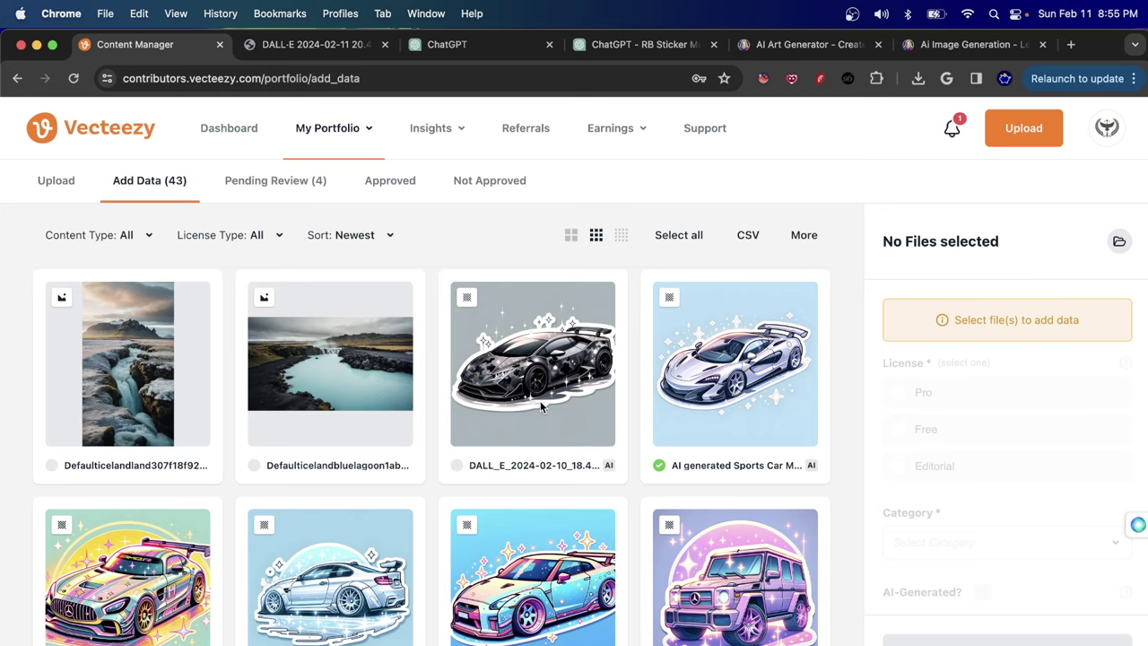
scroll(539, 405, "down", 1)
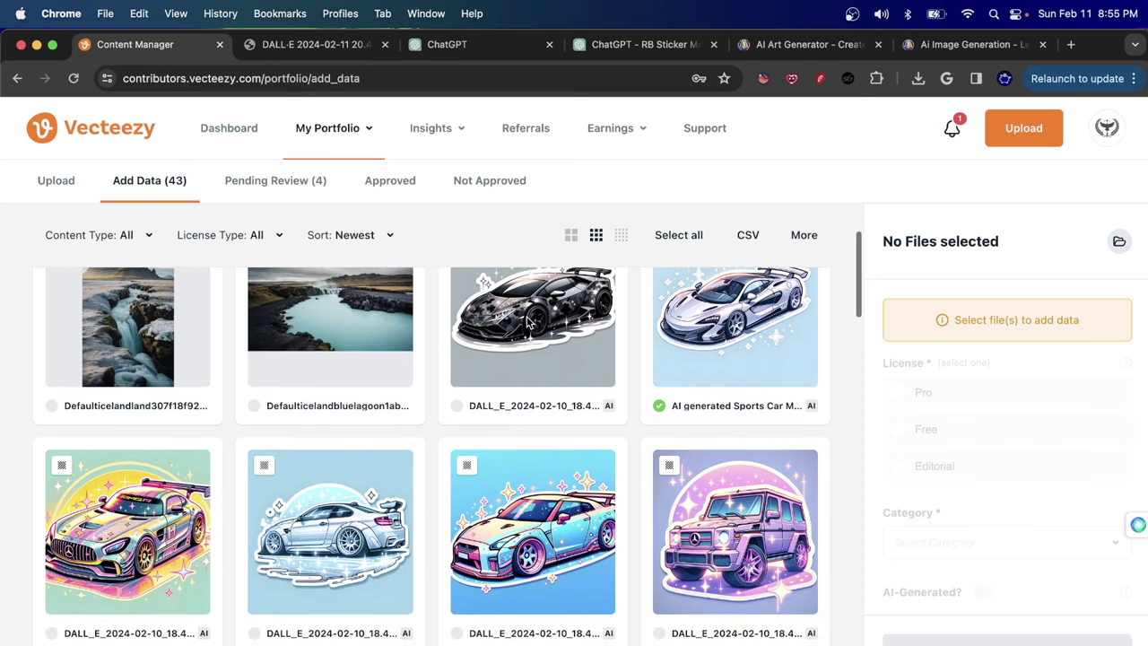
left_click(541, 352)
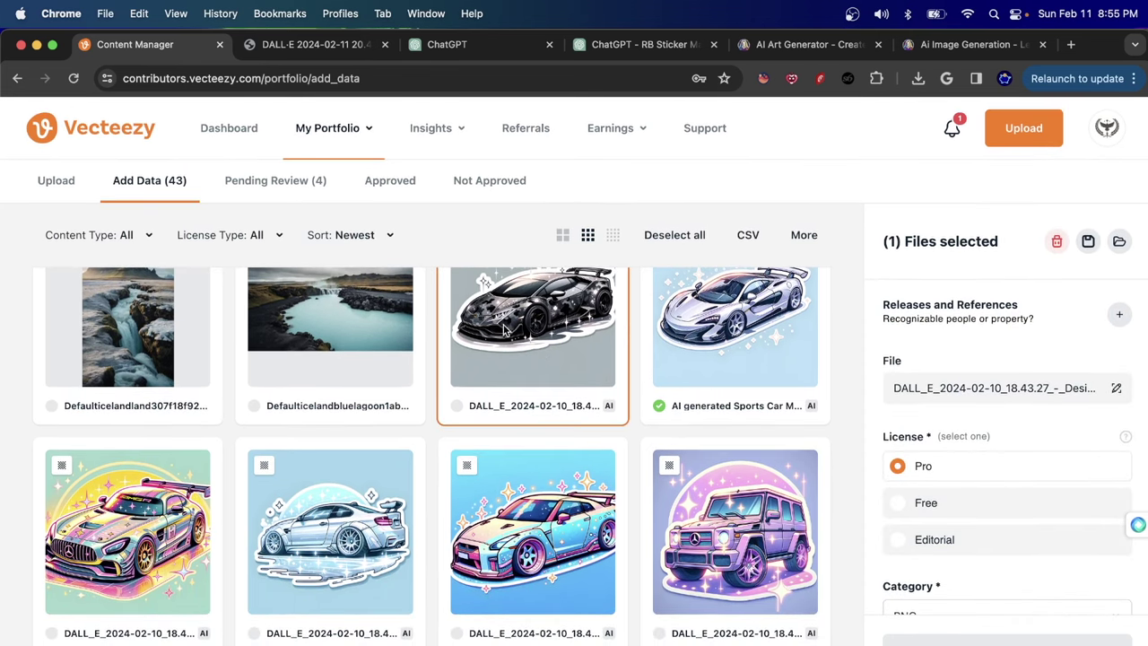
scroll(376, 484, "down", 4)
left_click(556, 556)
scroll(550, 554, "up", 4)
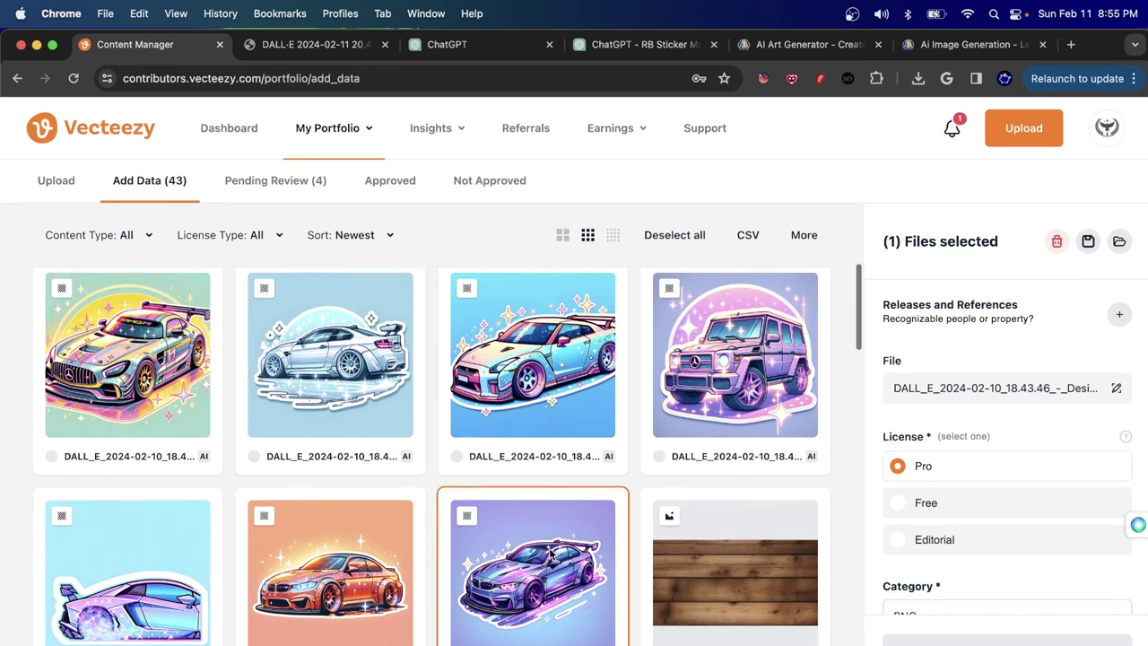
scroll(573, 578, "down", 3)
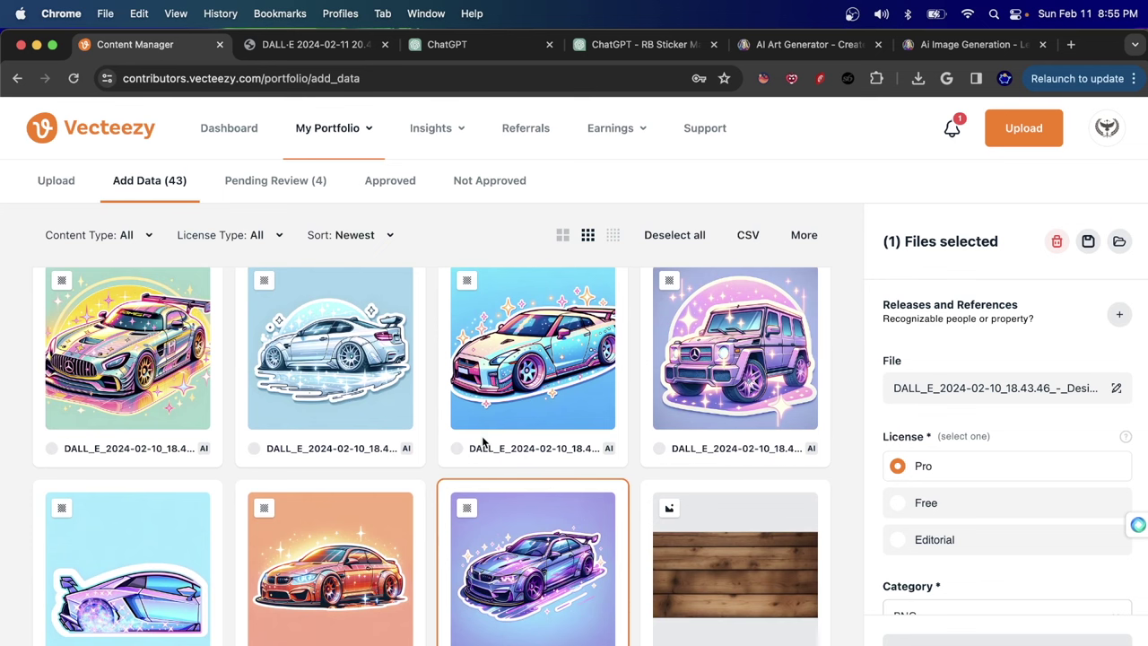
scroll(484, 441, "up", 3)
Select the nine consecutive car stickers from the black sports car to the purple car, and look over the selection
left_click(522, 379)
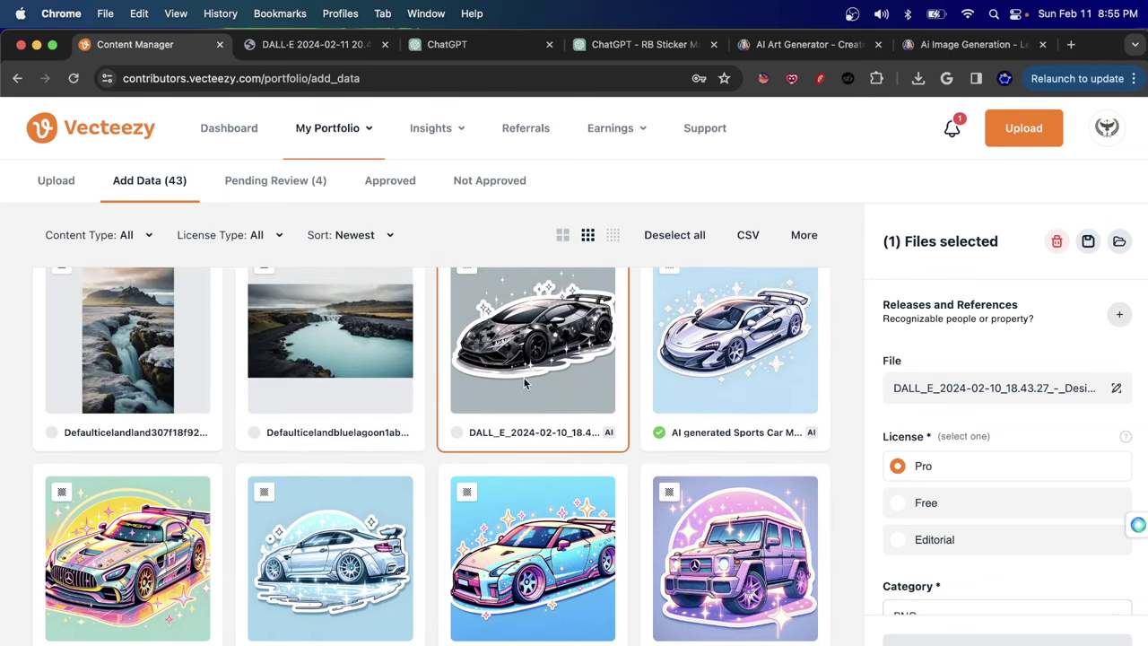
scroll(525, 381, "down", 5)
left_click(529, 399, "shift")
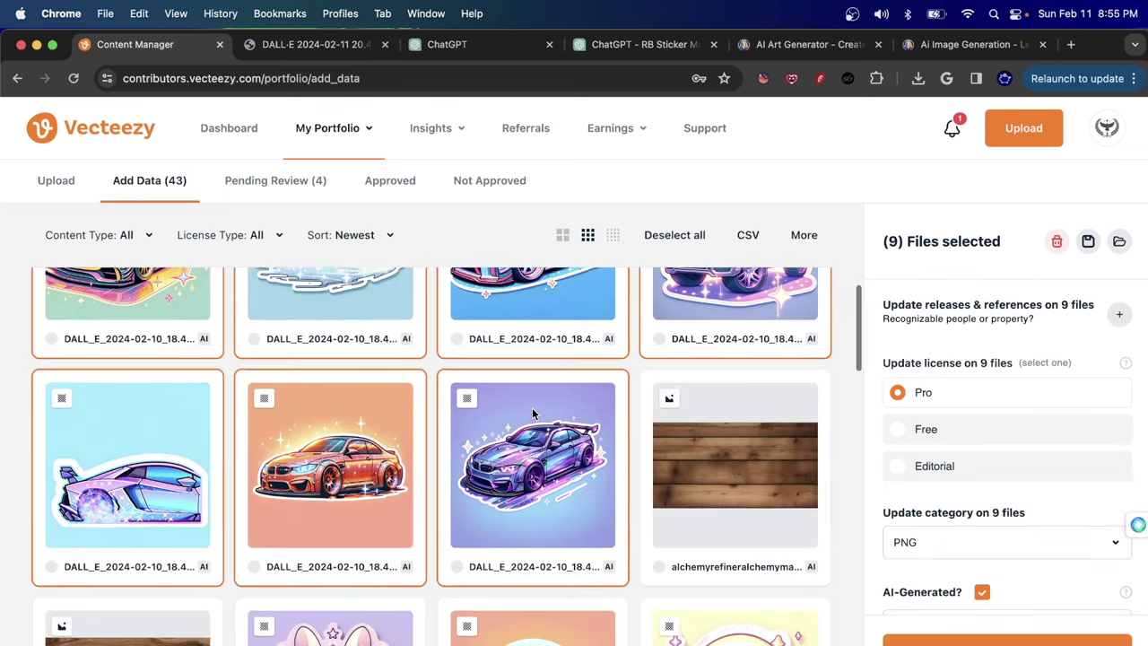
scroll(532, 407, "up", 6)
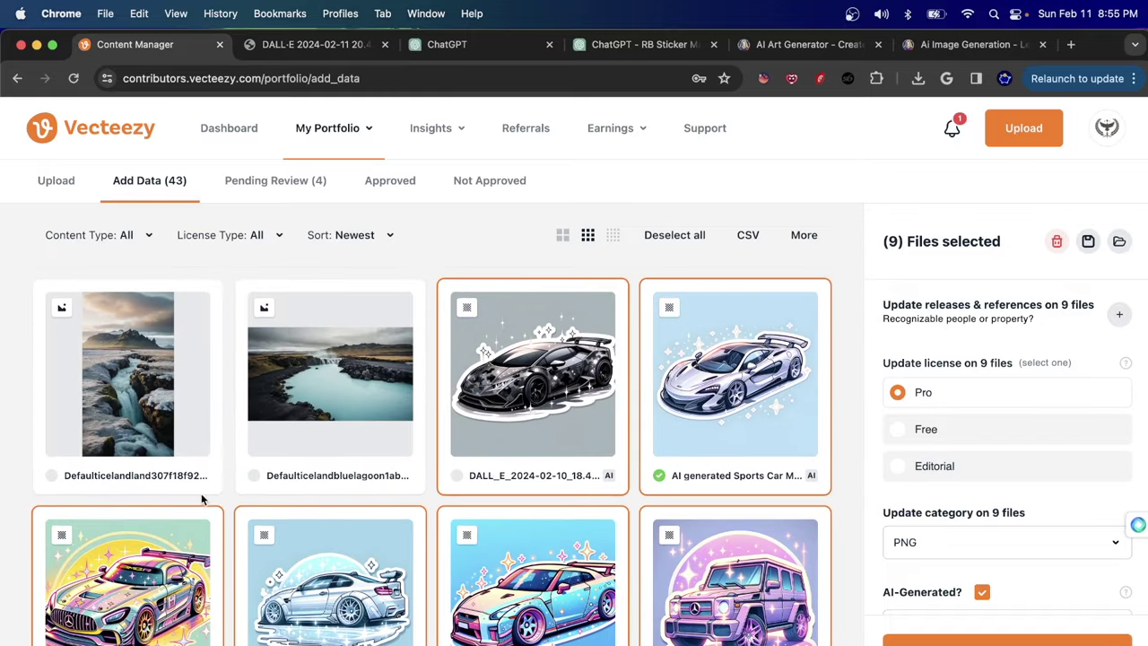
scroll(203, 499, "down", 4)
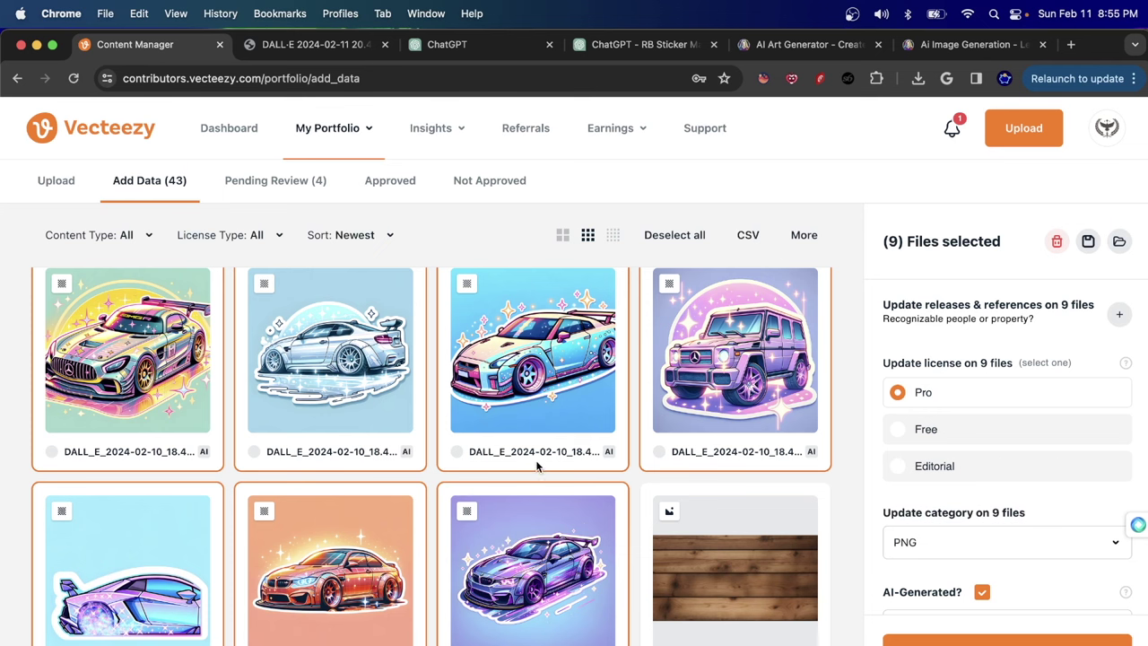
scroll(536, 465, "up", 3)
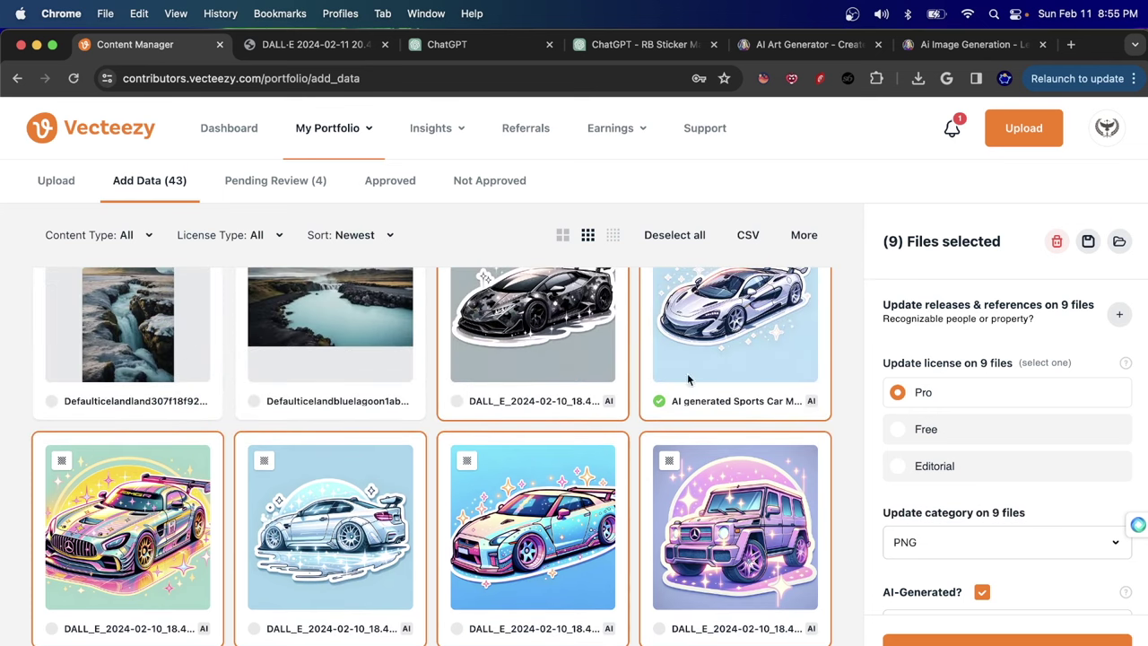
scroll(592, 553, "down", 2)
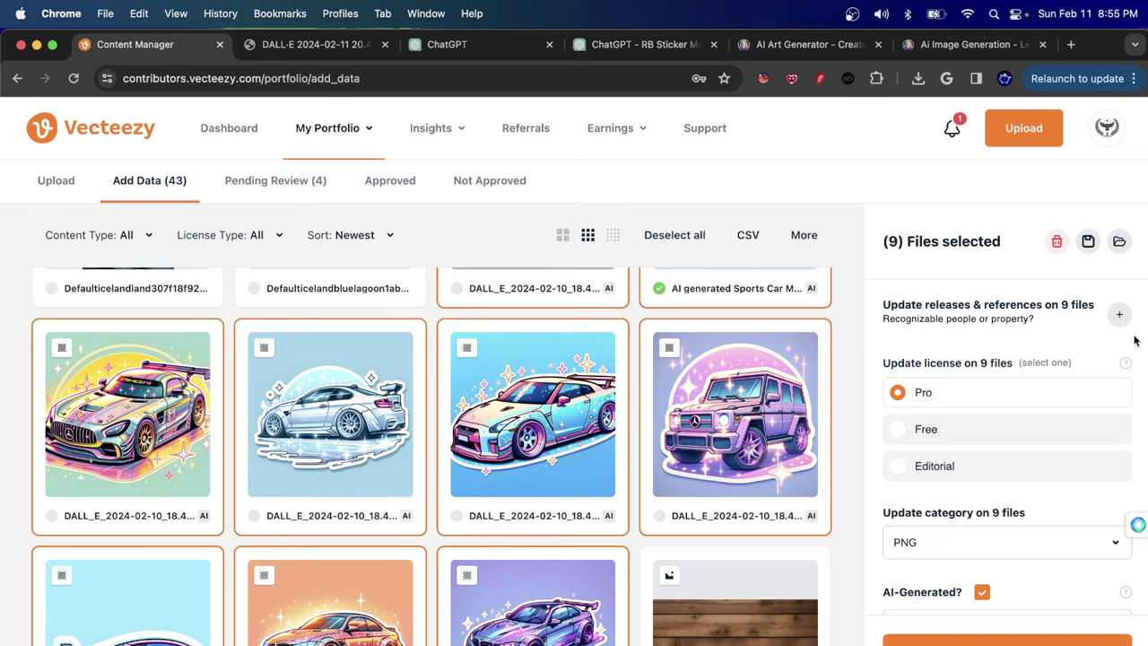
scroll(701, 463, "up", 1)
scroll(701, 463, "up", 1)
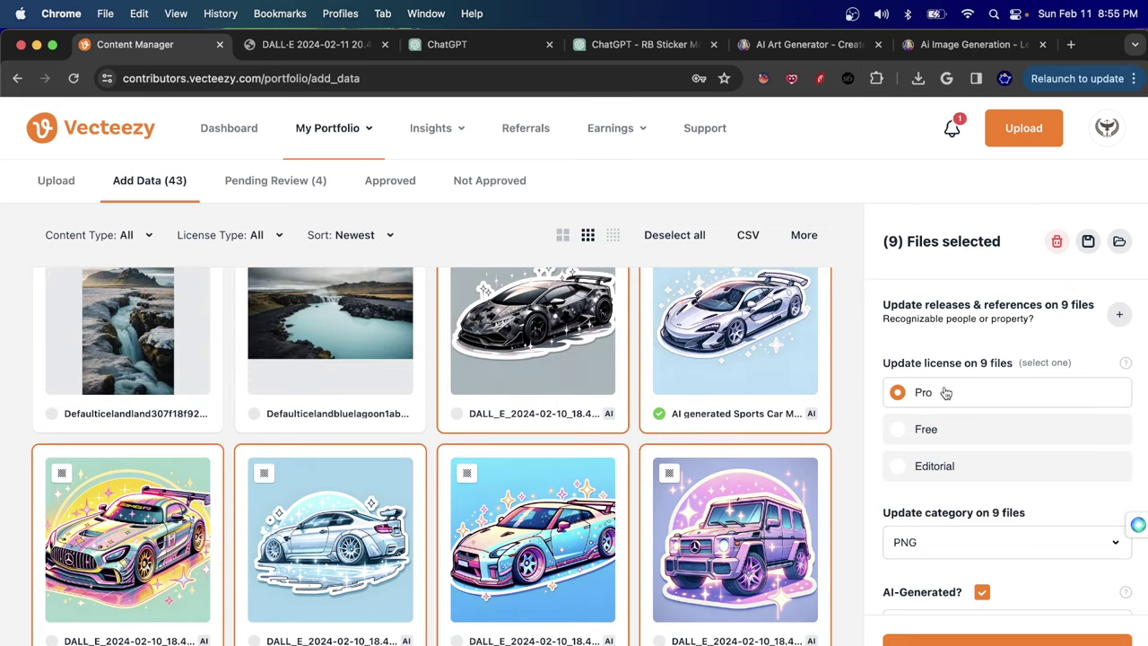
Select only the purple bunny sticker and set its license to Free
scroll(713, 422, "down", 5)
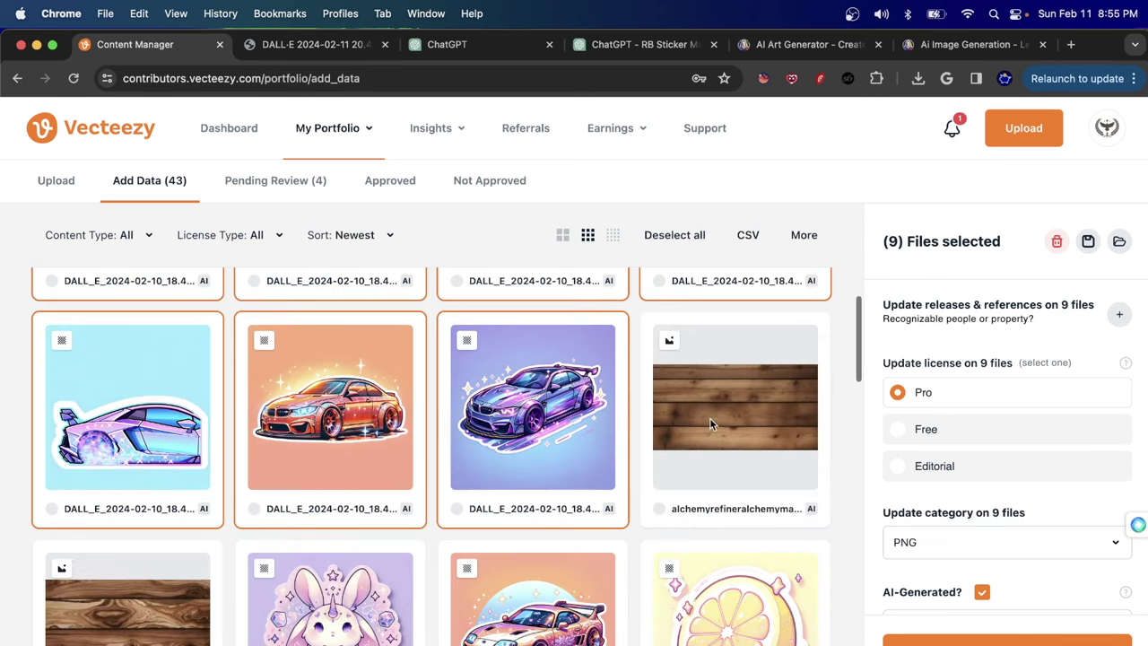
scroll(672, 413, "down", 2)
left_click(328, 517)
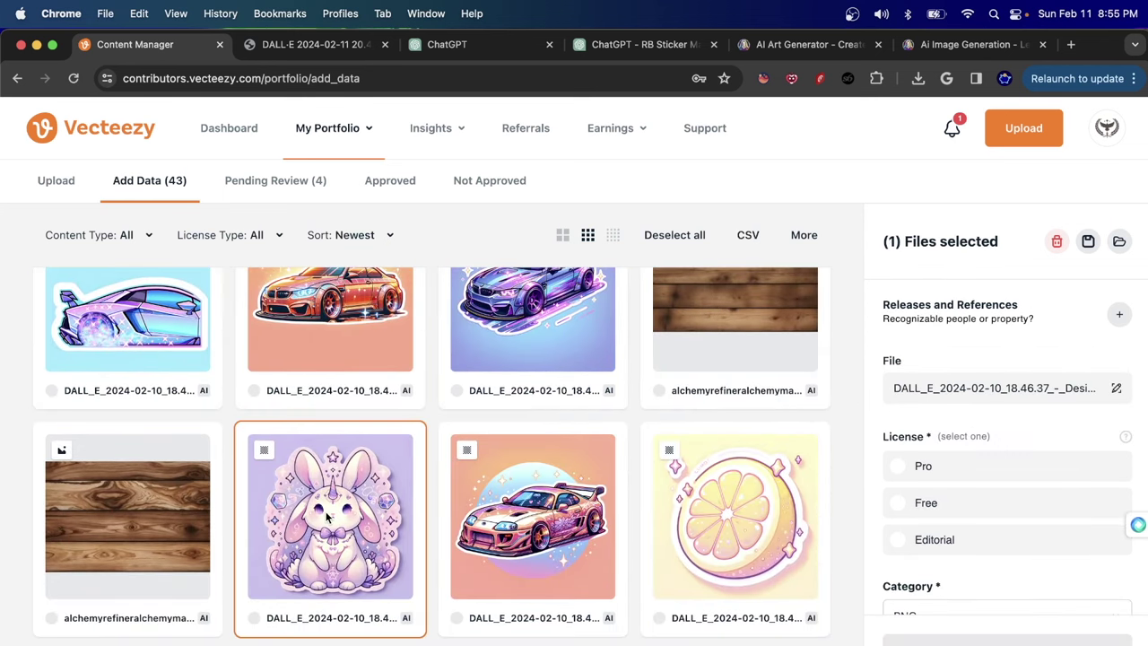
left_click(902, 507)
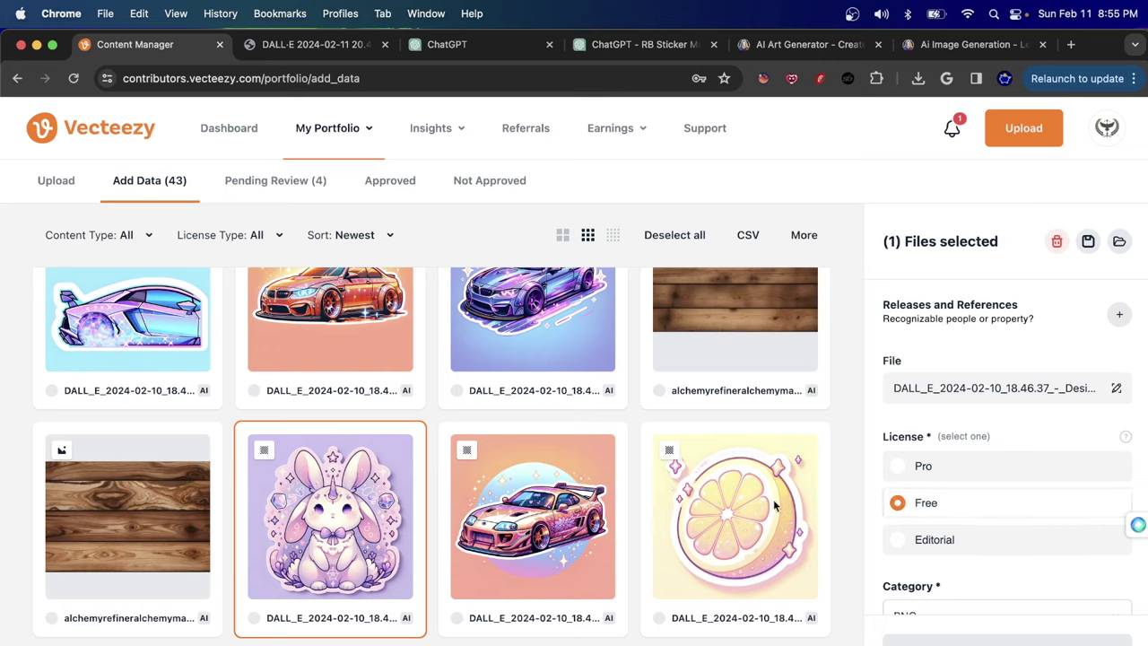
Select the lemon slice sticker and set its license to Free
left_click(505, 507)
left_click(688, 496)
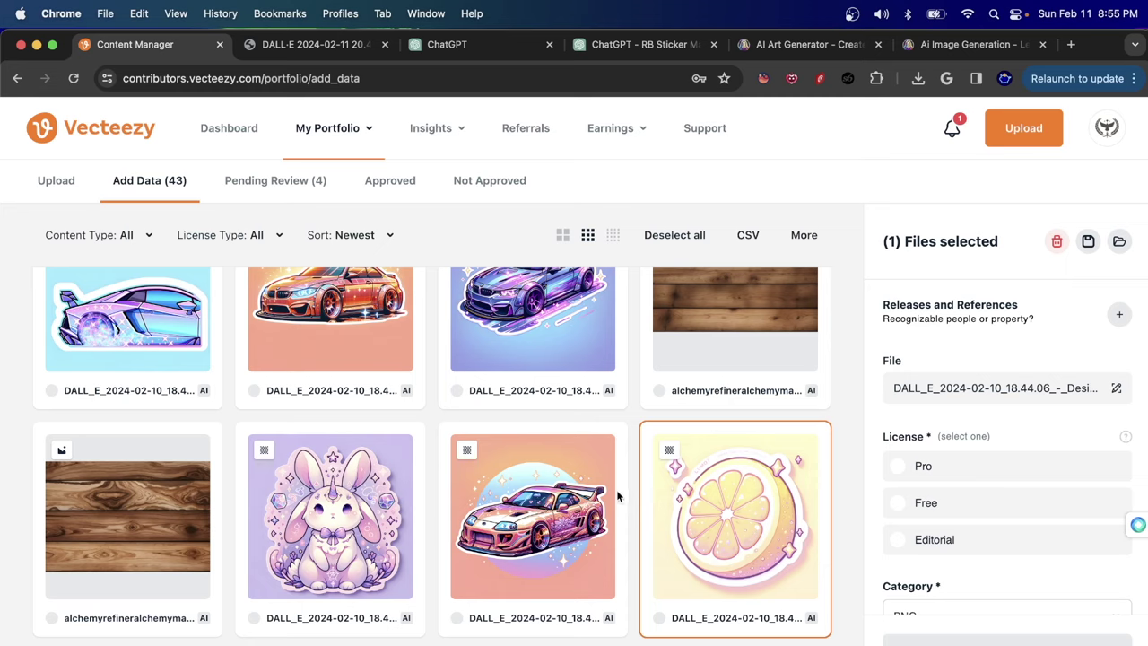
scroll(1008, 468, "down", 4)
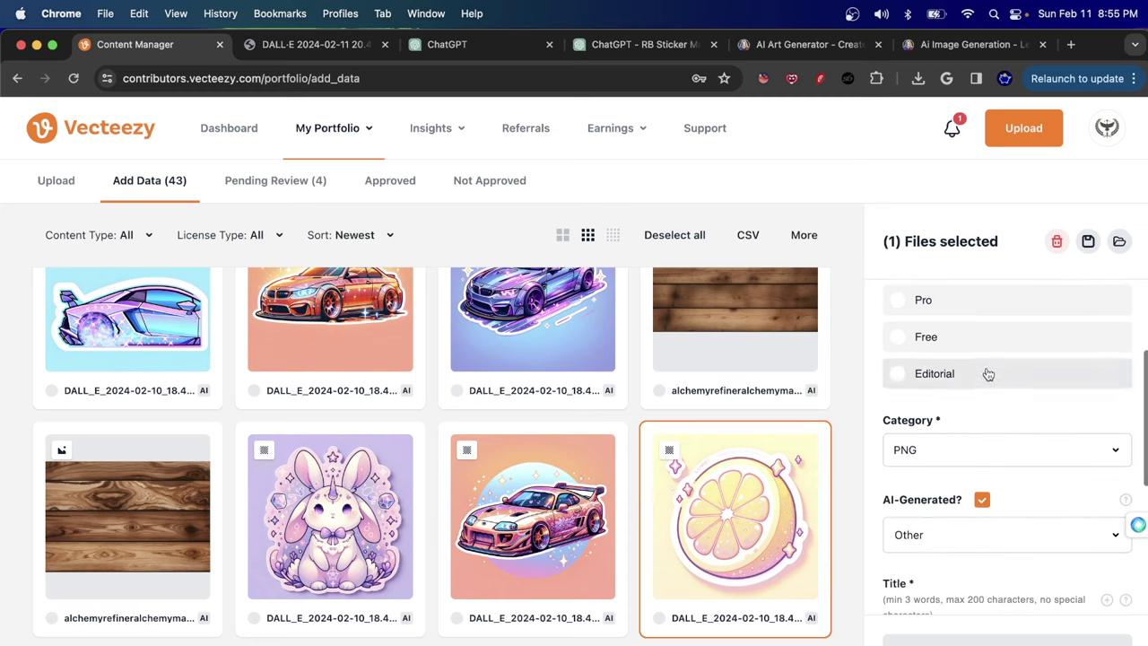
scroll(981, 377, "up", 2)
left_click_drag(886, 344, 952, 344)
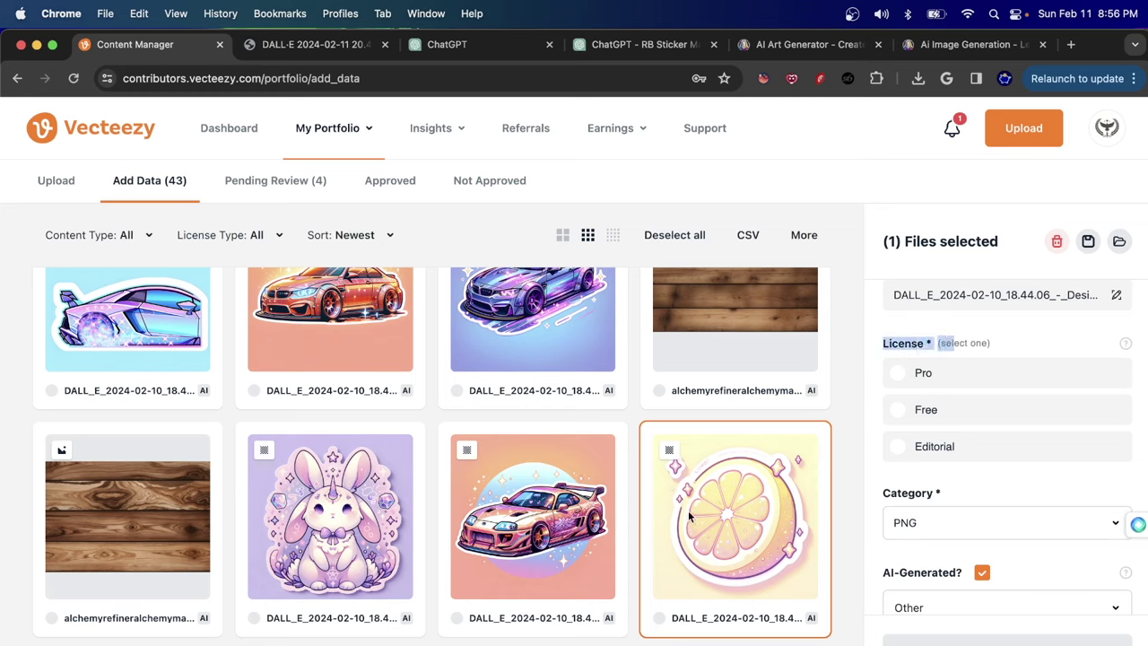
left_click(919, 410)
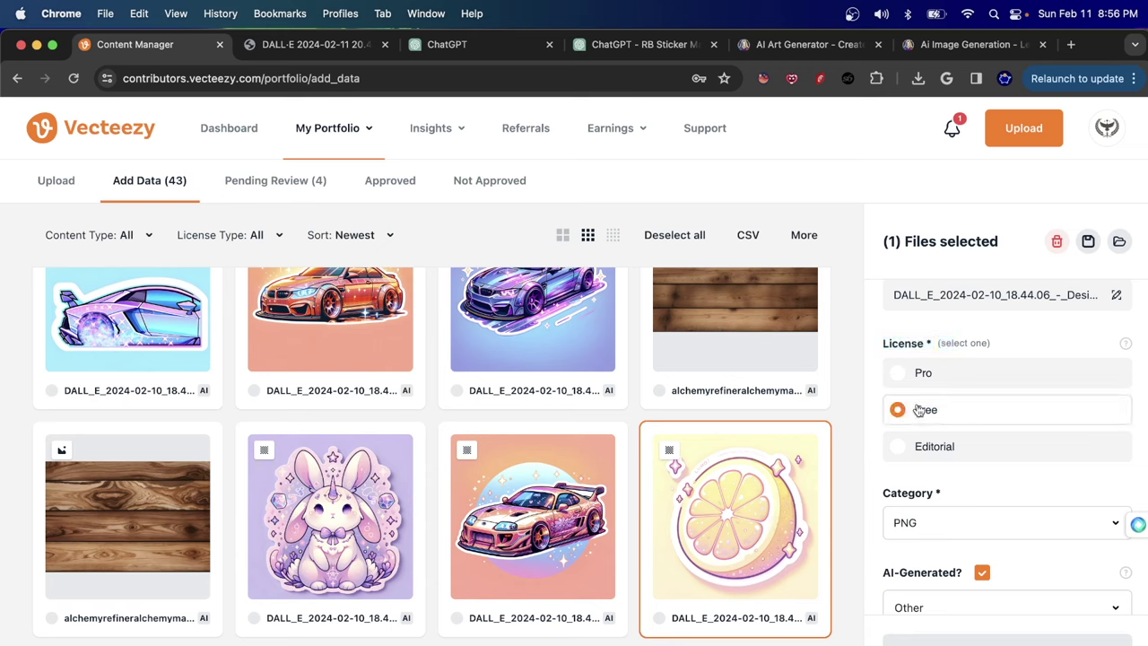
Review the lemon slice sticker's license field and open its category options without changing them
left_click_drag(932, 344, 976, 343)
scroll(950, 448, "down", 3)
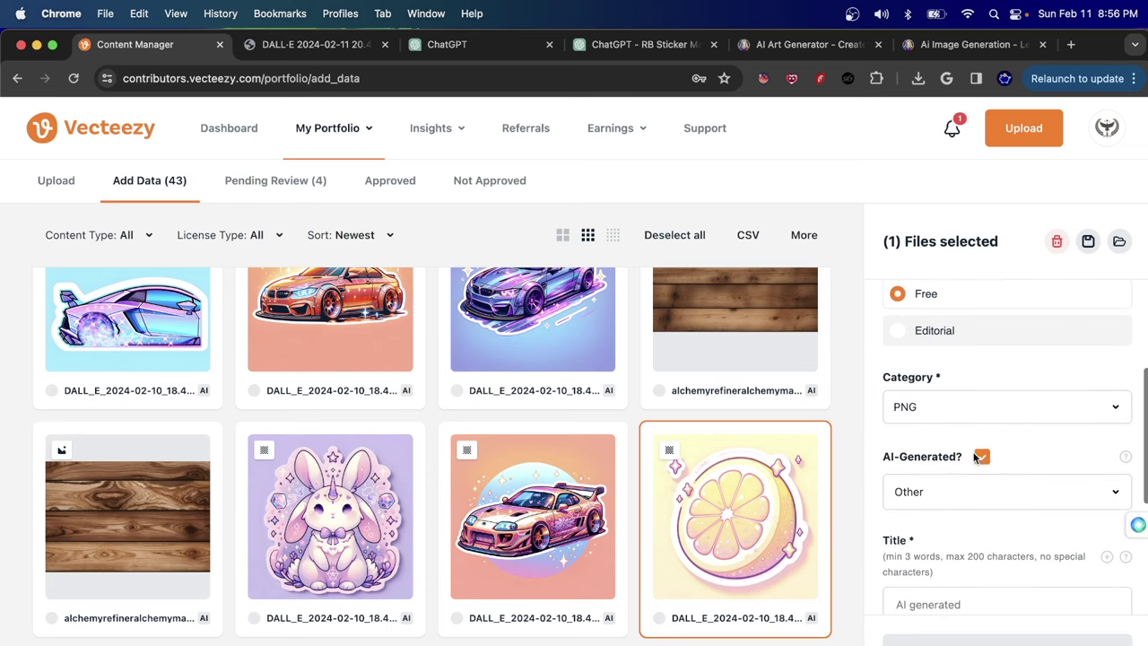
left_click_drag(898, 376, 950, 380)
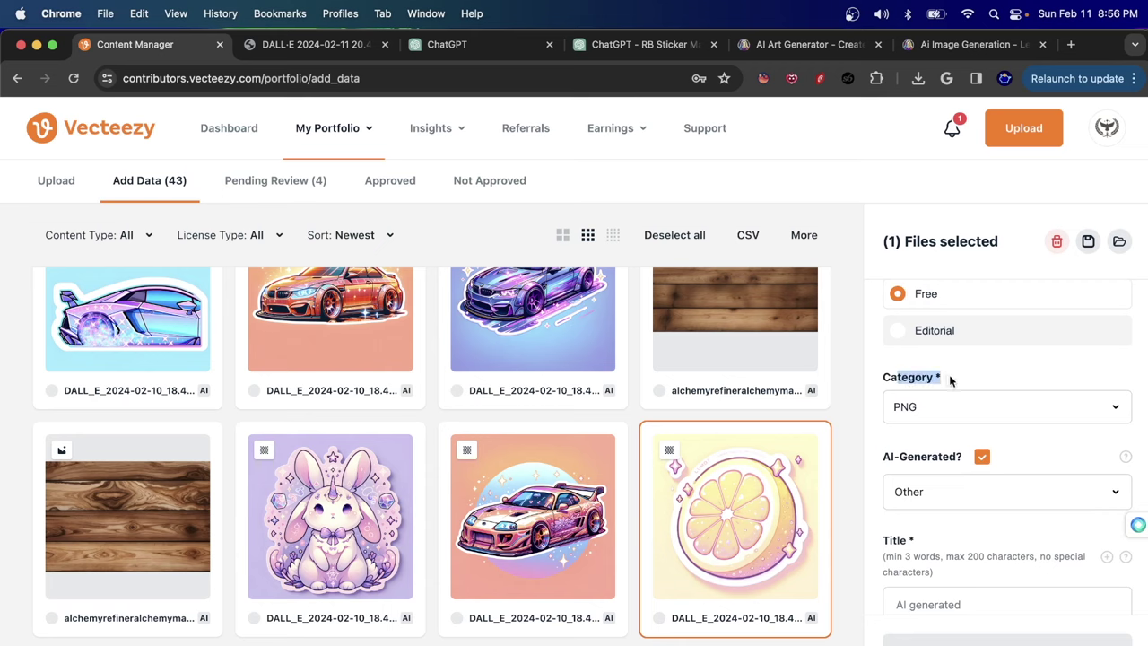
left_click(931, 406)
left_click(963, 384)
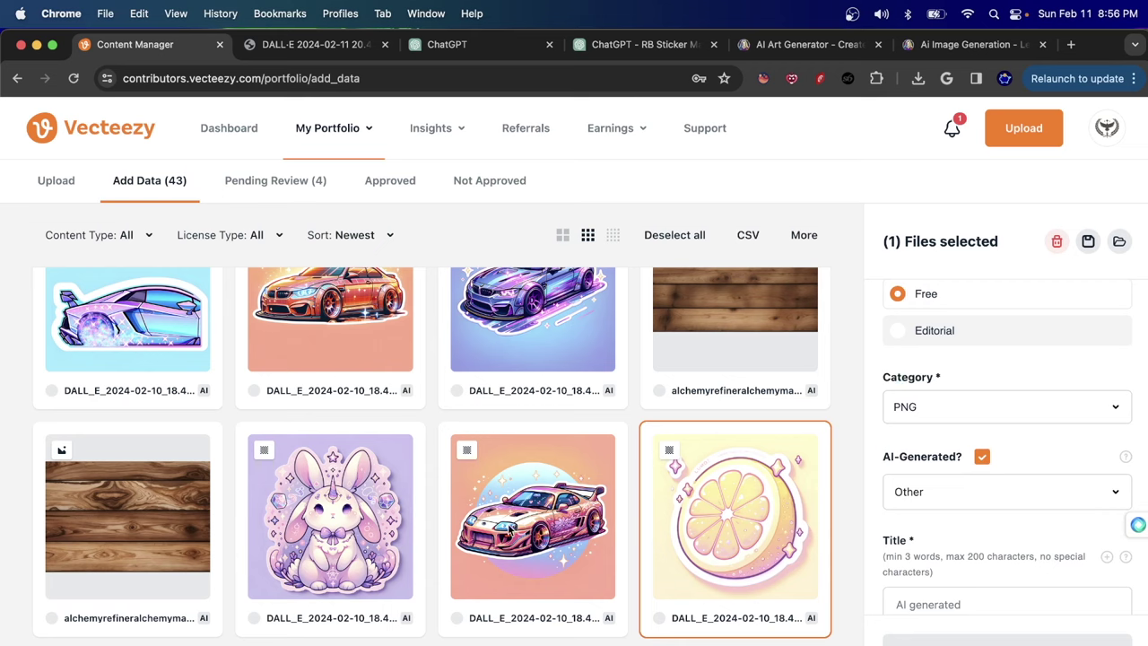
scroll(516, 514, "down", 3)
scroll(622, 422, "up", 2)
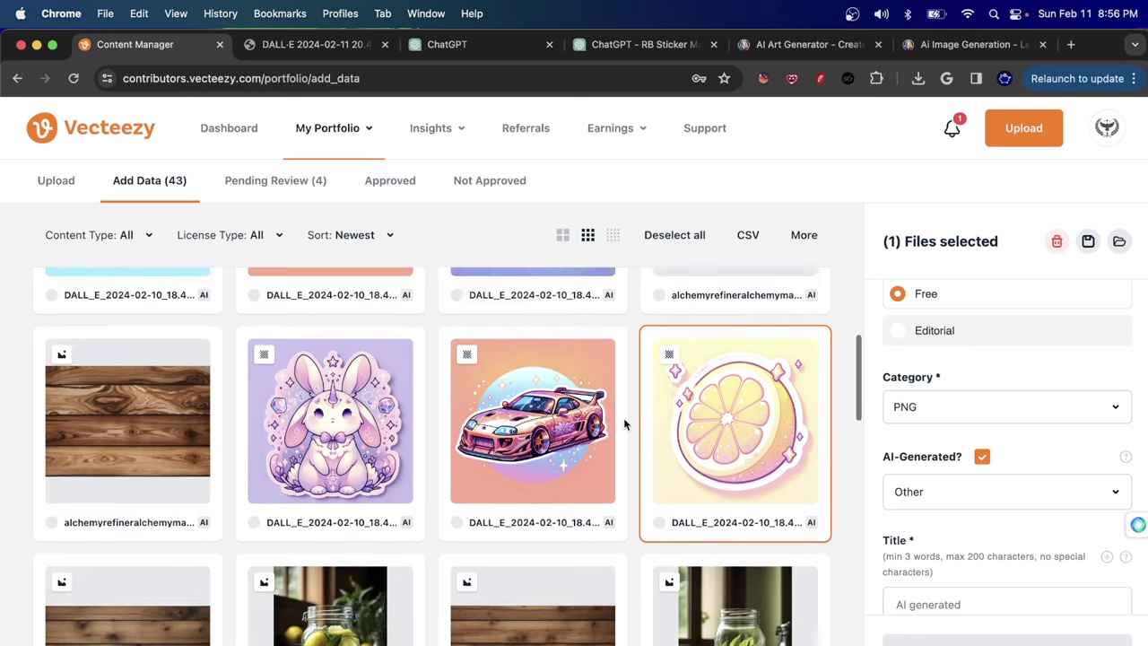
Check the category of the sports car sticker beside the lemon slice, and look over the other car stickers in the grid
left_click(574, 484)
left_click(897, 406)
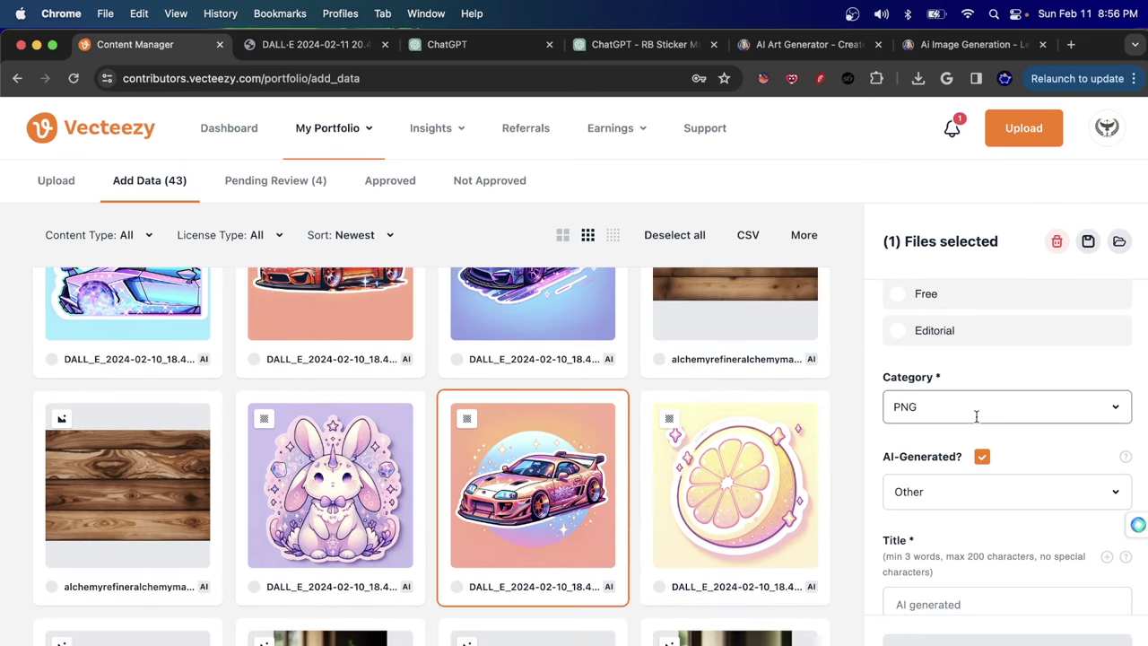
left_click(941, 378)
scroll(389, 435, "up", 3)
left_click(390, 436)
left_click(411, 343)
left_click(518, 463)
left_click(394, 333)
left_click_drag(394, 332, 594, 325)
scroll(679, 347, "down", 3)
scroll(682, 346, "down", 5)
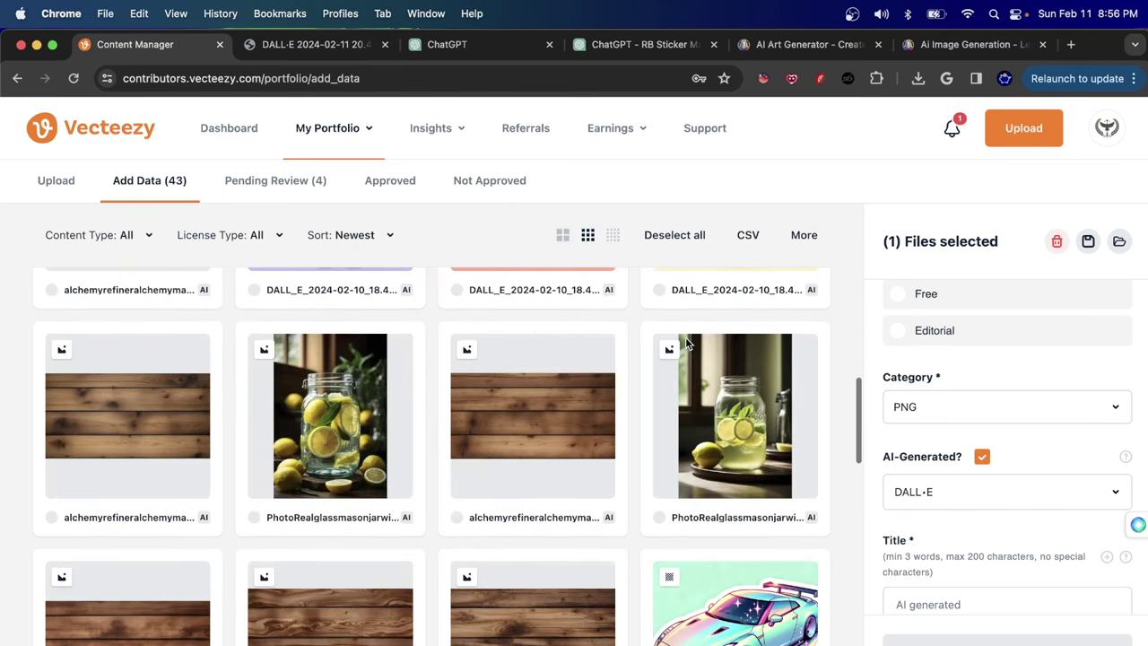
scroll(683, 345, "up", 4)
scroll(811, 405, "up", 3)
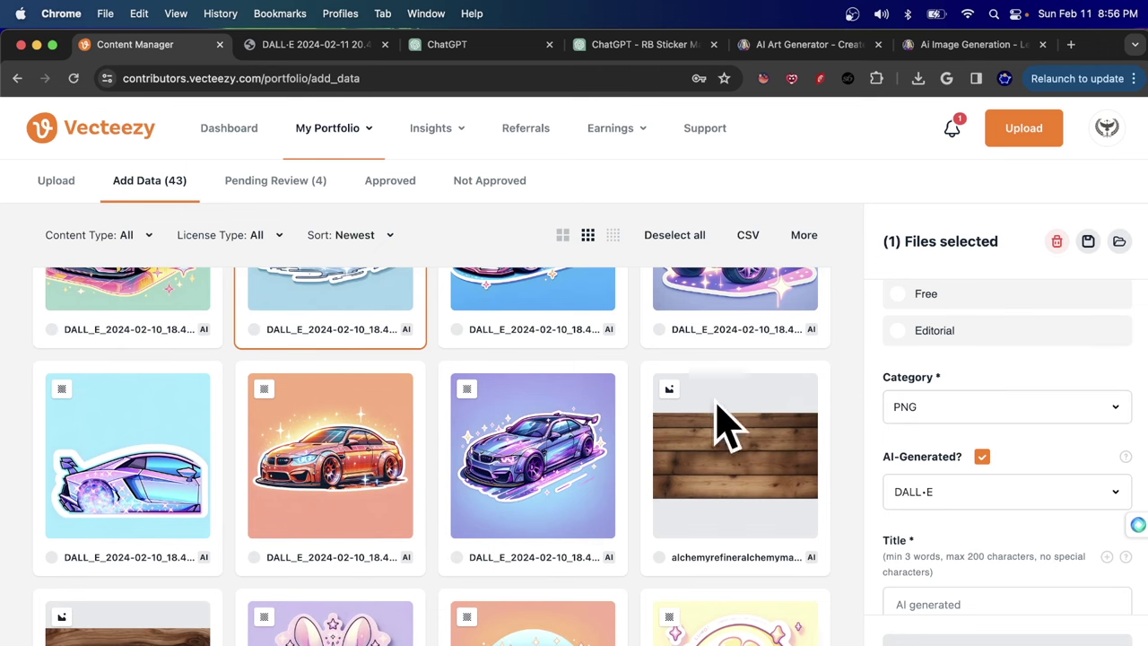
scroll(607, 389, "up", 3)
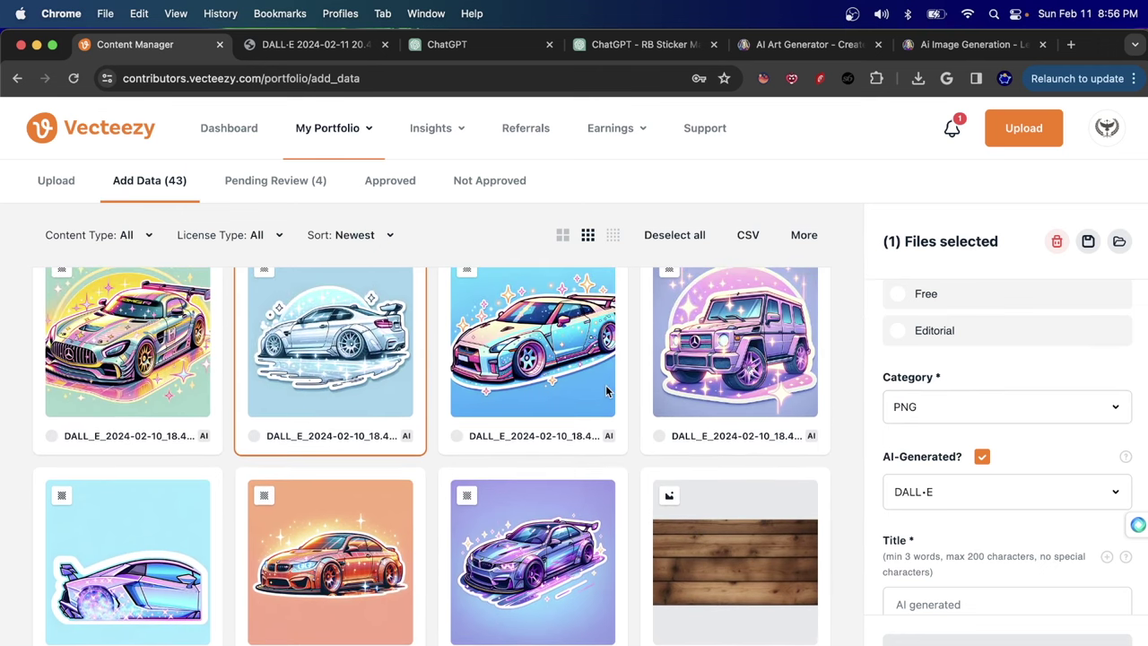
scroll(609, 394, "down", 5)
Reselect the lemon slice sticker and set its AI generation software to DALL•E
left_click(813, 449)
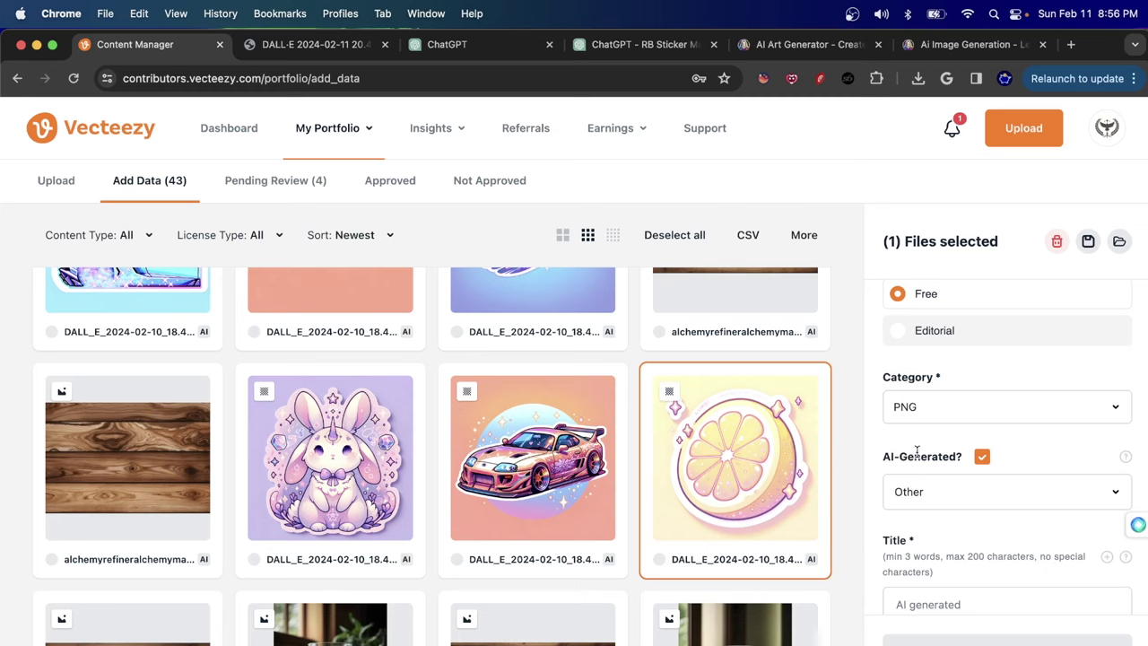
scroll(916, 451, "down", 2)
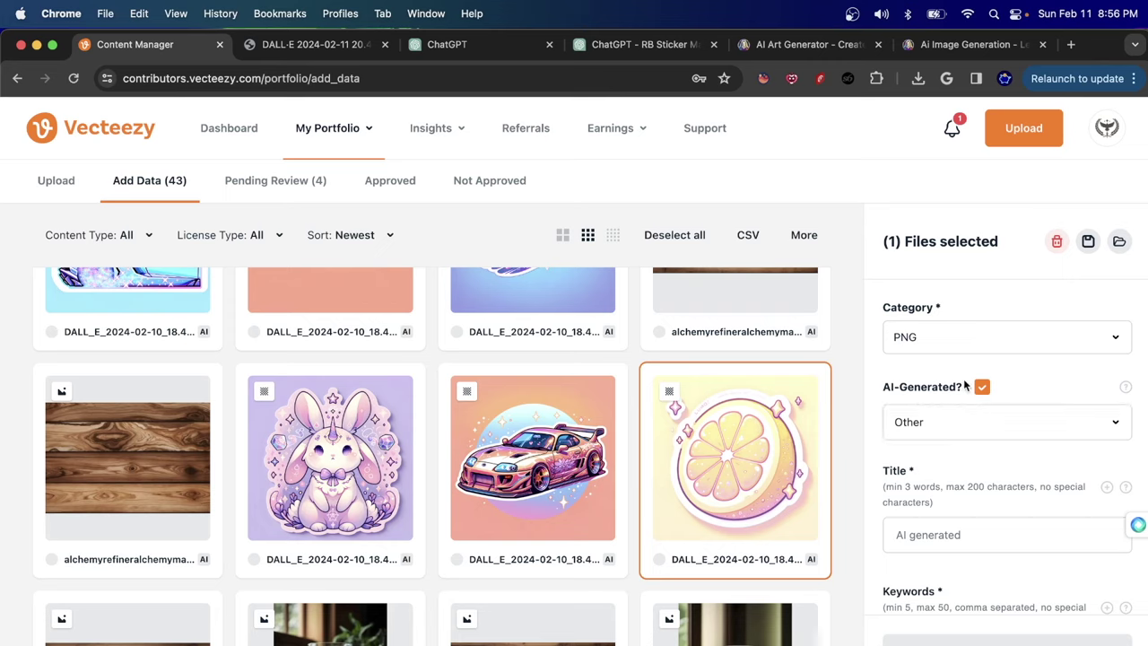
scroll(341, 427, "down", 5)
scroll(341, 426, "up", 5)
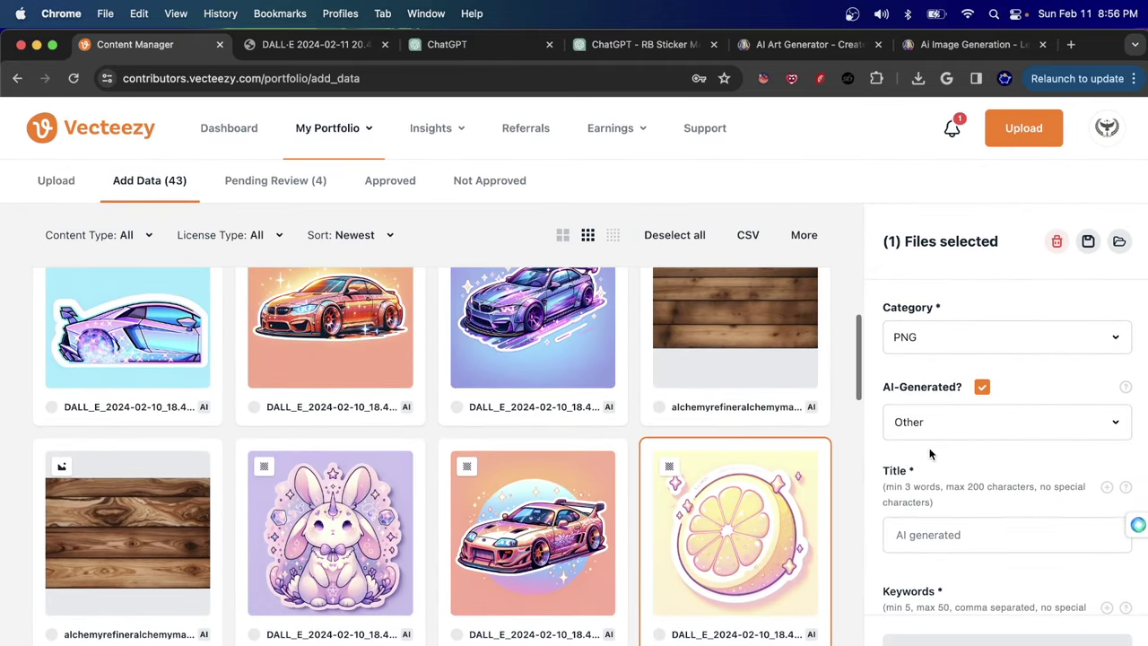
left_click(914, 422)
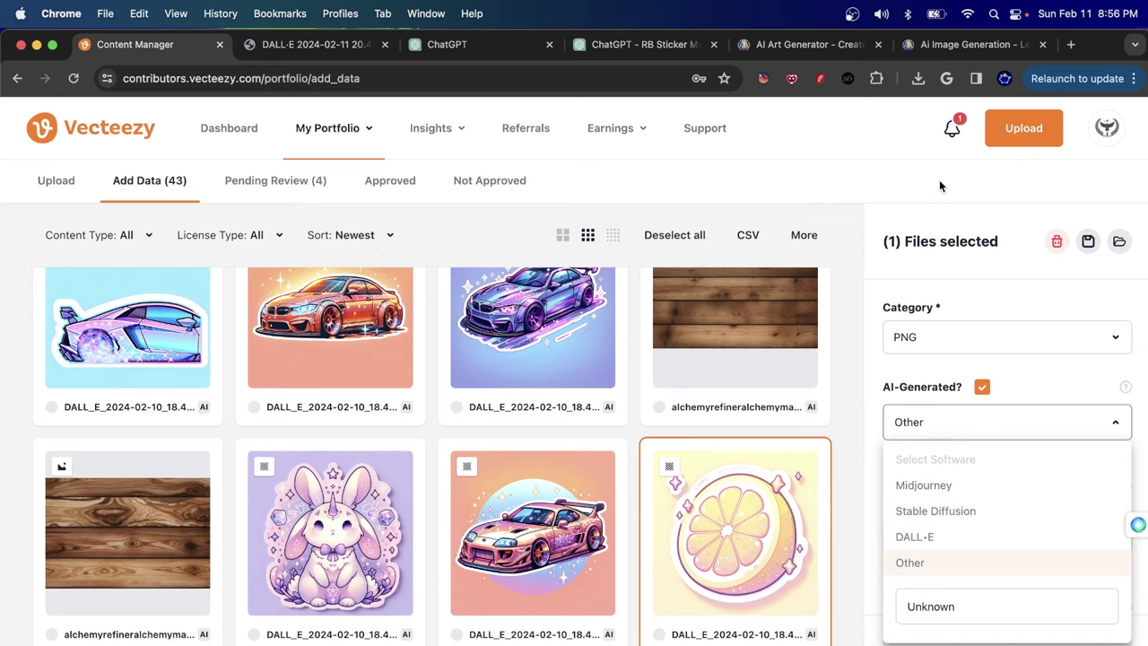
left_click(763, 78)
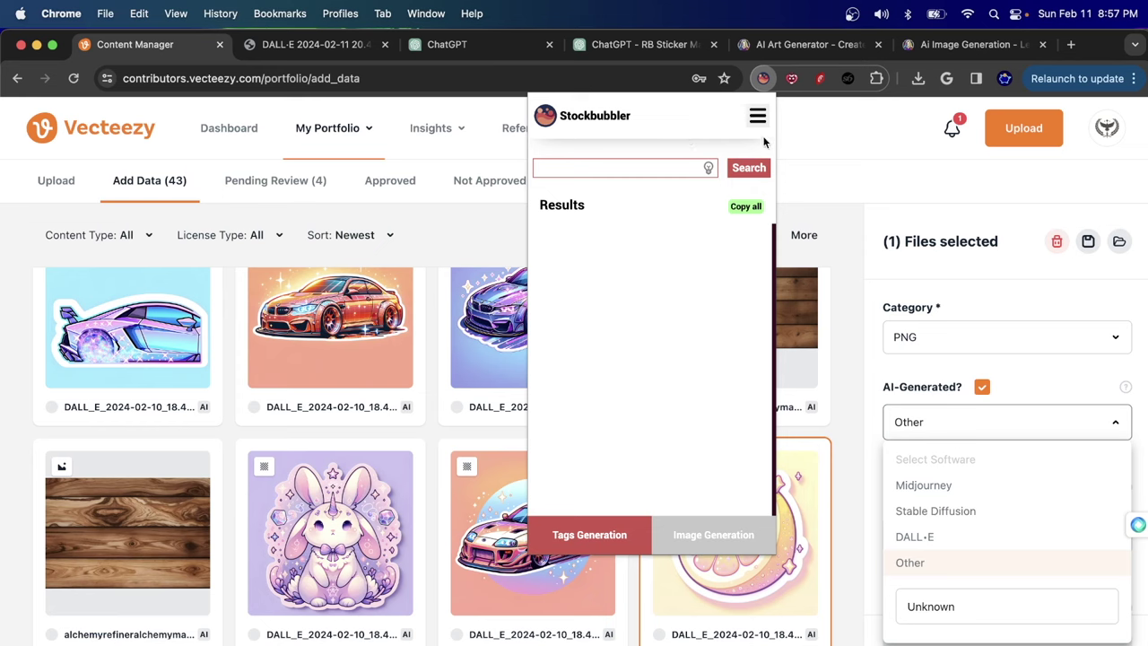
left_click(927, 536)
left_click(932, 538)
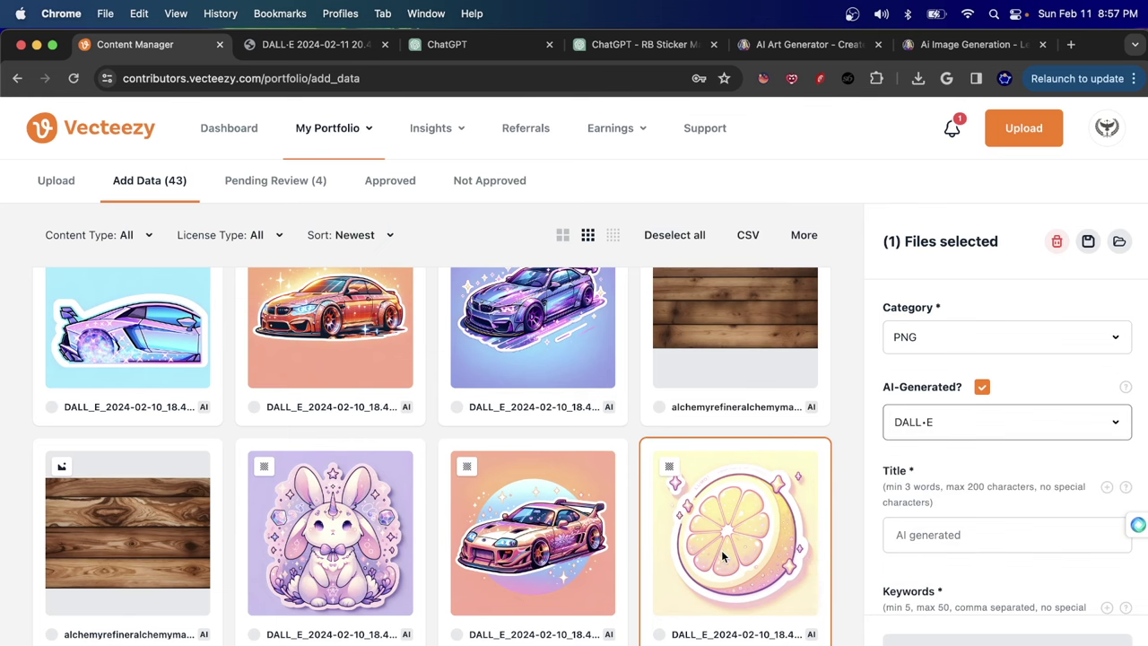
Examine the fixed "AI generated" title prefix, turning the AI-Generated option off and on again
left_click(1000, 528)
scroll(998, 527, "down", 2)
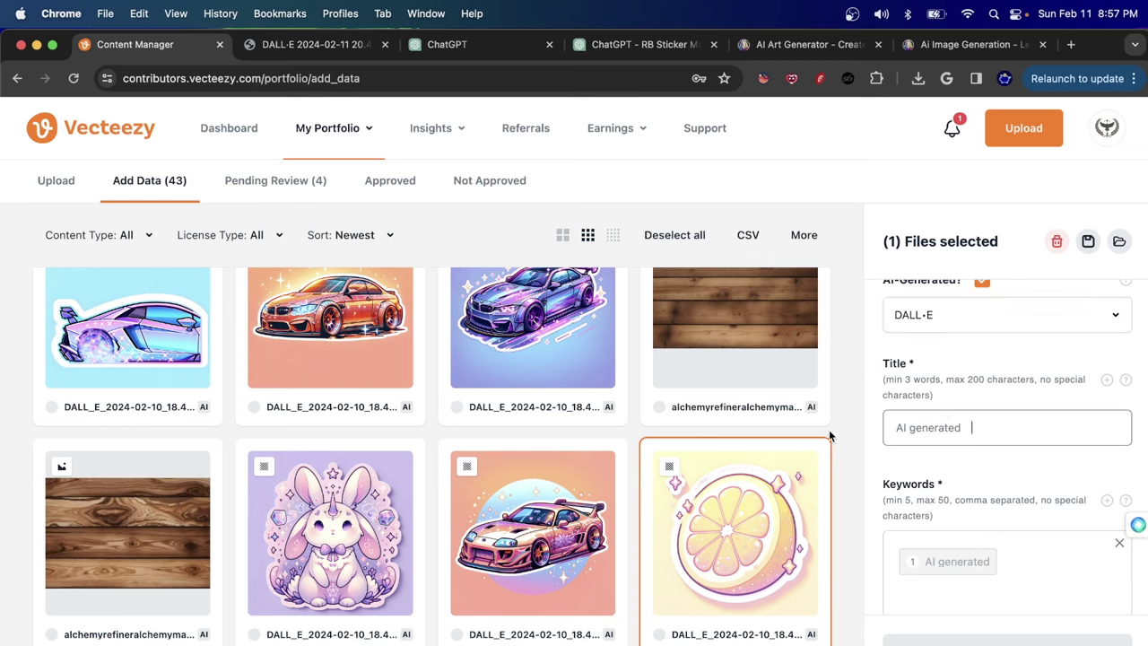
left_click_drag(893, 425, 964, 427)
left_click(965, 425)
scroll(964, 425, "down", 1)
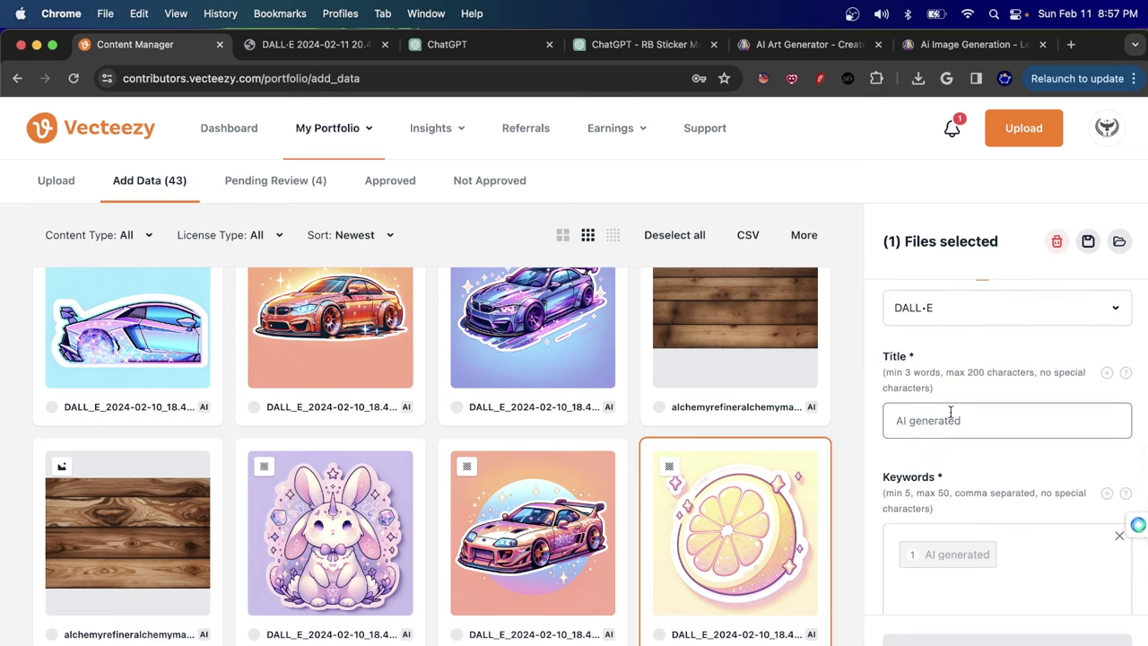
scroll(949, 415, "up", 2)
left_click(980, 352)
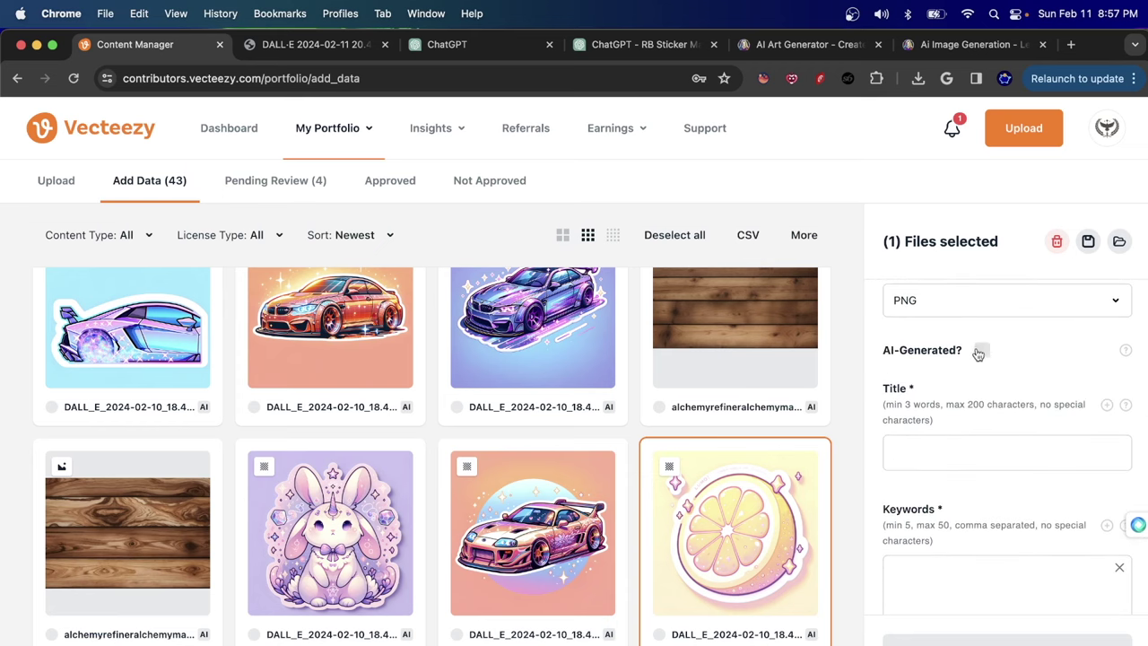
left_click(981, 351)
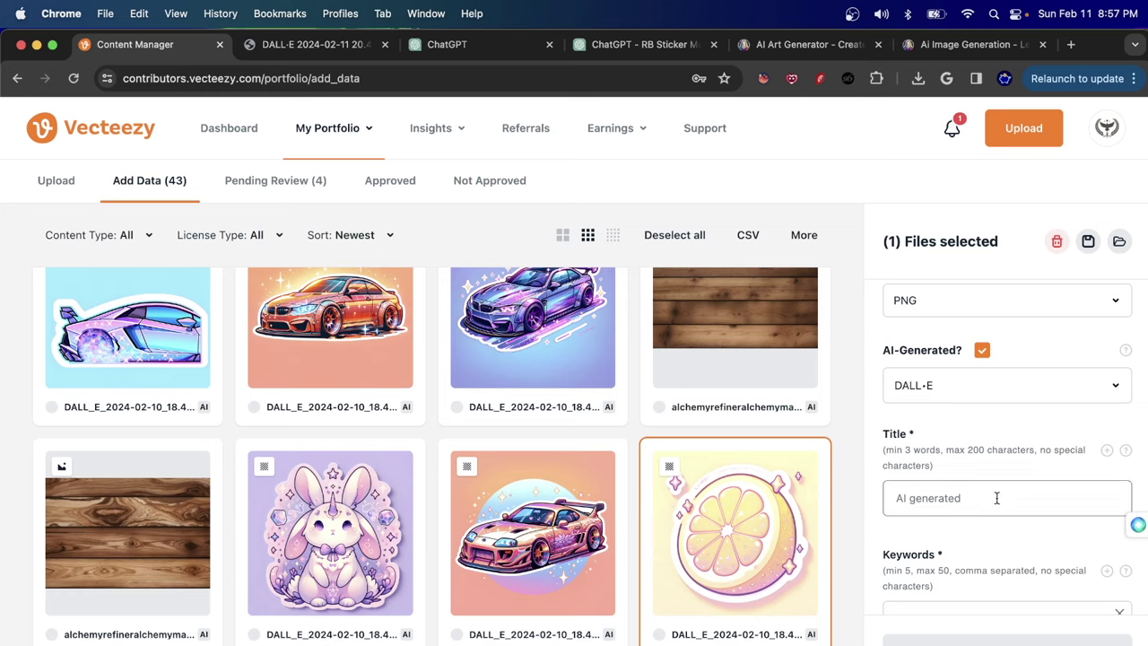
Title the lemon slice sticker "Cute Lemon Slice Vibrant Colors" following the AI generated prefix
type("C")
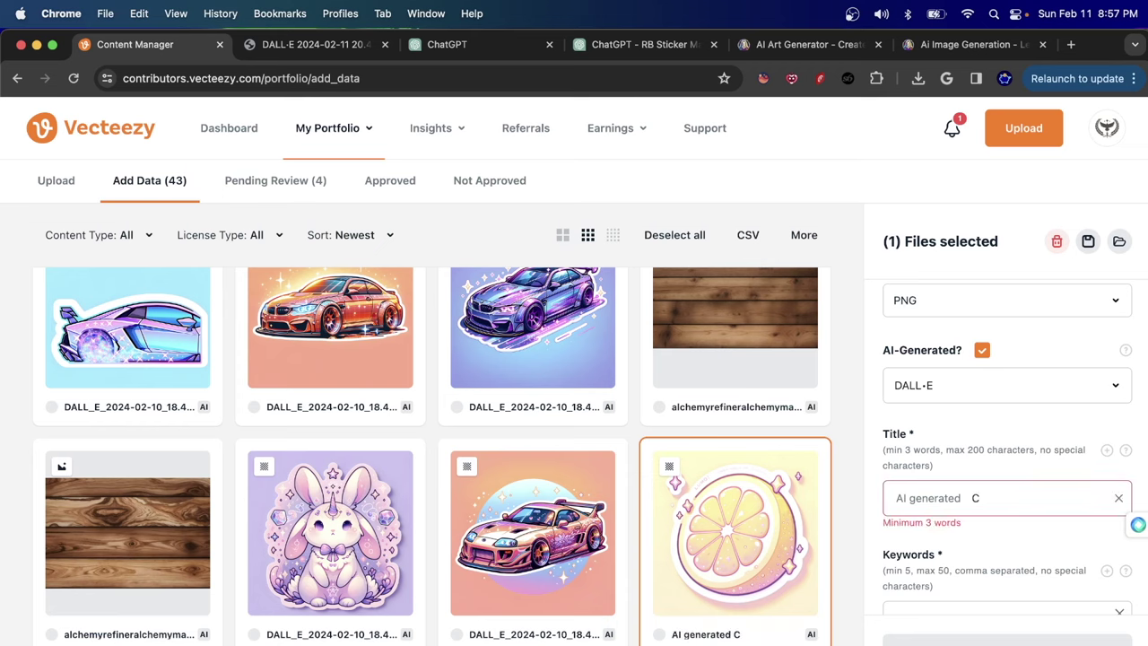
type("ute Lemon dlive")
key("BackSpace")
key("BackSpace")
key("BackSpace")
key("BackSpace")
type("Slive")
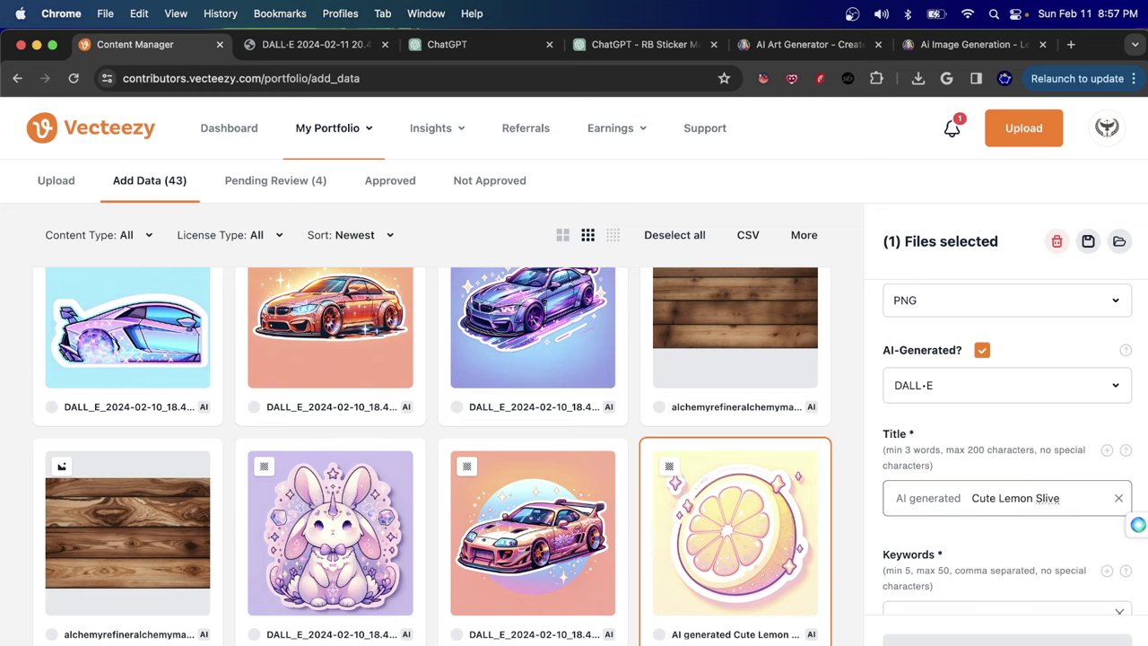
key("BackSpace")
key("BackSpace")
type("ce Vibrant d")
key("BackSpace")
key("BackSpace")
type("Colors")
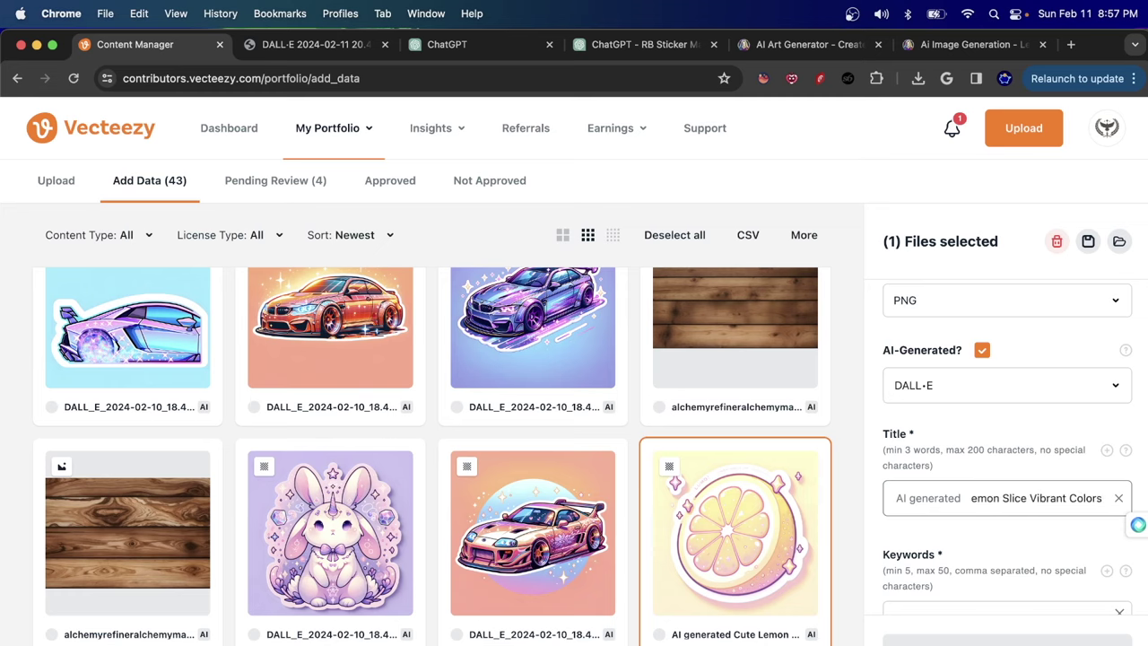
left_click_drag(1054, 499, 951, 502)
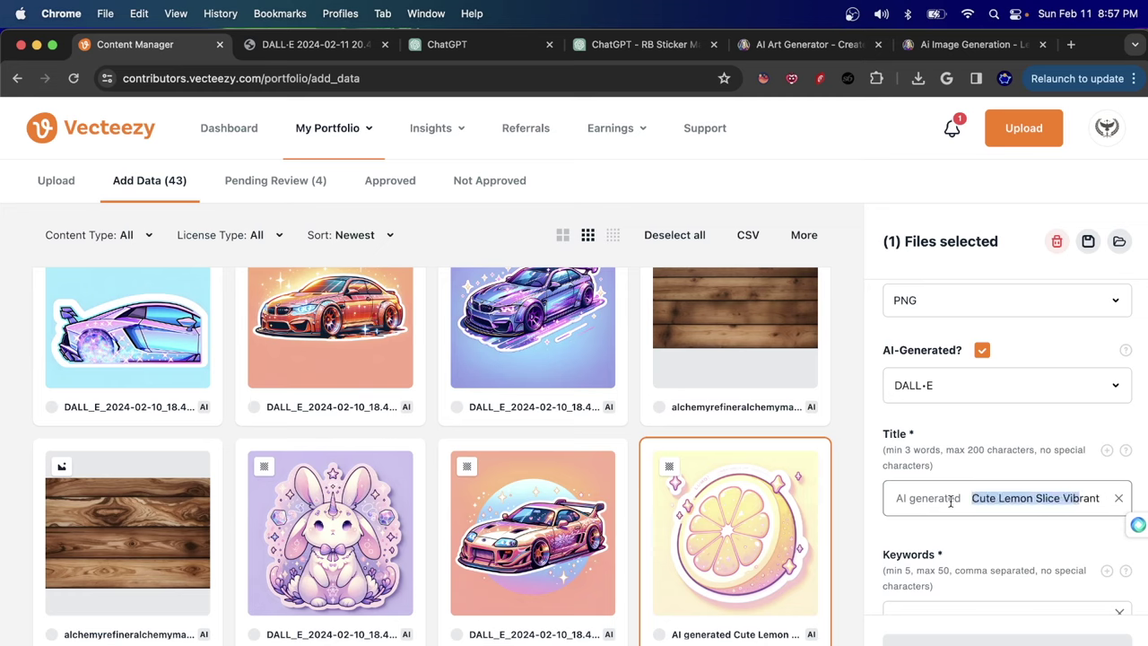
left_click(1012, 532)
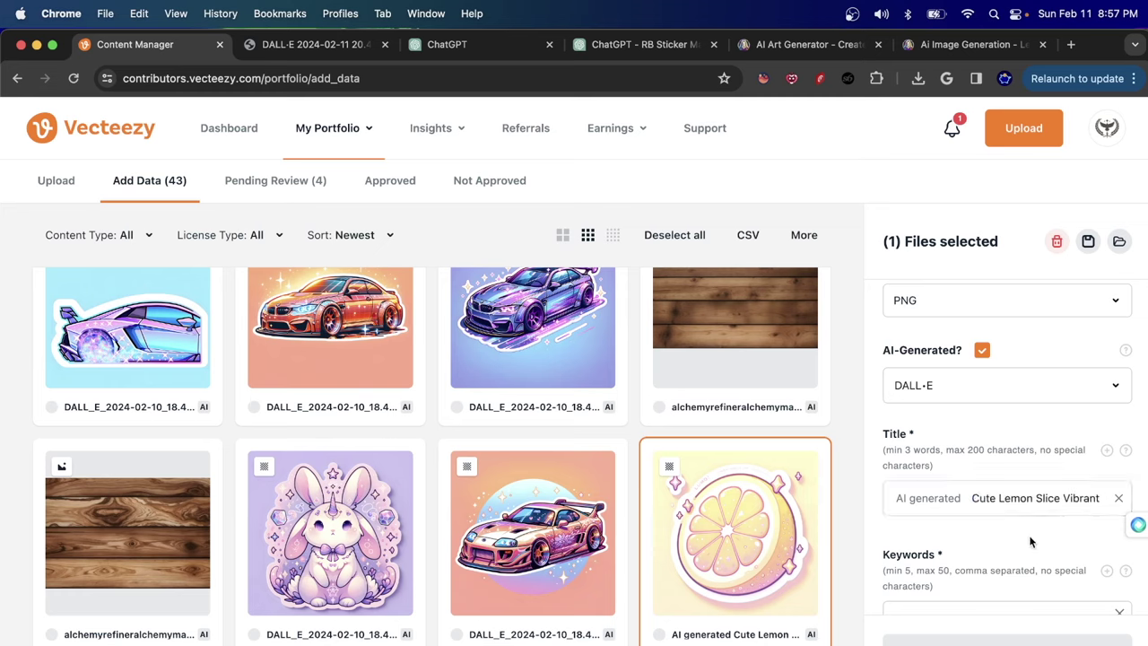
Search the web for "vectezy" in a new incognito window and open the Vecteezy home page
scroll(987, 480, "down", 3)
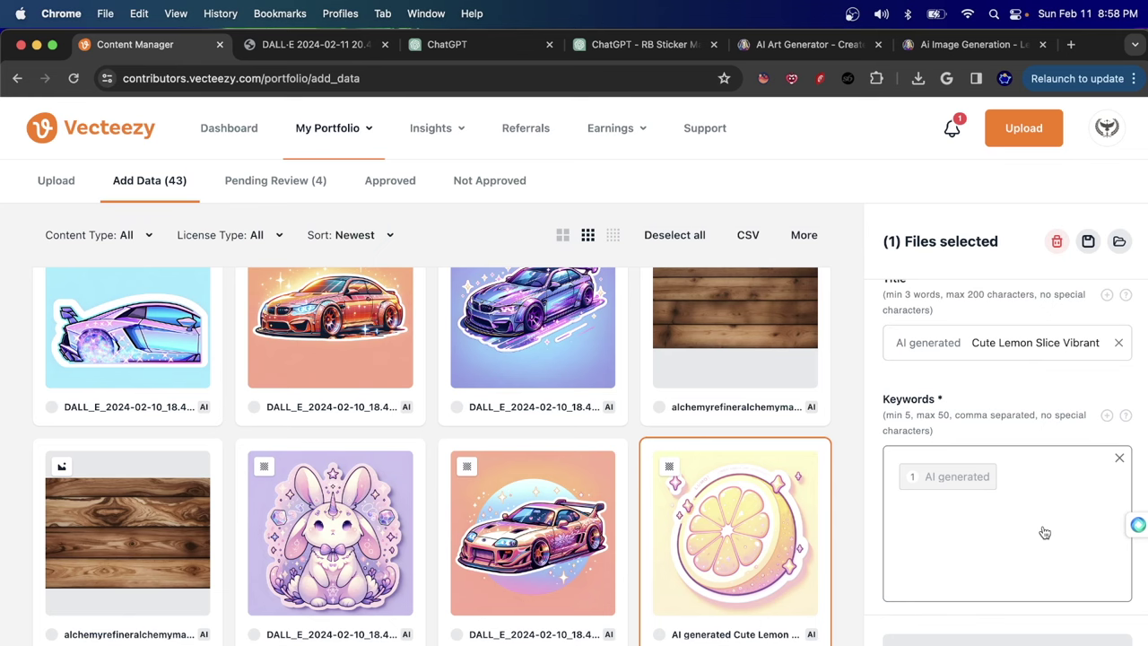
left_click(1036, 78)
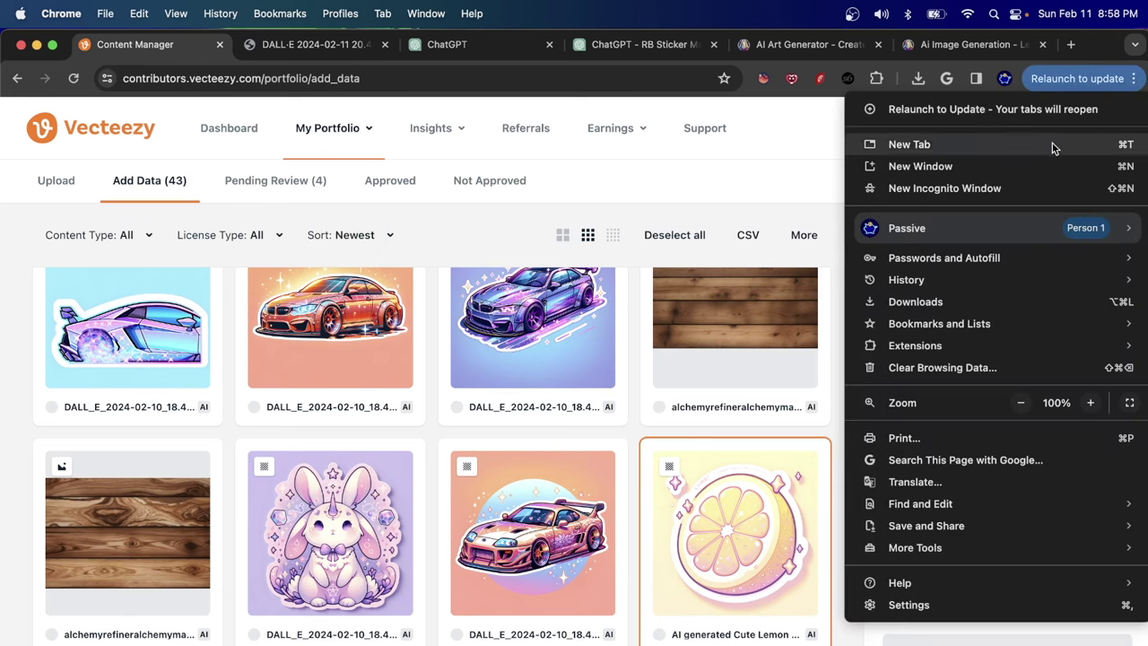
left_click(1001, 189)
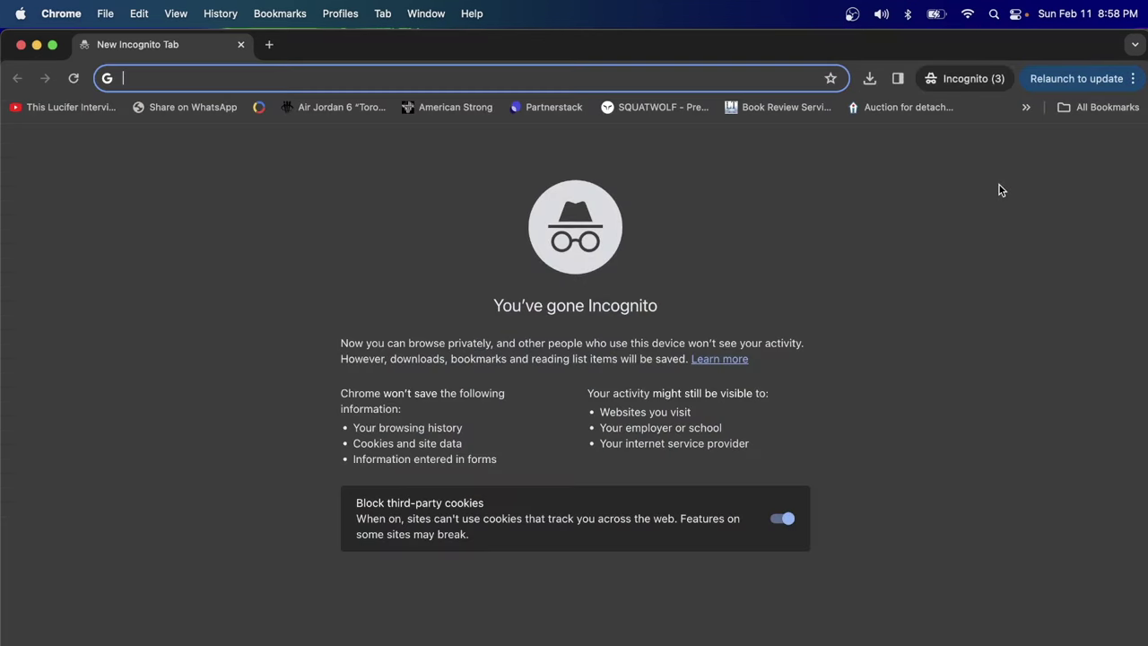
type("vectezy")
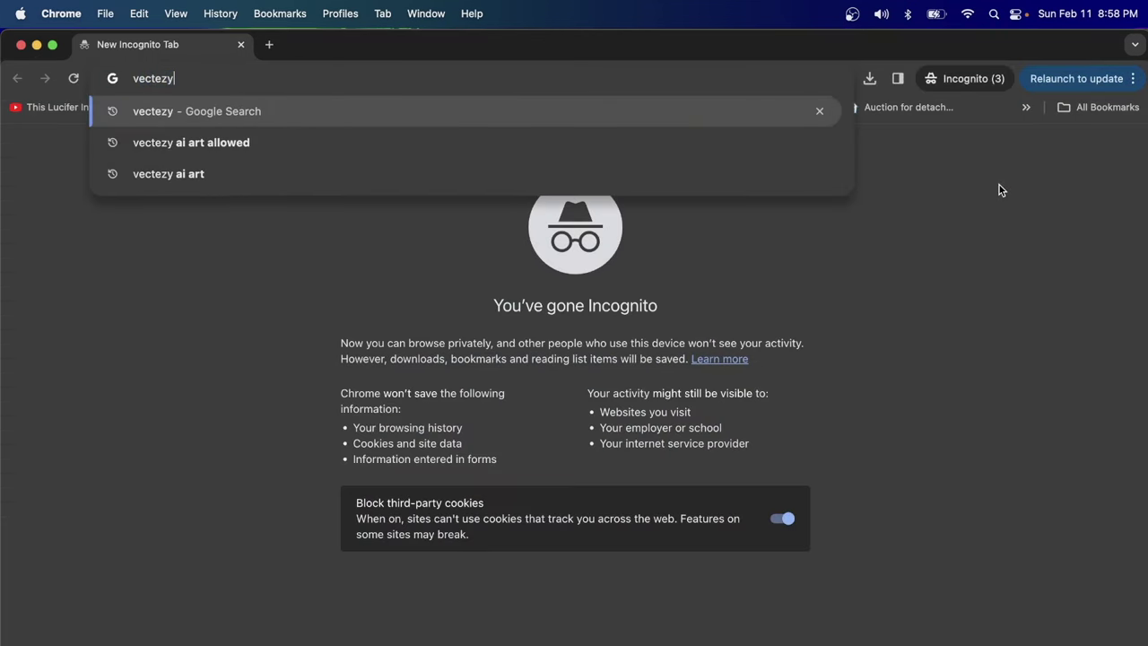
key("Return")
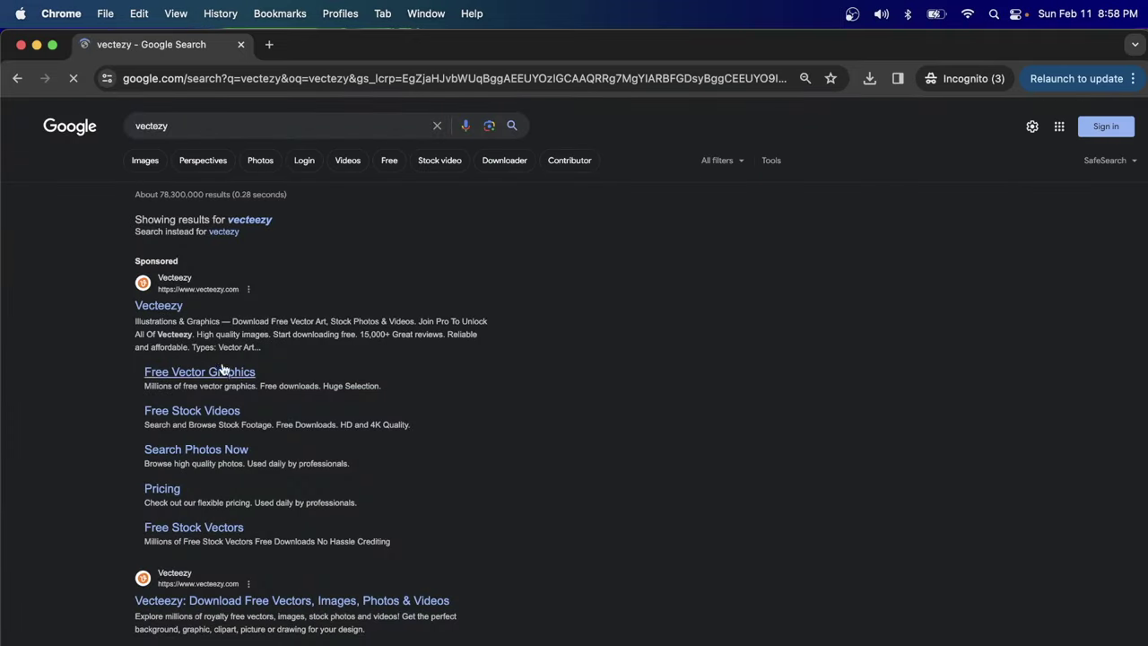
left_click(160, 306)
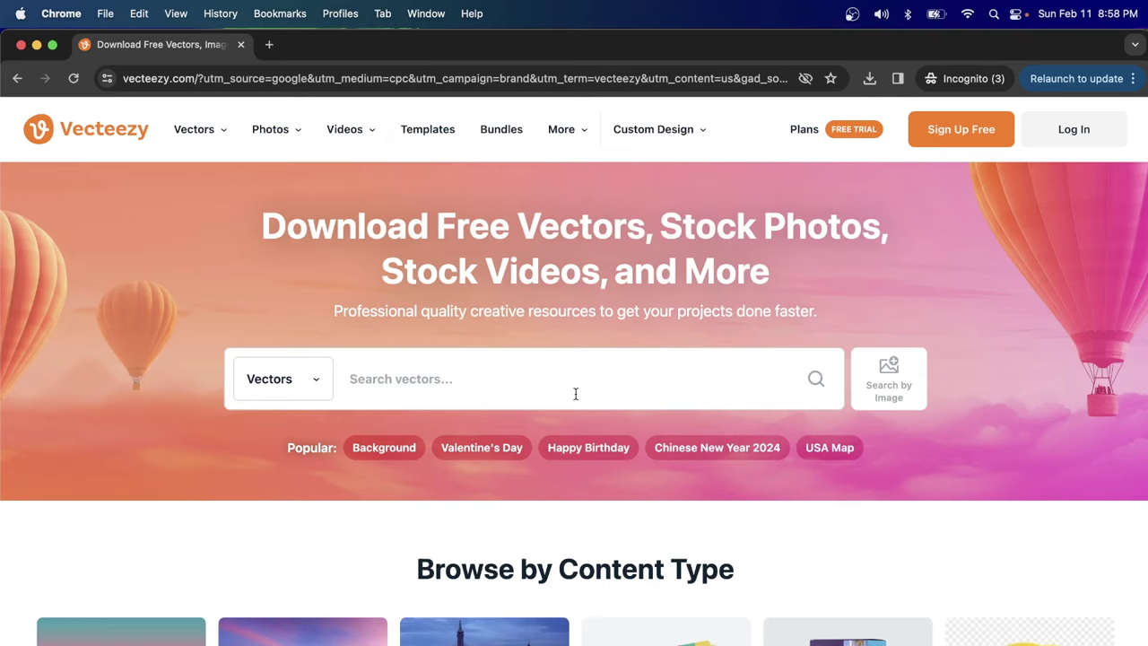
Search Vecteezy's vectors for "lemon" and look through the results
type("lemon")
key("Return")
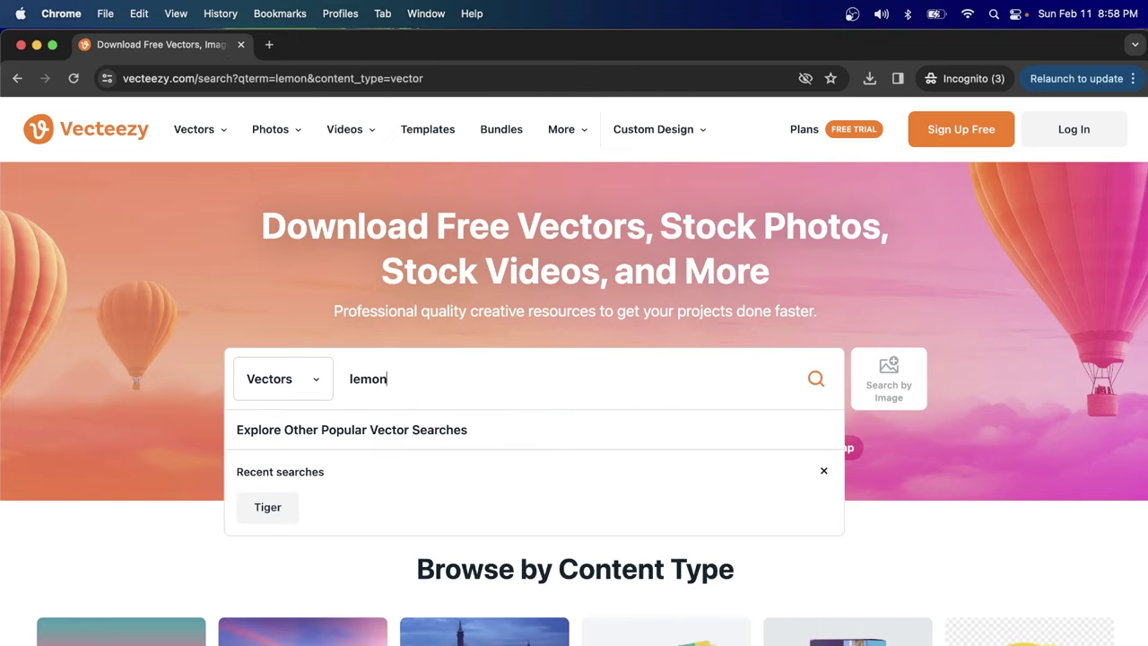
scroll(585, 391, "down", 3)
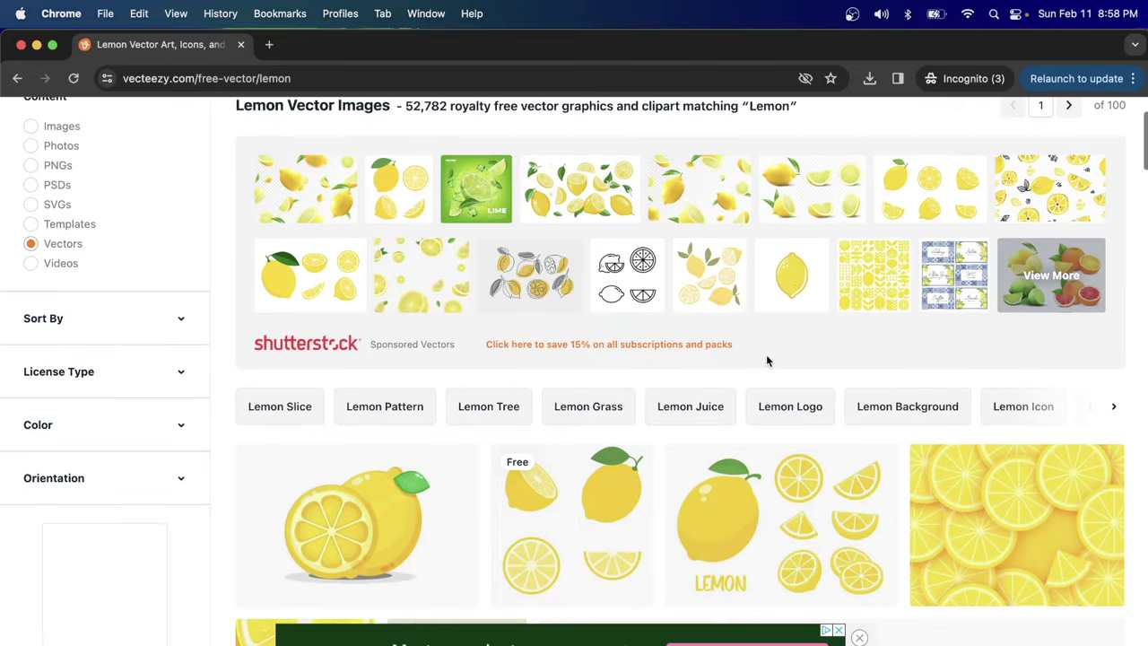
scroll(756, 356, "down", 2)
scroll(757, 367, "down", 5)
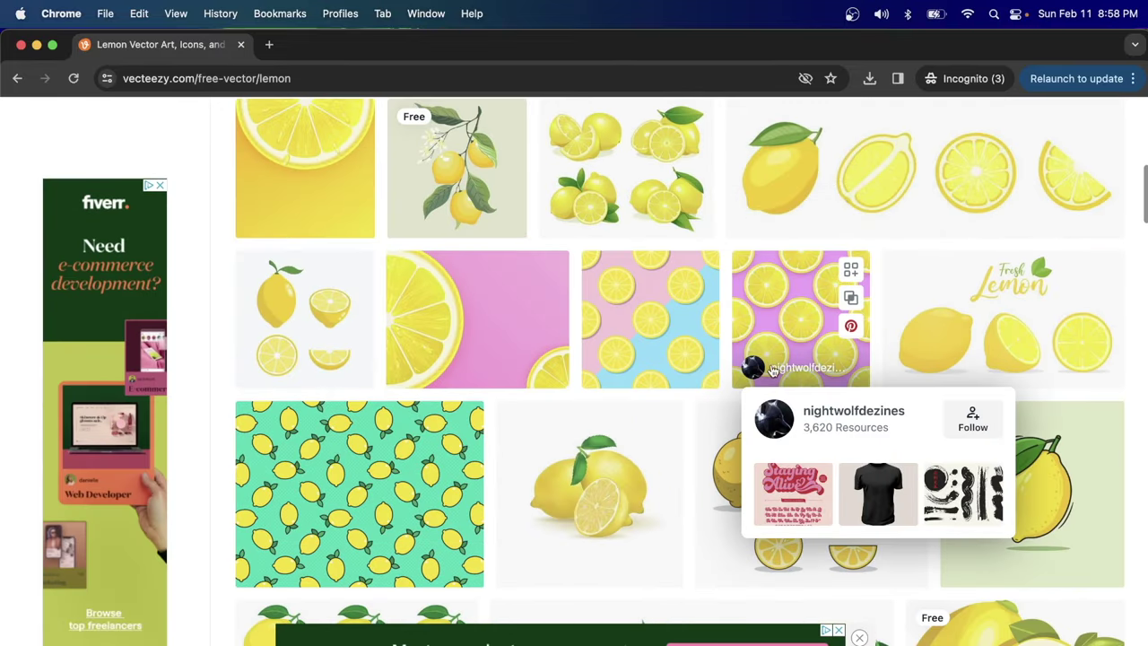
scroll(750, 386, "up", 3)
scroll(749, 386, "up", 2)
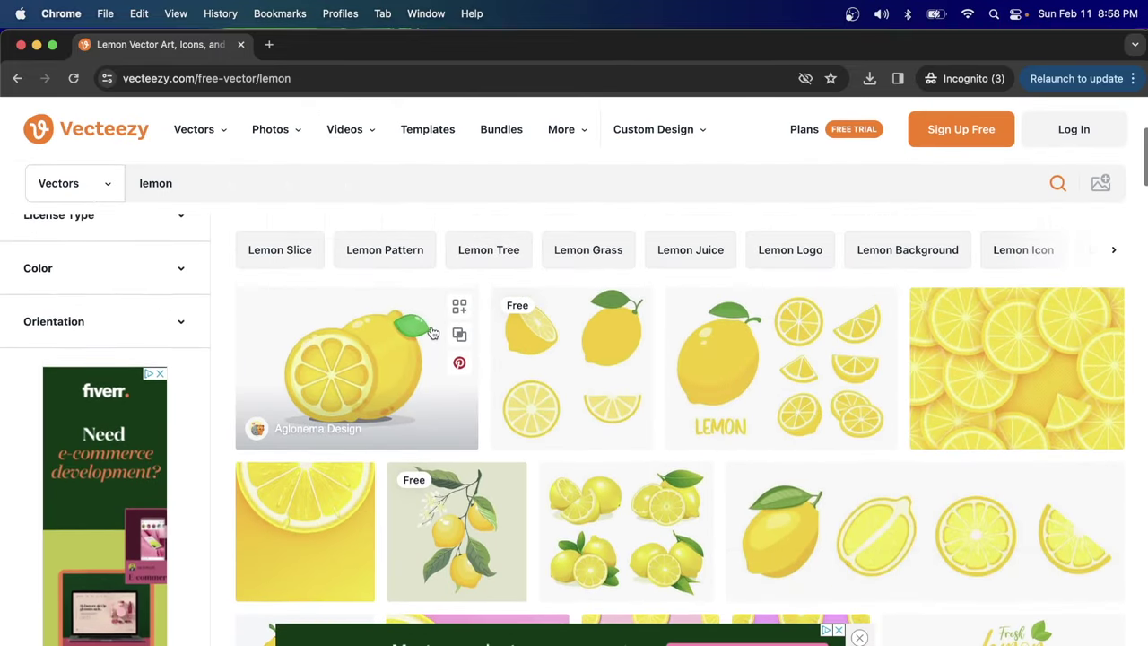
View the page of the lemon and lemon wedges vector, and return to browsing the lemon results
left_click(359, 359)
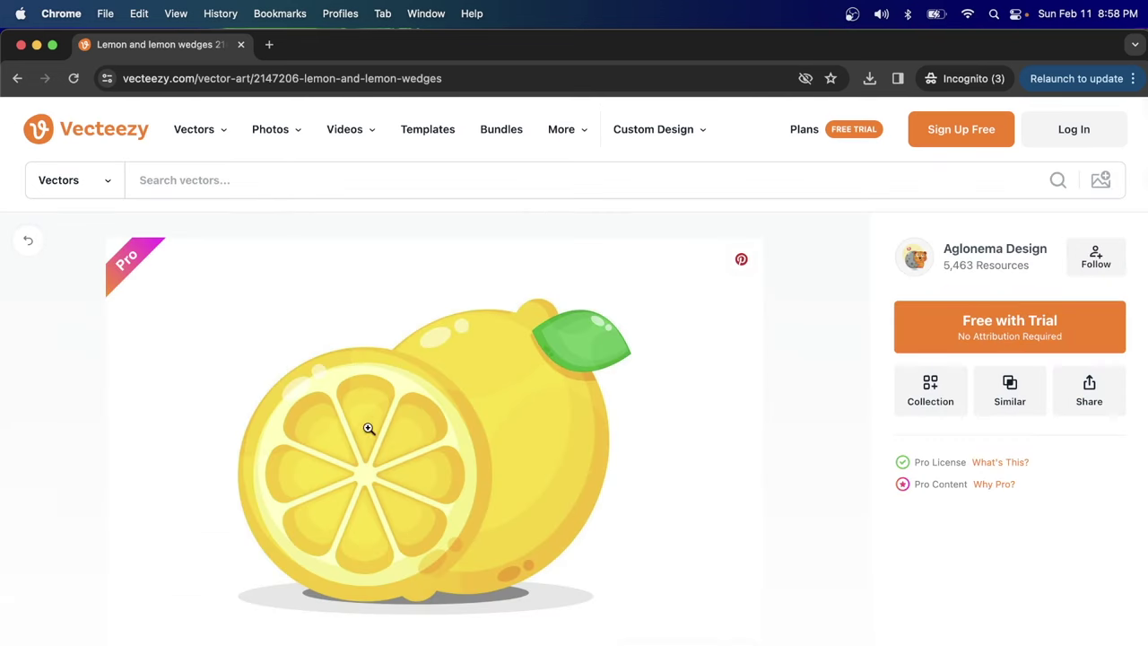
left_click(17, 78)
scroll(511, 480, "down", 5)
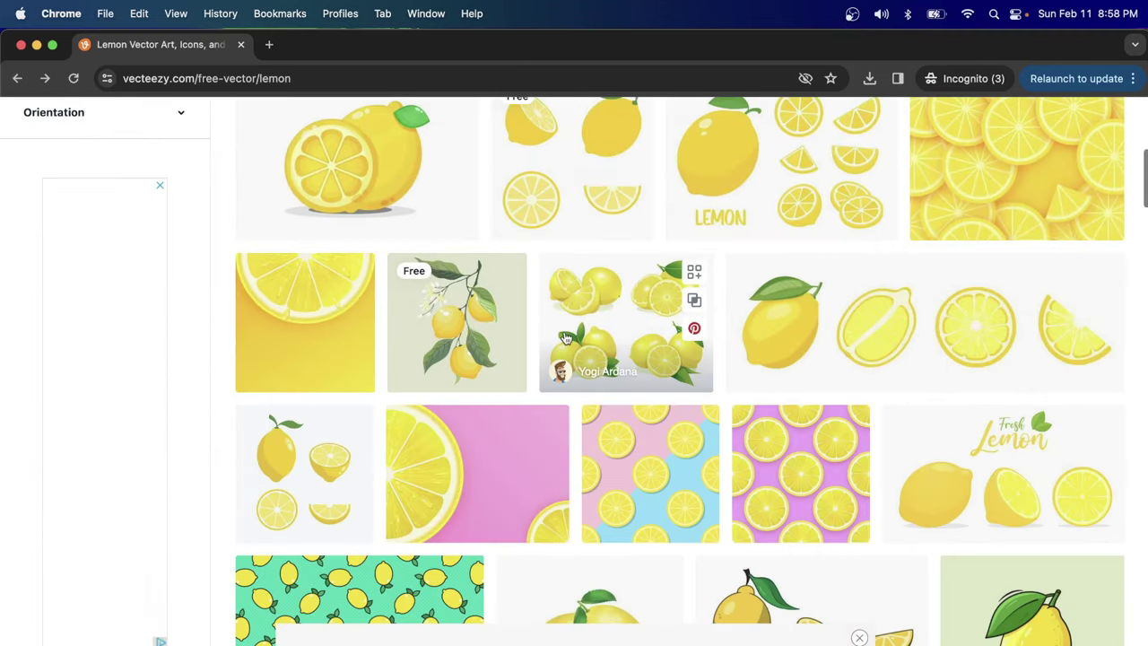
Browse further through the Vecteezy lemon vector results, comparing the illustration styles on offer
scroll(615, 455, "up", 2)
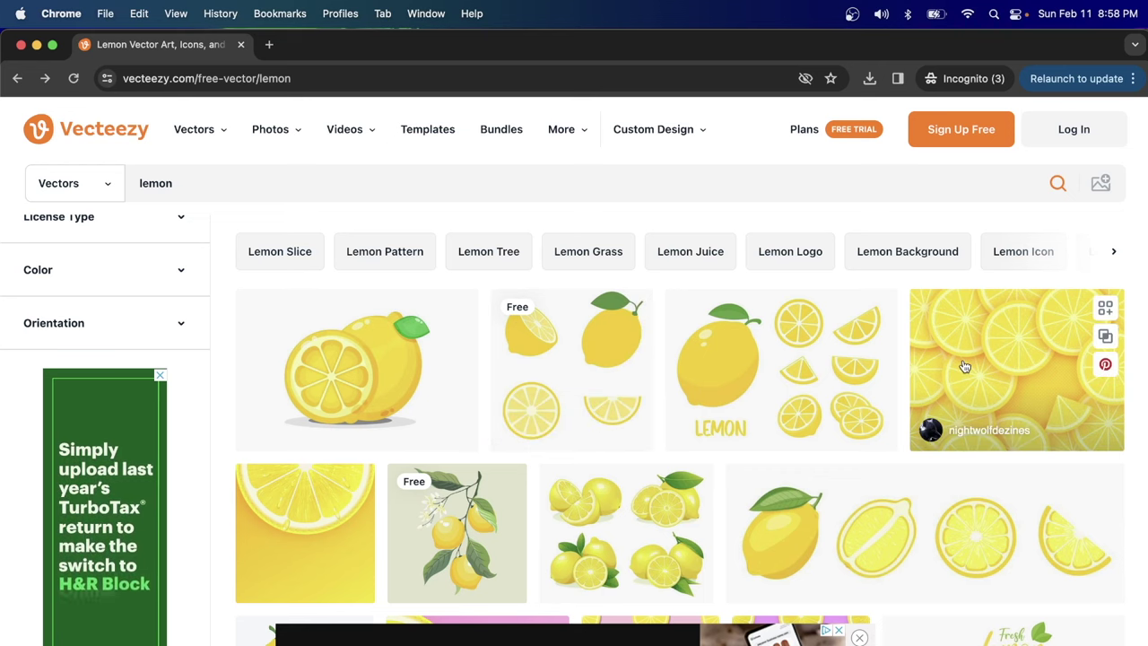
scroll(1019, 317, "down", 1)
scroll(1018, 316, "down", 10)
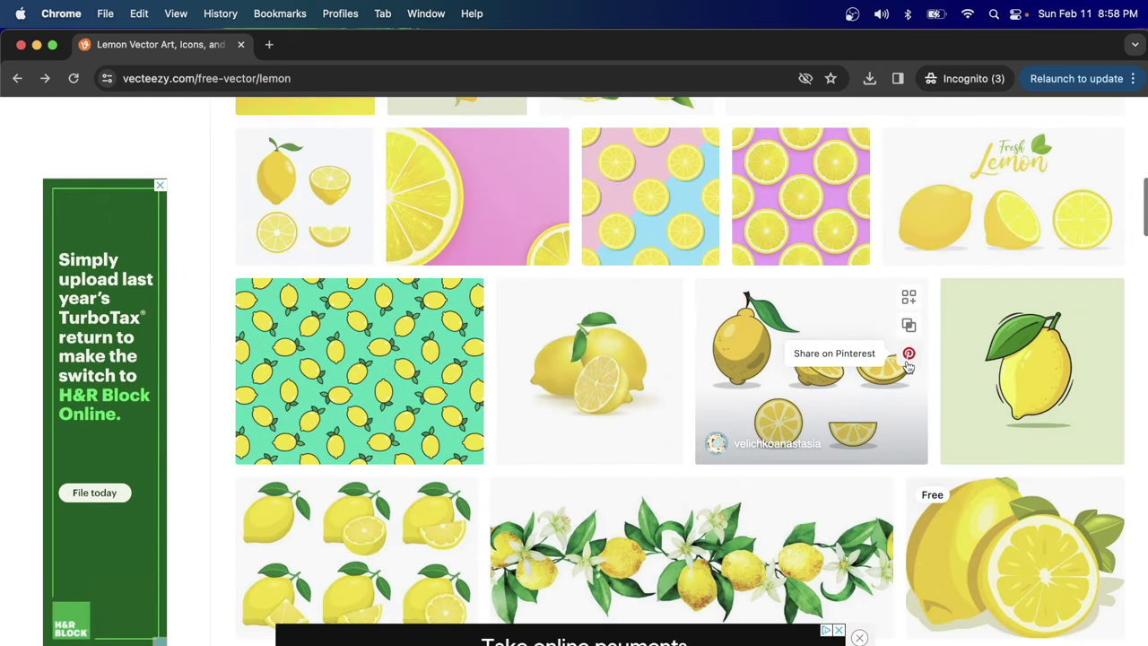
scroll(908, 369, "down", 10)
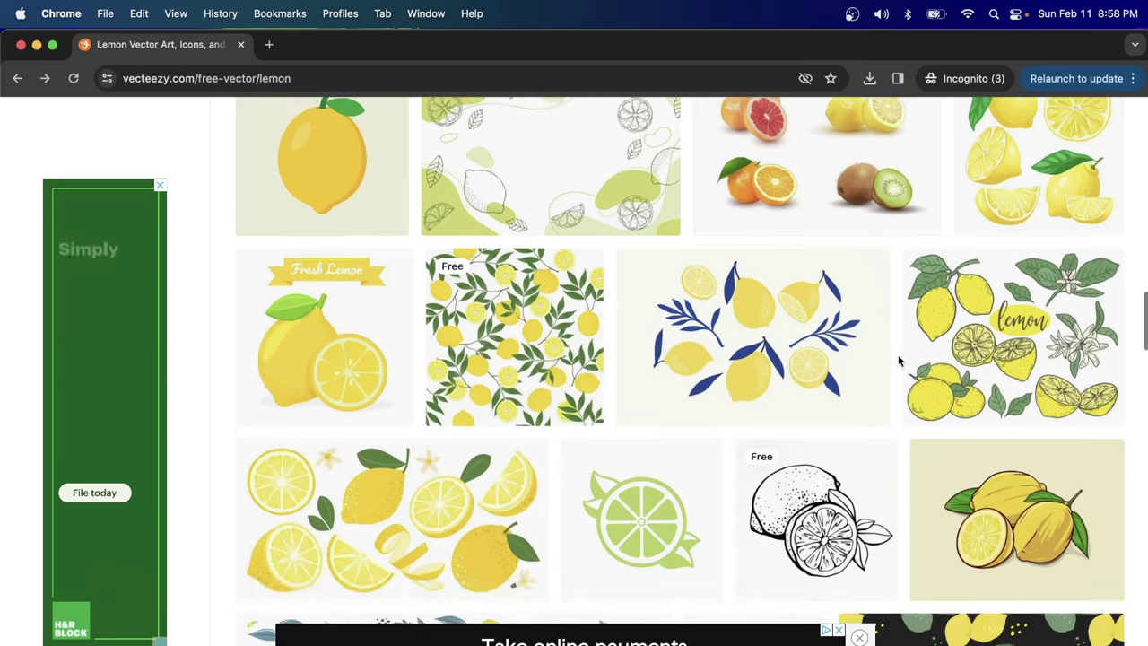
scroll(898, 352, "down", 10)
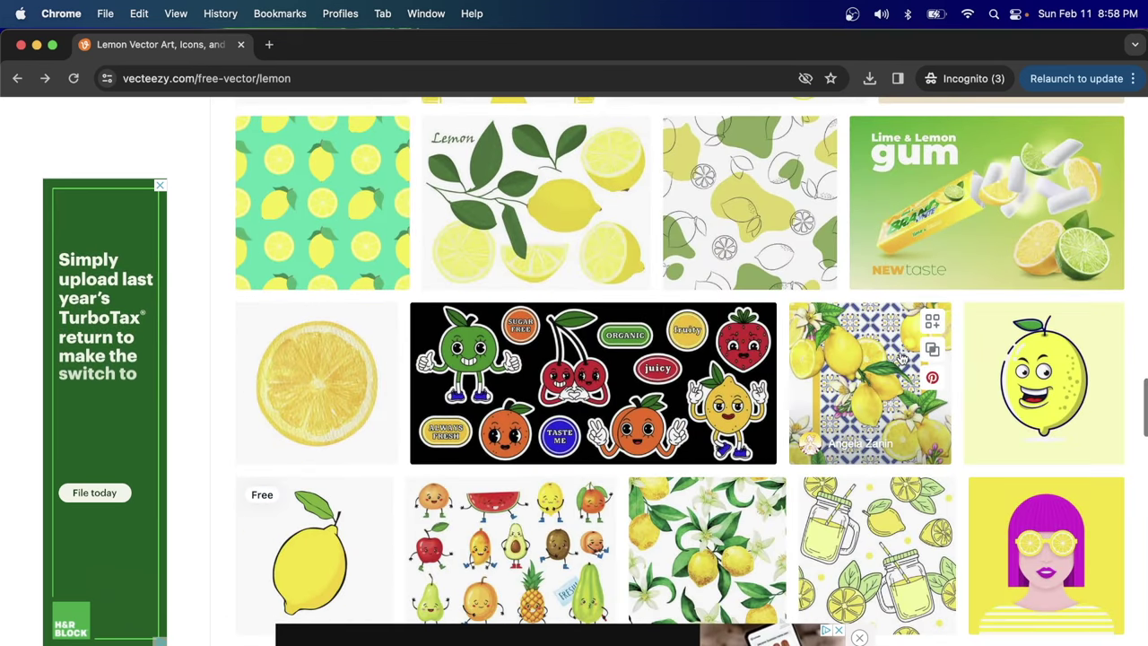
scroll(897, 358, "down", 6)
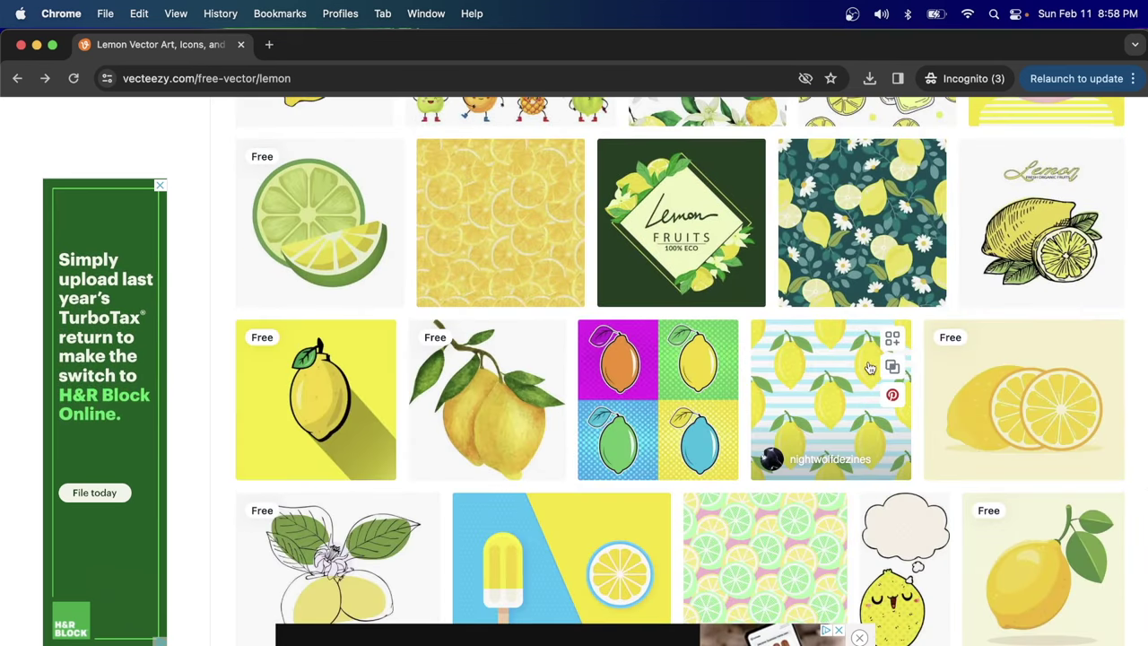
scroll(492, 409, "up", 8)
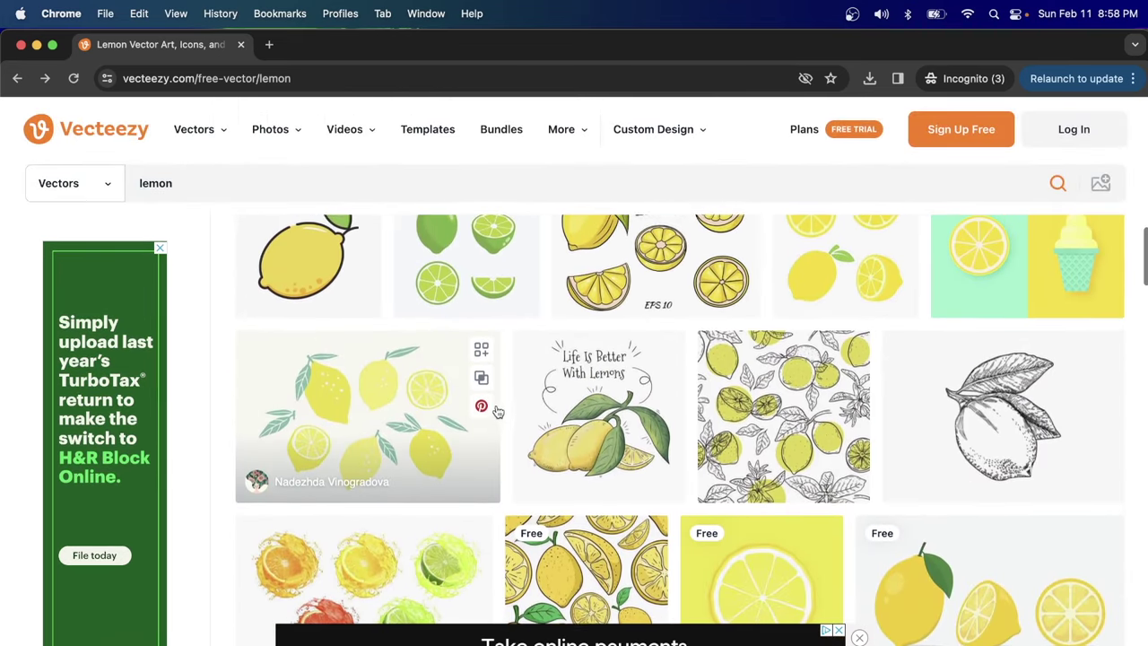
Return to the contributor Content Manager window and look over the uploaded images awaiting data
left_click_drag(361, 54, 631, 54)
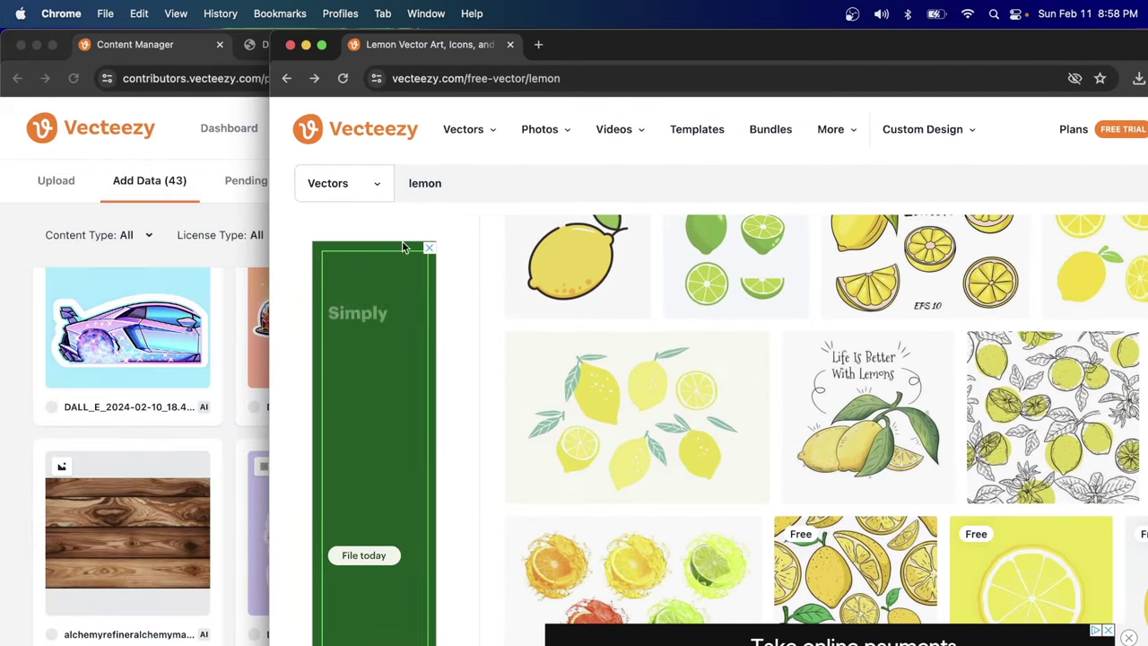
left_click(101, 447)
scroll(762, 538, "down", 1)
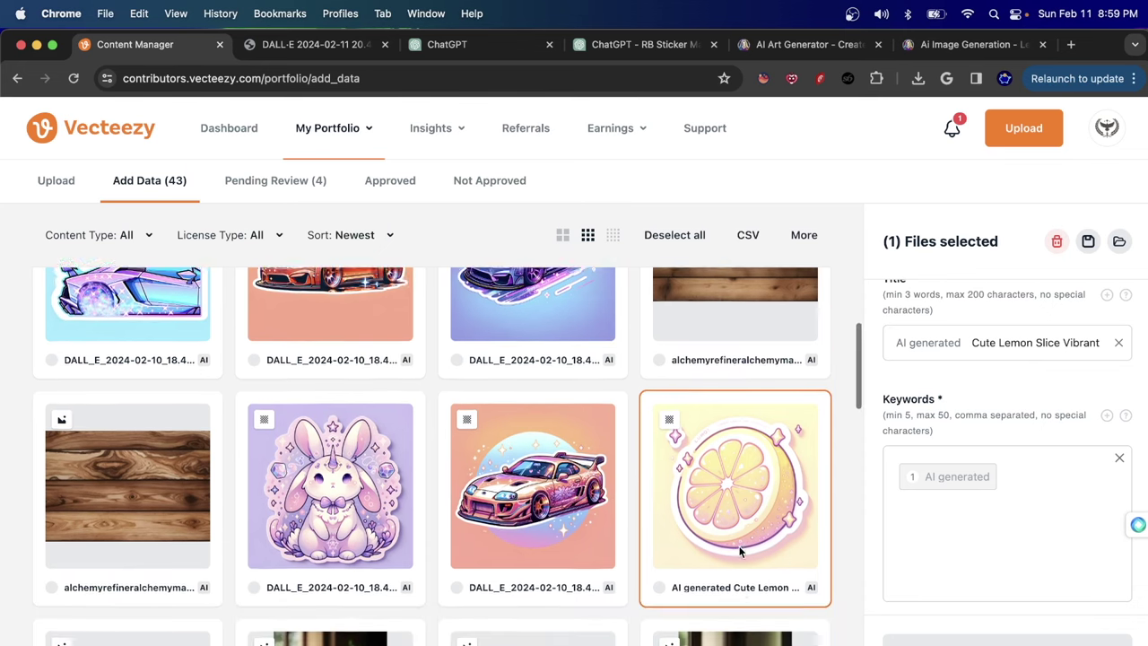
scroll(743, 544, "up", 2)
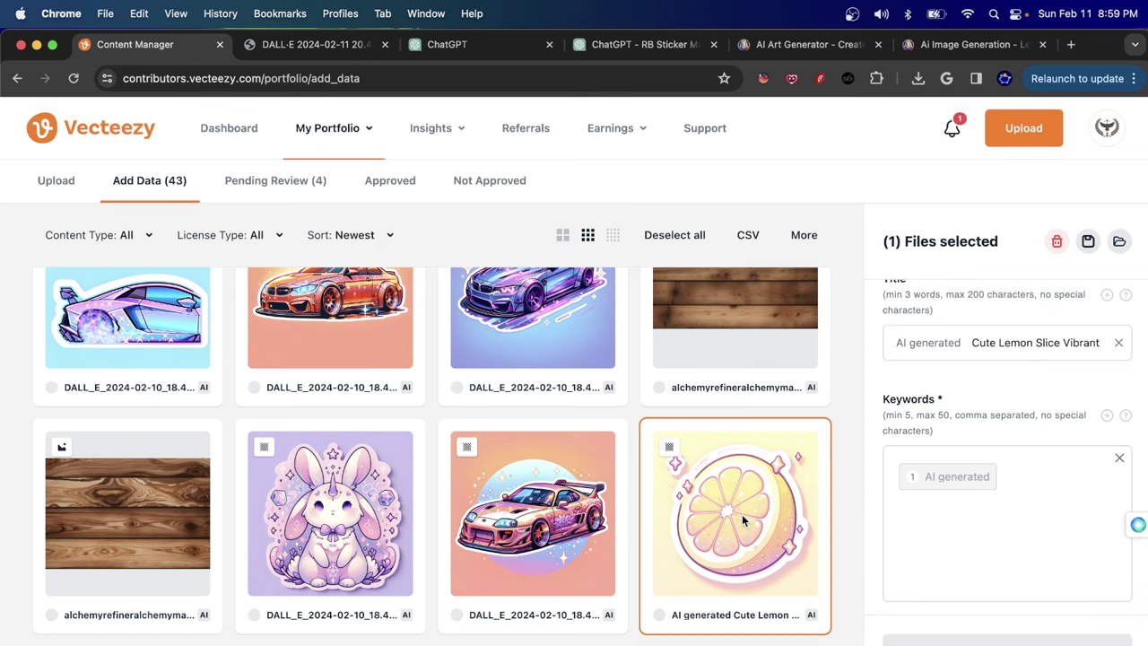
scroll(741, 515, "up", 5)
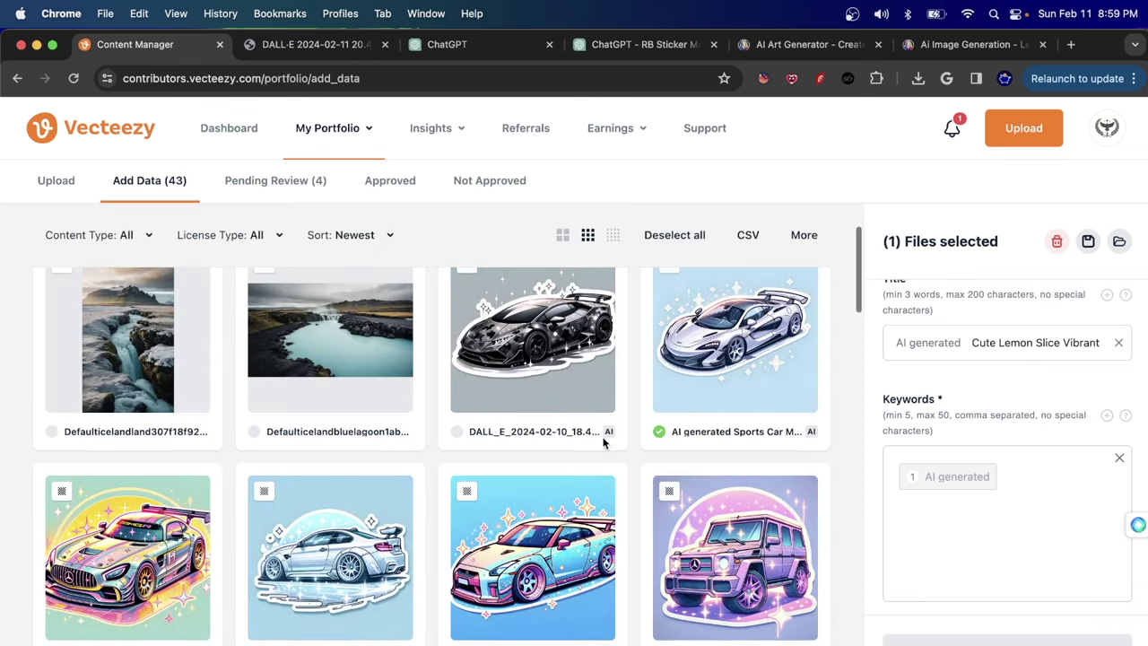
Select the range of nine car stickers from the black Lamborghini through the purple sports car on the purple background
left_click(564, 404)
scroll(556, 449, "down", 2)
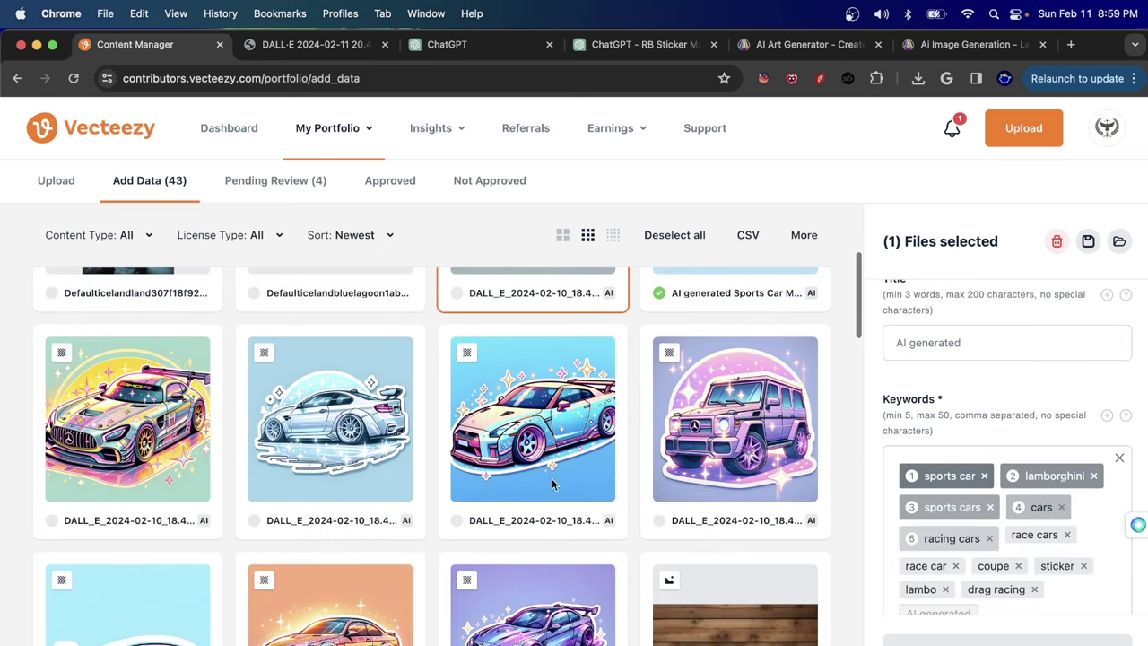
left_click(556, 609, "shift")
scroll(762, 430, "up", 2)
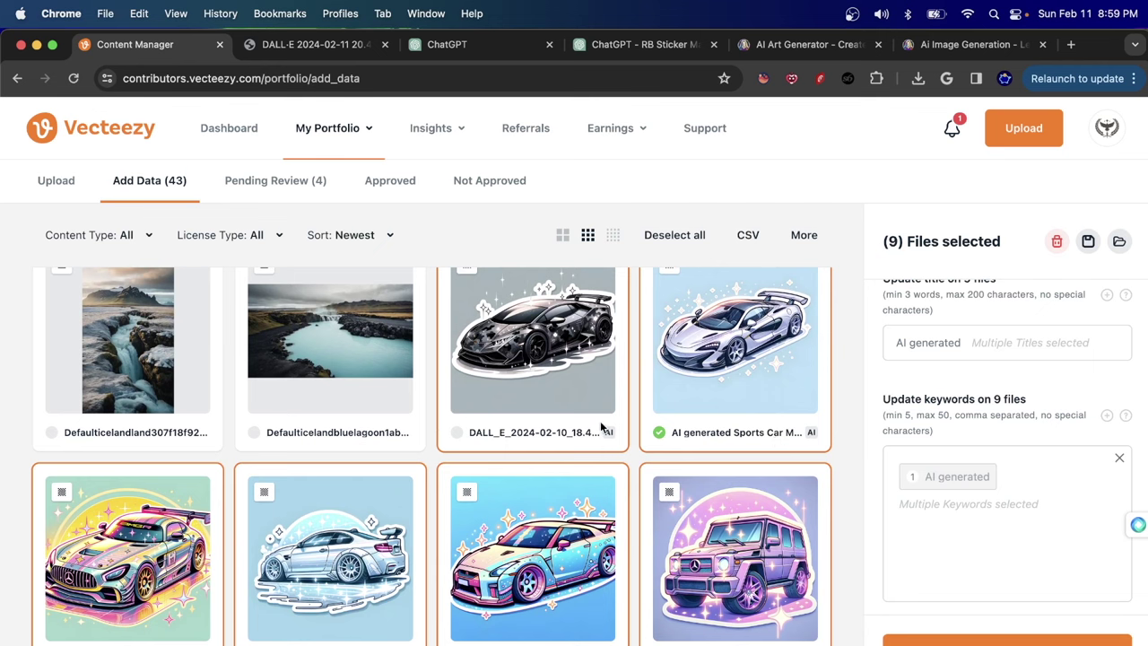
Compare the existing keywords of the black Lamborghini sticker with those of the blue Nissan GTR sticker
left_click(576, 392)
left_click(626, 520)
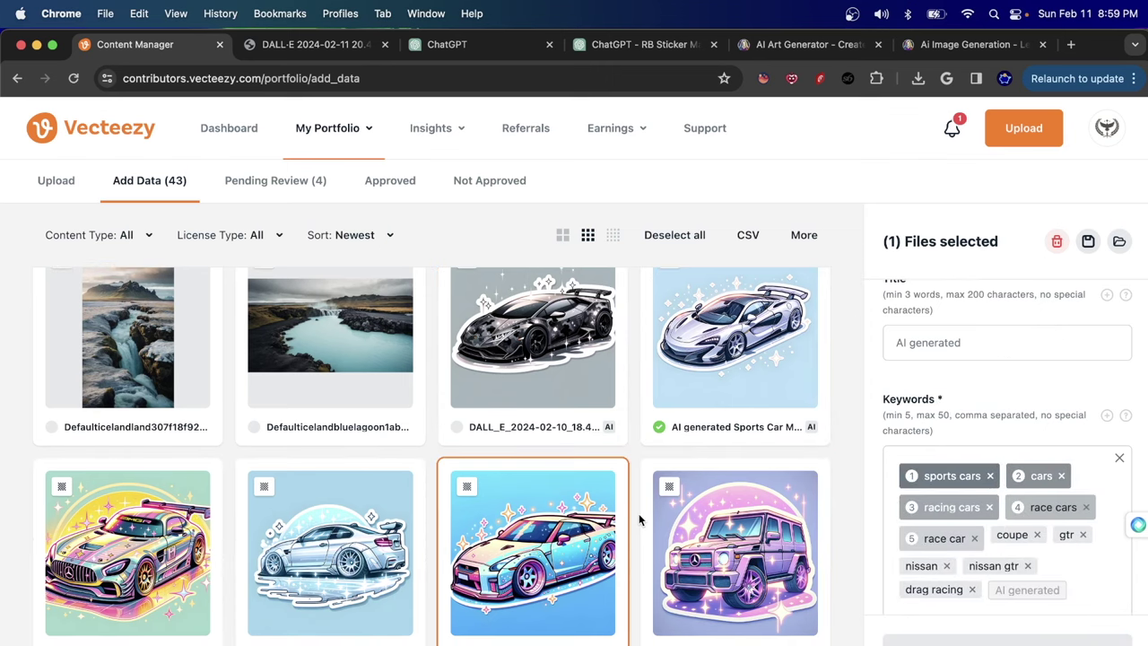
left_click(576, 401)
left_click(681, 422)
left_click(760, 592)
left_click(560, 475)
left_click(563, 399)
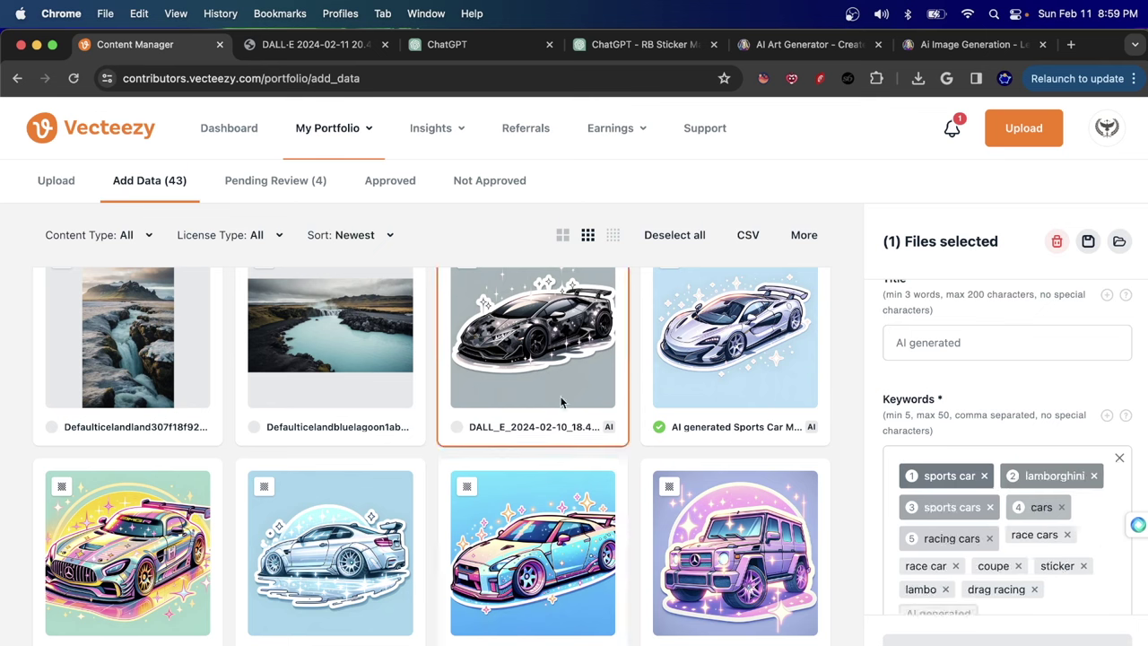
left_click(568, 595)
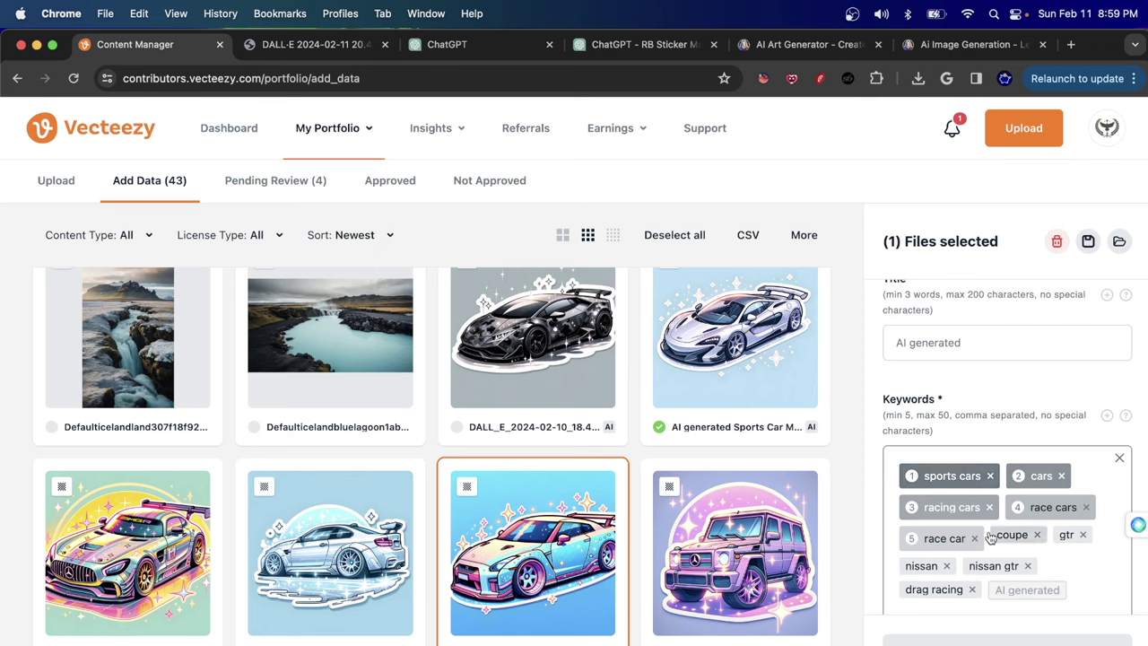
left_click(453, 367)
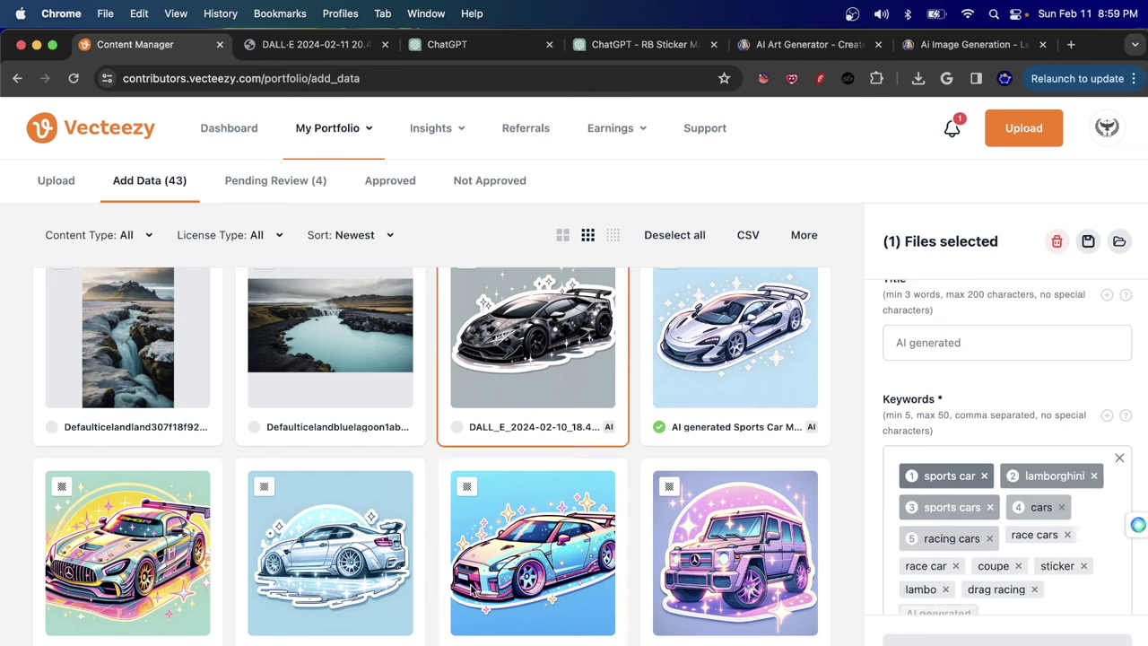
left_click(497, 538)
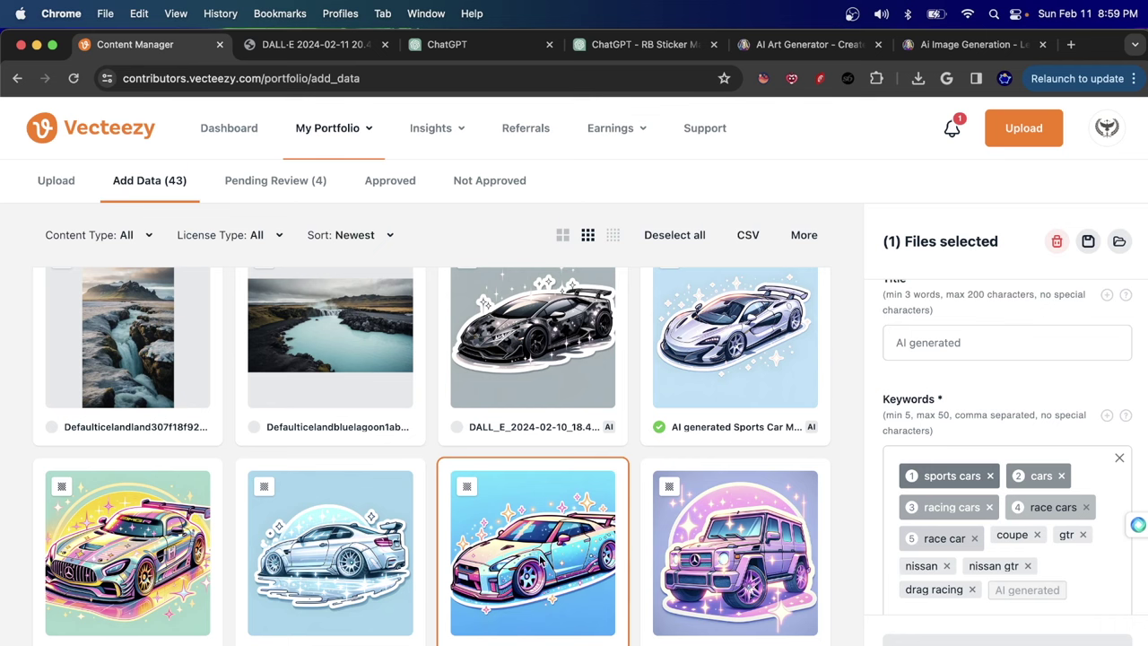
Select the five car stickers from the black Lamborghini through the blue Nissan GTR for shared keyword editing
scroll(518, 556, "down", 2)
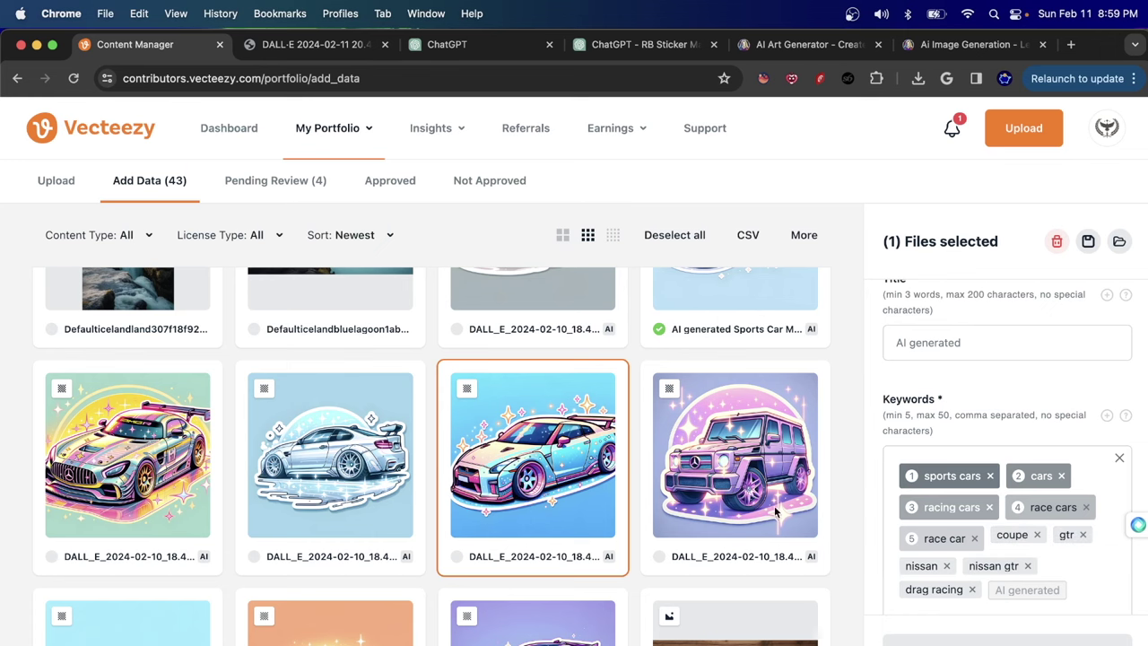
scroll(822, 515, "up", 3)
left_click(572, 424)
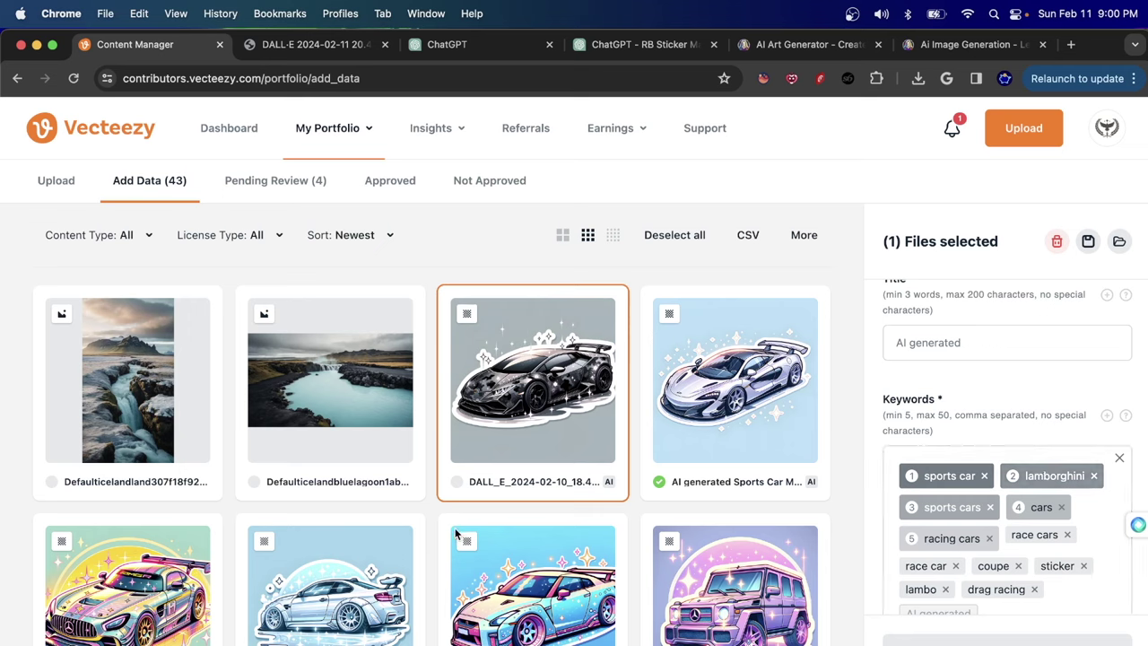
scroll(977, 511, "down", 2)
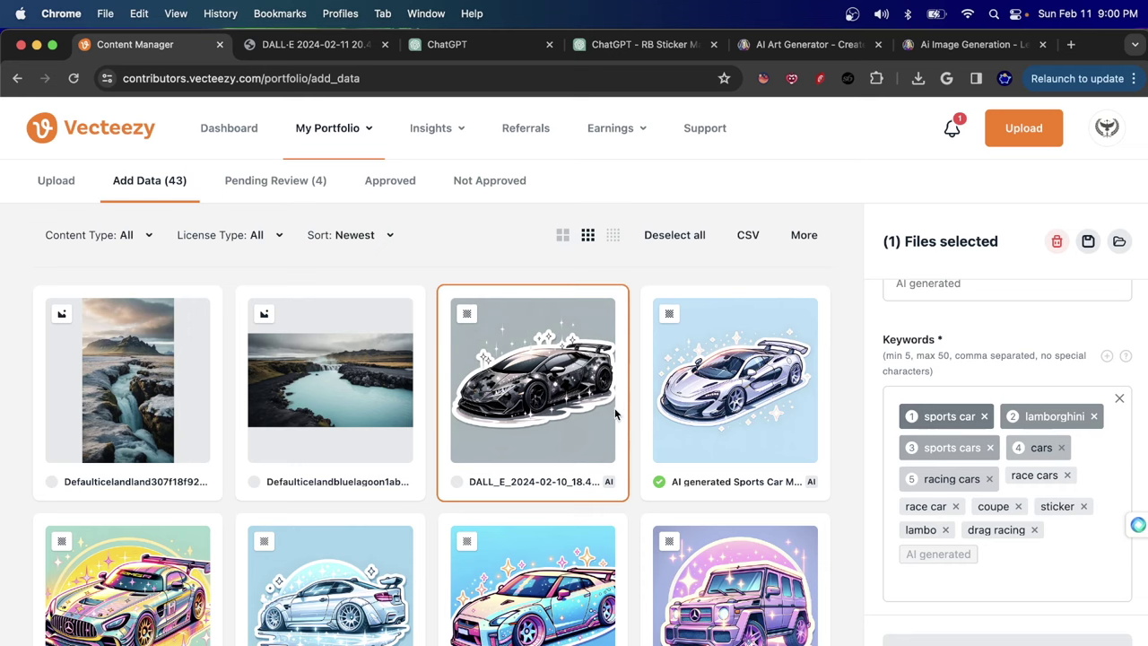
left_click(516, 627, "shift")
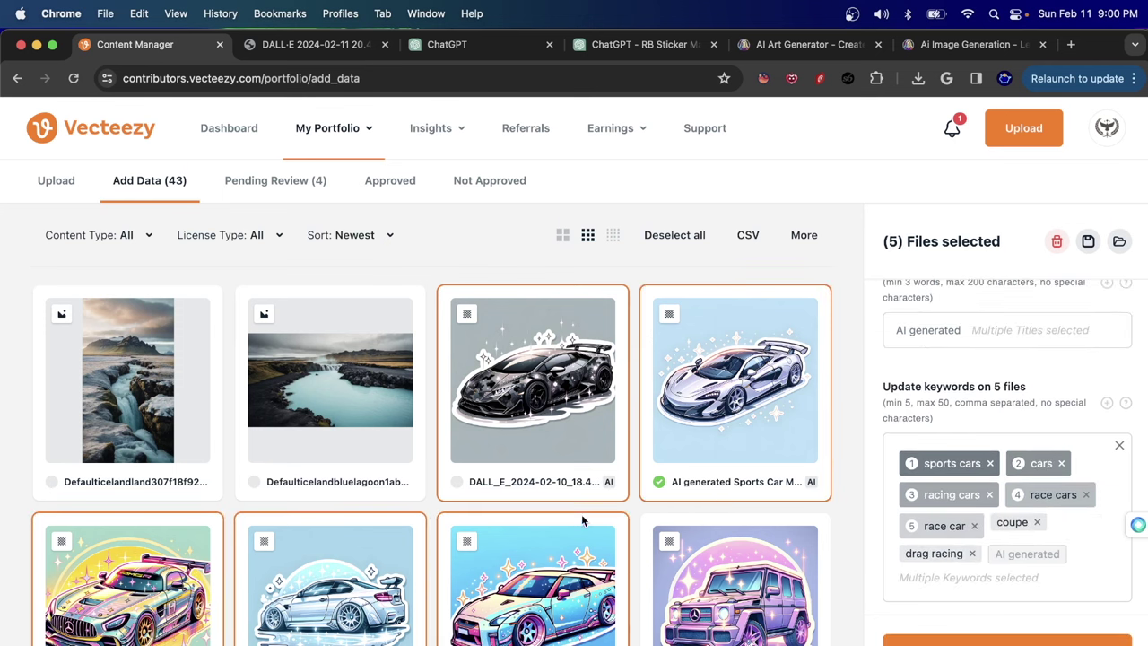
Generate keyword tags for "drag car" with the Stockbubbler extension and read through them
left_click(762, 78)
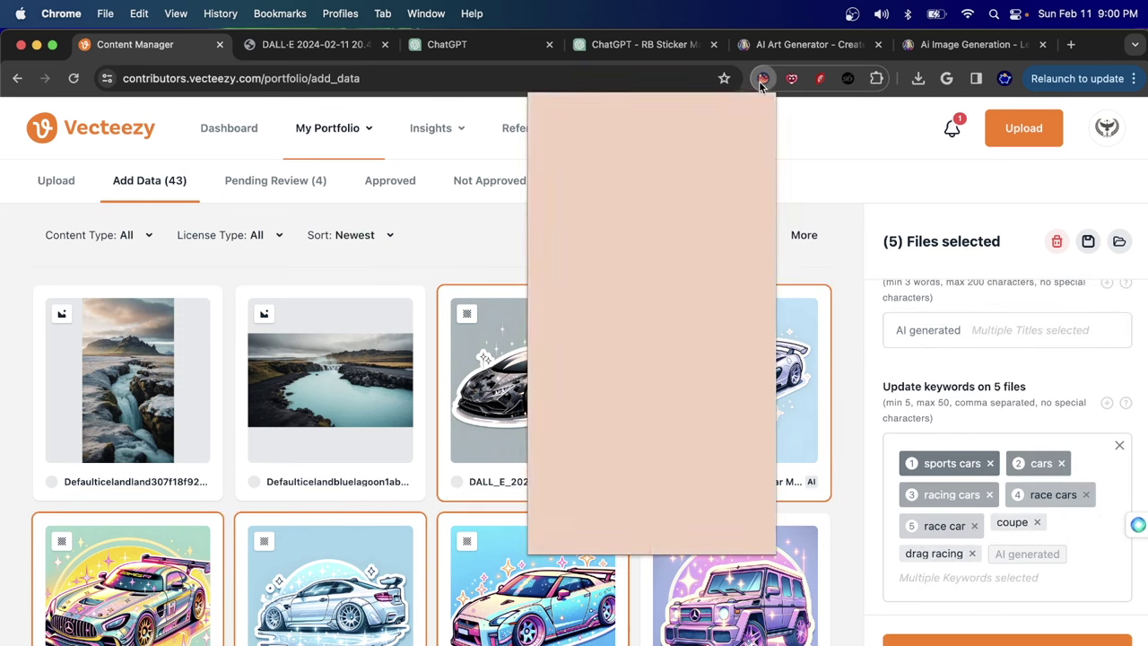
left_click(578, 169)
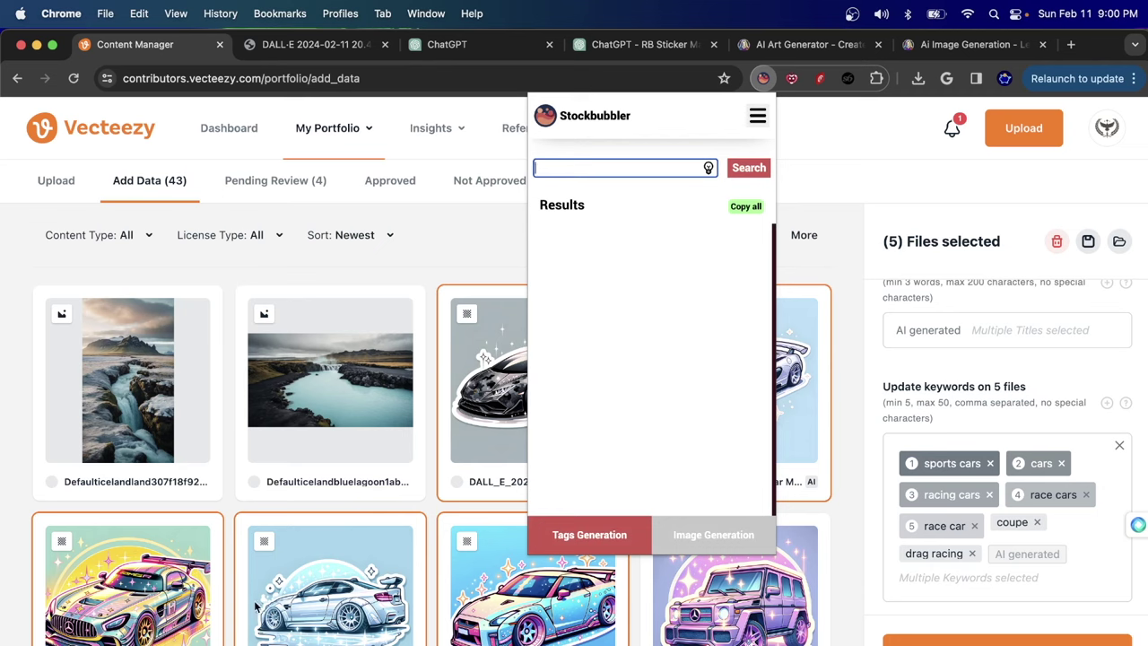
type("drag car")
left_click(748, 167)
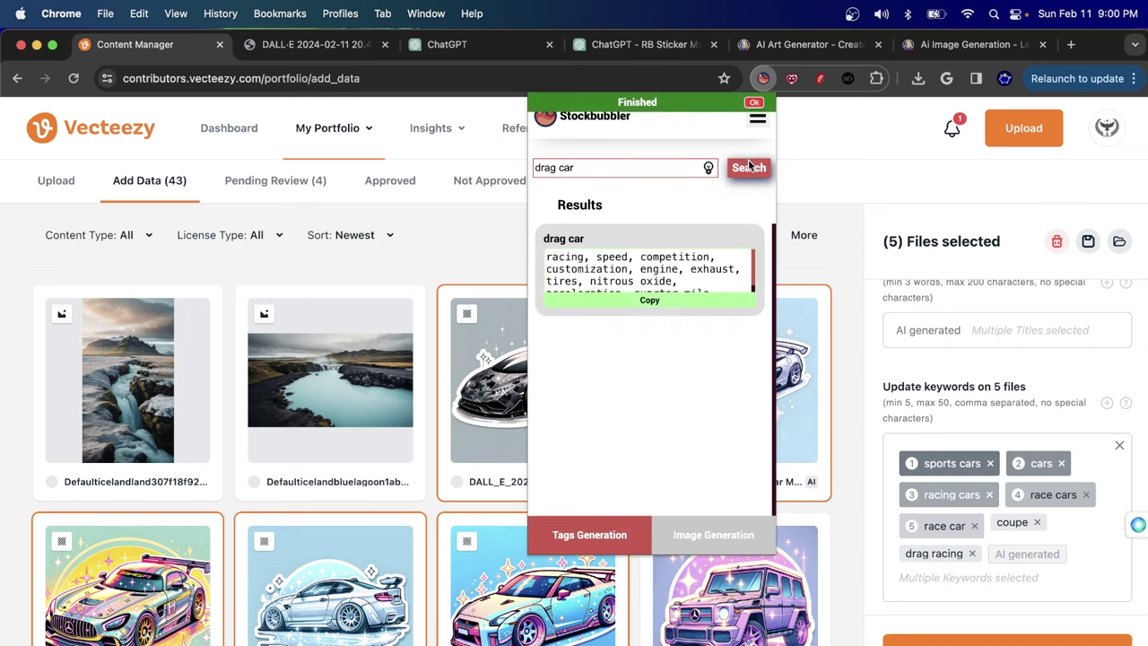
scroll(667, 275, "down", 2)
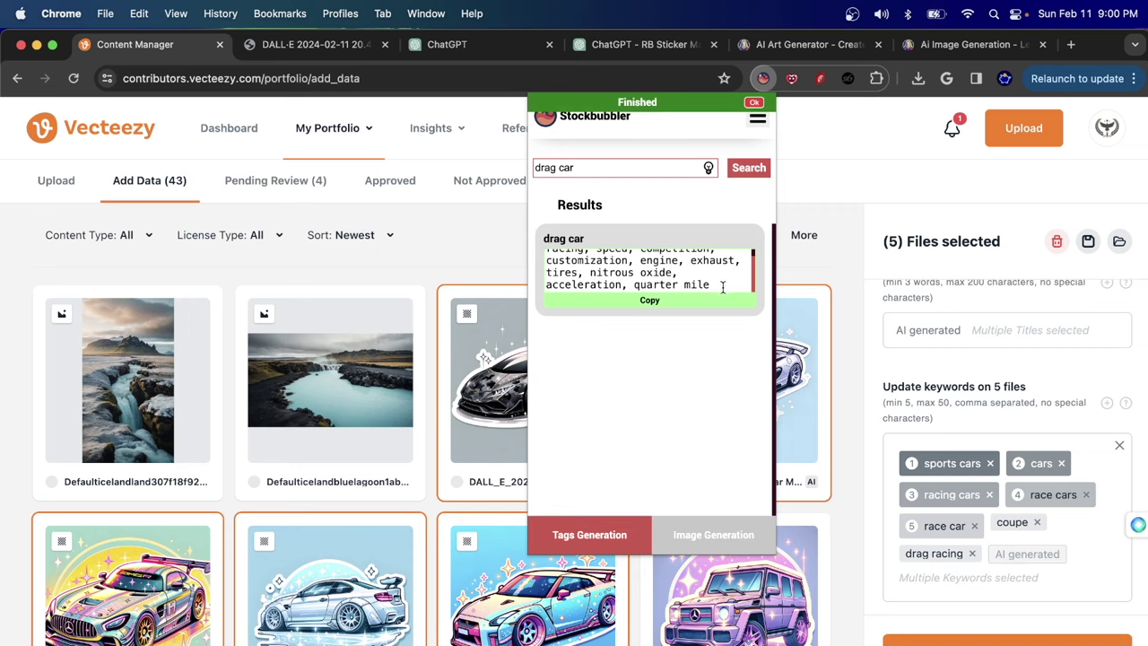
scroll(681, 260, "up", 1)
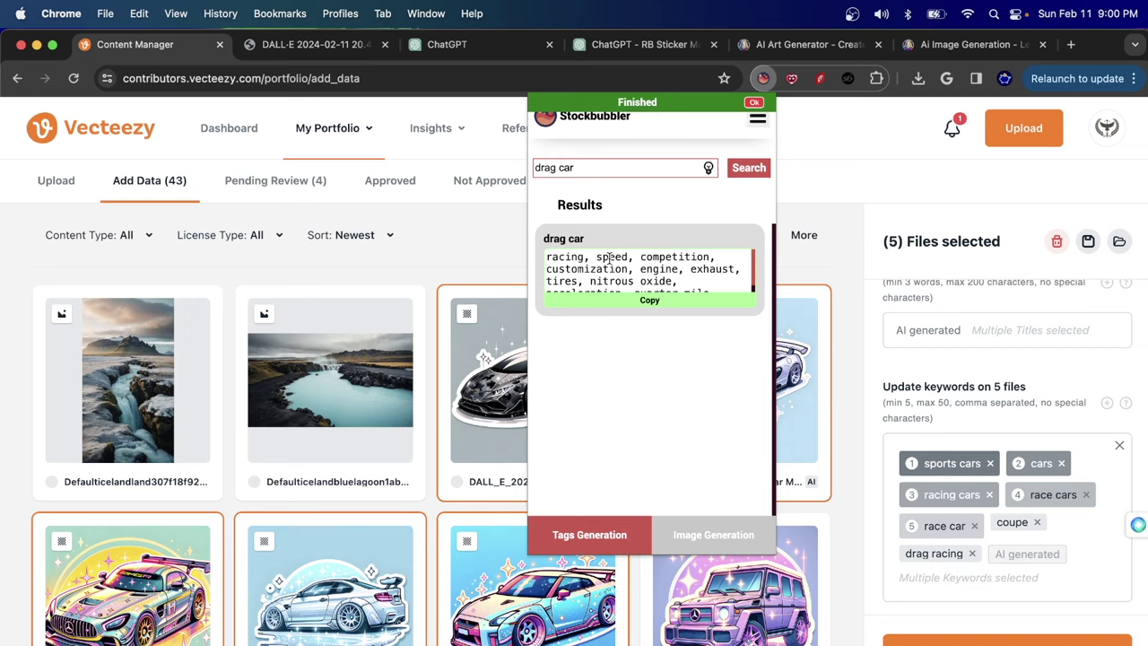
scroll(629, 262, "down", 1)
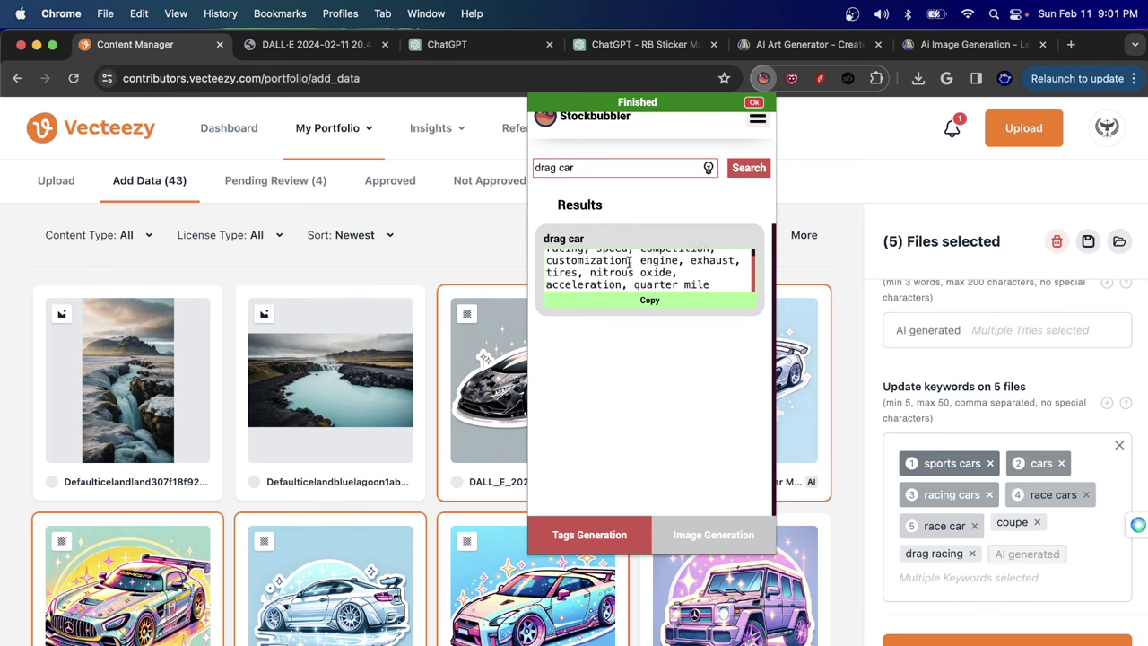
scroll(630, 261, "up", 1)
scroll(640, 265, "down", 1)
Copy the generated "drag car" tags and add them to the keywords of the five selected files
left_click(701, 302)
left_click(1047, 579)
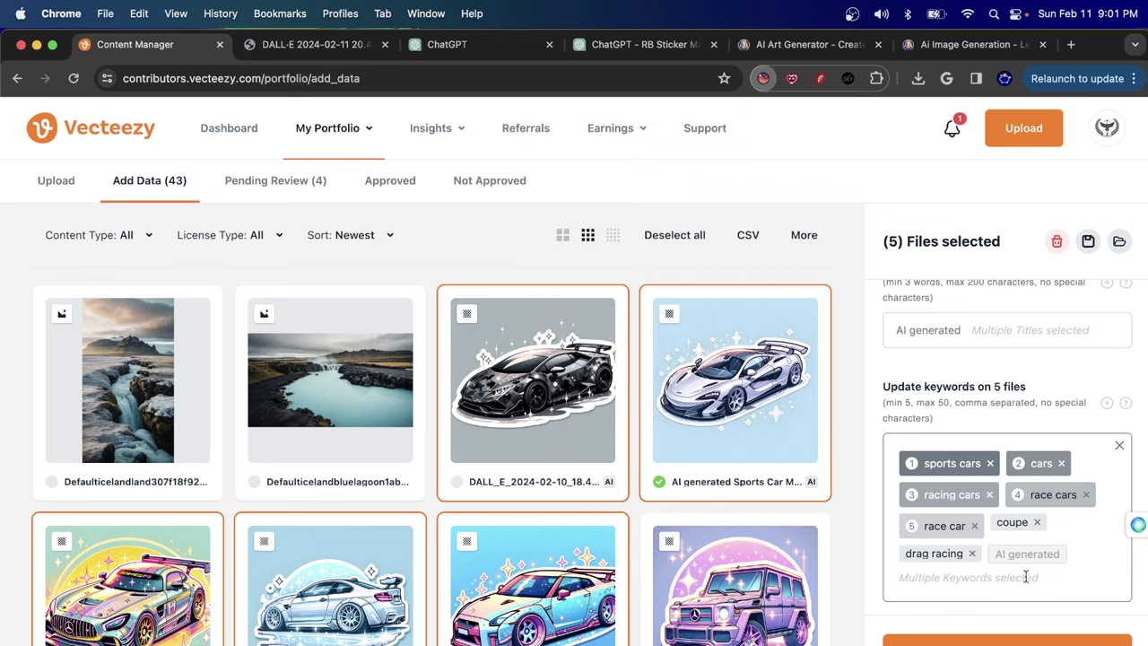
key("super+v")
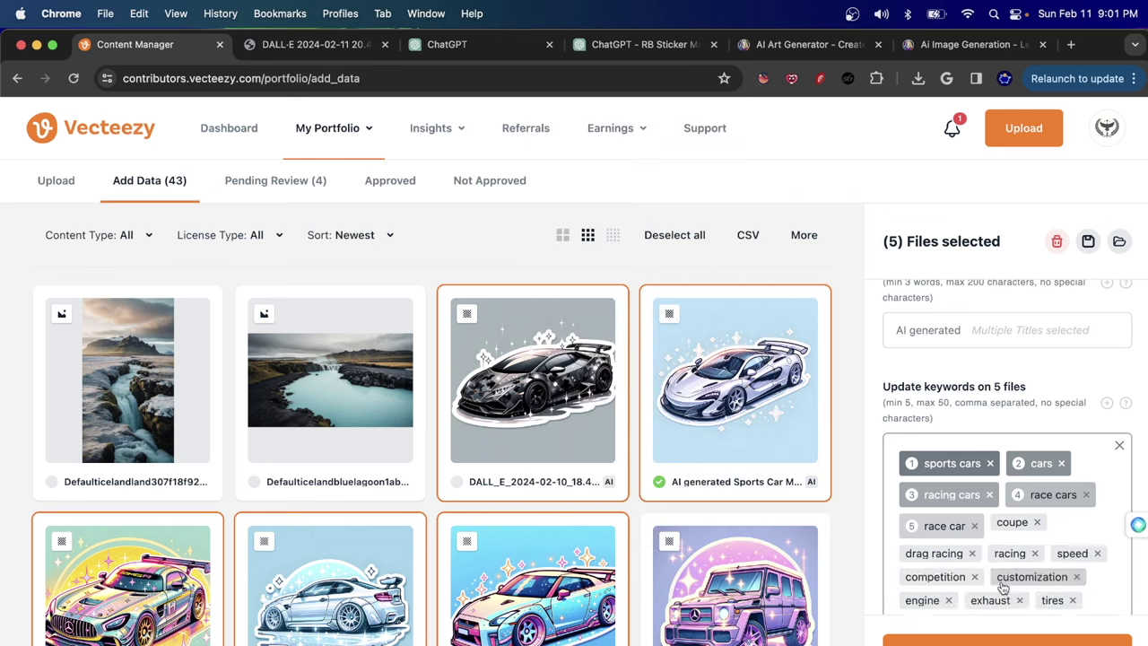
Generate keyword tags for "sports car" with Stockbubbler, review them and copy the list
left_click(764, 78)
left_click(540, 170)
type("sports car")
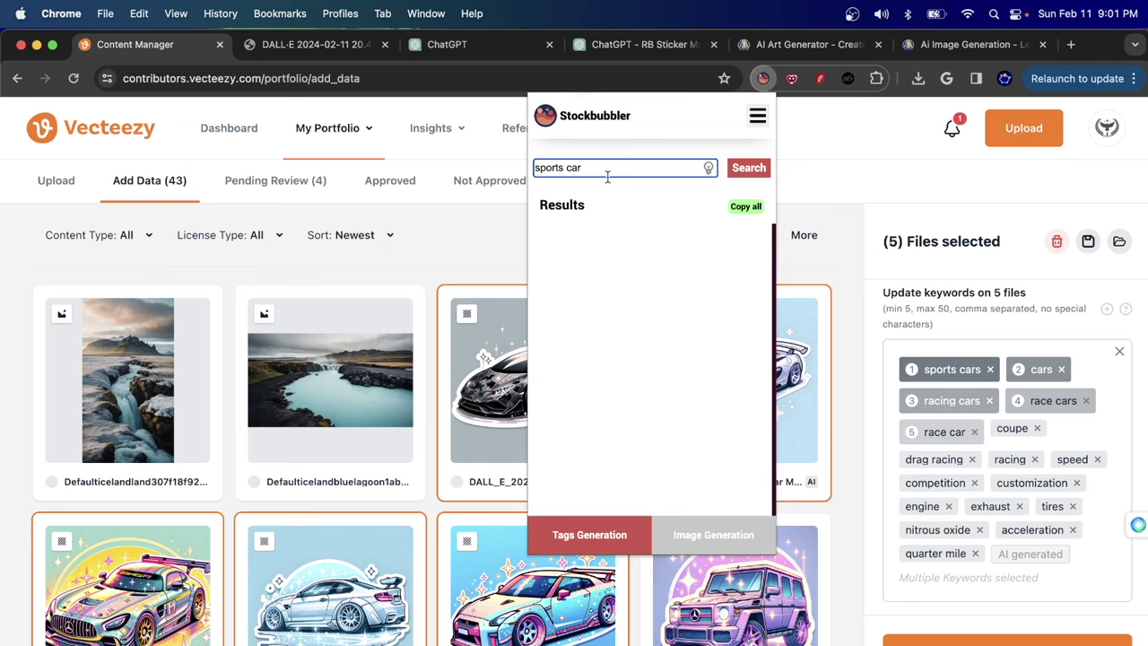
left_click(747, 168)
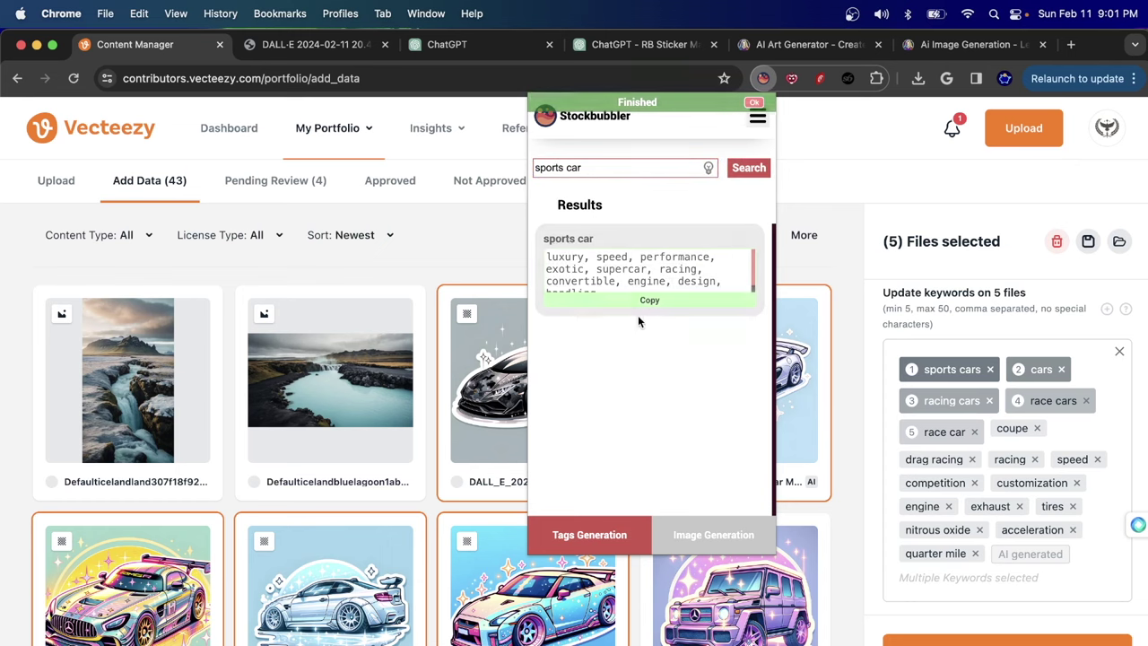
scroll(606, 284, "down", 1)
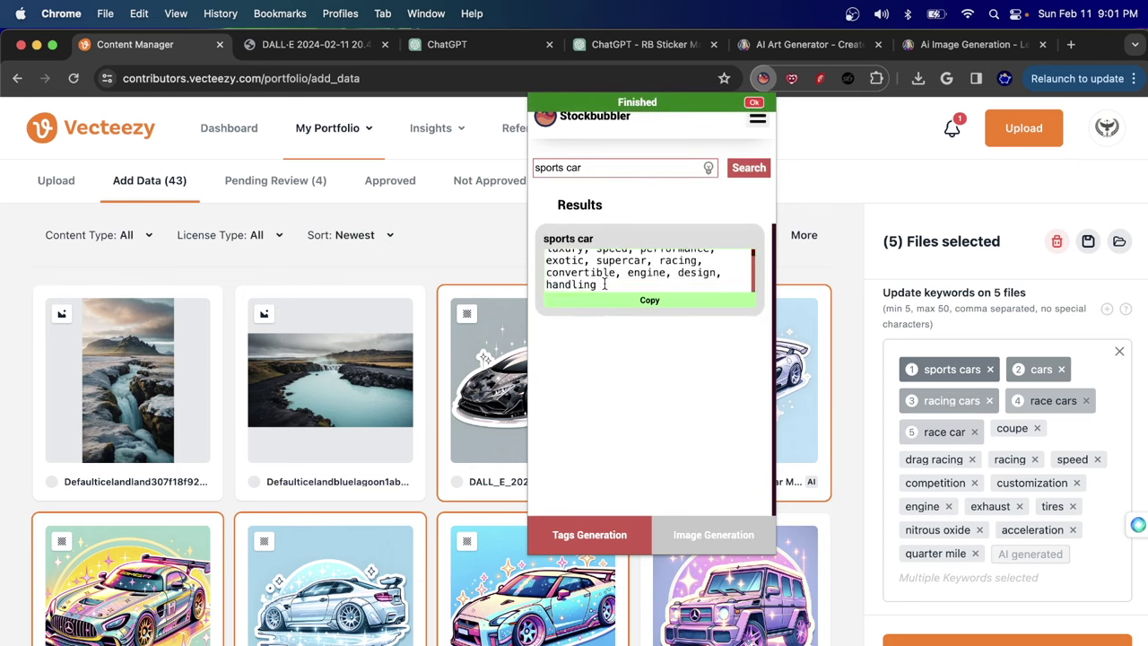
scroll(601, 284, "up", 1)
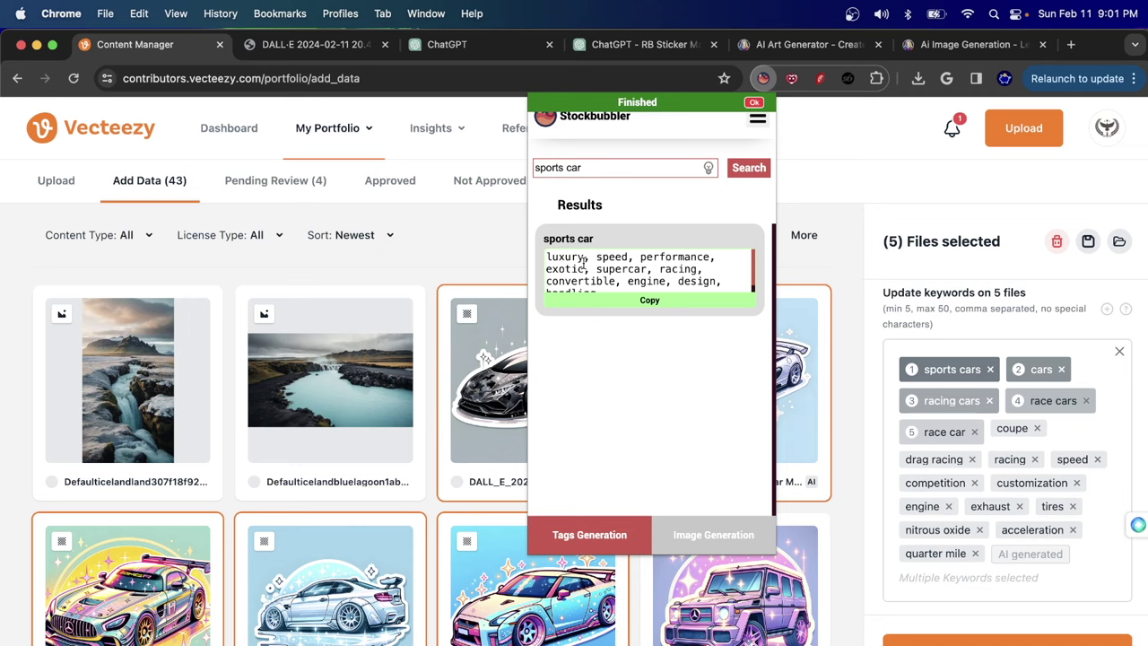
scroll(675, 266, "down", 1)
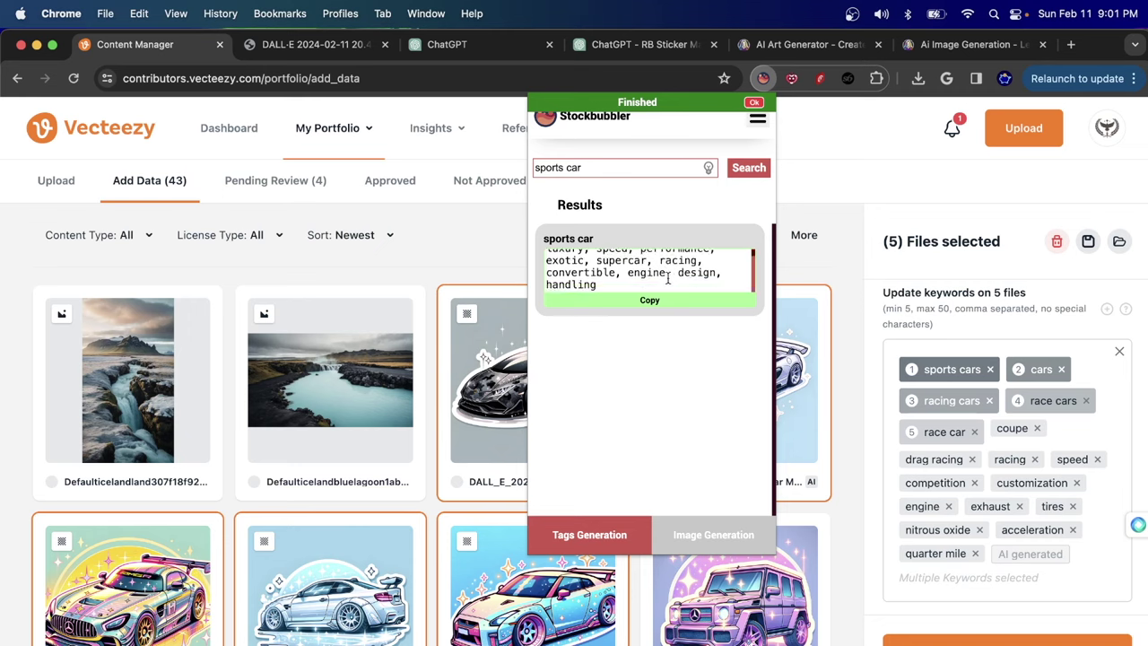
left_click(631, 300)
scroll(604, 287, "up", 1)
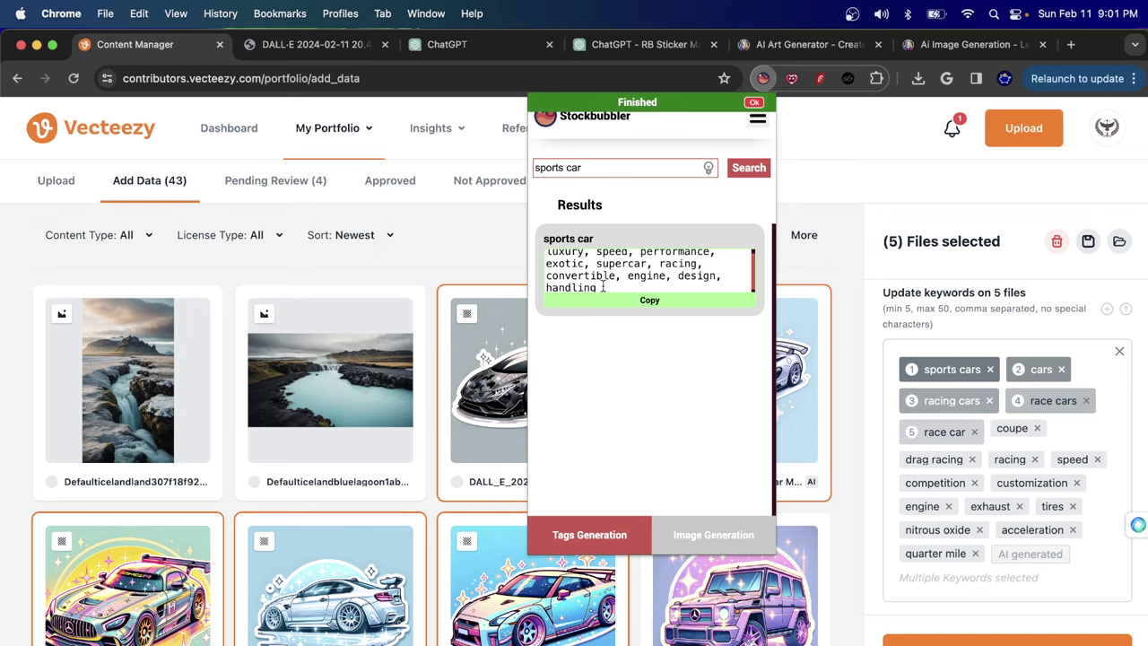
Add the generated "sports car" tags to the keywords of the five selected files and save the metadata
left_click_drag(604, 288, 525, 223)
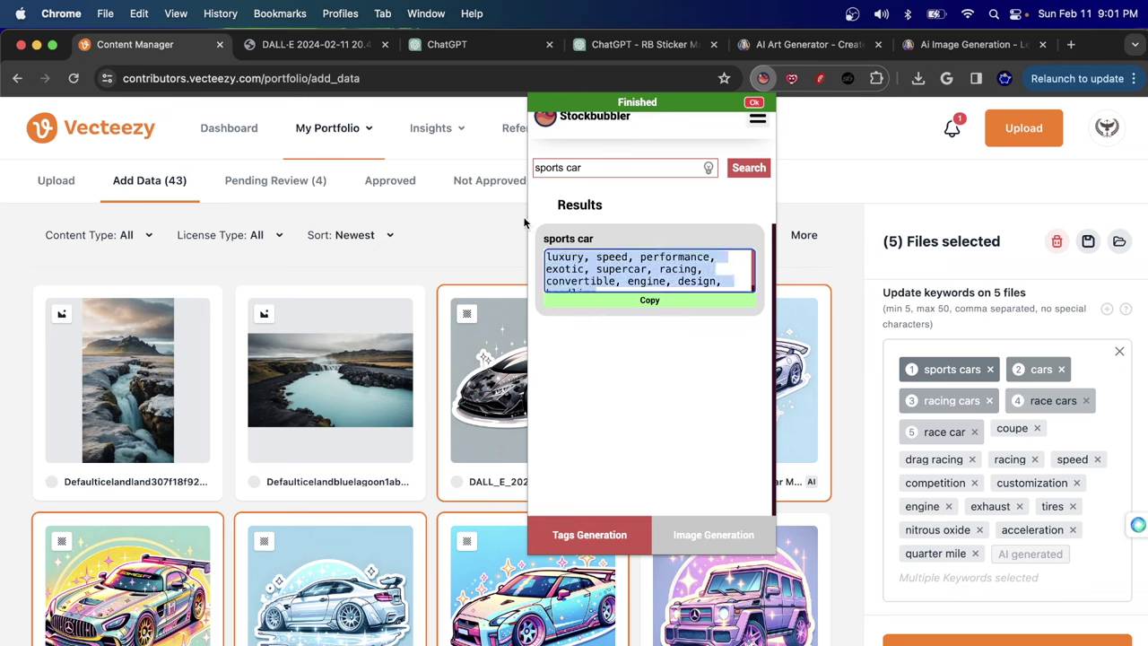
left_click(986, 578)
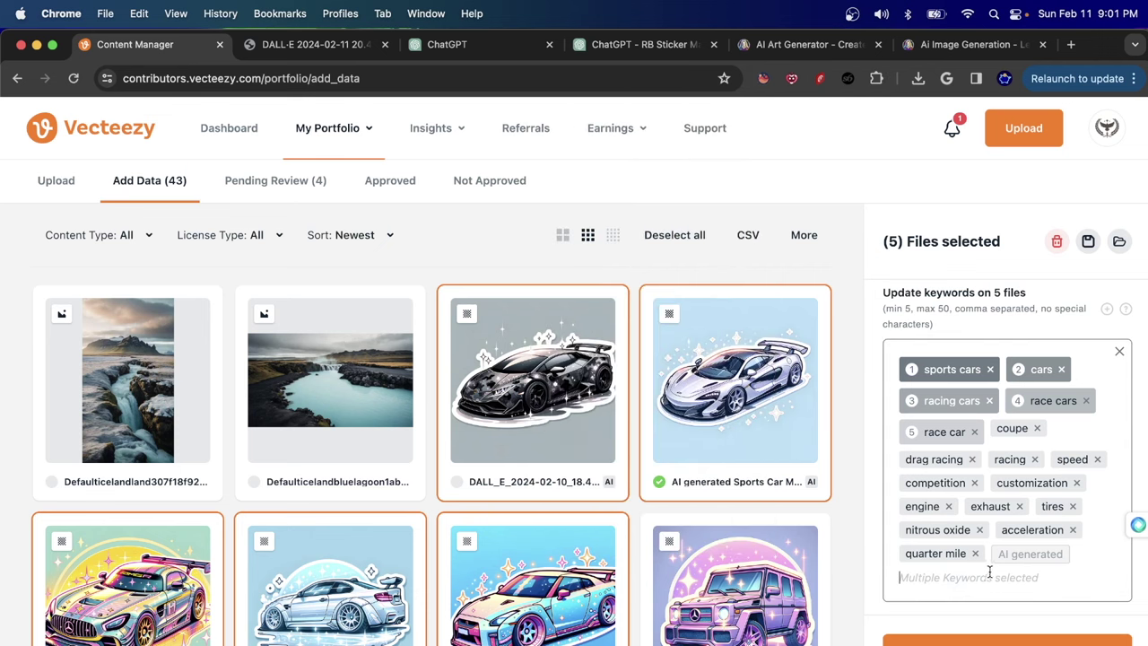
key("cmd+v")
scroll(950, 553, "down", 1)
scroll(953, 484, "down", 1)
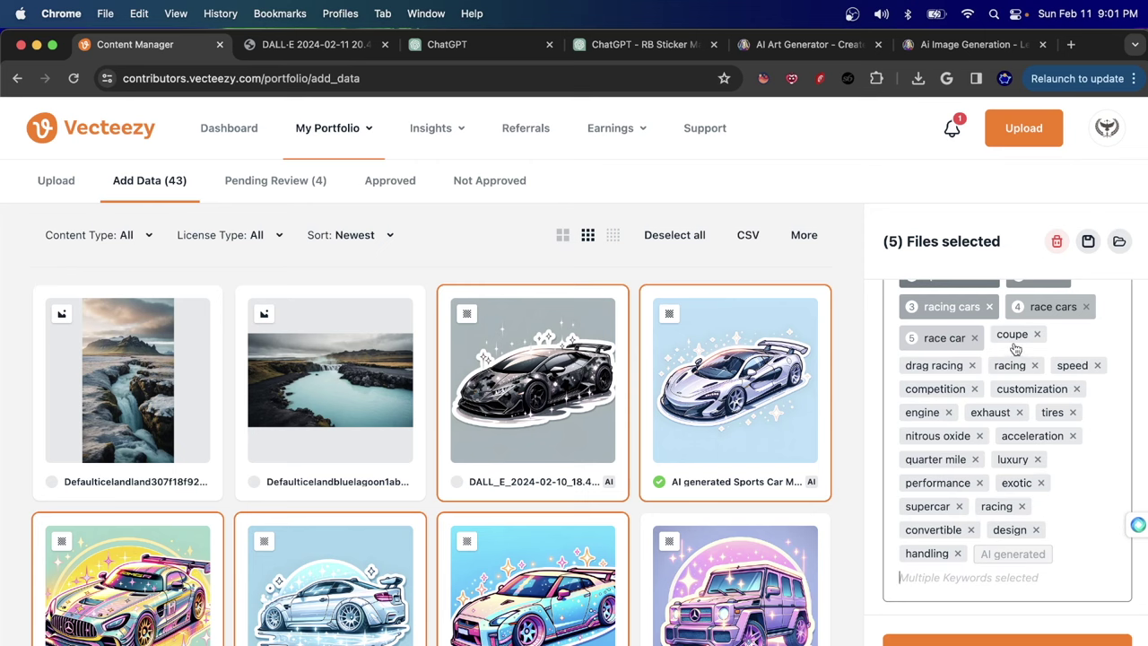
scroll(1087, 443, "up", 5)
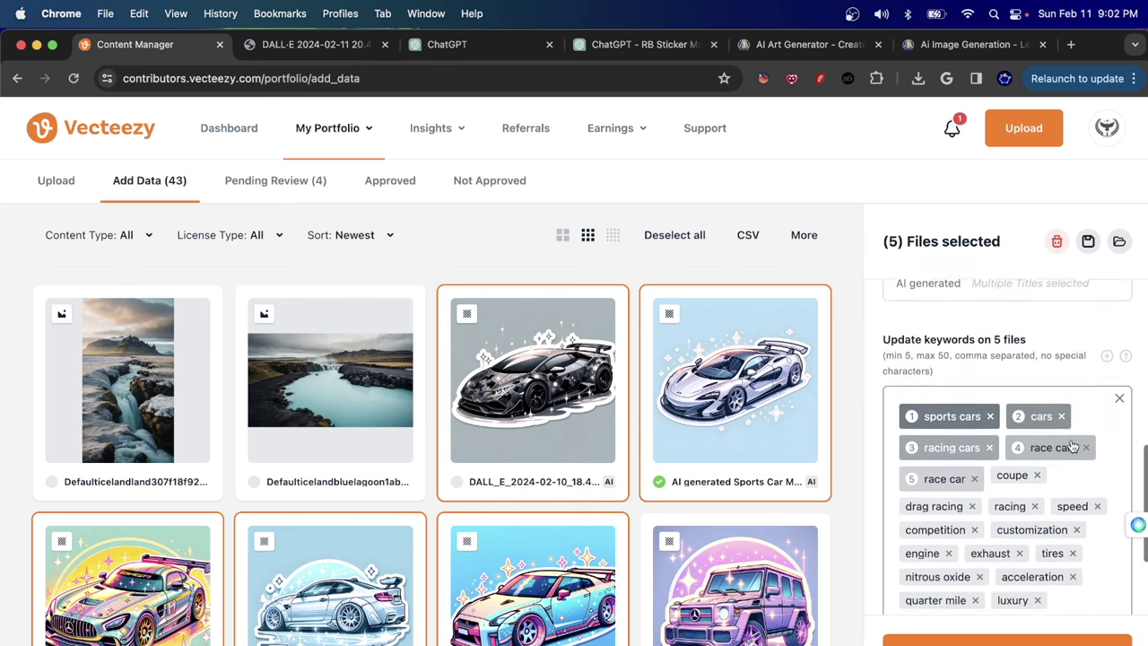
scroll(1103, 449, "down", 3)
scroll(1124, 461, "down", 2)
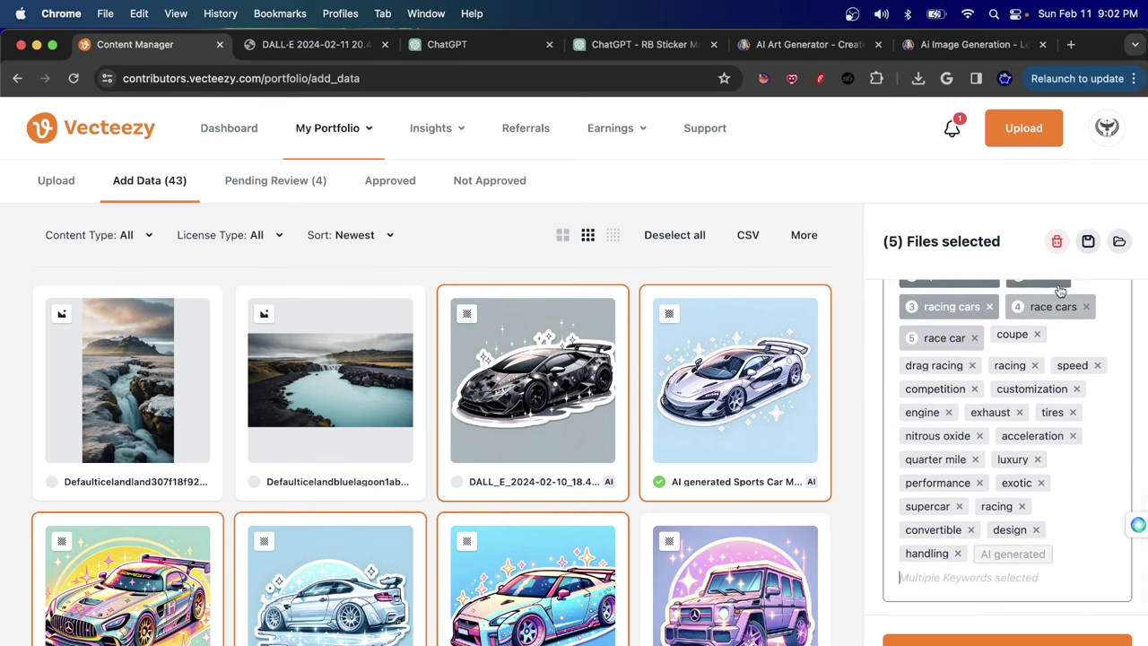
left_click(1089, 243)
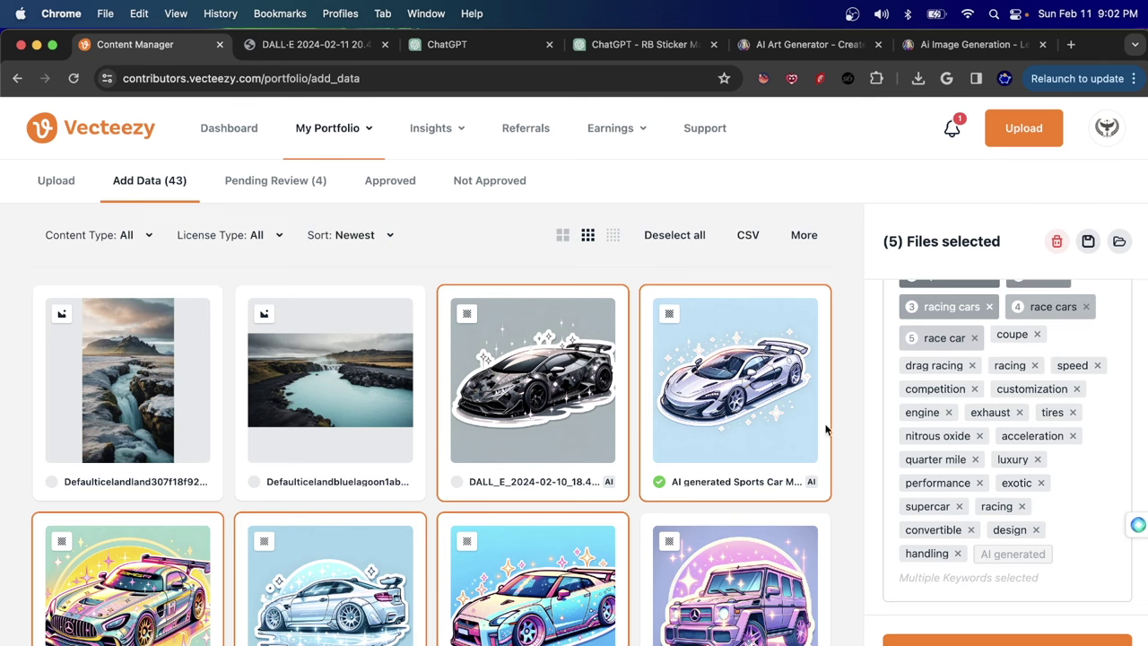
Check the keyword lists of the car stickers one at a time, including the Nissan GTR, BMW, Mercedes and black Lamborghini
left_click(780, 430)
left_click(615, 551)
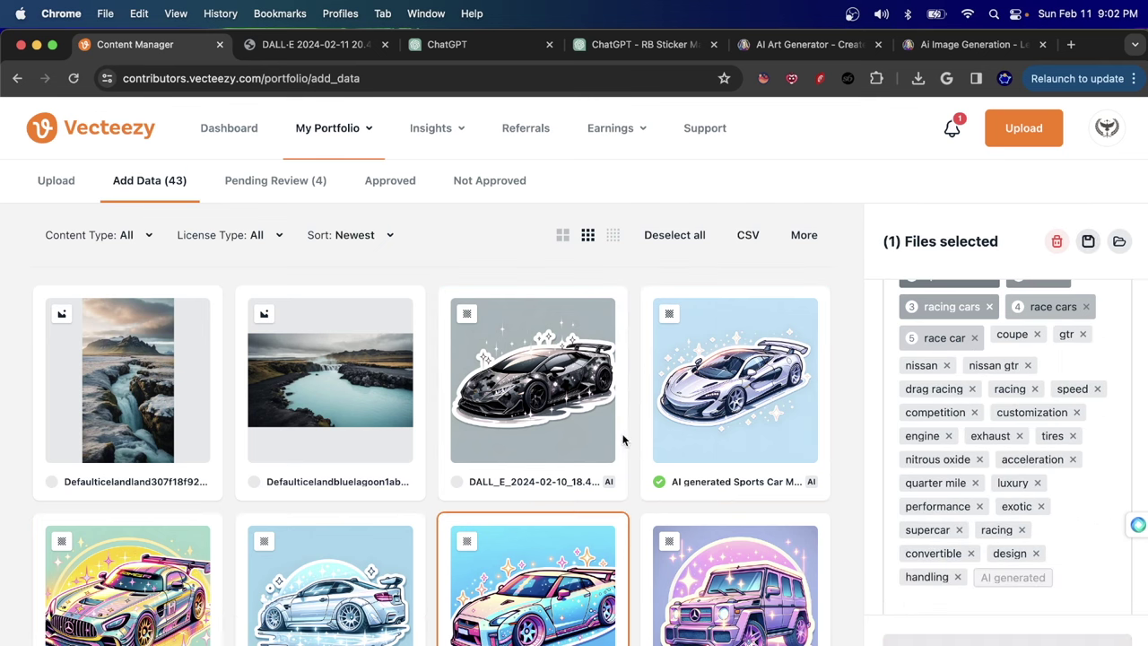
left_click(625, 431)
left_click(385, 597)
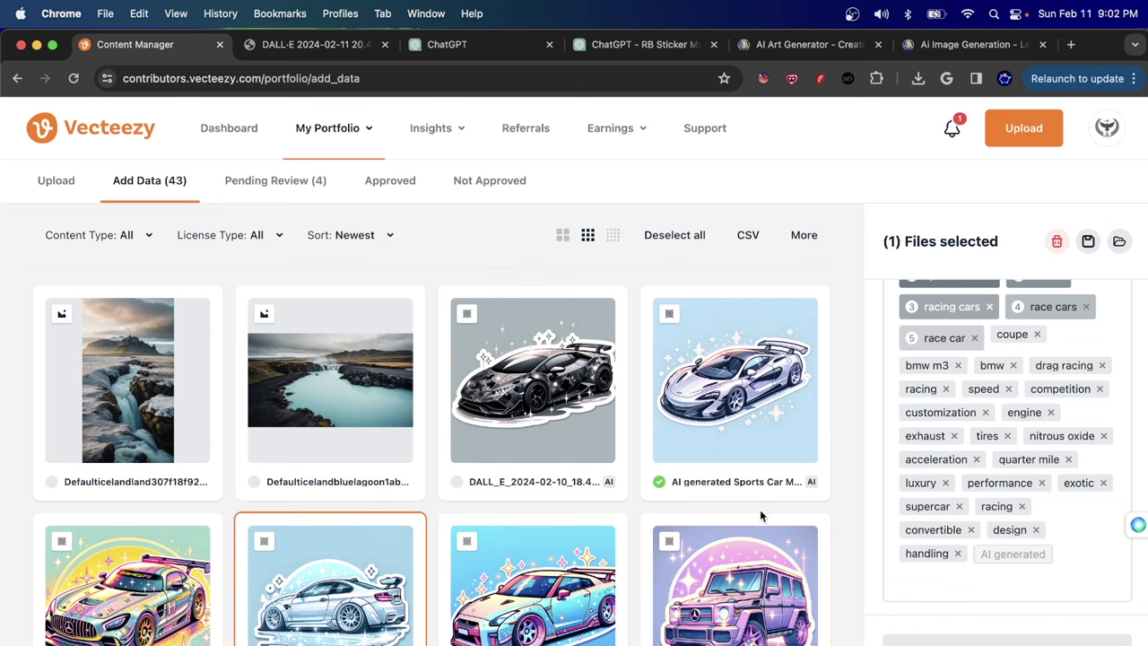
left_click(154, 616)
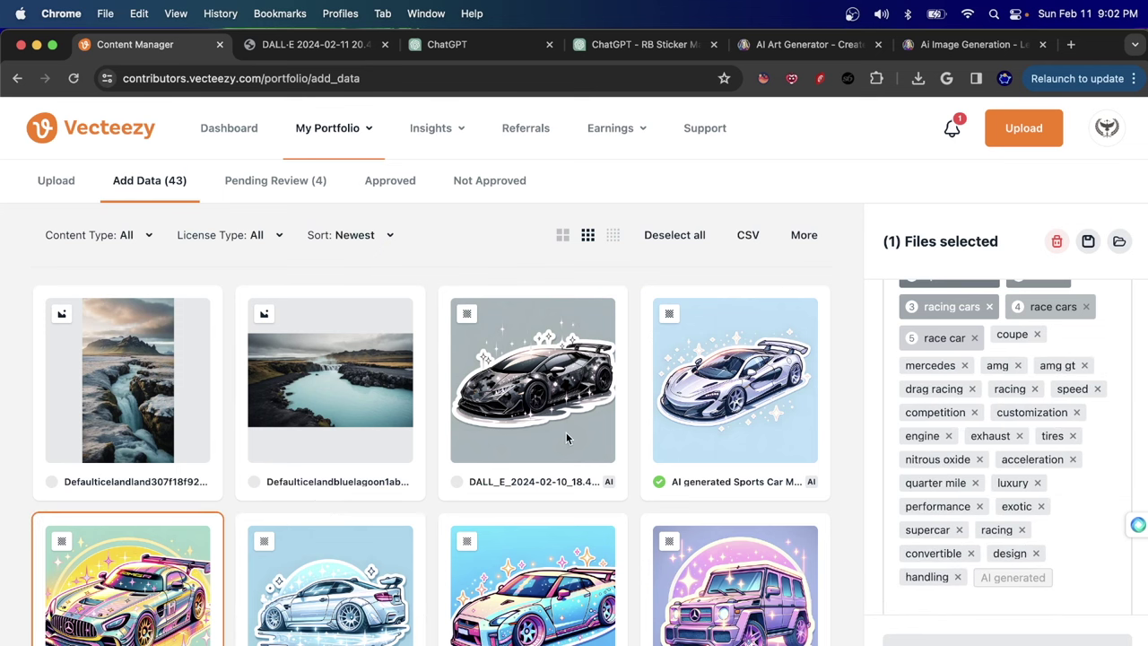
left_click(598, 404)
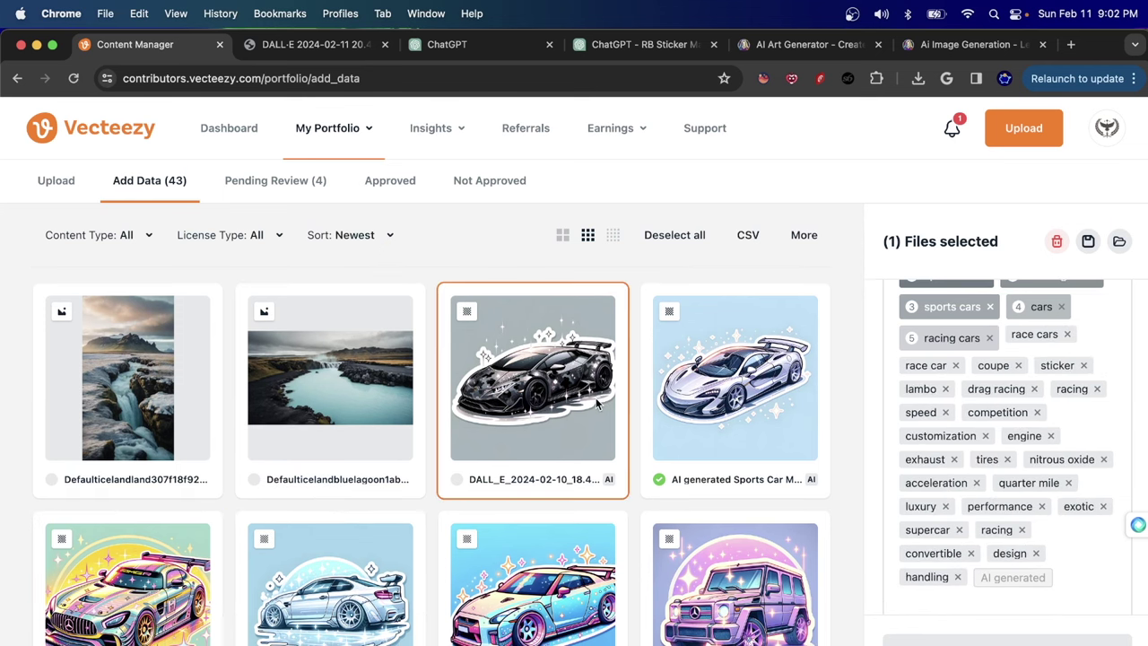
Review the black Lamborghini's license, category, AI settings, title and keywords
scroll(1031, 408, "down", 1)
scroll(1038, 408, "up", 3)
scroll(1039, 408, "up", 5)
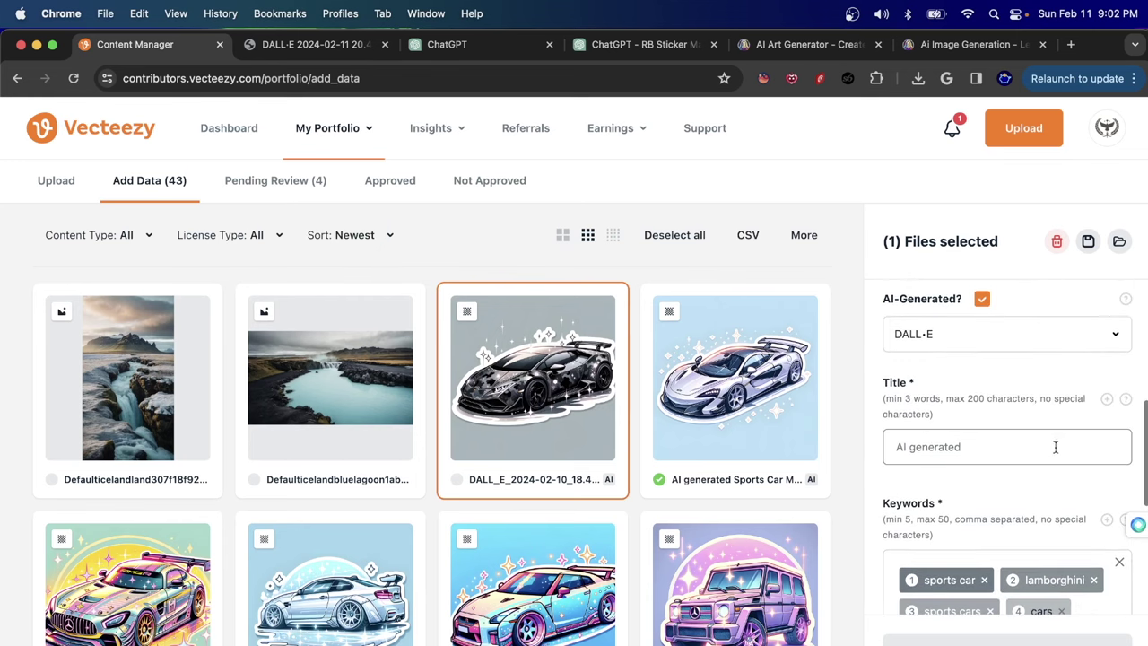
scroll(941, 434, "up", 4)
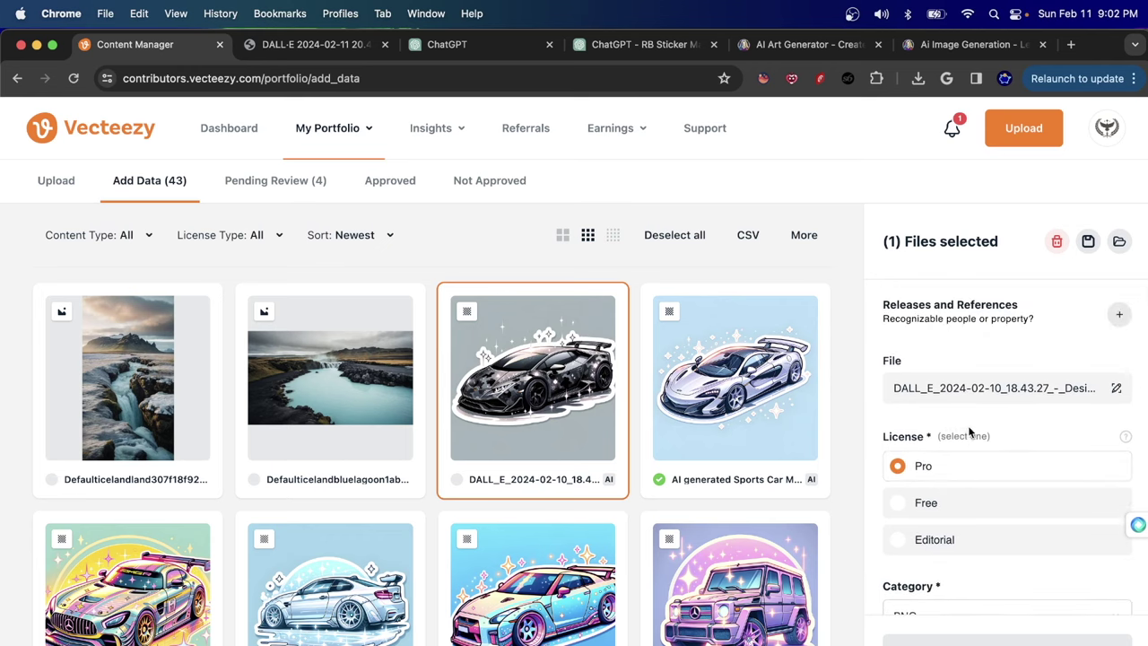
scroll(963, 431, "down", 3)
scroll(955, 423, "down", 2)
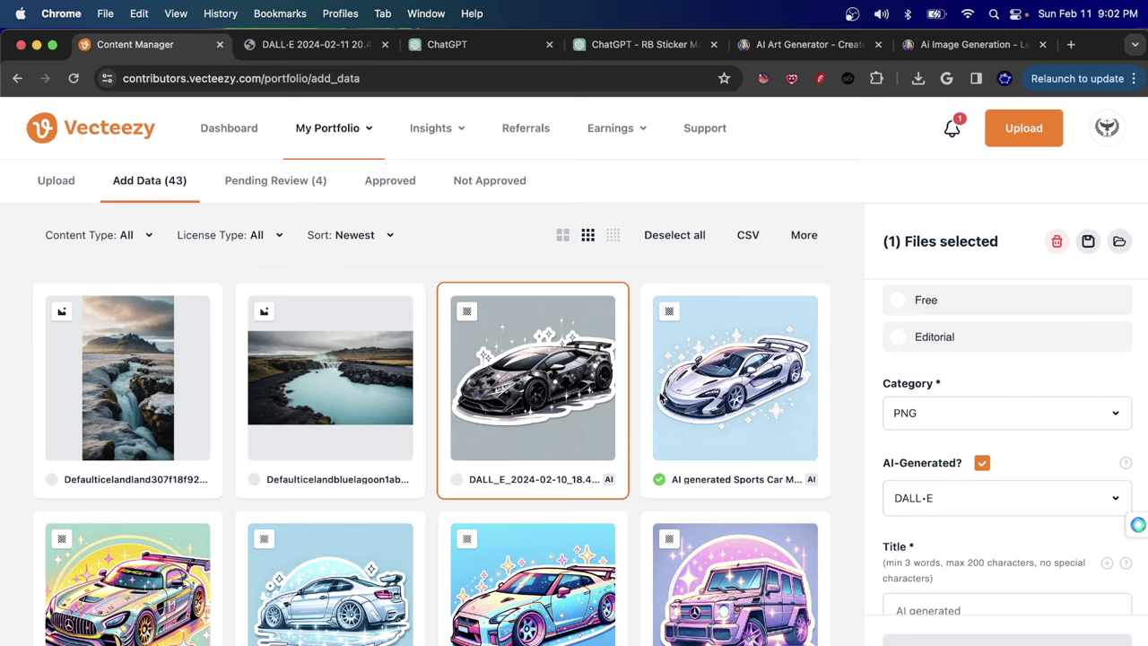
Open the list of files pending review, leaving the data page despite the unsaved changes warning
left_click(321, 196)
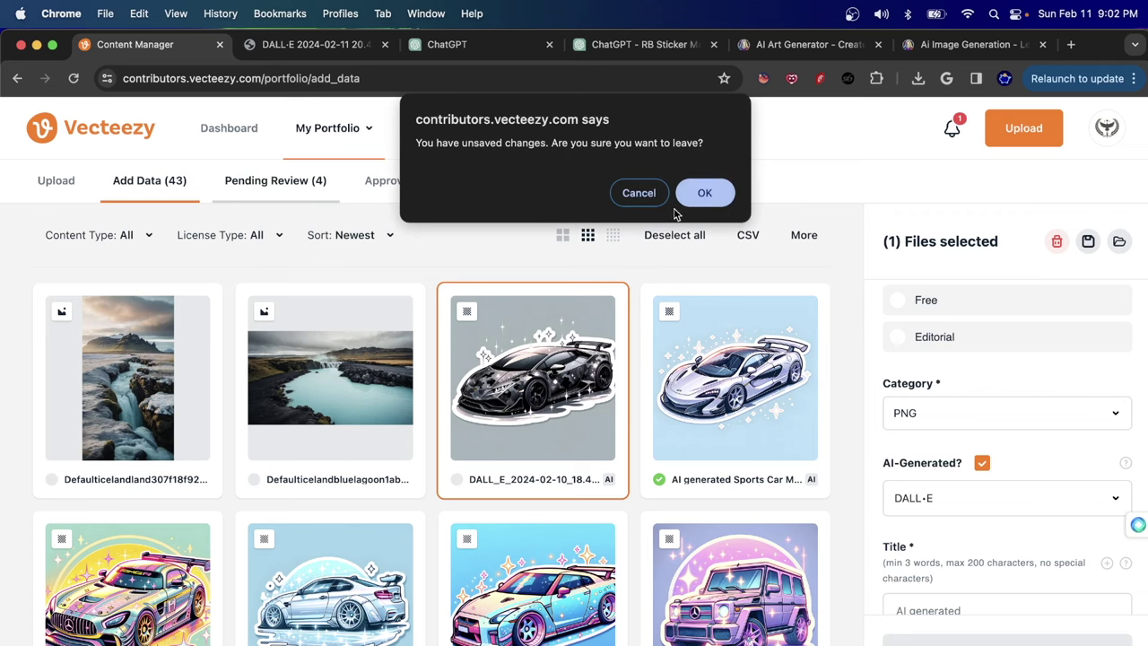
left_click(639, 192)
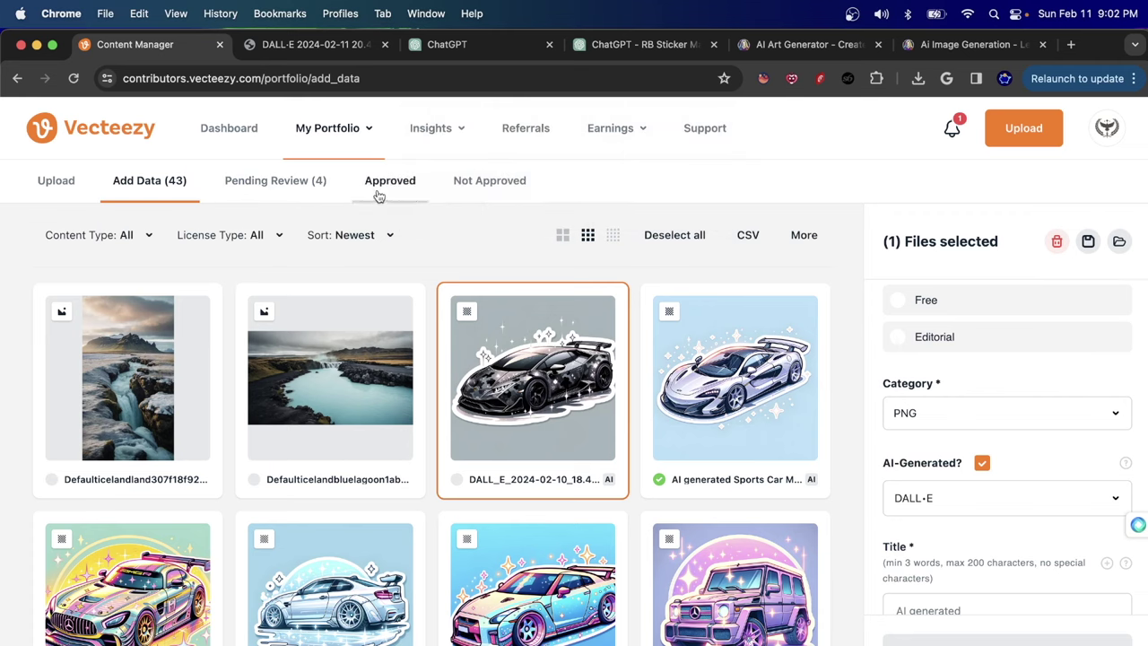
left_click(303, 190)
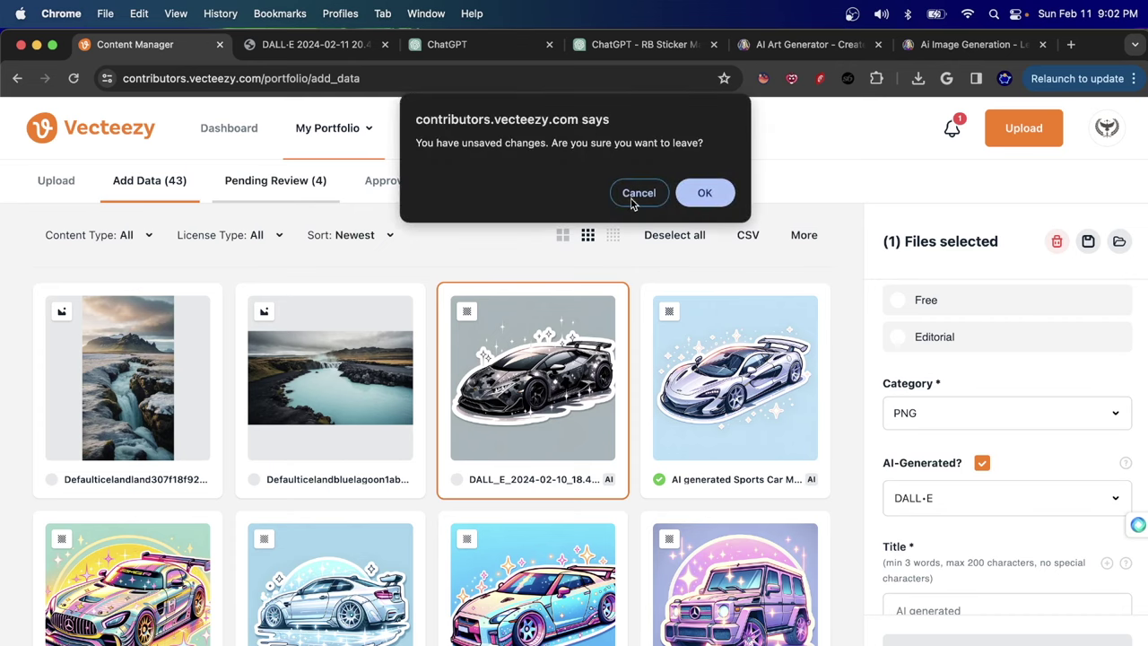
left_click(705, 193)
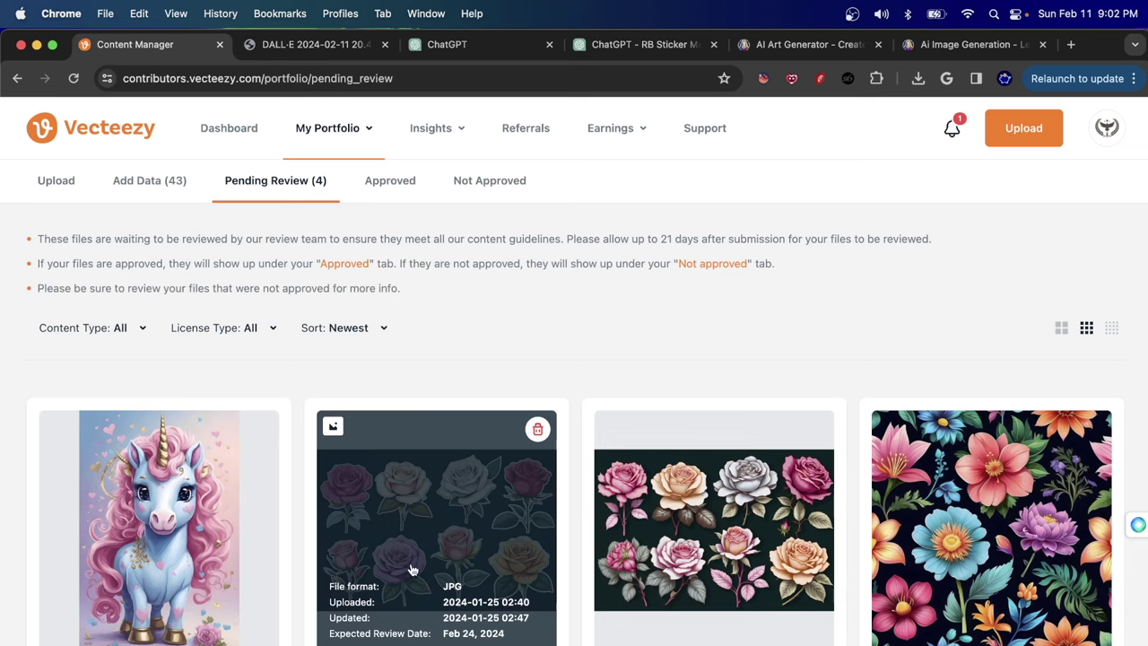
Return to the files awaiting data and look over their thumbnails
left_click(173, 181)
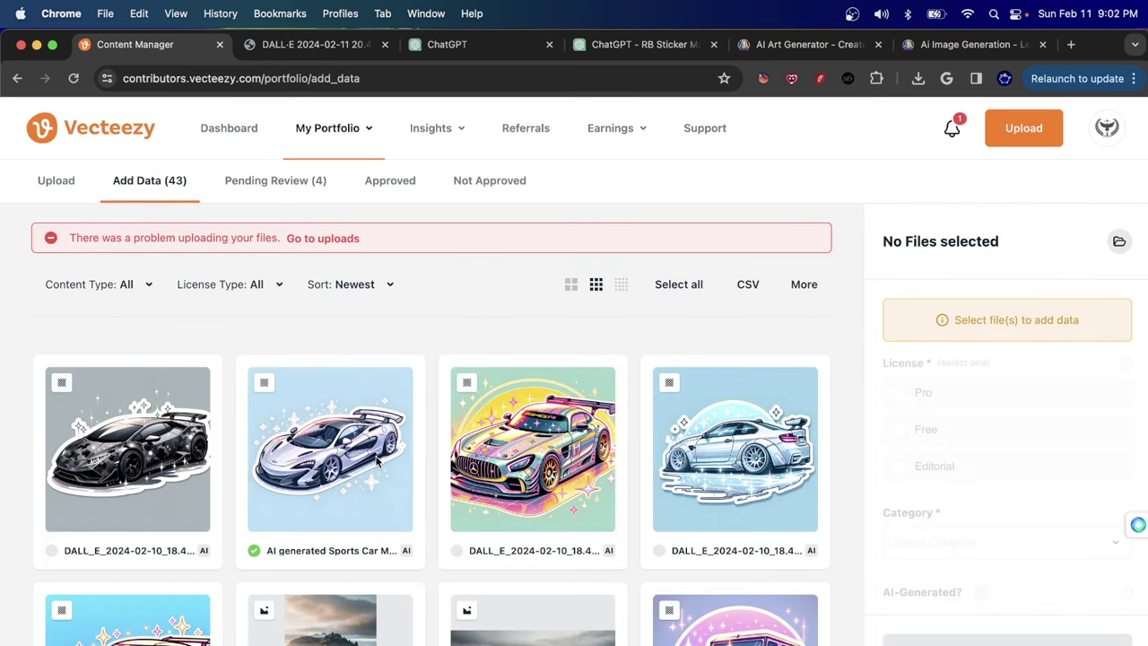
scroll(325, 448, "down", 1)
scroll(322, 443, "down", 3)
scroll(325, 440, "up", 3)
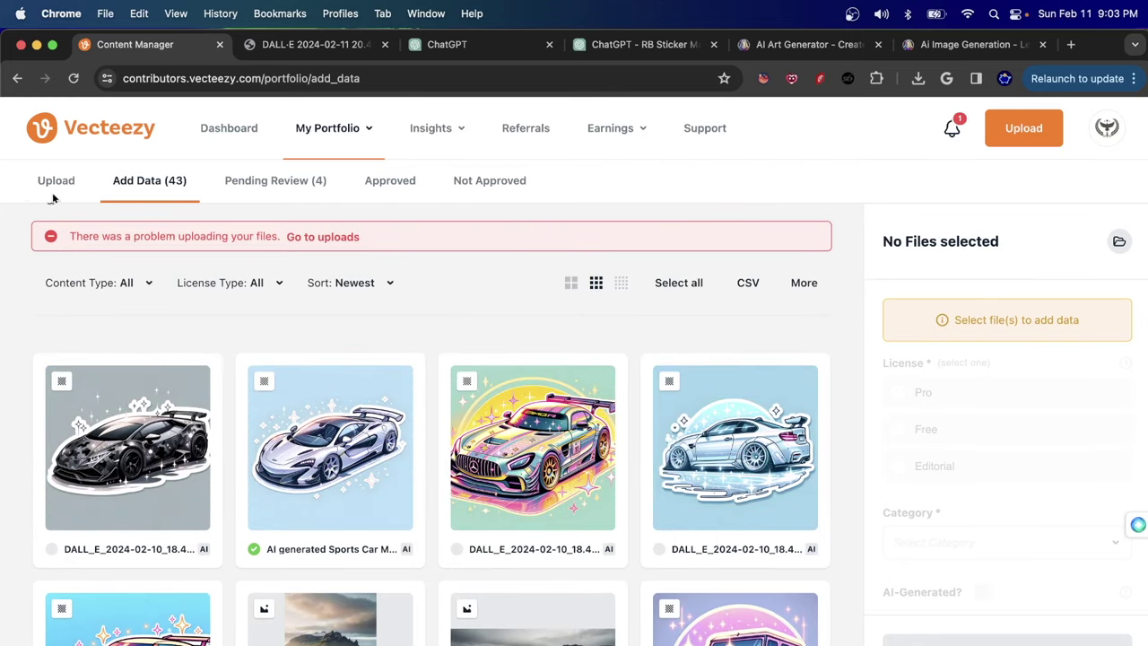
Read the upload problem notice and examine the failed files on the web upload page
left_click_drag(81, 238, 181, 249)
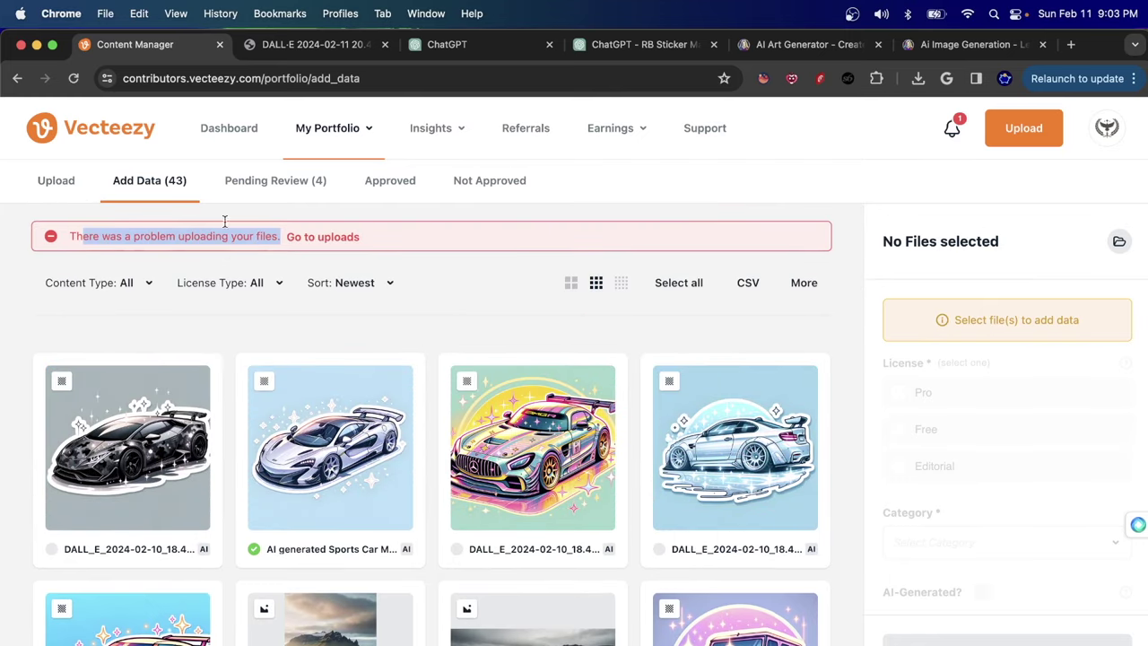
left_click(59, 182)
scroll(409, 475, "down", 3)
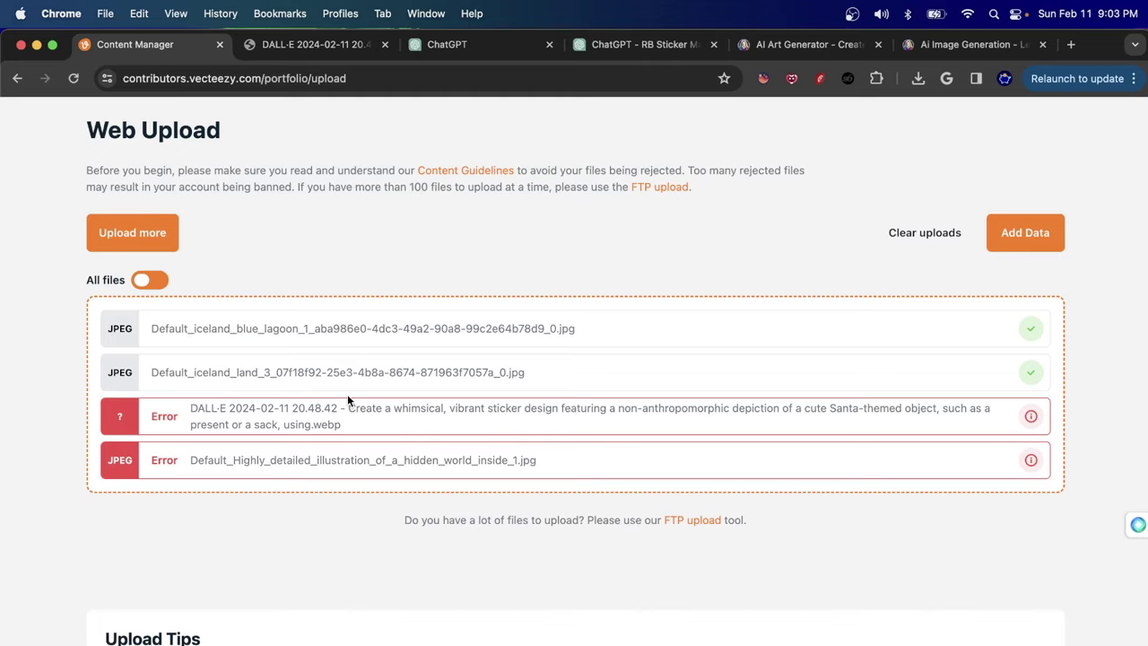
scroll(350, 397, "up", 3)
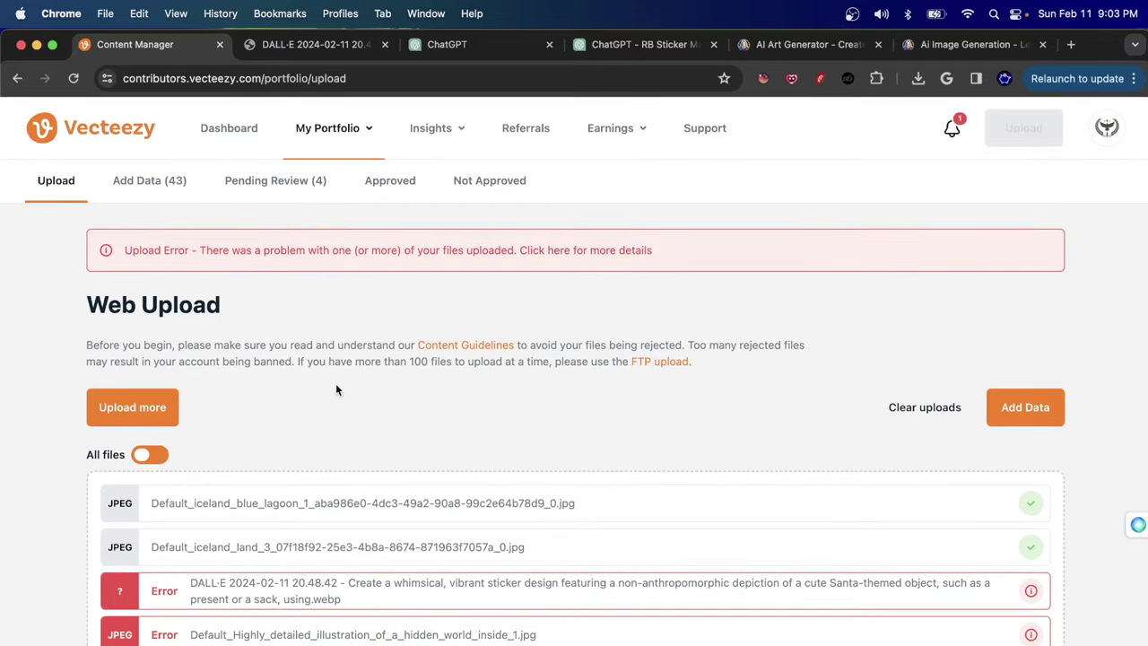
Go back to the files awaiting data and check the black Lamborghini sticker's saved keywords
left_click(159, 184)
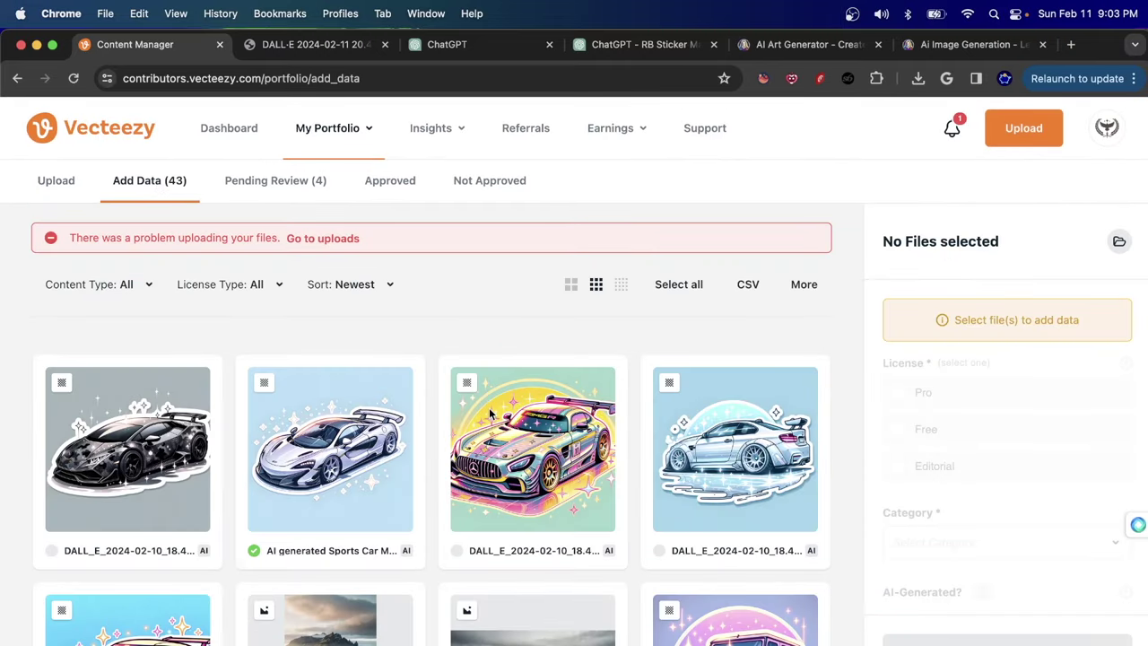
scroll(488, 409, "down", 3)
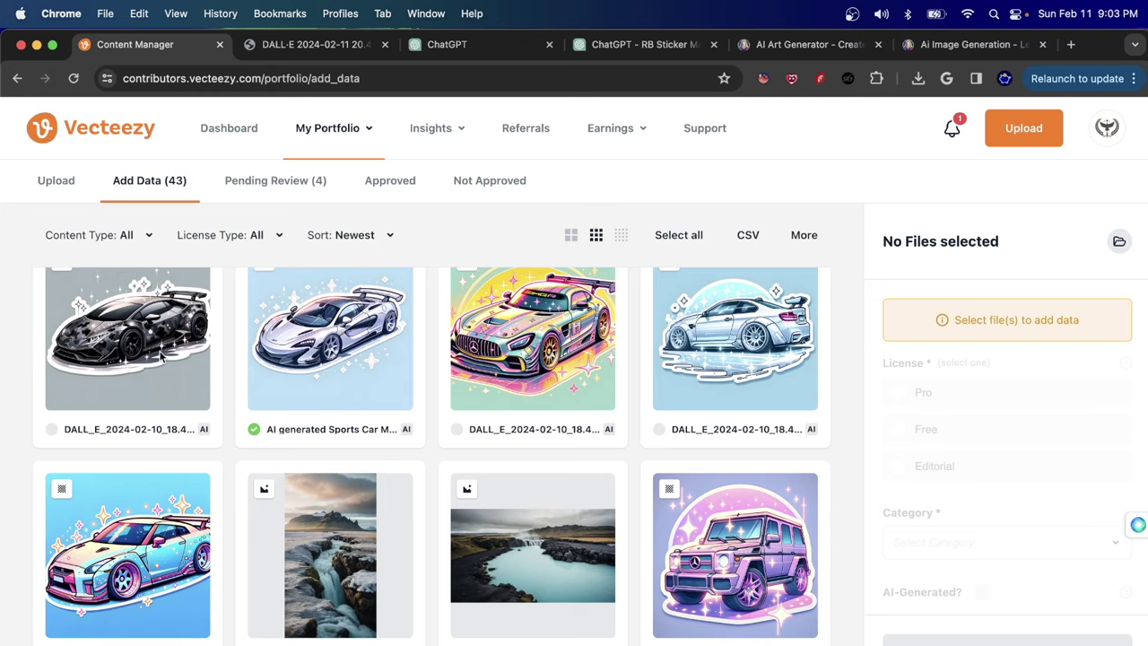
left_click(208, 364)
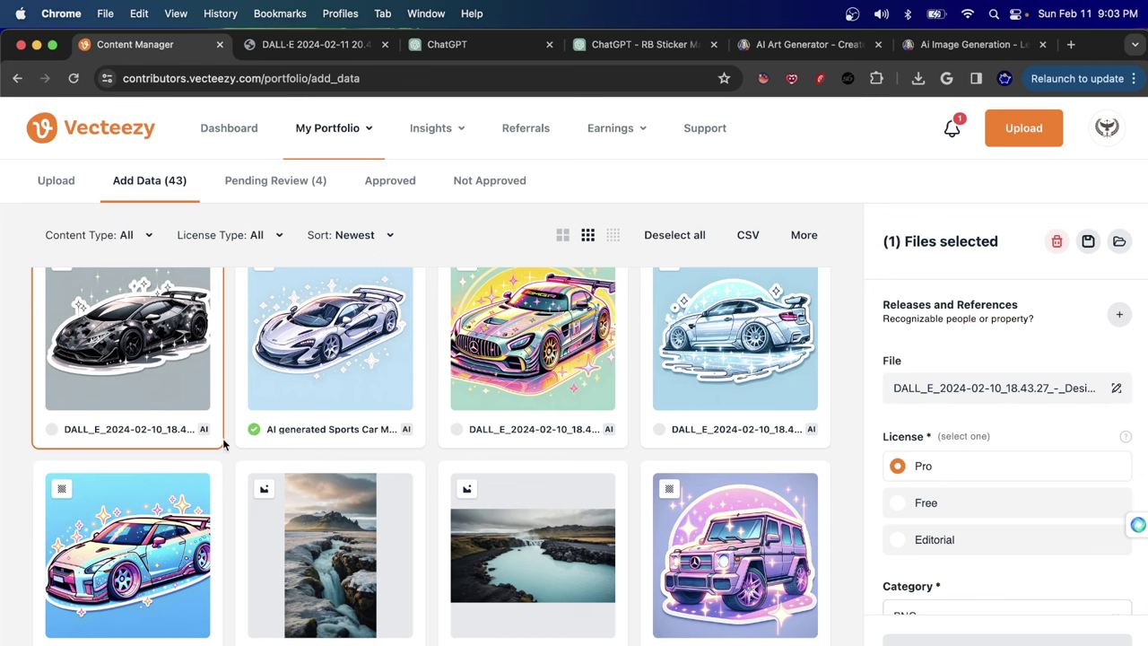
scroll(201, 448, "down", 3)
scroll(595, 399, "up", 2)
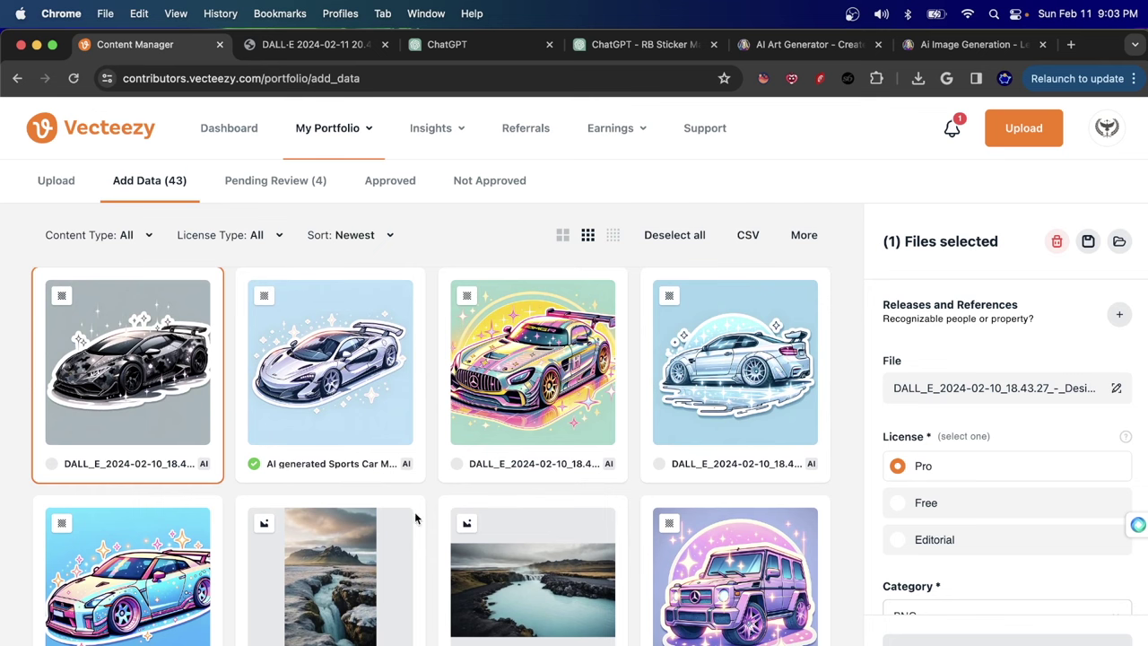
scroll(1055, 416, "down", 5)
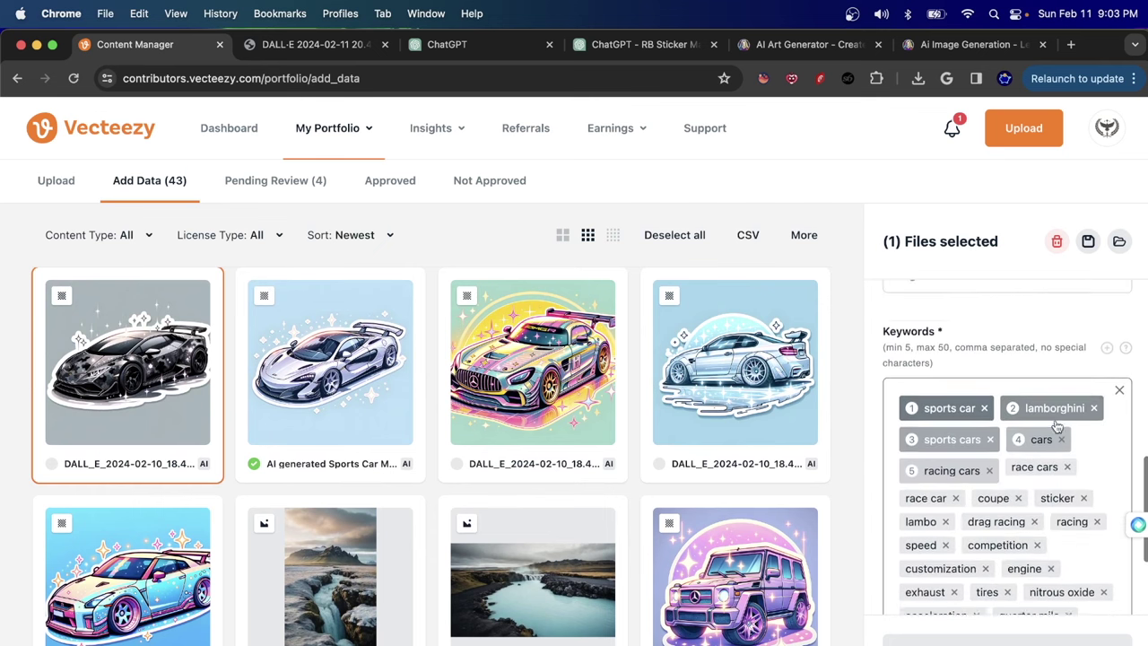
scroll(1031, 419, "down", 2)
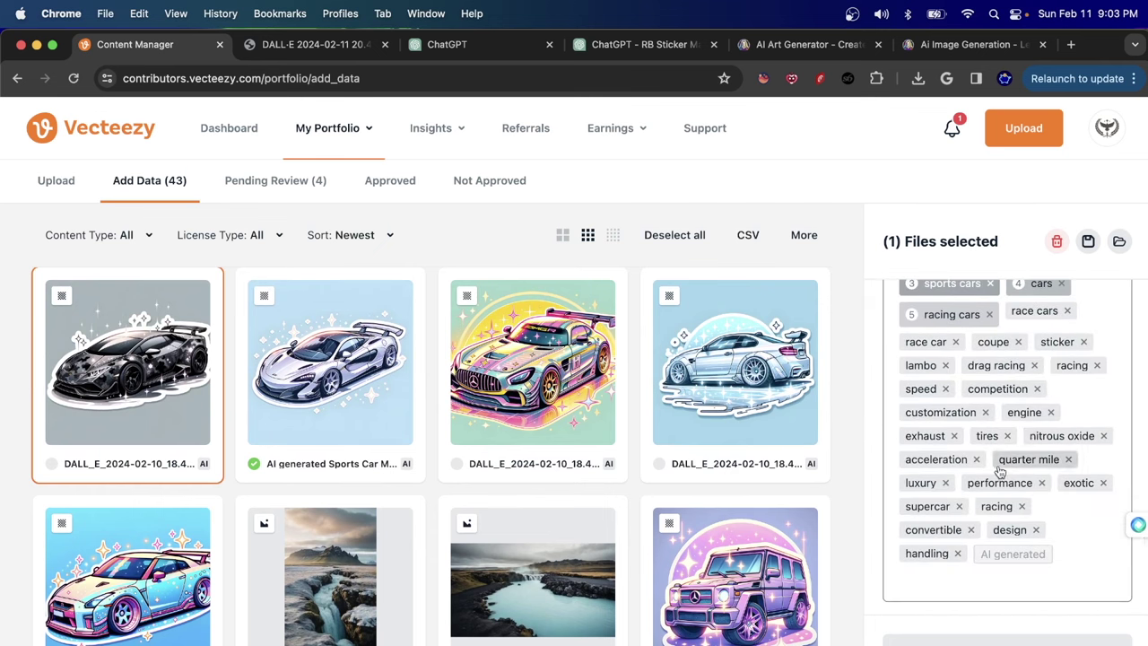
Select the McLaren sticker and review its keywords, title, AI settings, category and license
left_click(272, 461)
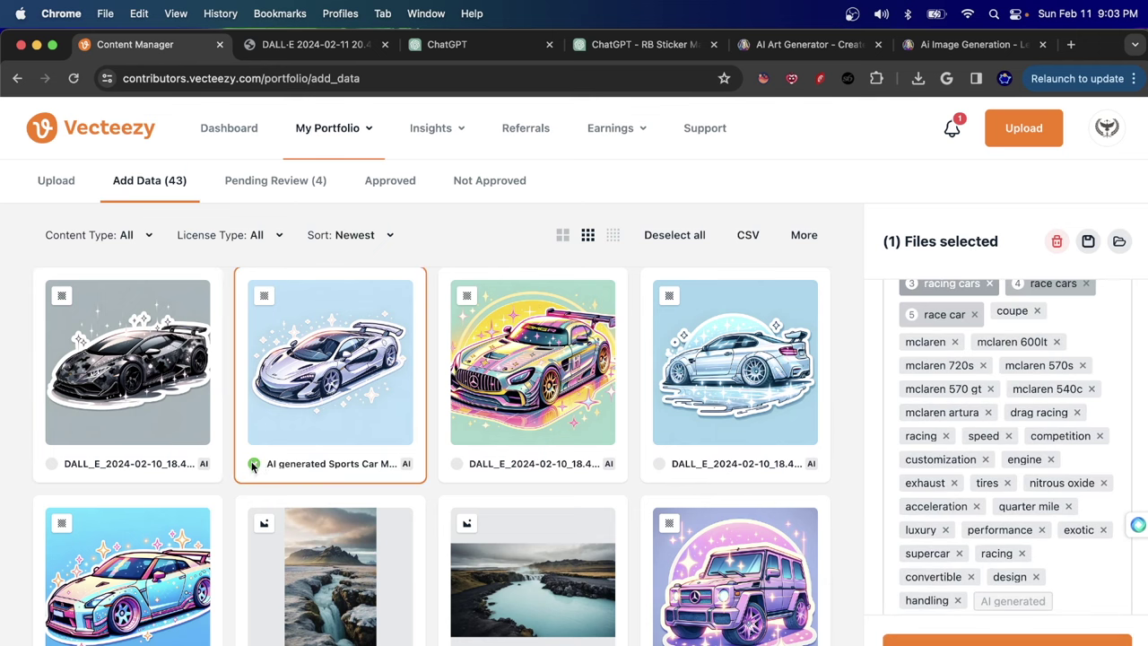
scroll(1015, 496, "down", 1)
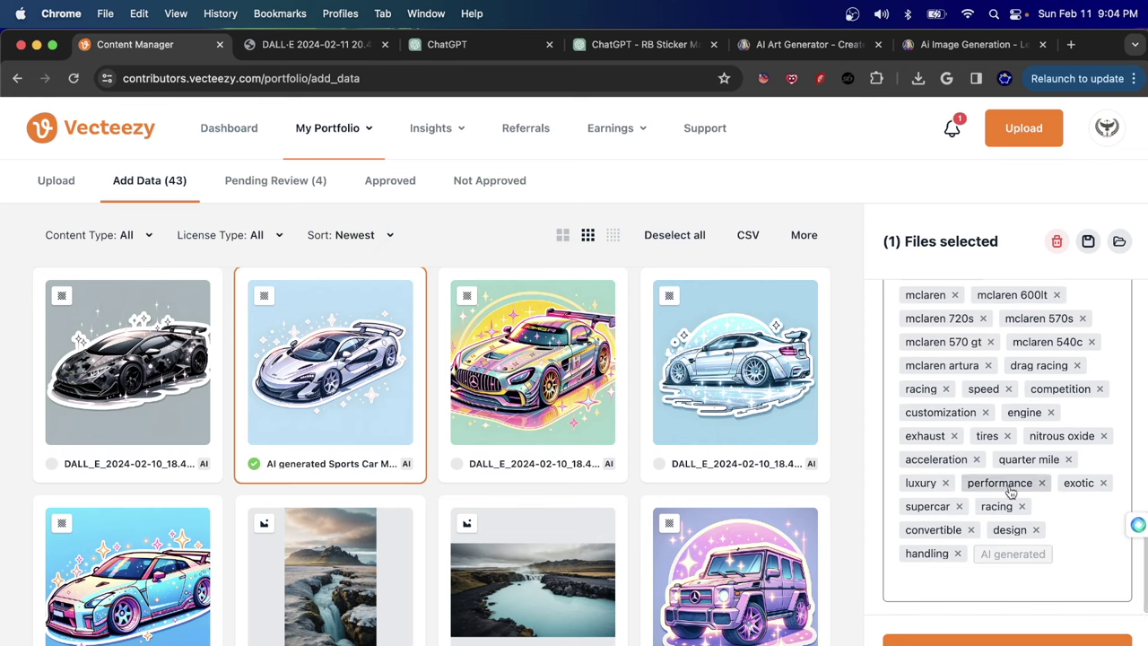
scroll(1016, 496, "up", 6)
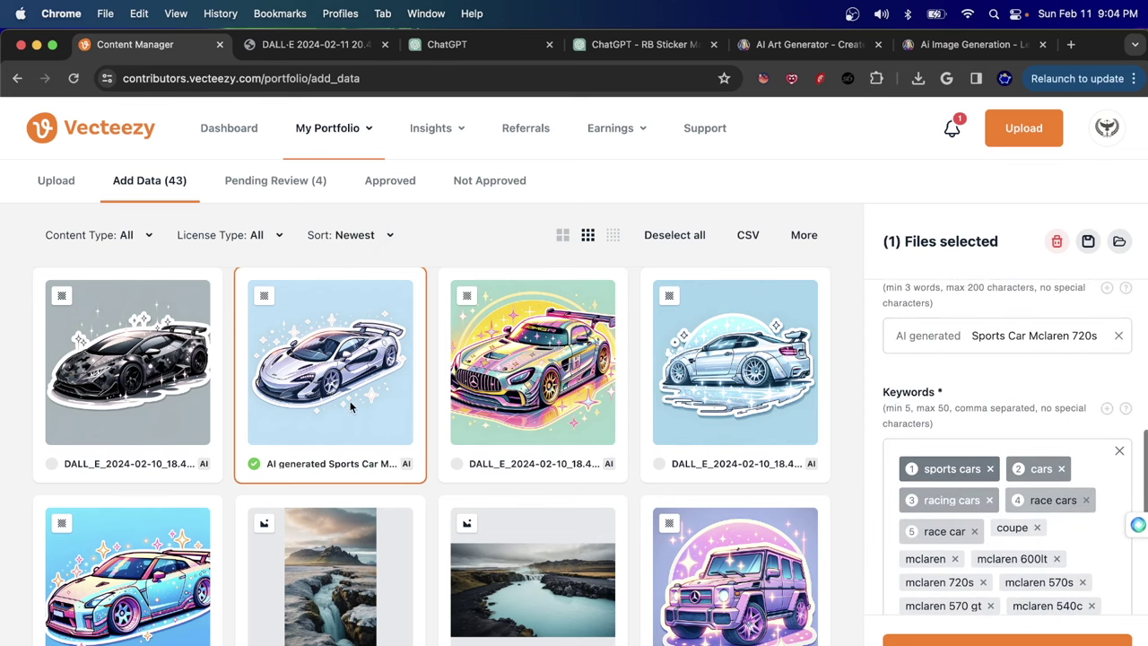
scroll(946, 405, "down", 6)
scroll(946, 405, "up", 9)
scroll(1019, 534, "down", 8)
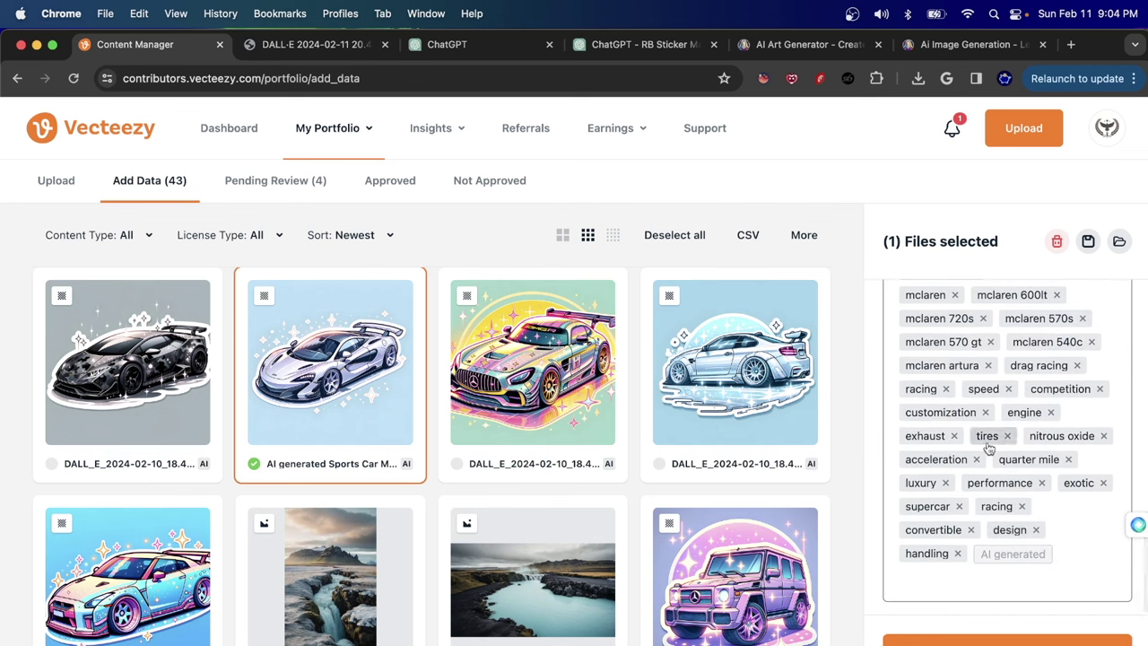
scroll(1006, 548, "up", 5)
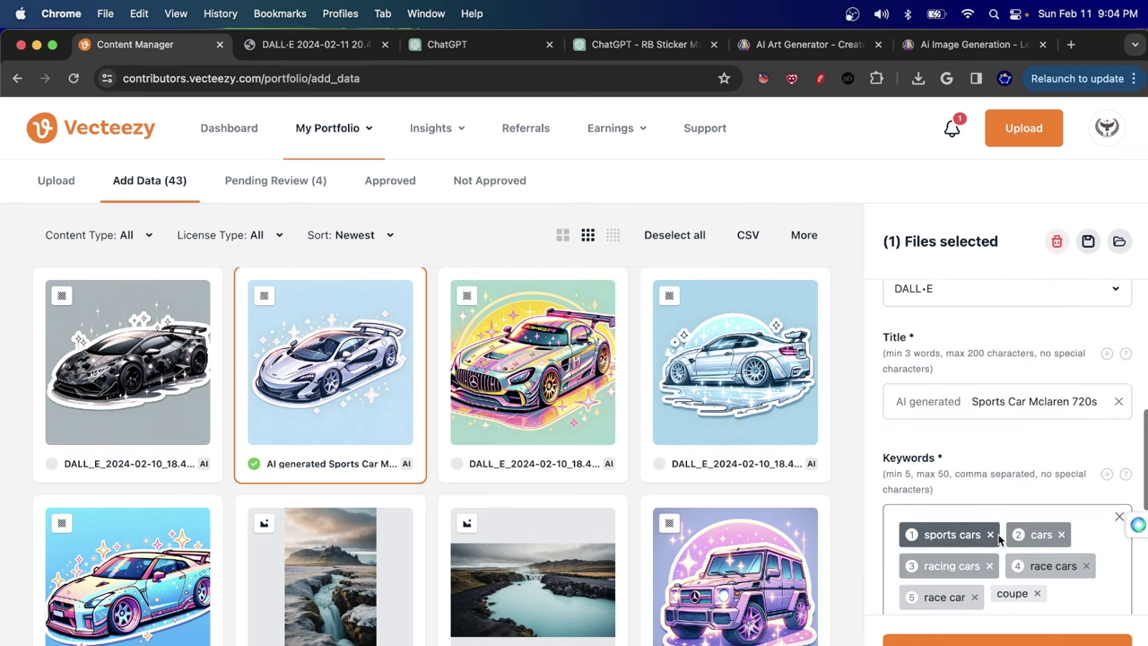
scroll(957, 486, "up", 2)
triple_click(970, 473)
scroll(1004, 476, "up", 3)
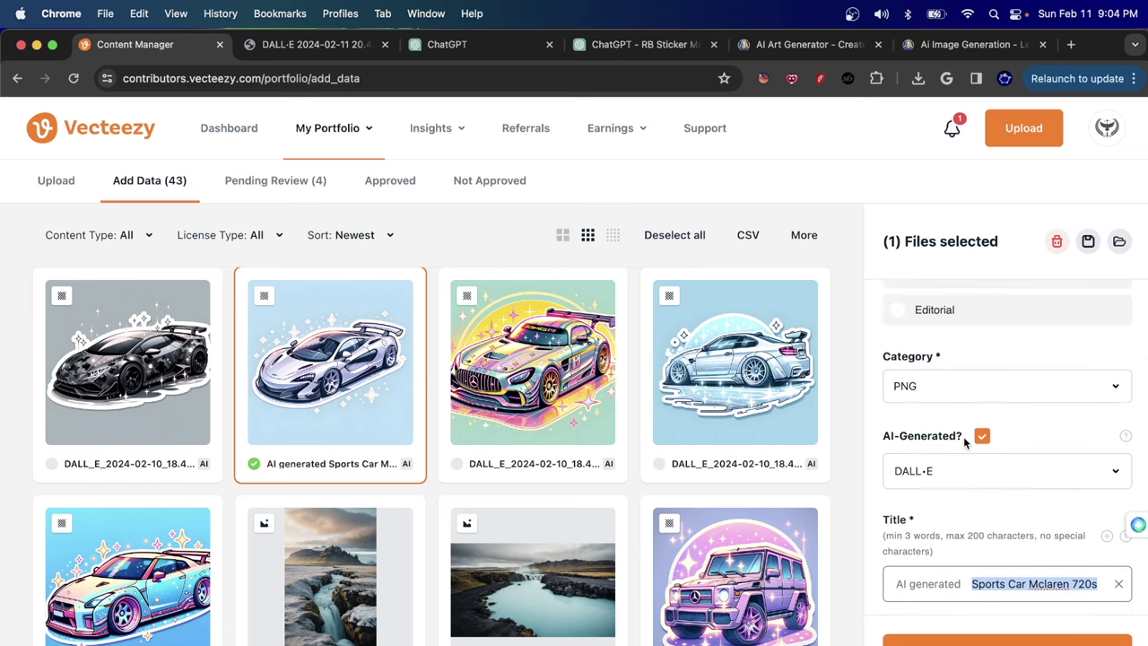
scroll(933, 465, "up", 1)
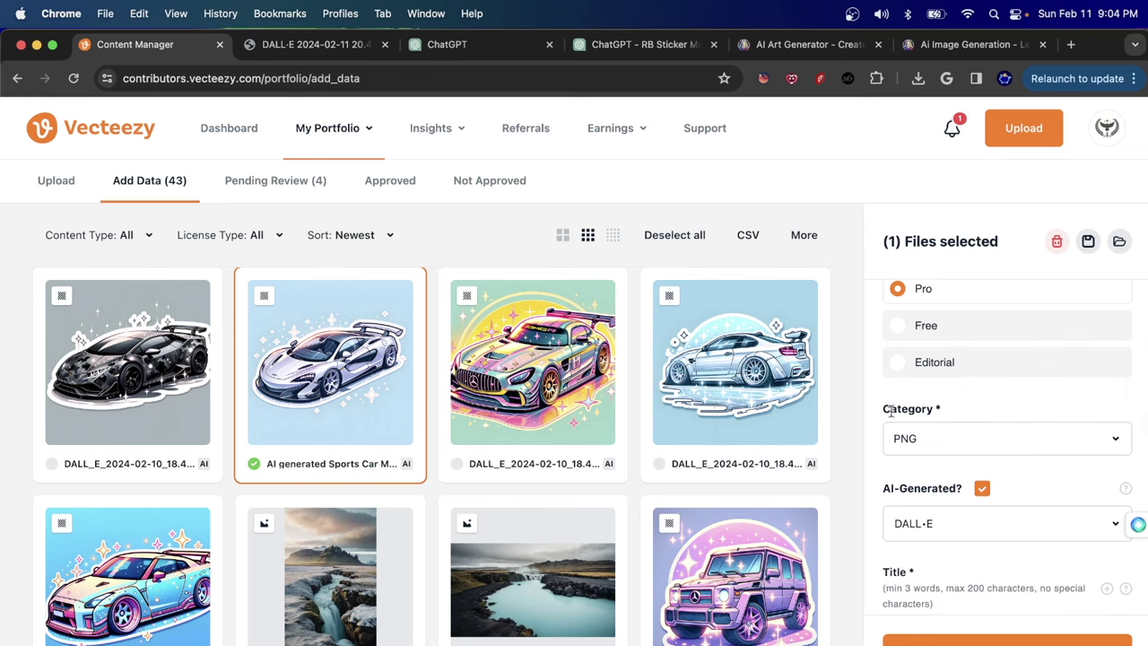
Examine the McLaren sticker's file name, license choice and Releases and References section
scroll(891, 415, "up", 2)
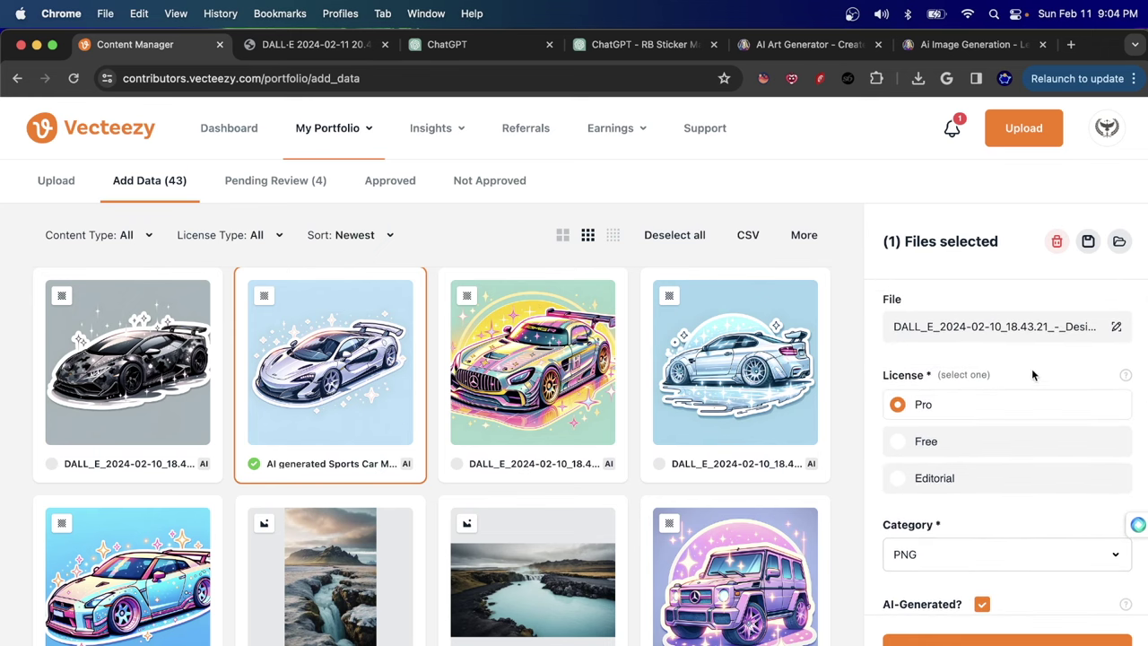
scroll(950, 414, "up", 1)
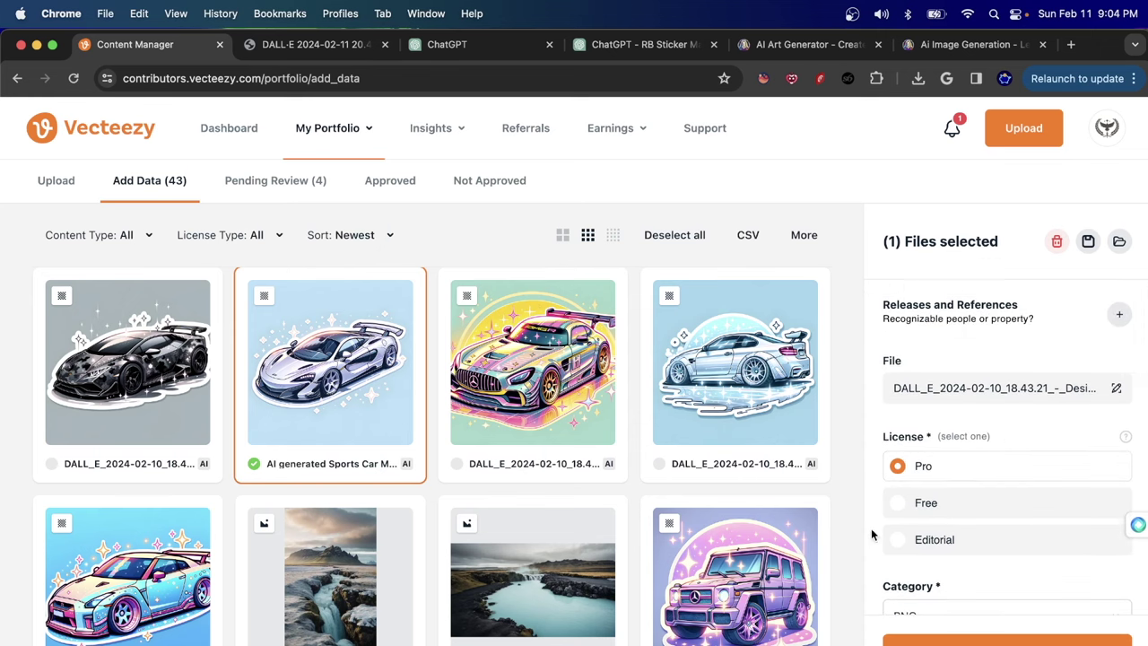
left_click_drag(888, 305, 966, 321)
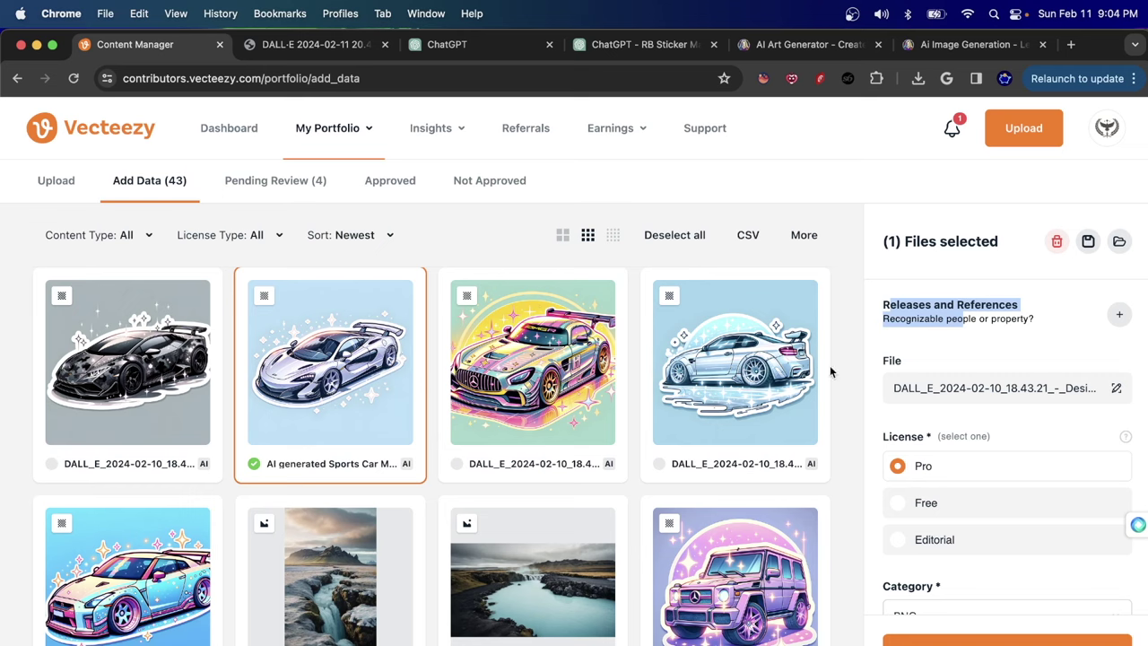
left_click(983, 334)
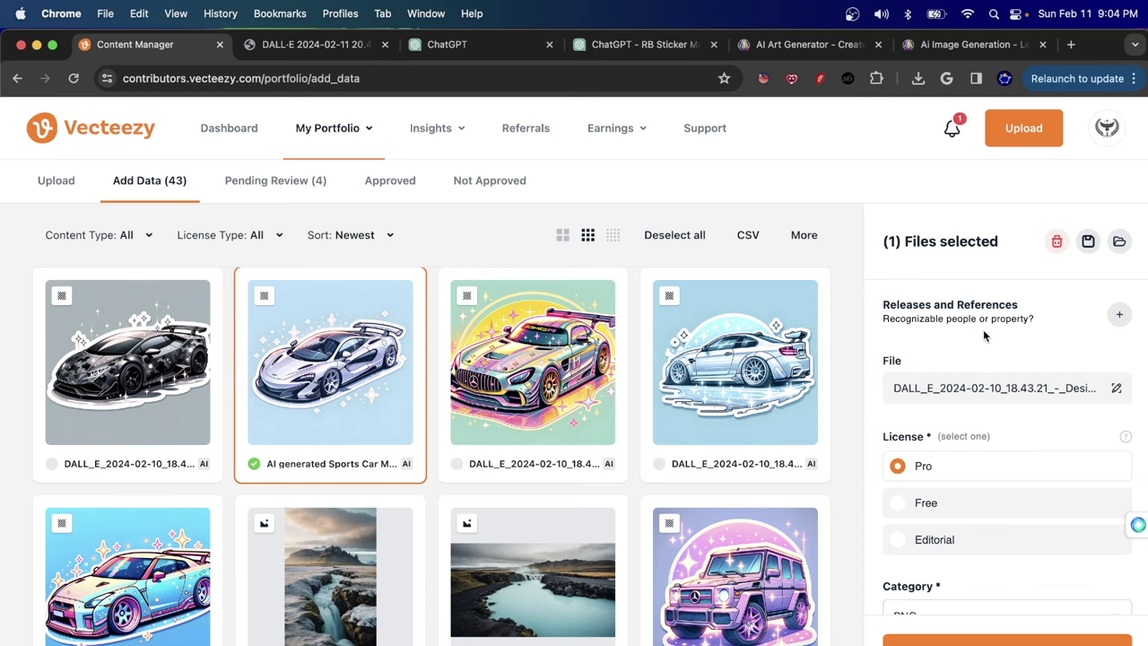
Search the McLaren sticker's Releases and References for "mclaren", check the upload option and close the dialog
left_click(1119, 314)
left_click(543, 424)
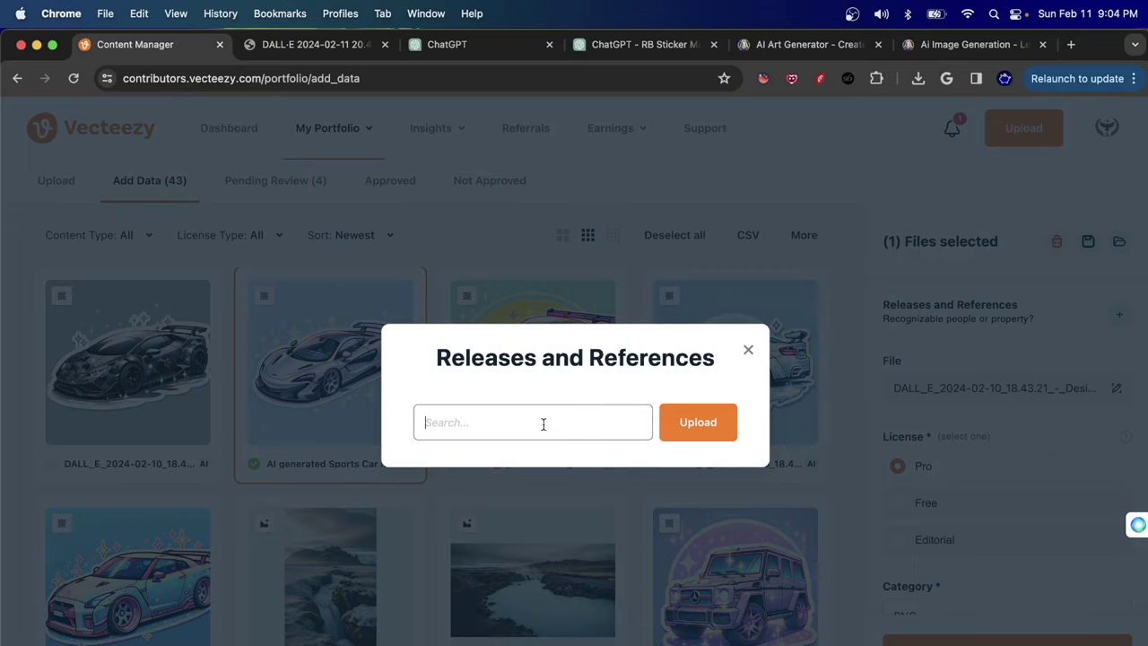
type("mclaren")
left_click(708, 422)
left_click(762, 512)
left_click(747, 351)
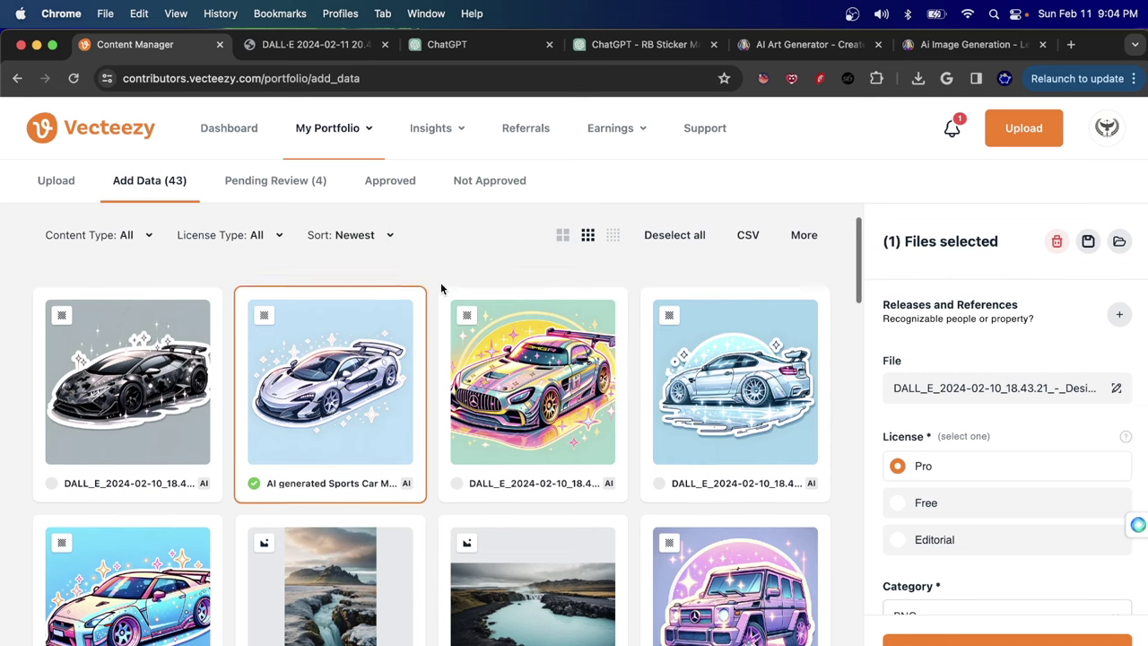
Compare the car stickers with the Iceland blue lagoon photo by selecting the photo, and reselect the McLaren sticker
scroll(441, 288, "down", 2)
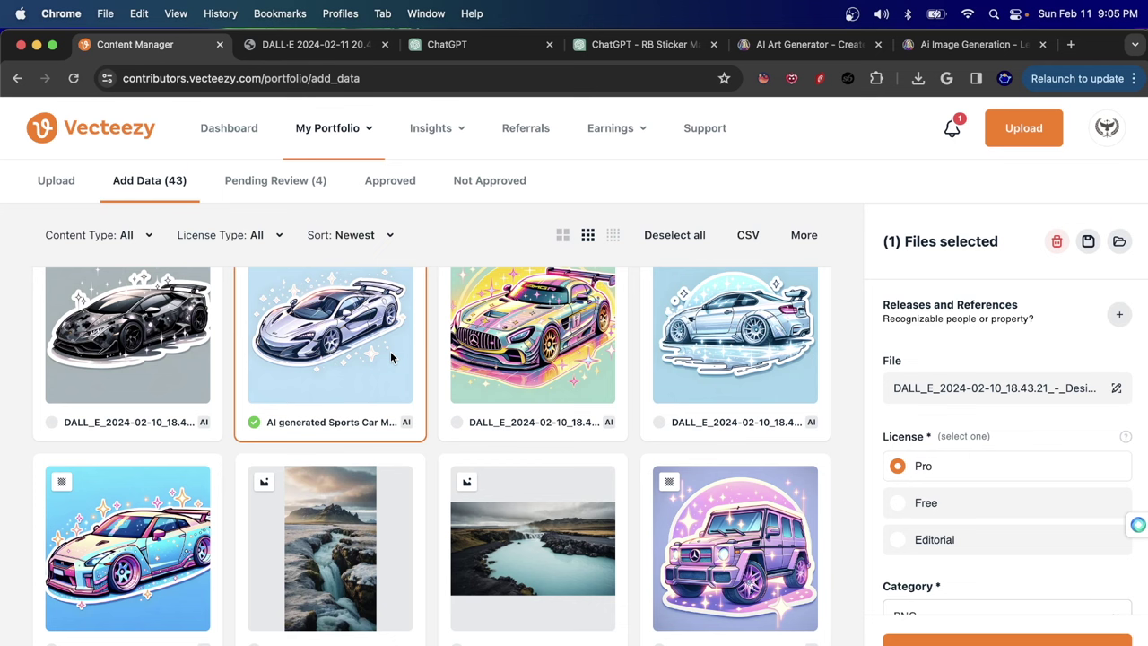
scroll(391, 357, "up", 2)
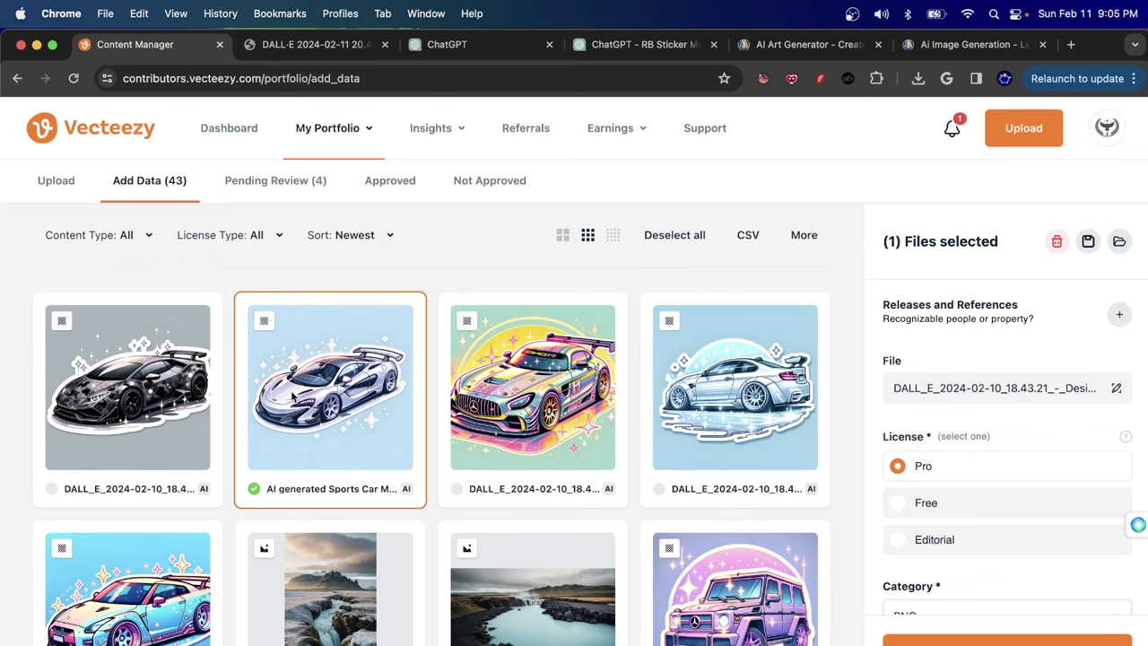
scroll(420, 472, "down", 3)
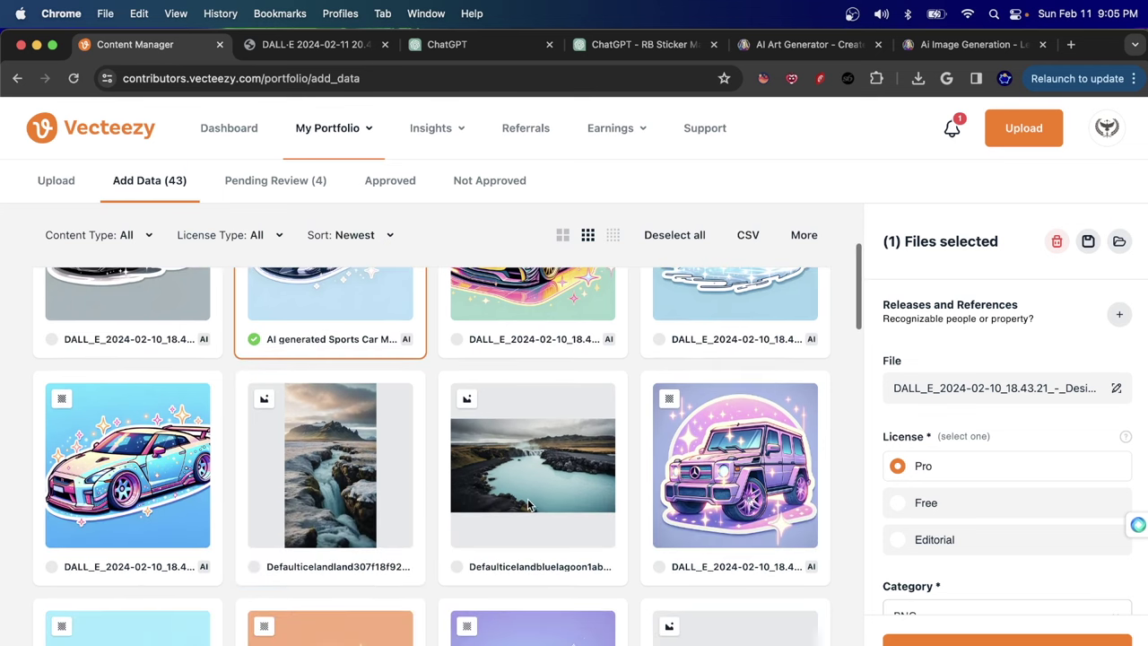
left_click(532, 499)
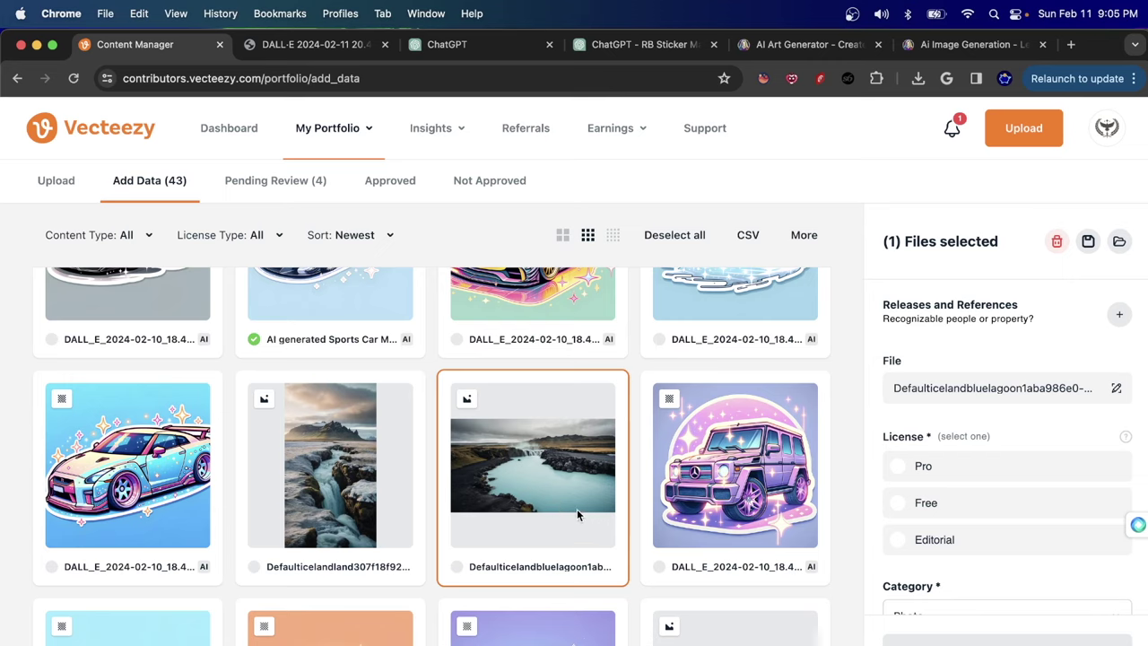
scroll(538, 448, "up", 2)
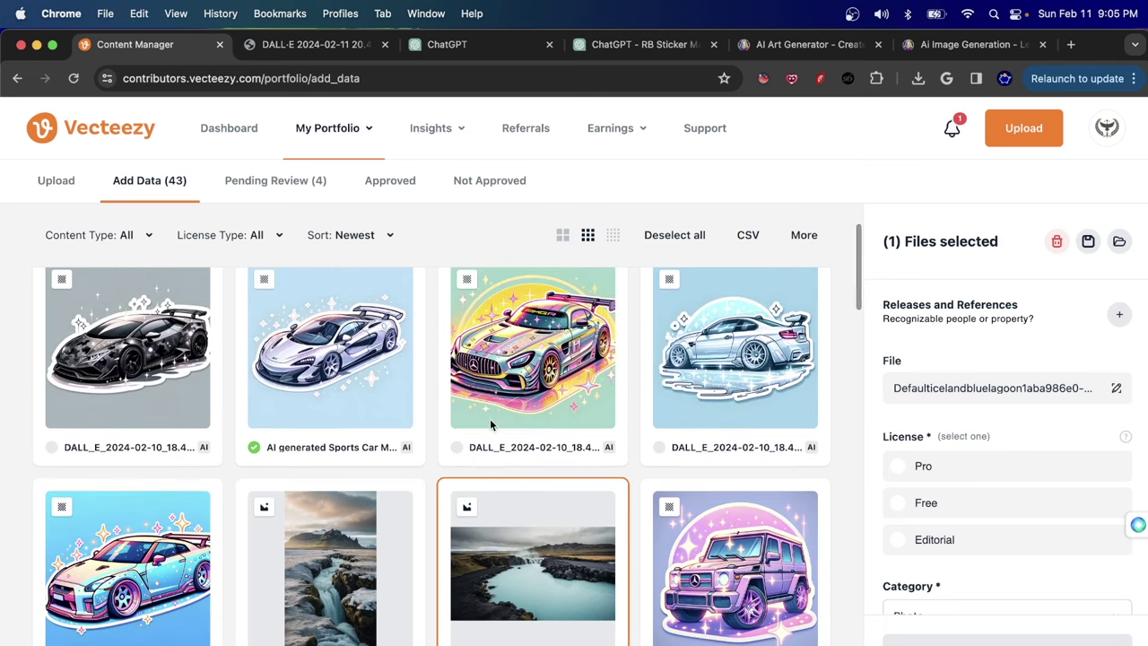
left_click(368, 300)
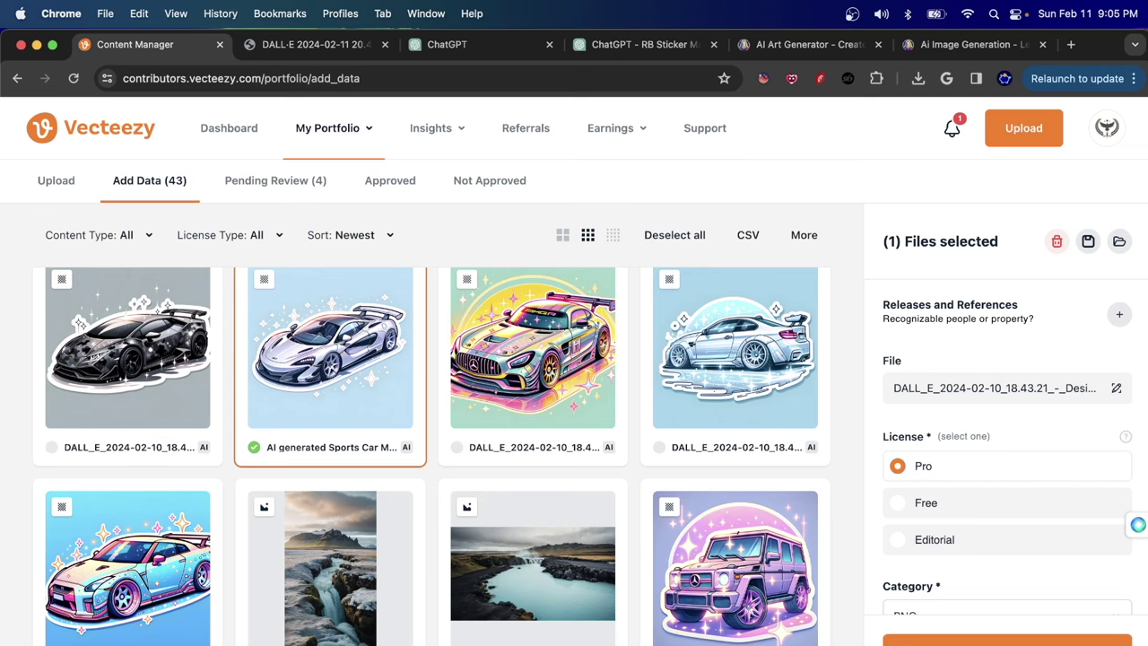
Review the McLaren sticker's category, AI settings, title, license and full keyword list
scroll(986, 512, "down", 3)
scroll(990, 518, "down", 2)
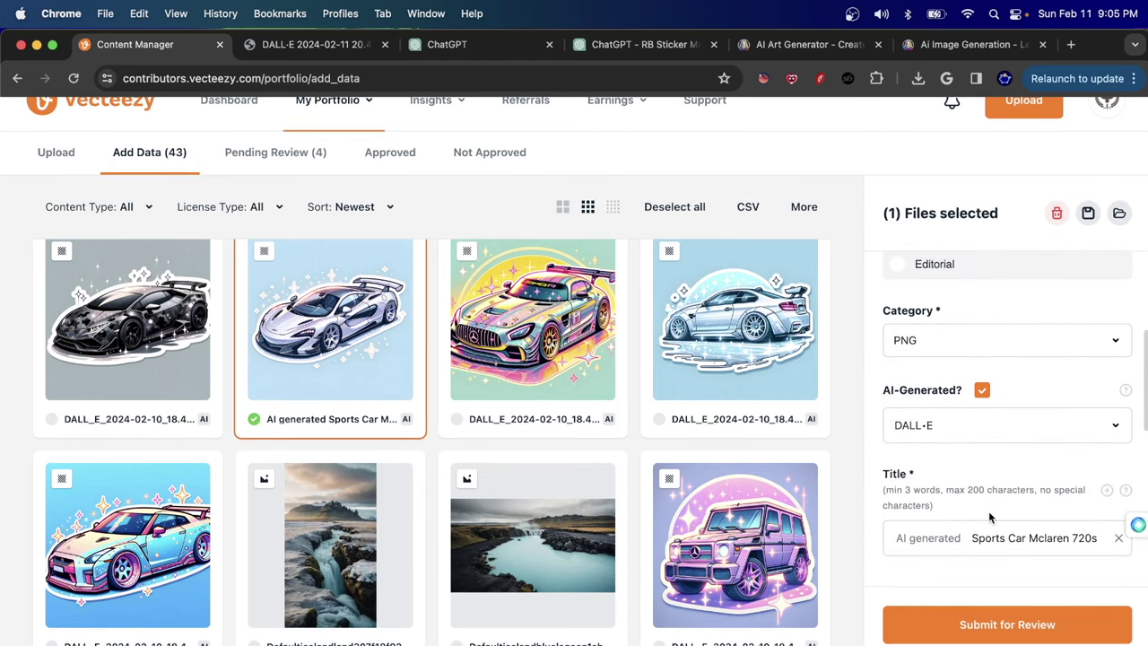
scroll(991, 514, "down", 5)
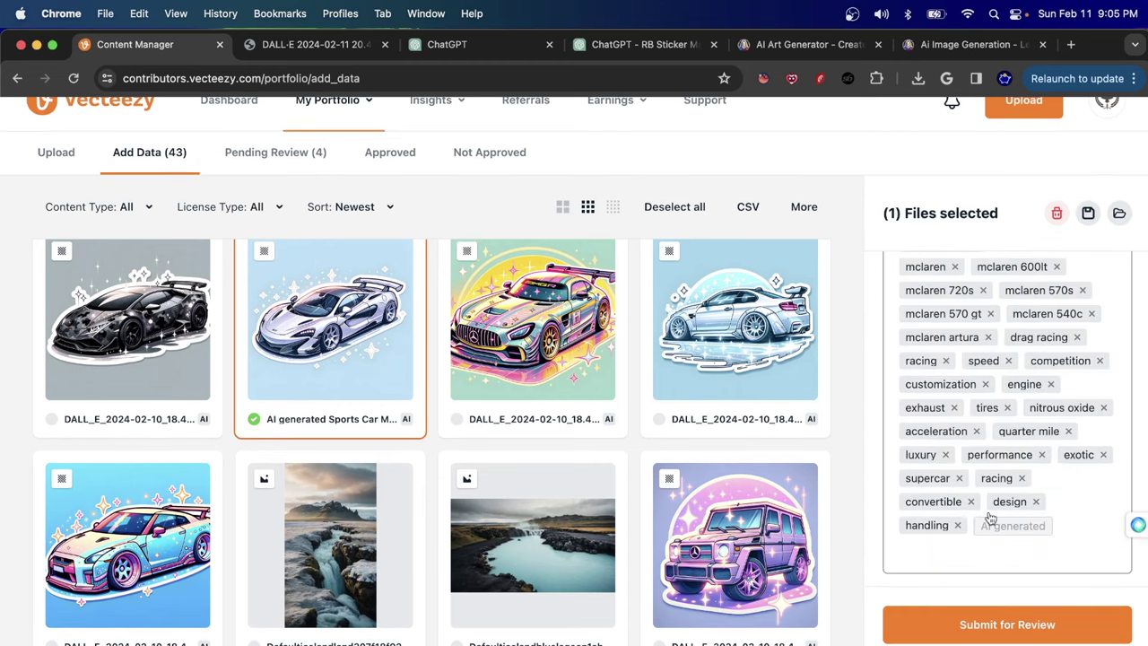
scroll(989, 515, "up", 5)
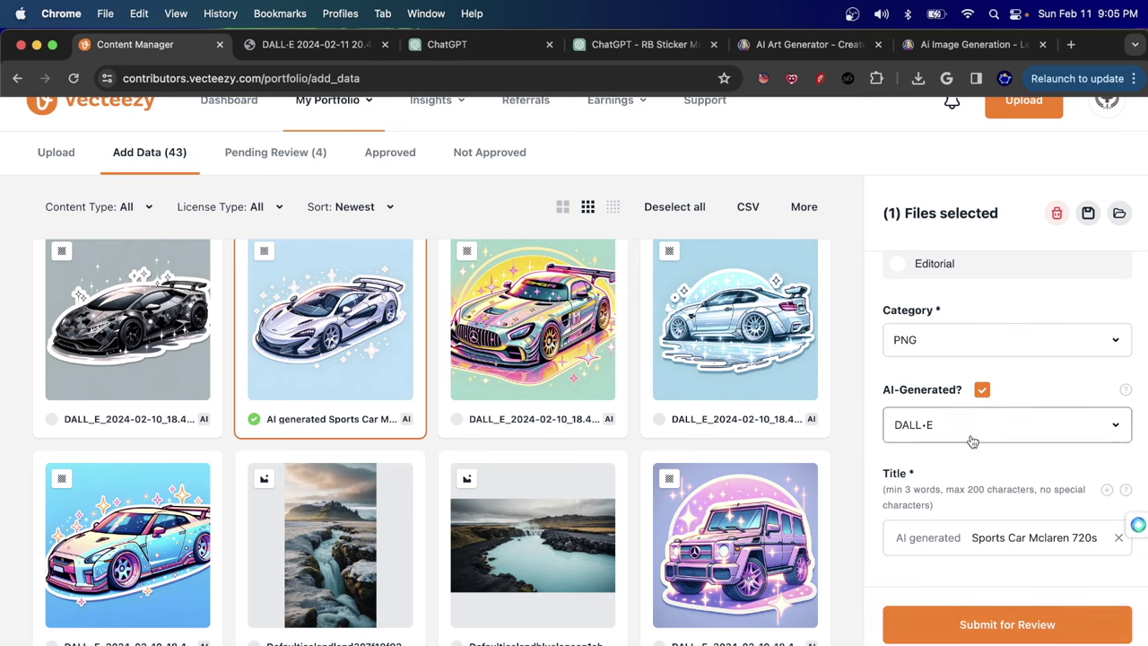
scroll(972, 440, "up", 3)
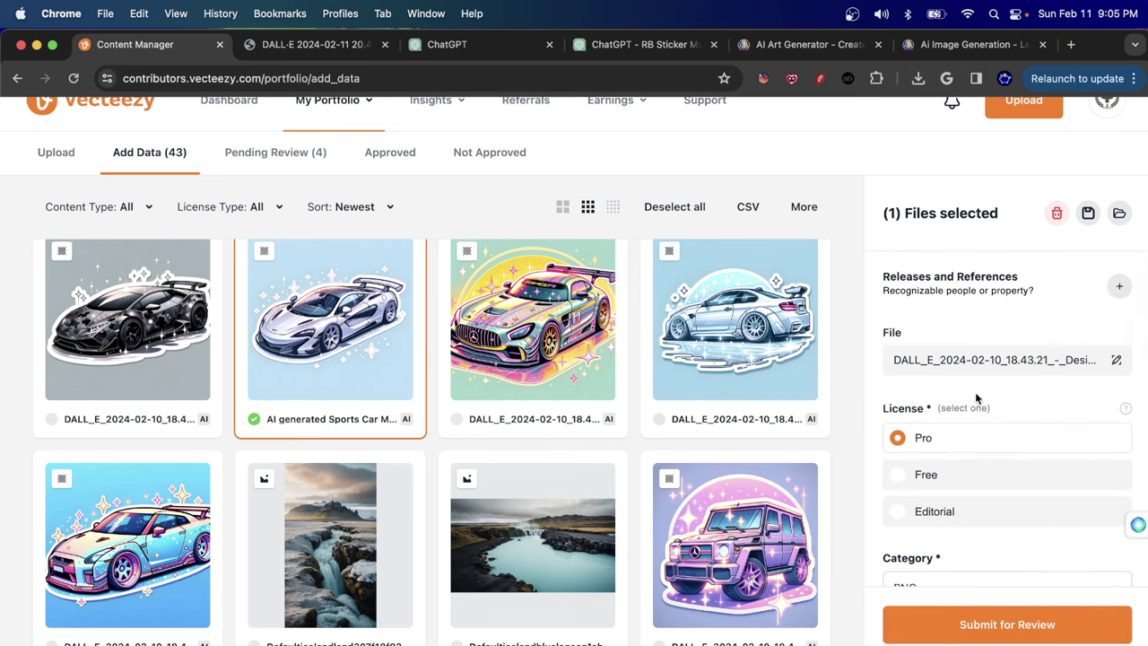
scroll(975, 392, "down", 10)
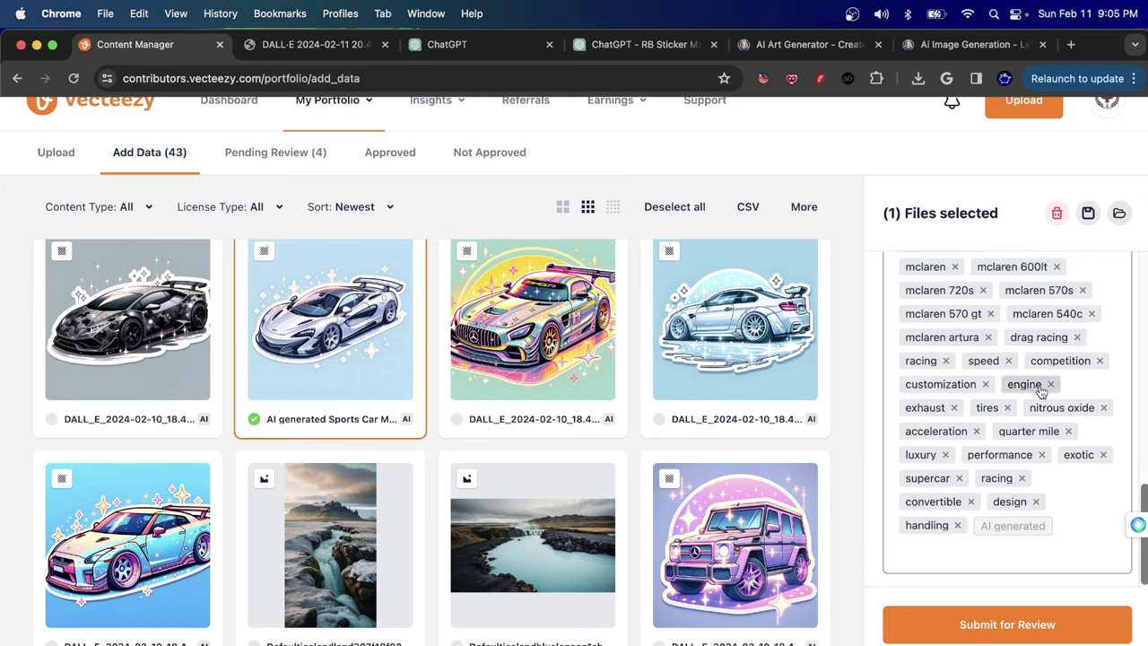
scroll(945, 475, "up", 3)
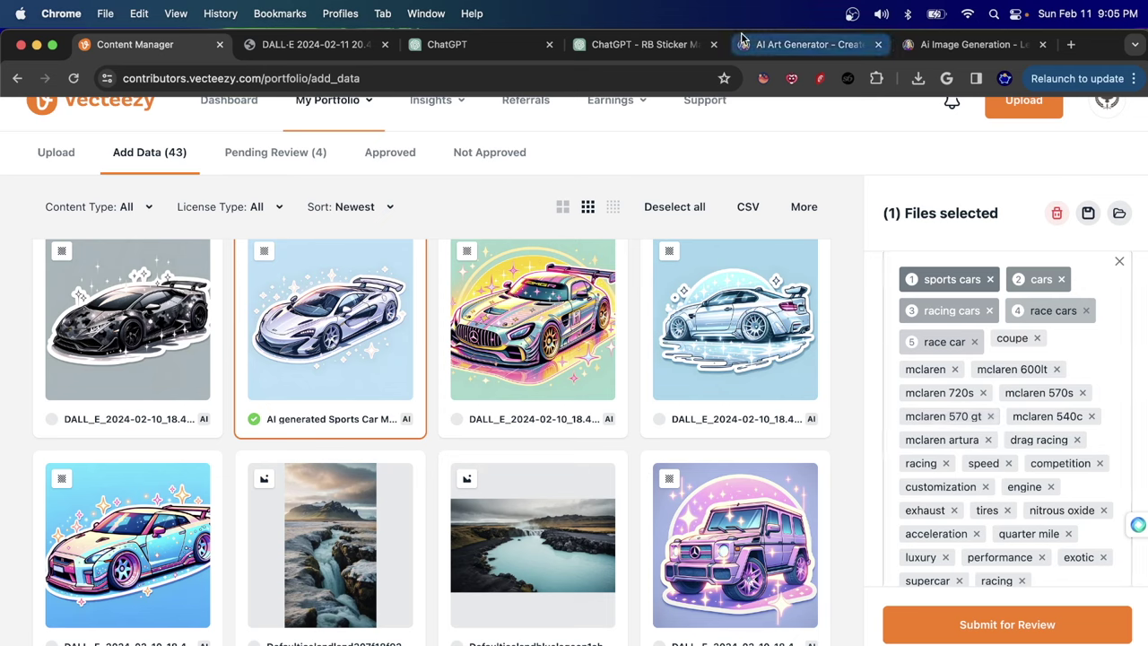
View the Stockbubbler tag generator and select the five car stickers from the black Lamborghini to the blue sports car to check their shared keywords
left_click(763, 78)
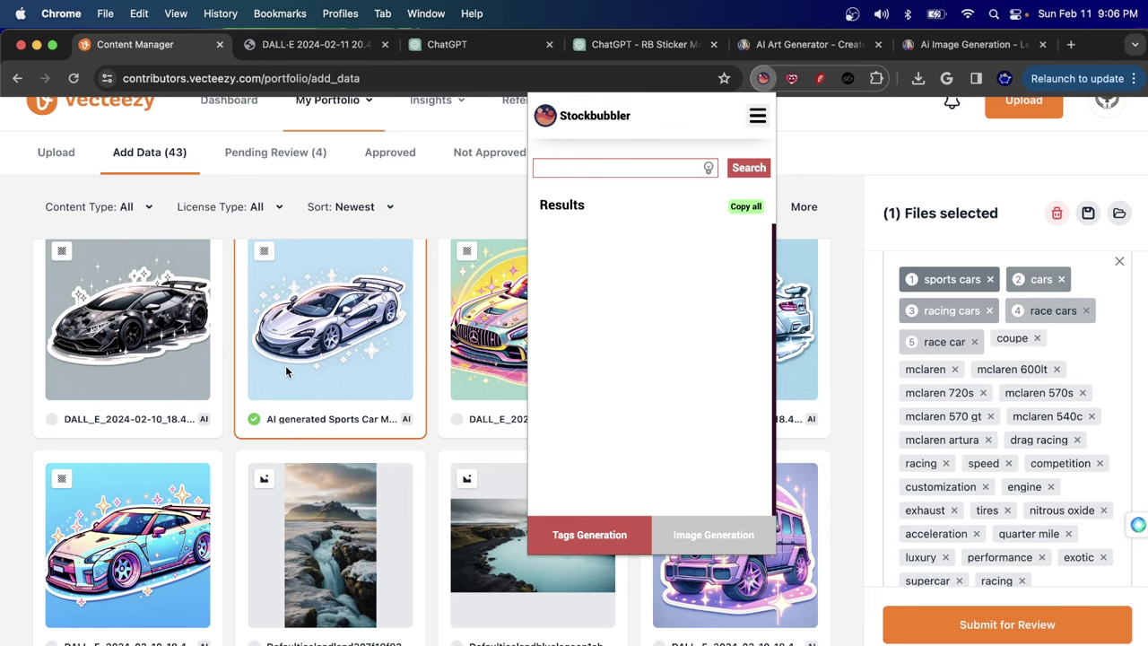
left_click(208, 299)
left_click(171, 290)
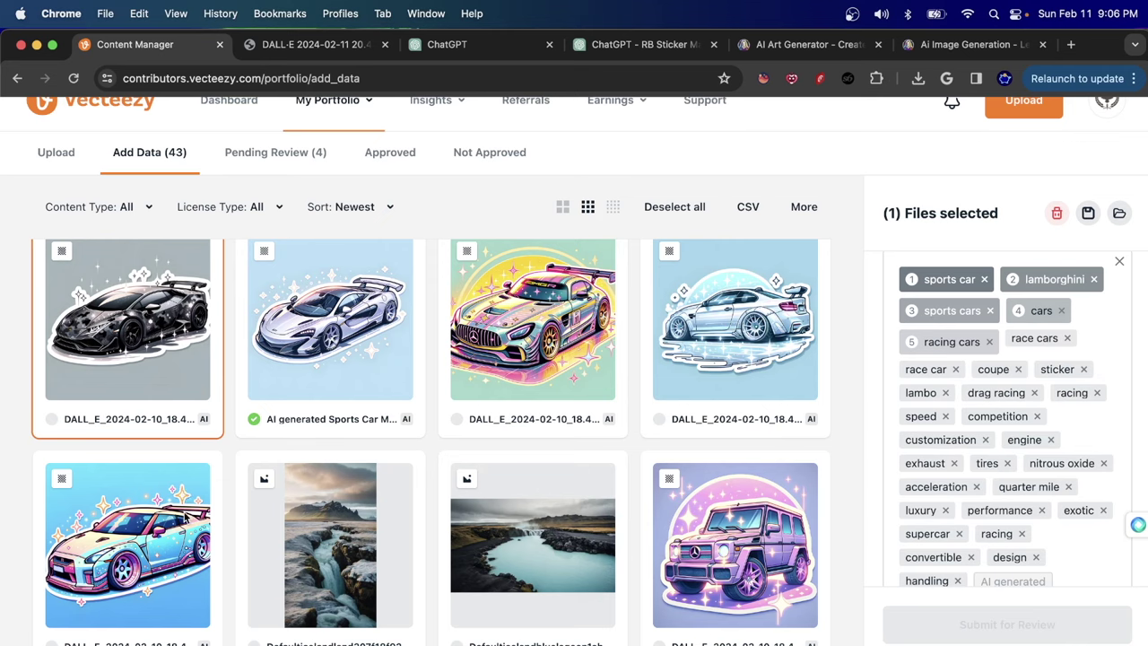
left_click(188, 516, "shift")
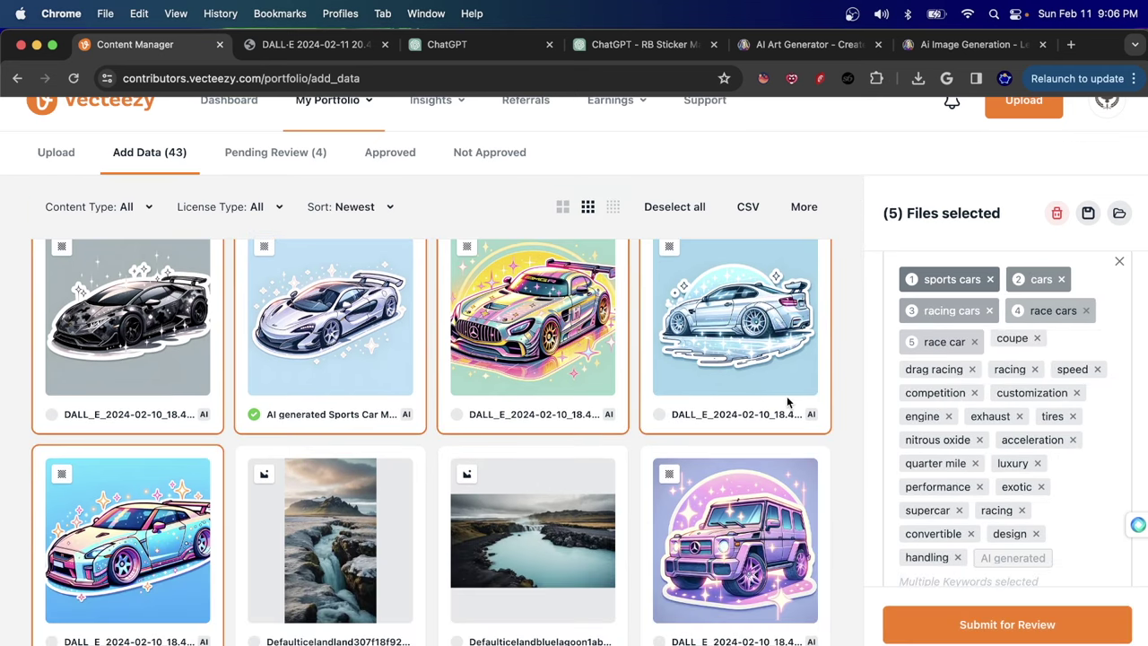
Open the submission confirmation for the McLaren sticker, view the linked Vecteezy's Guidelines and close the confirmation without submitting
left_click(375, 325)
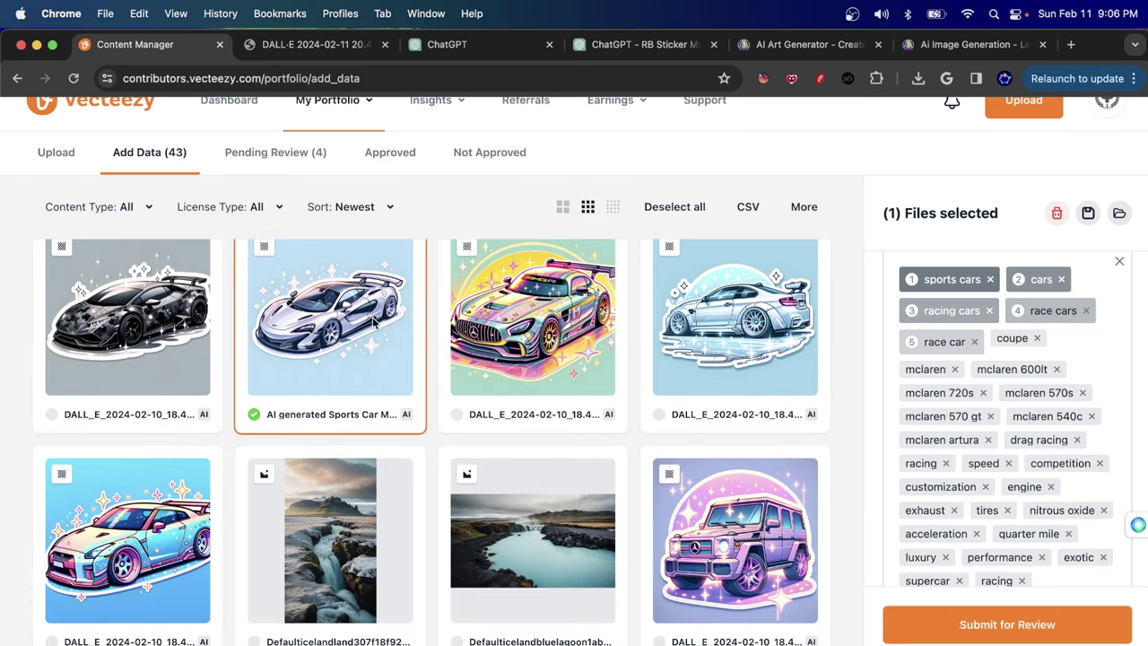
scroll(1044, 533, "down", 3)
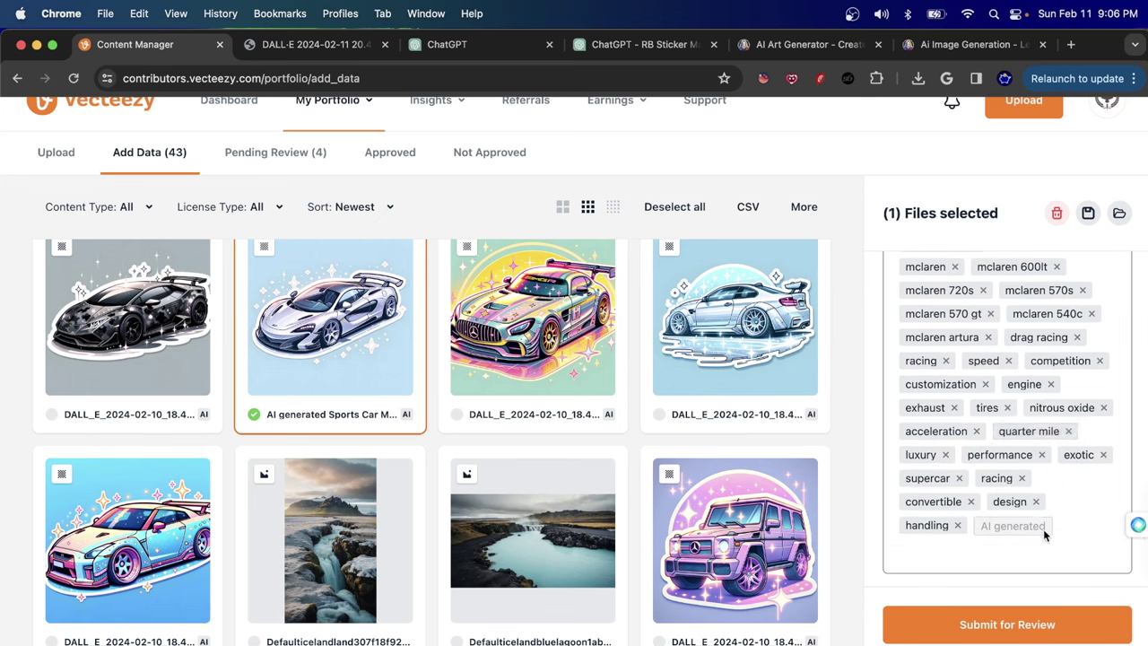
left_click(960, 637)
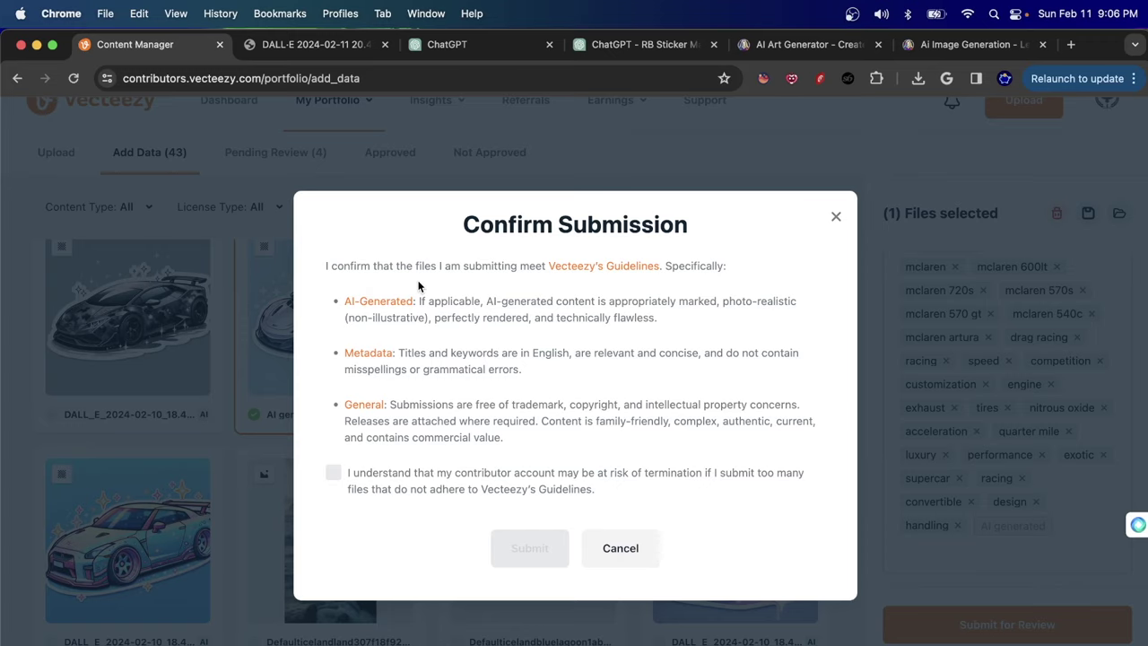
left_click(642, 267)
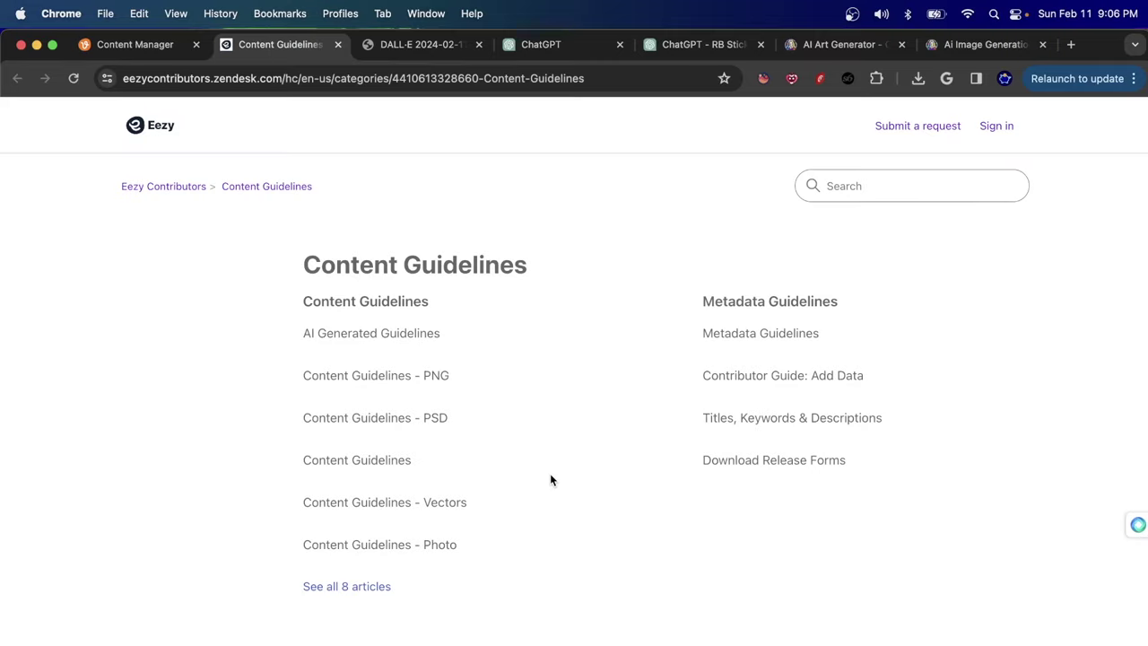
left_click_drag(491, 564, 295, 321)
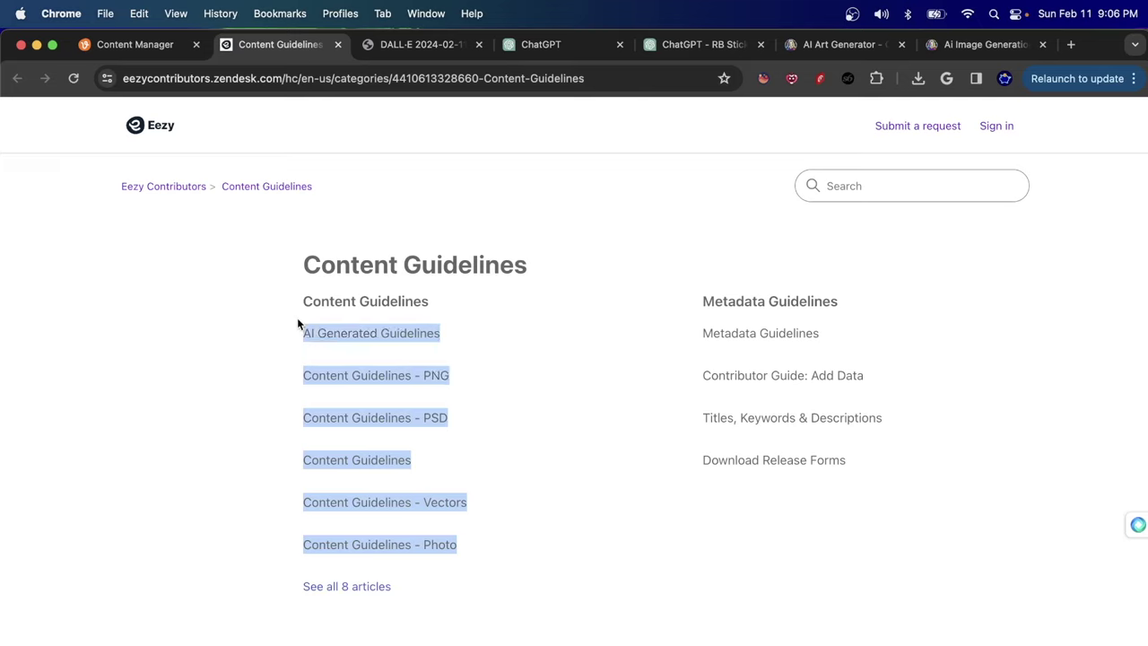
left_click(518, 444)
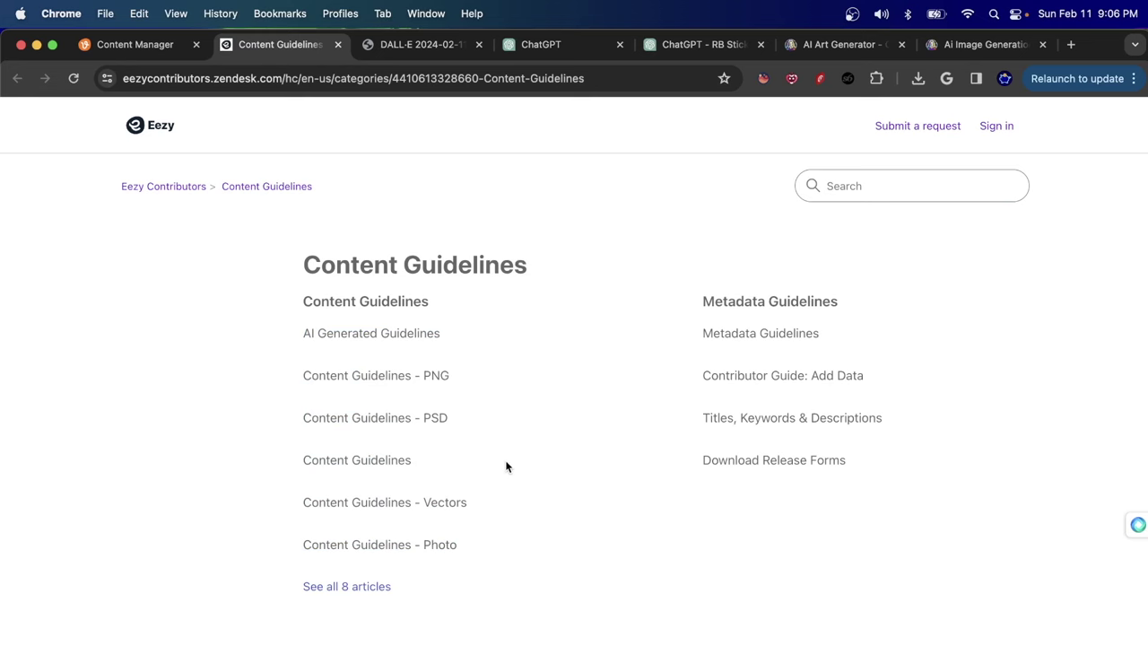
left_click(135, 44)
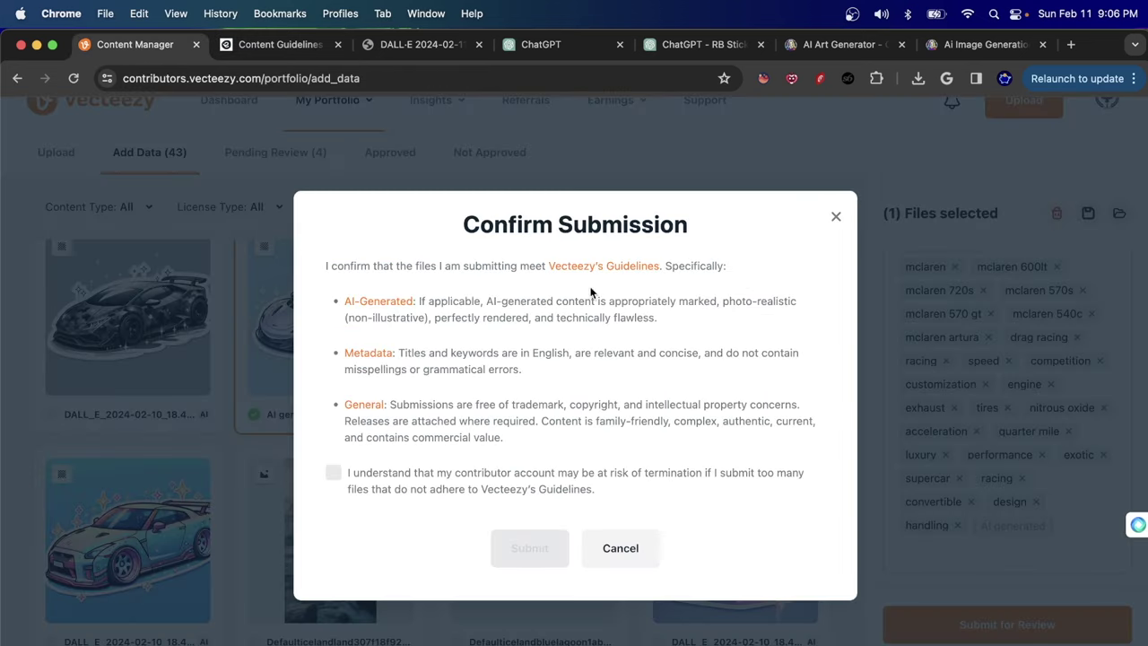
left_click(834, 218)
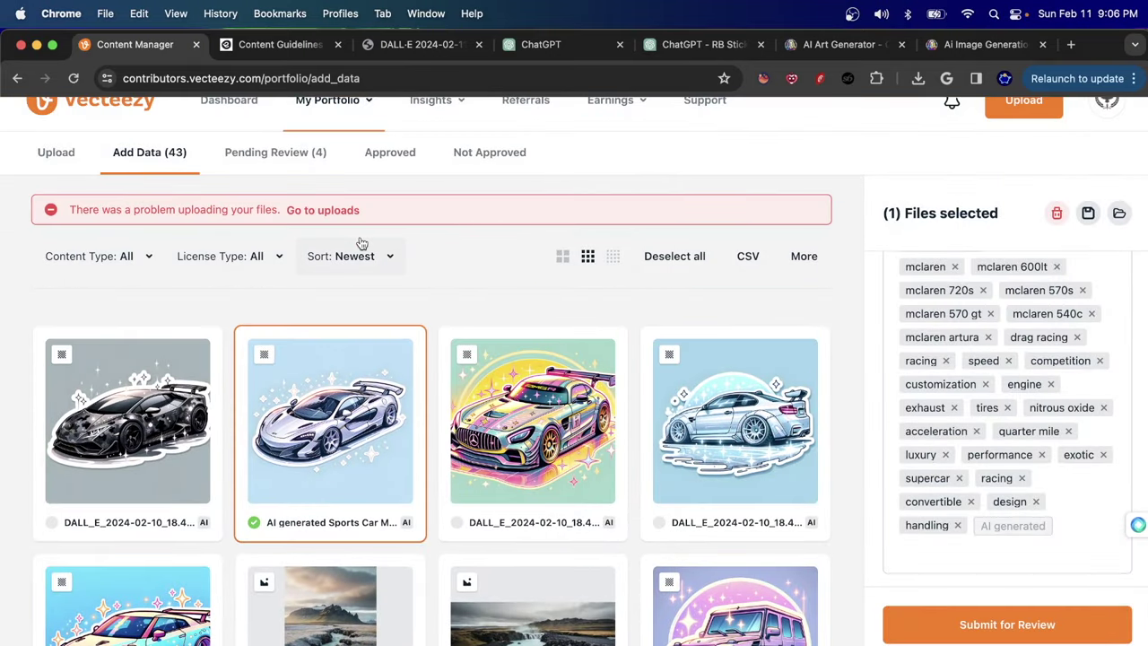
Check the failed files on the web upload page and browse the sections of the Content Guidelines
left_click_drag(280, 211, 187, 205)
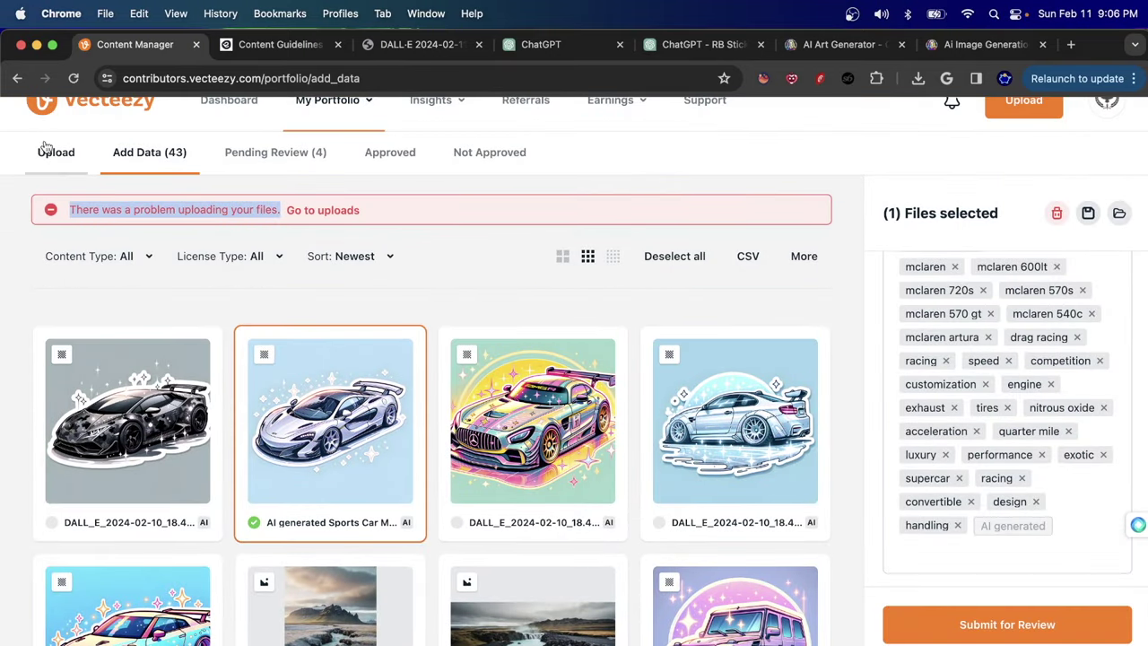
left_click(55, 152)
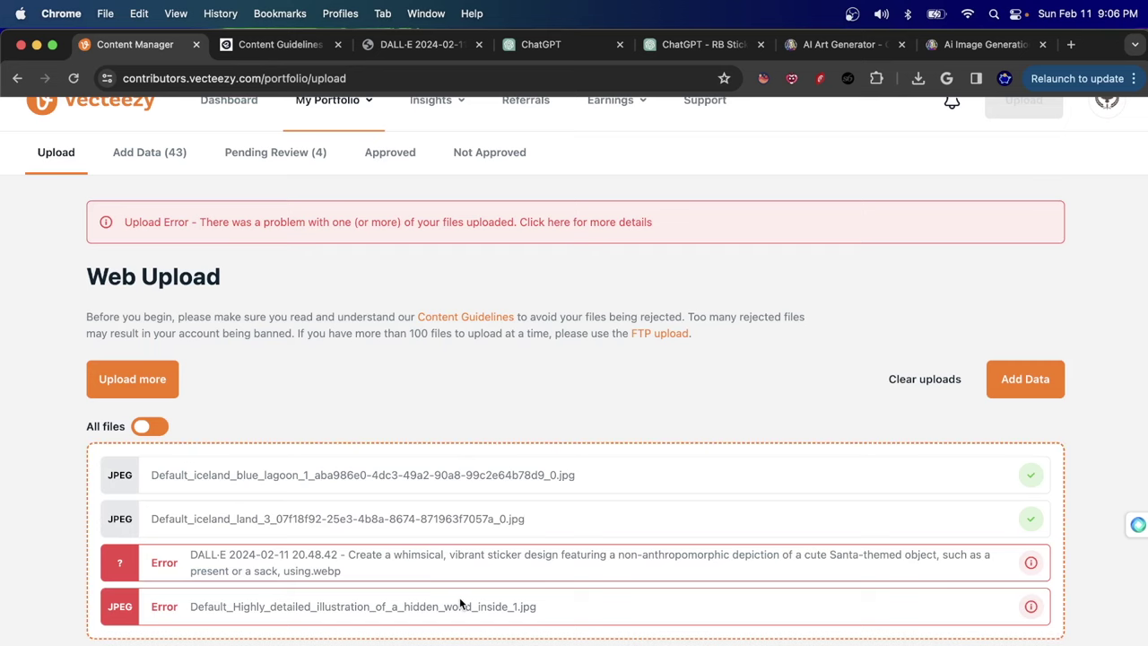
left_click(278, 45)
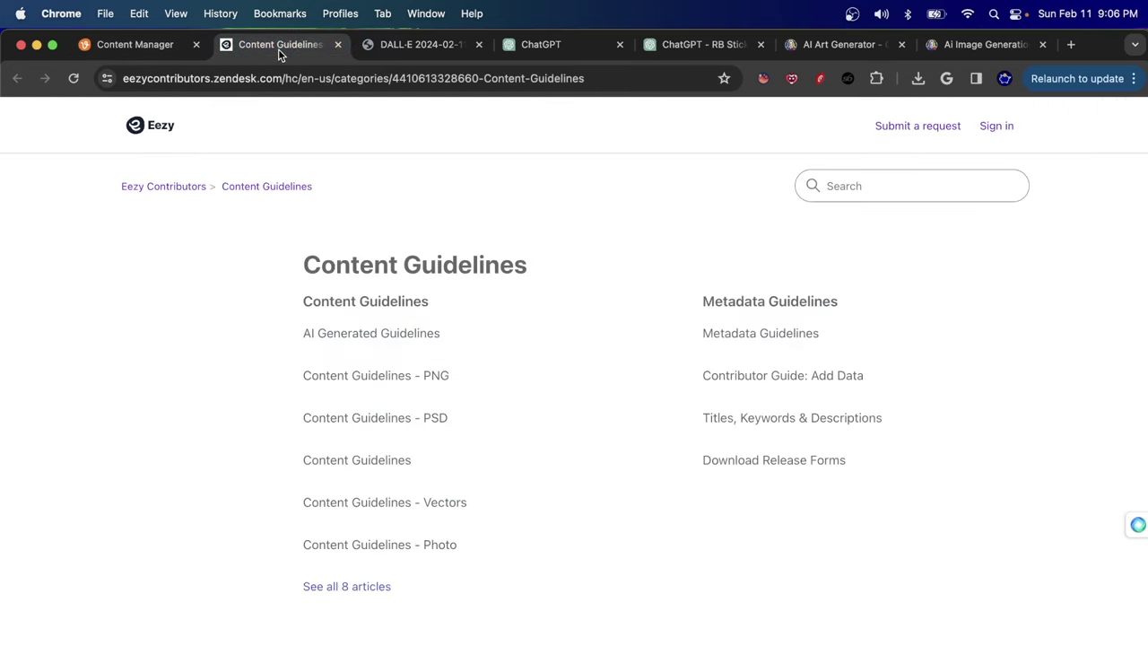
scroll(480, 356, "down", 2)
scroll(480, 356, "down", 8)
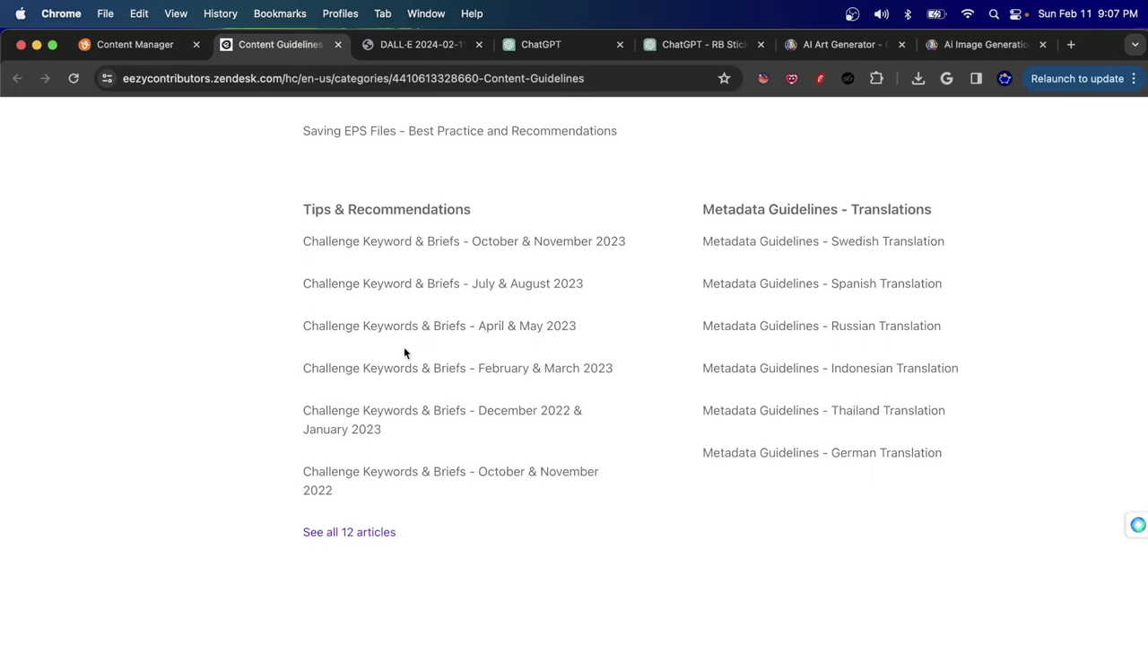
scroll(241, 194, "up", 5)
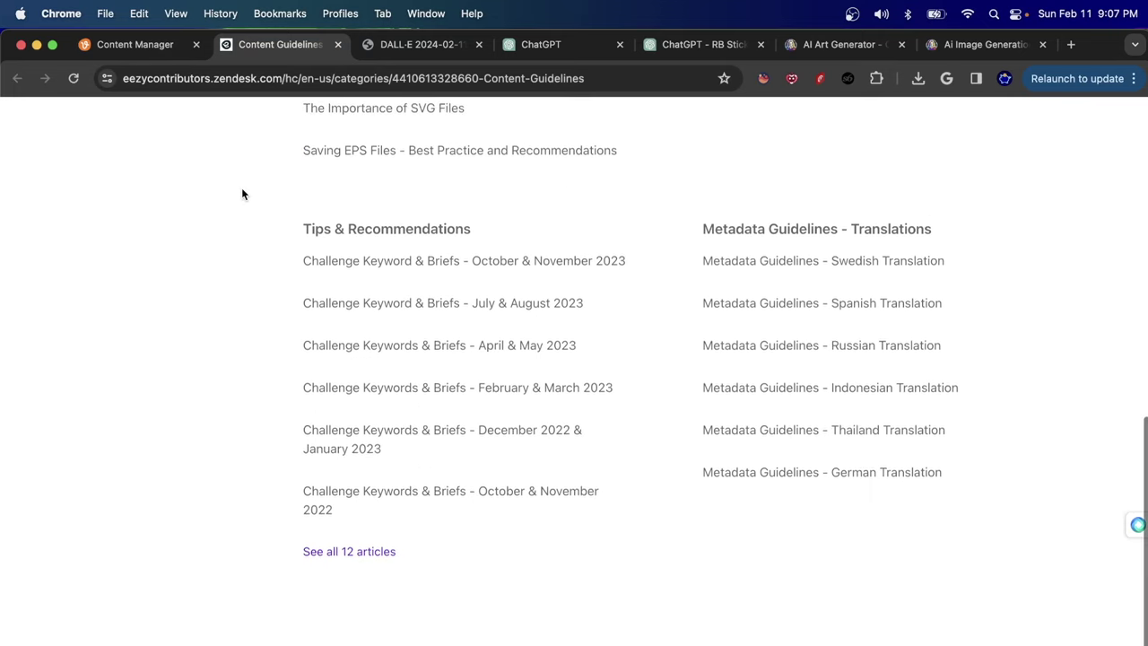
scroll(241, 194, "up", 3)
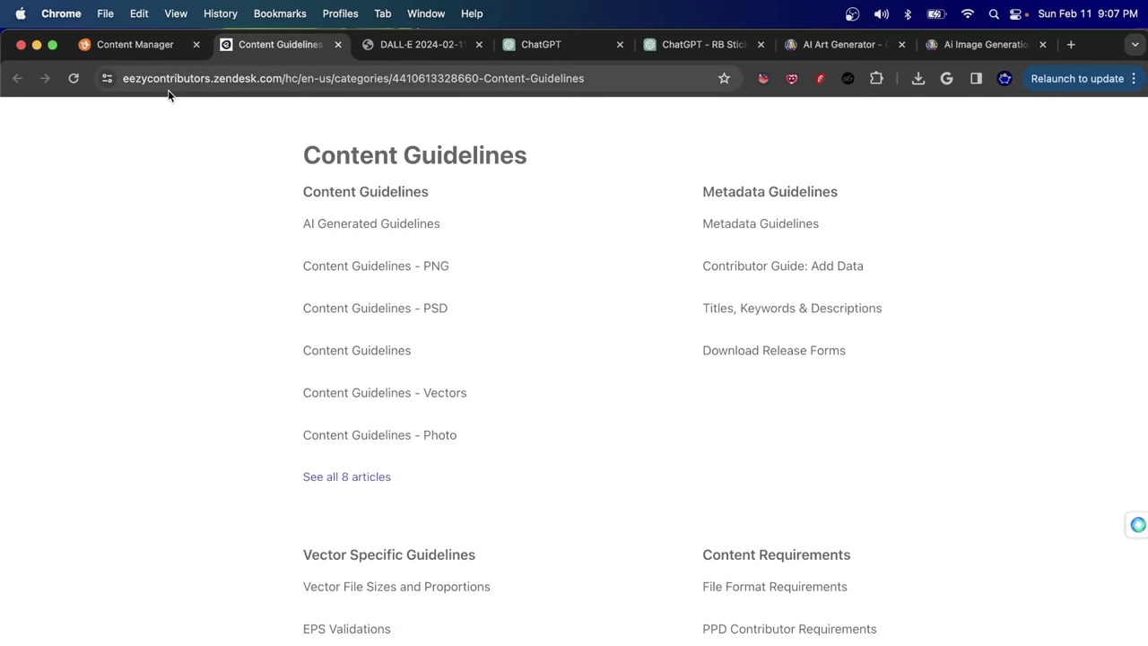
Return to the files awaiting data, recheck the web upload page and select the McLaren sports car sticker
left_click(144, 36)
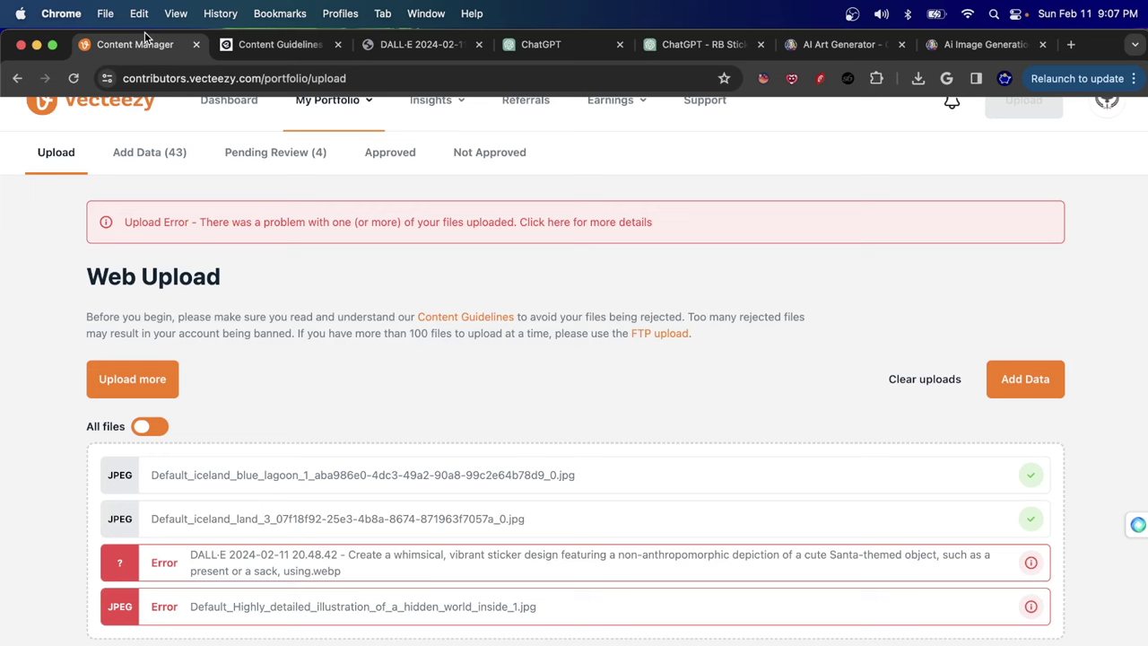
left_click(172, 153)
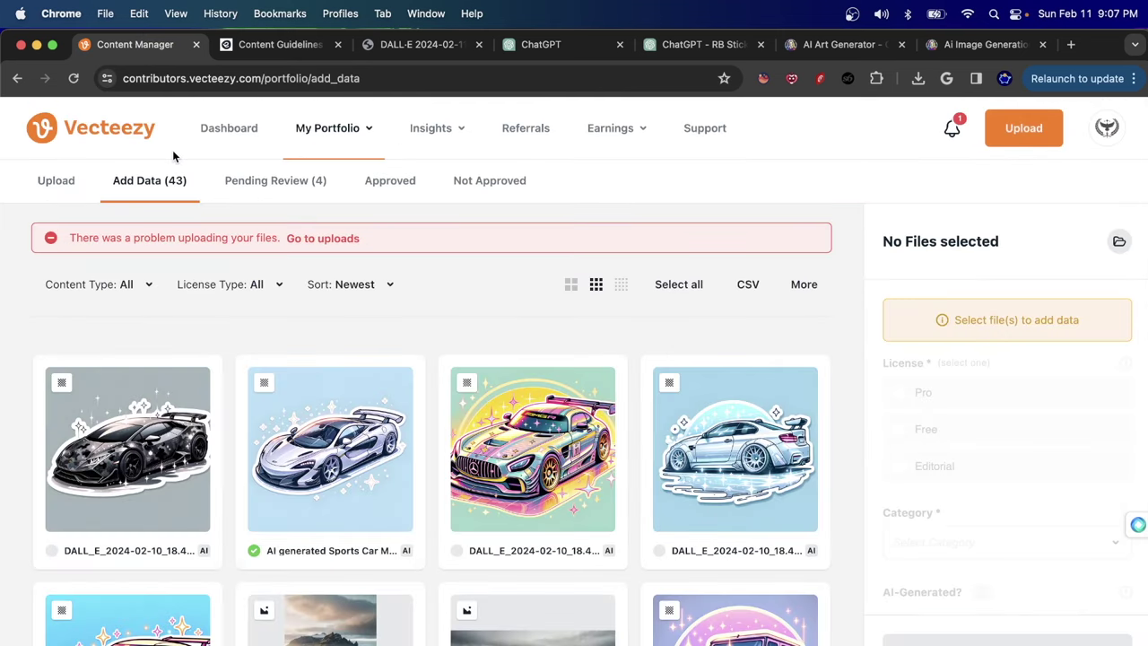
left_click(319, 423)
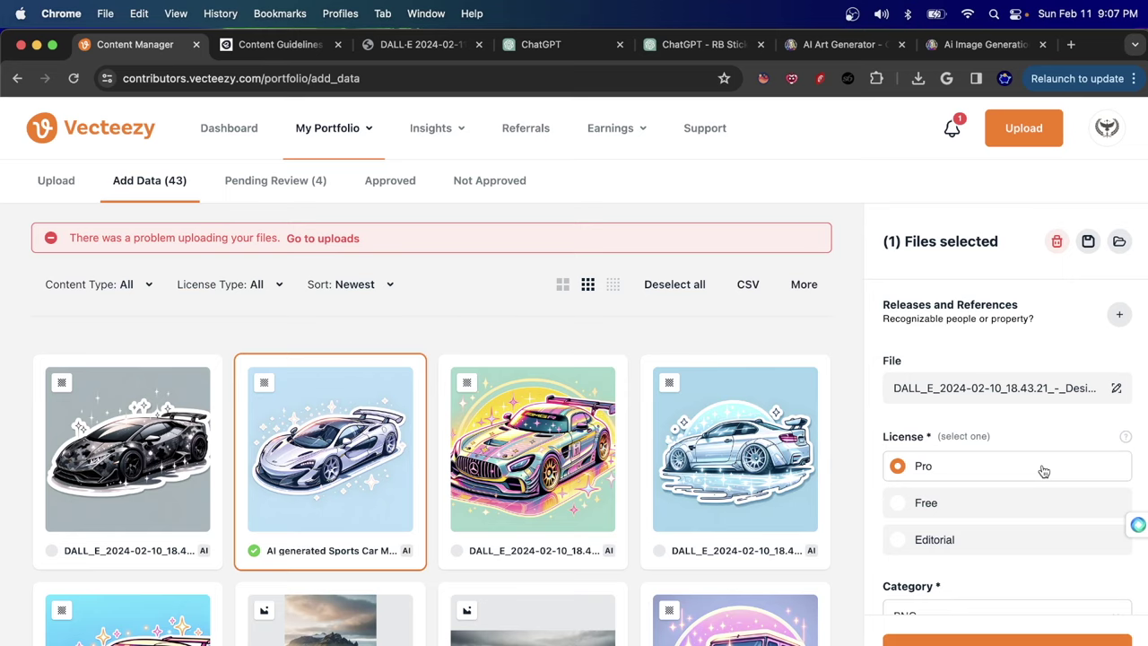
left_click(55, 180)
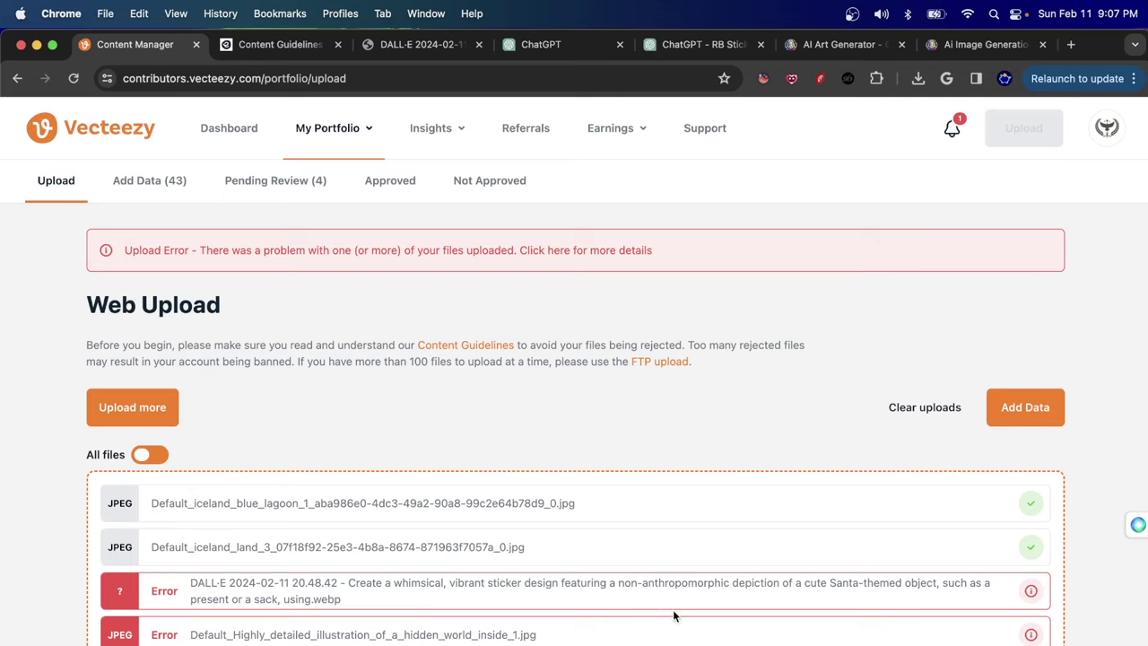
left_click(141, 180)
left_click(310, 492)
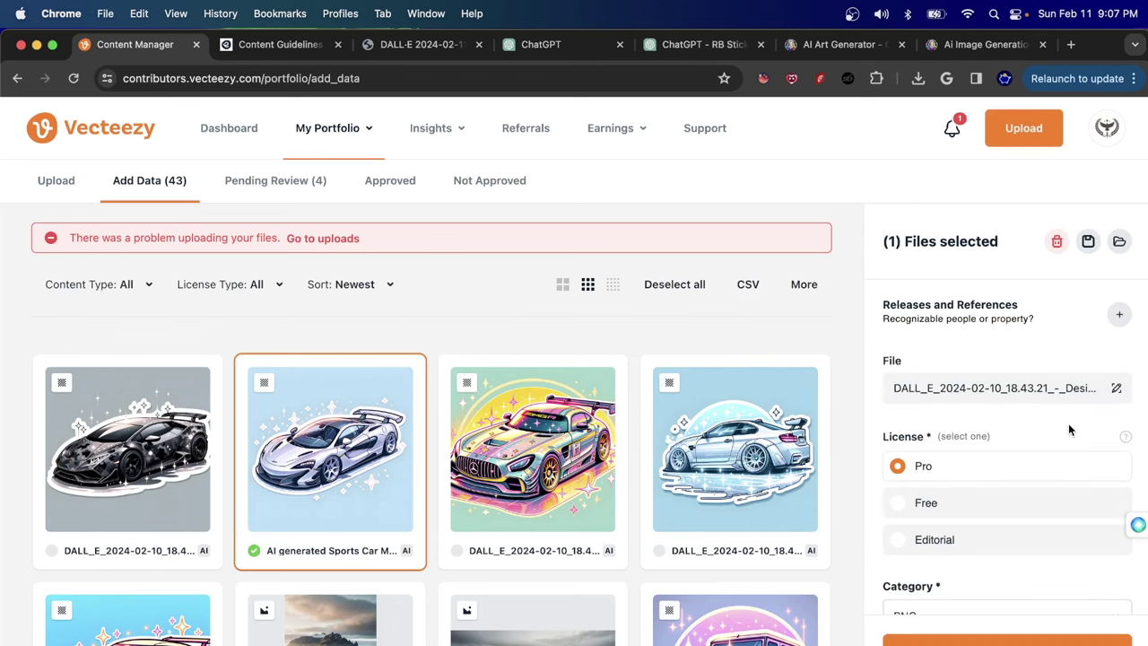
Open the McLaren sticker's submission confirmation, read the AI-Generated requirement and close the confirmation without submitting
left_click(1006, 639)
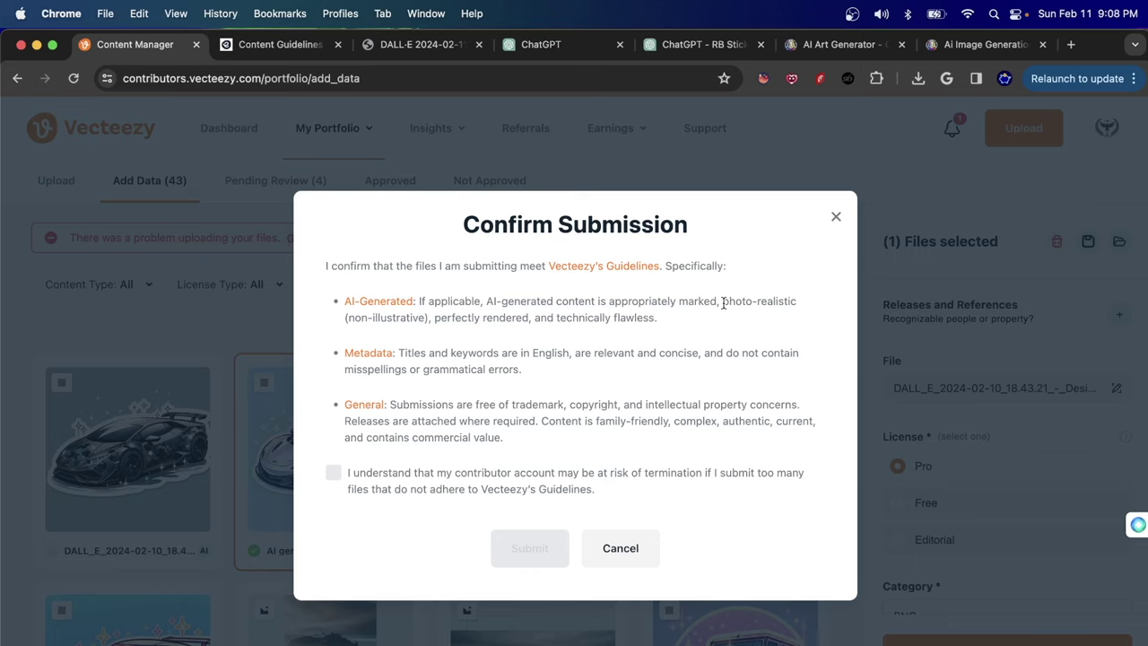
left_click_drag(722, 303, 551, 318)
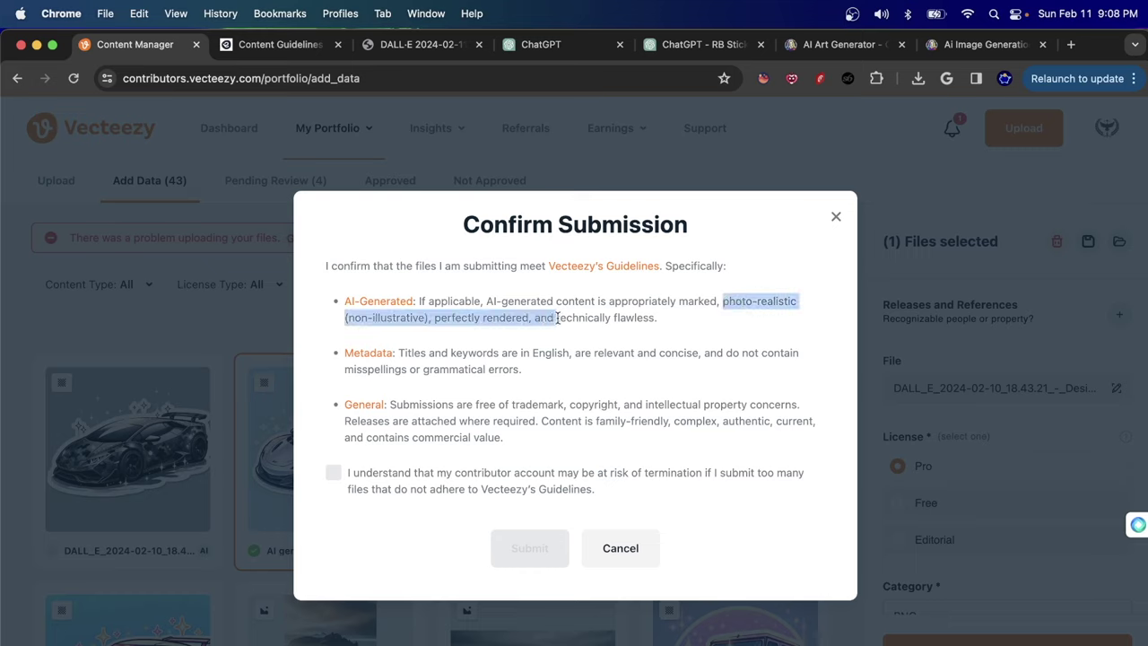
left_click(606, 315)
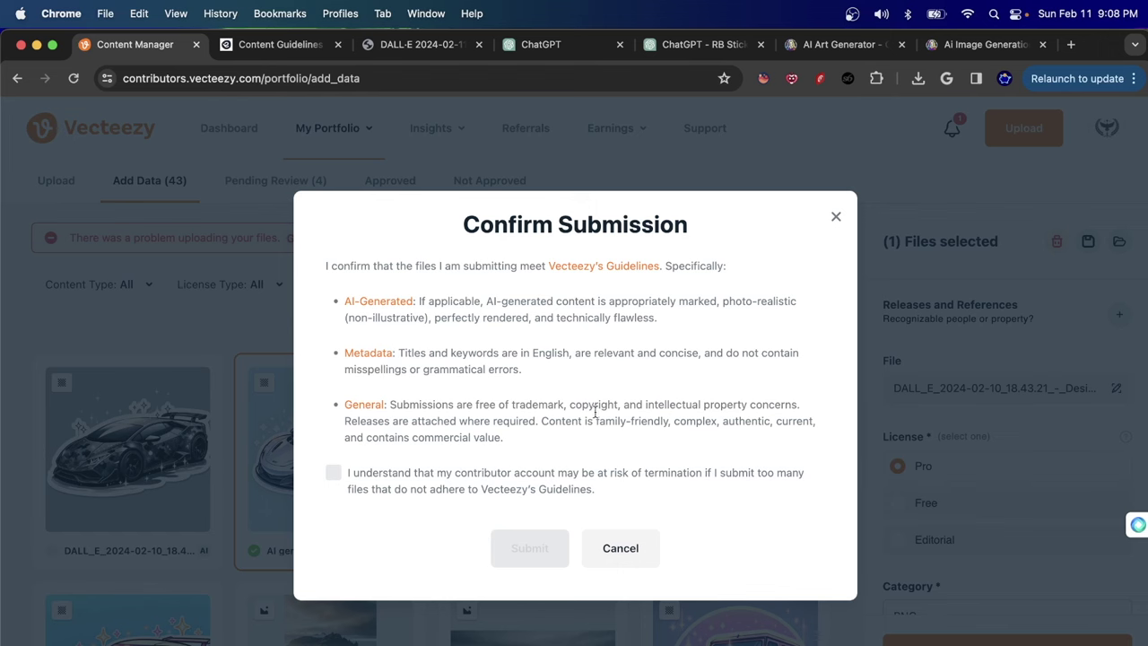
left_click(836, 216)
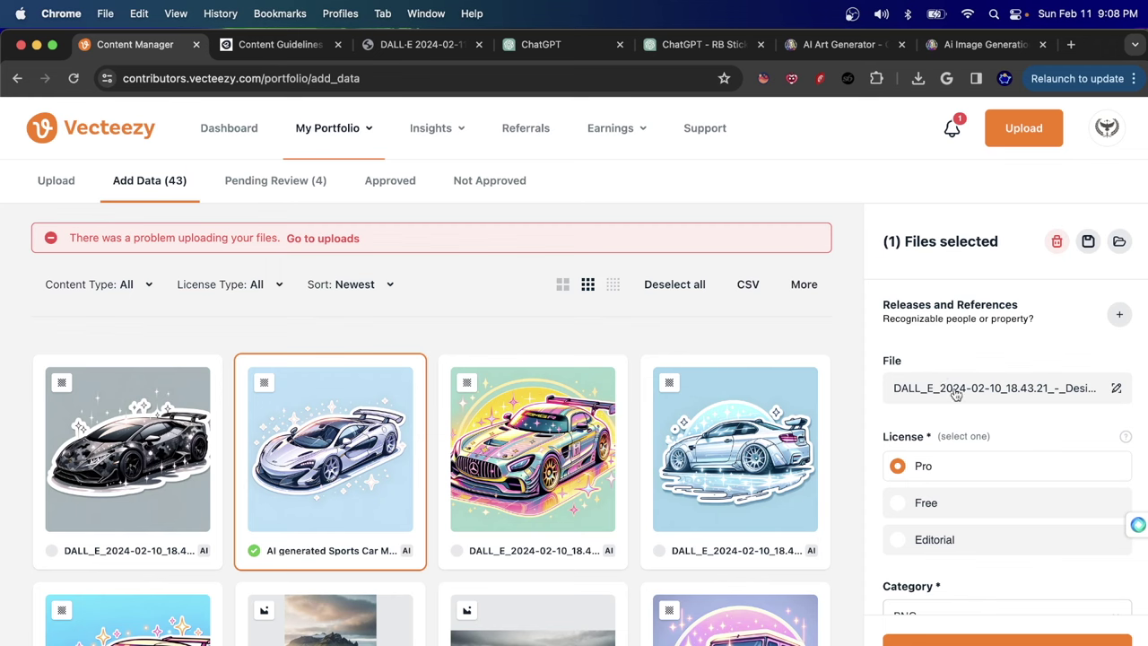
Review the McLaren sticker's keywords and remove the duplicate "racing" keyword
scroll(954, 393, "down", 10)
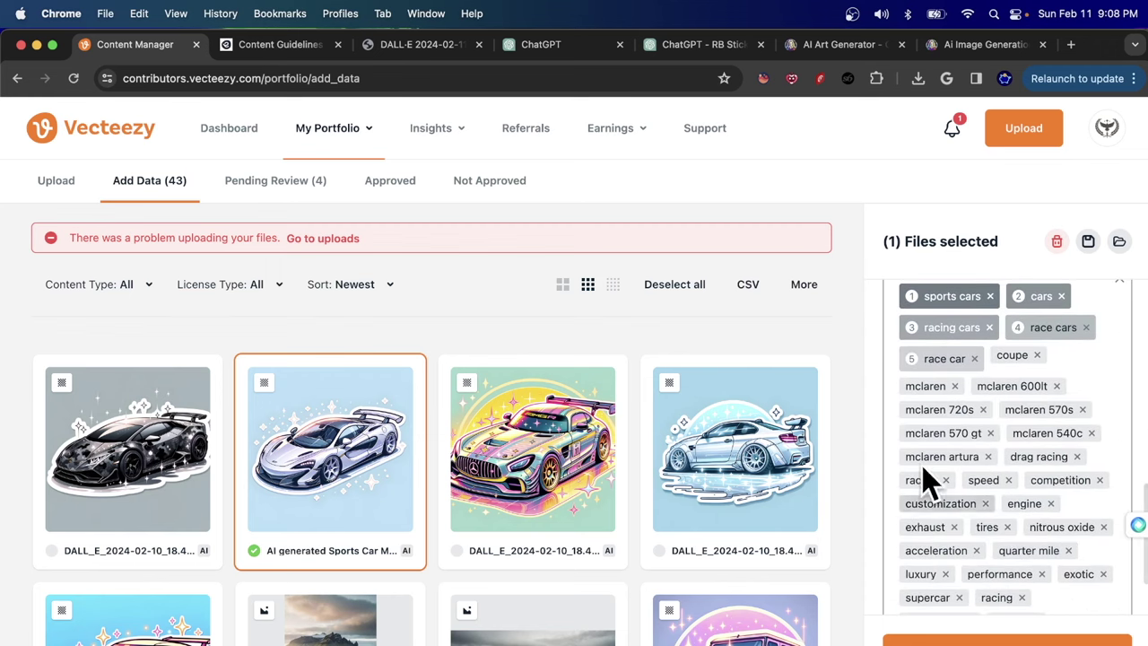
scroll(1013, 542, "down", 2)
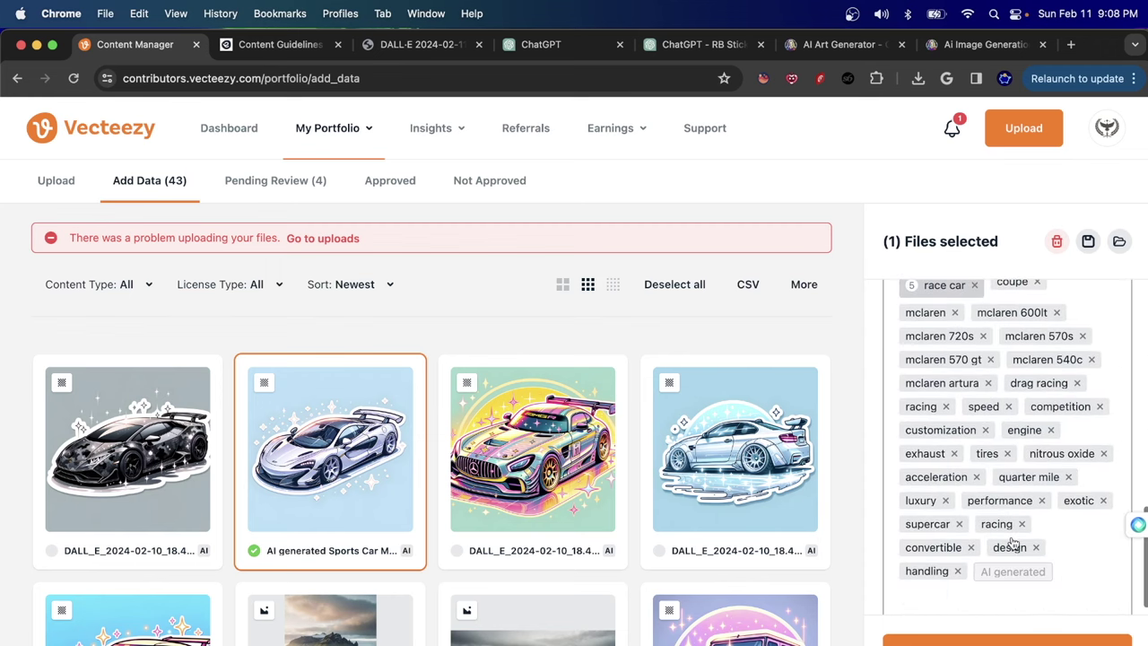
scroll(1013, 543, "up", 2)
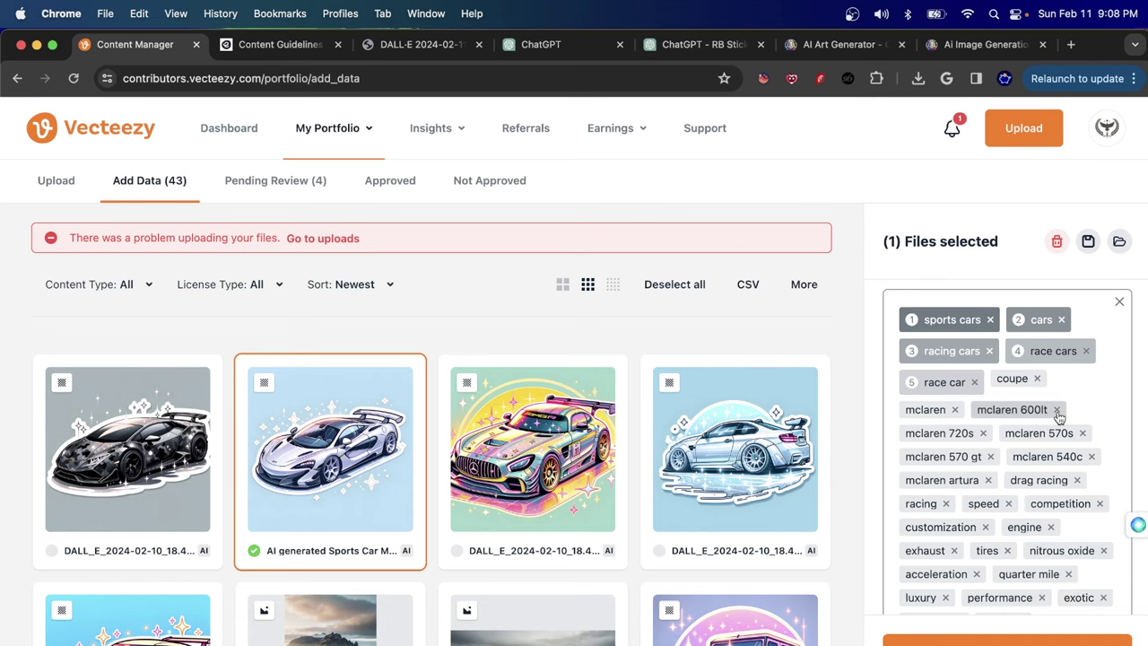
scroll(1067, 532, "down", 3)
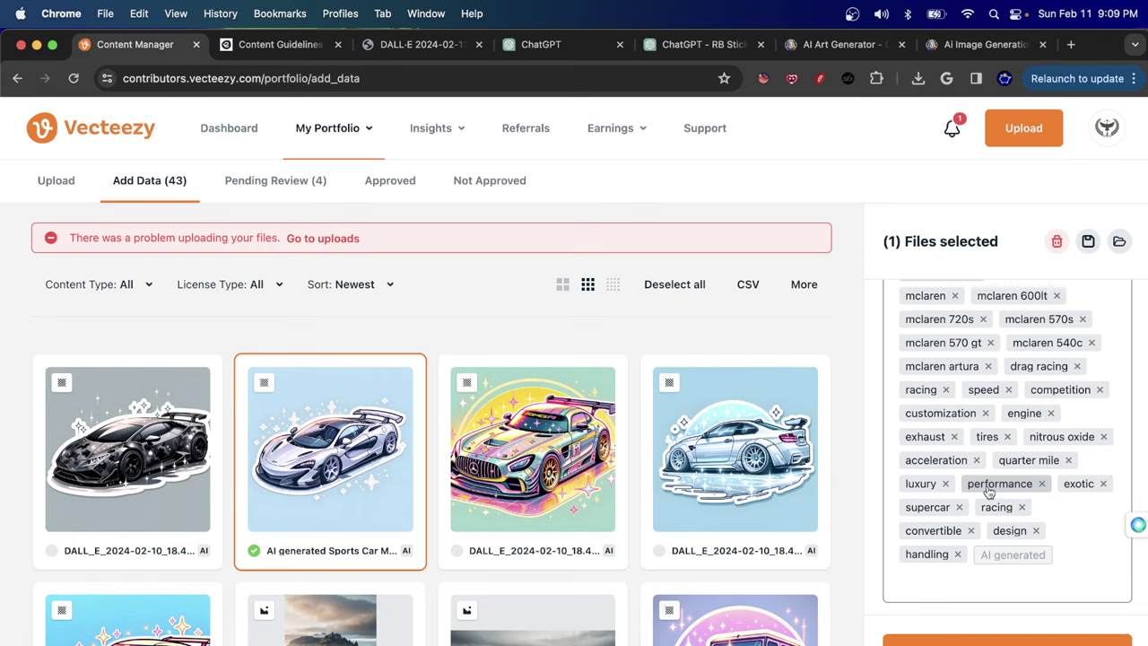
scroll(987, 397, "up", 4)
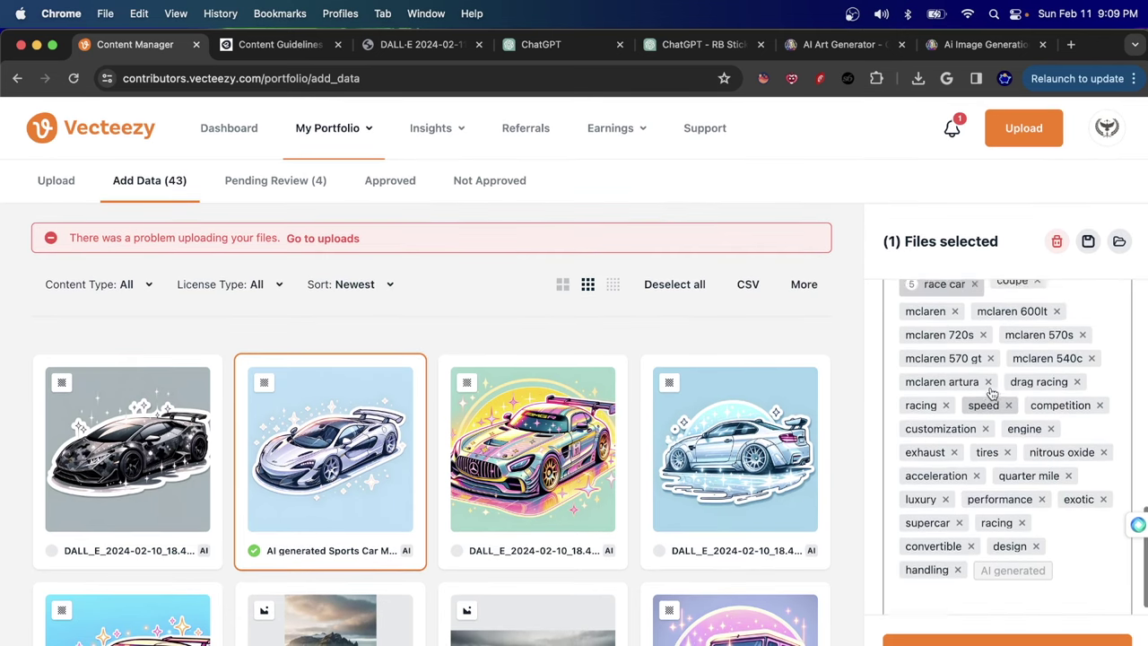
scroll(960, 466, "down", 4)
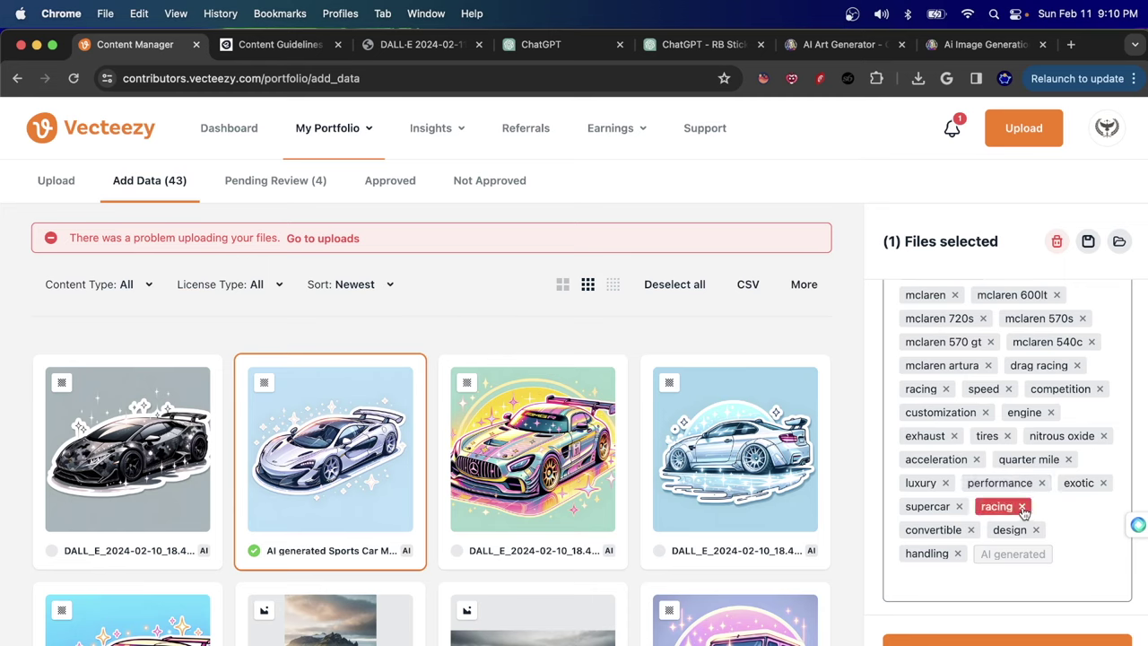
left_click(1022, 507)
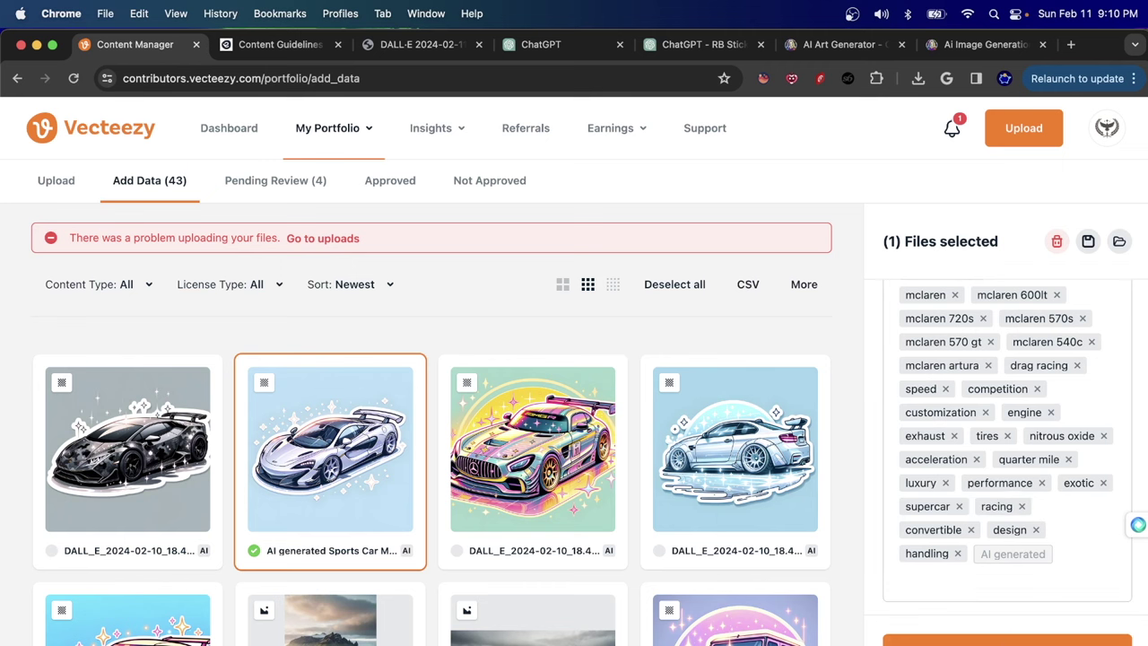
Submit the McLaren sticker for review, accepting the account termination risk statement, and dismiss the success notice
left_click(1006, 639)
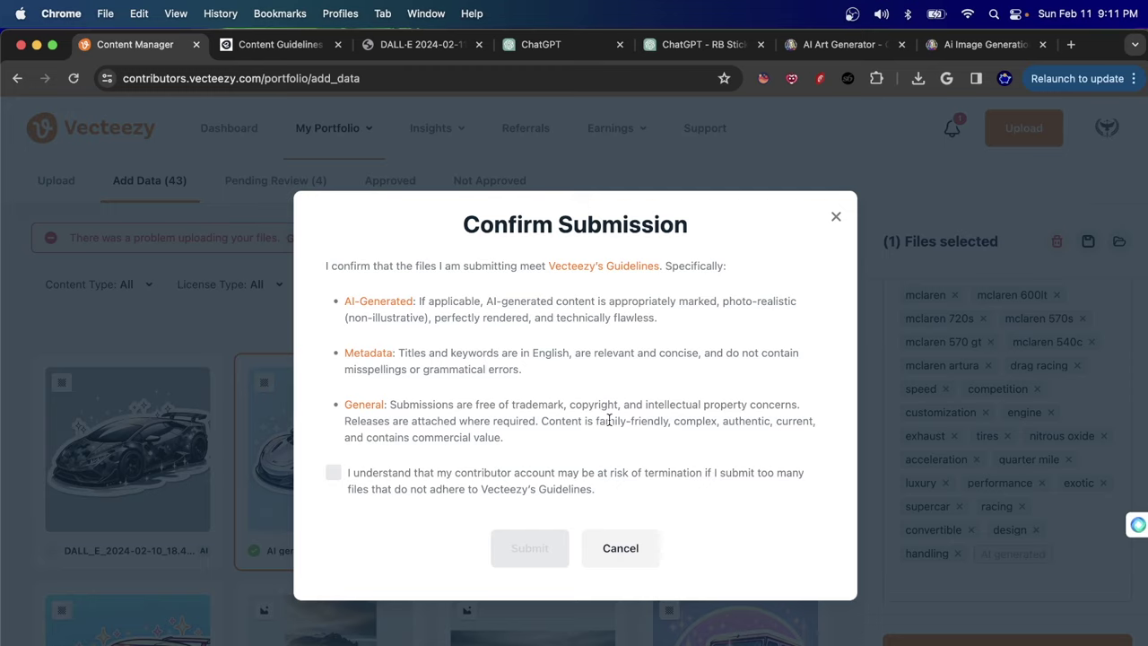
left_click(336, 471)
left_click(554, 546)
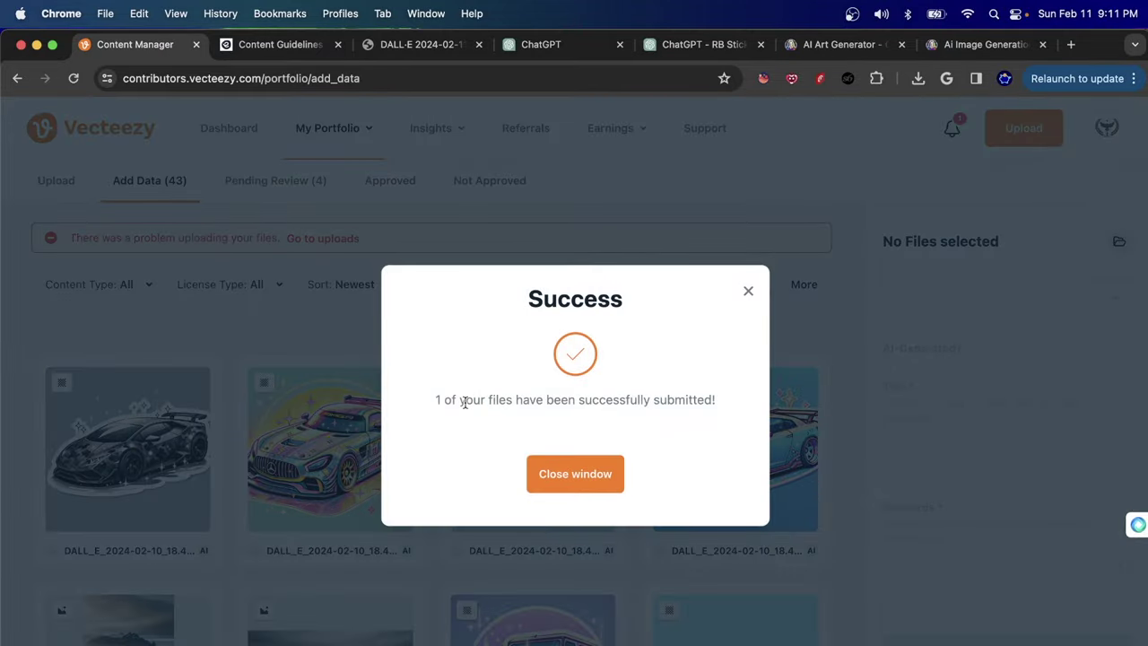
left_click(584, 471)
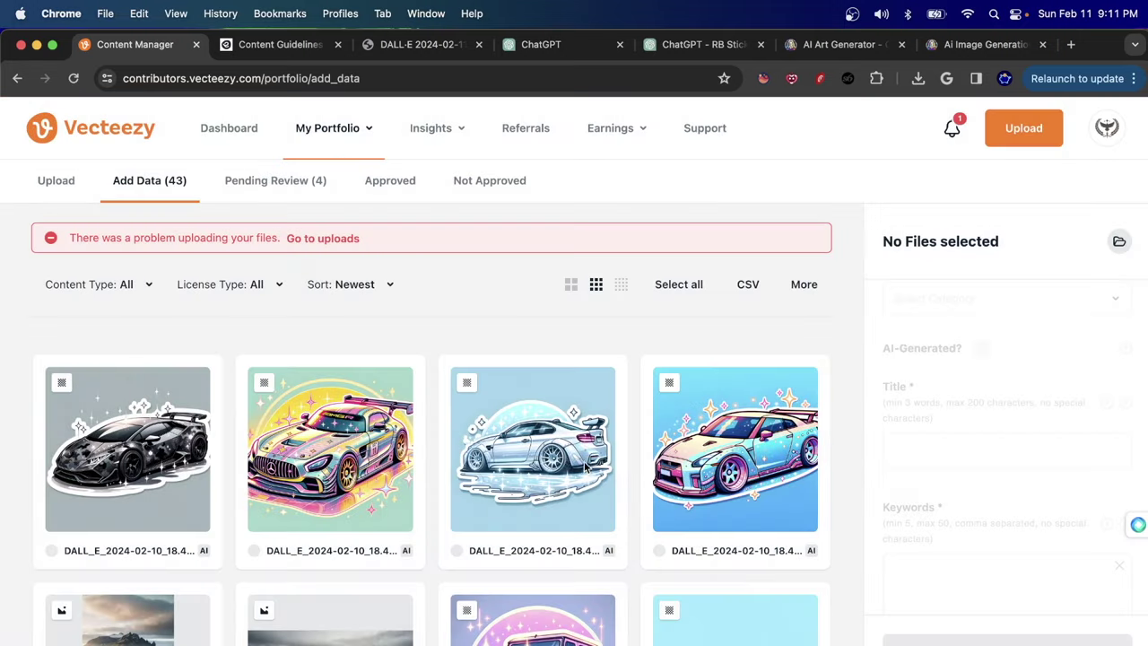
View the files pending review and check the McLaren sticker's upload and expected review dates
left_click(285, 182)
right_click(475, 267)
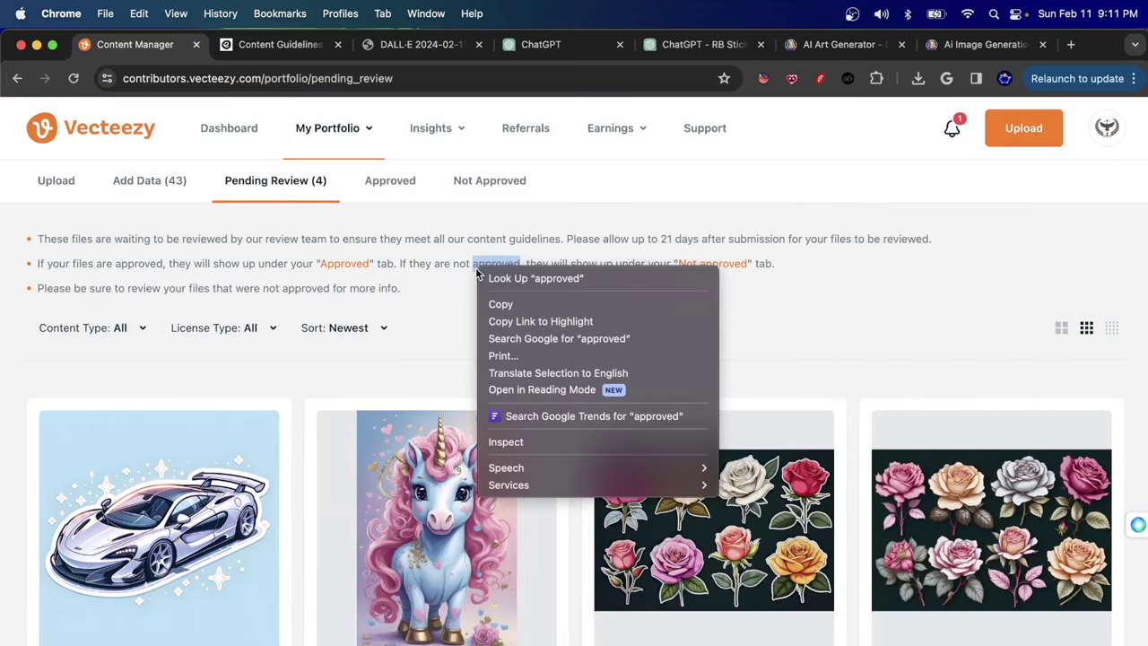
left_click(220, 417)
scroll(143, 452, "down", 2)
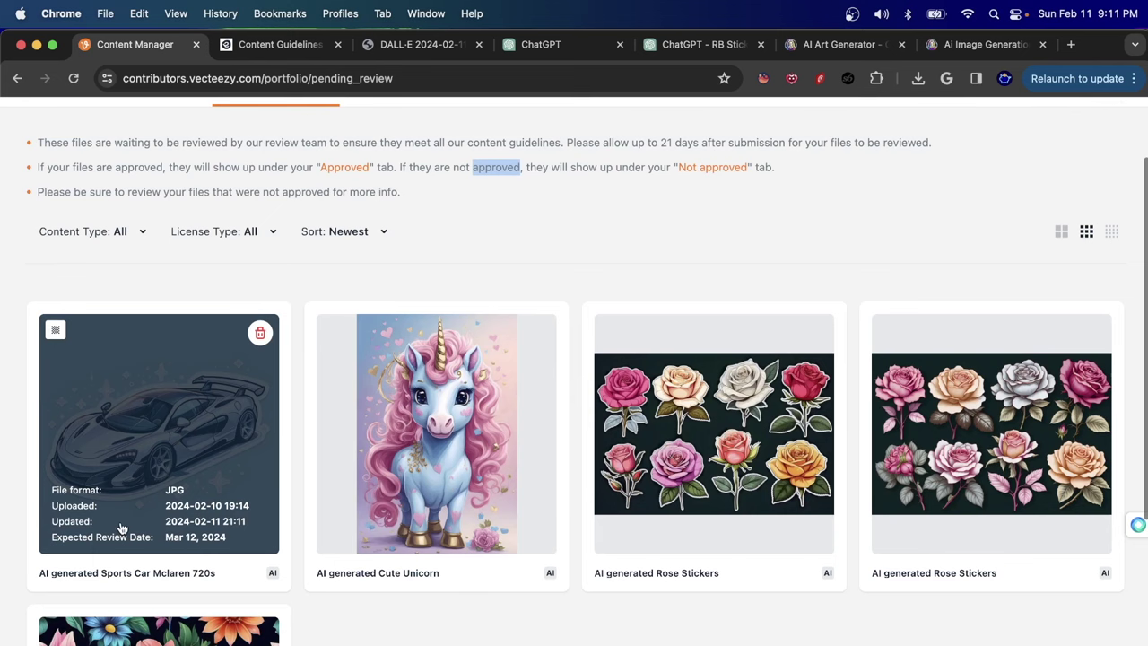
scroll(177, 421, "up", 2)
scroll(176, 429, "down", 3)
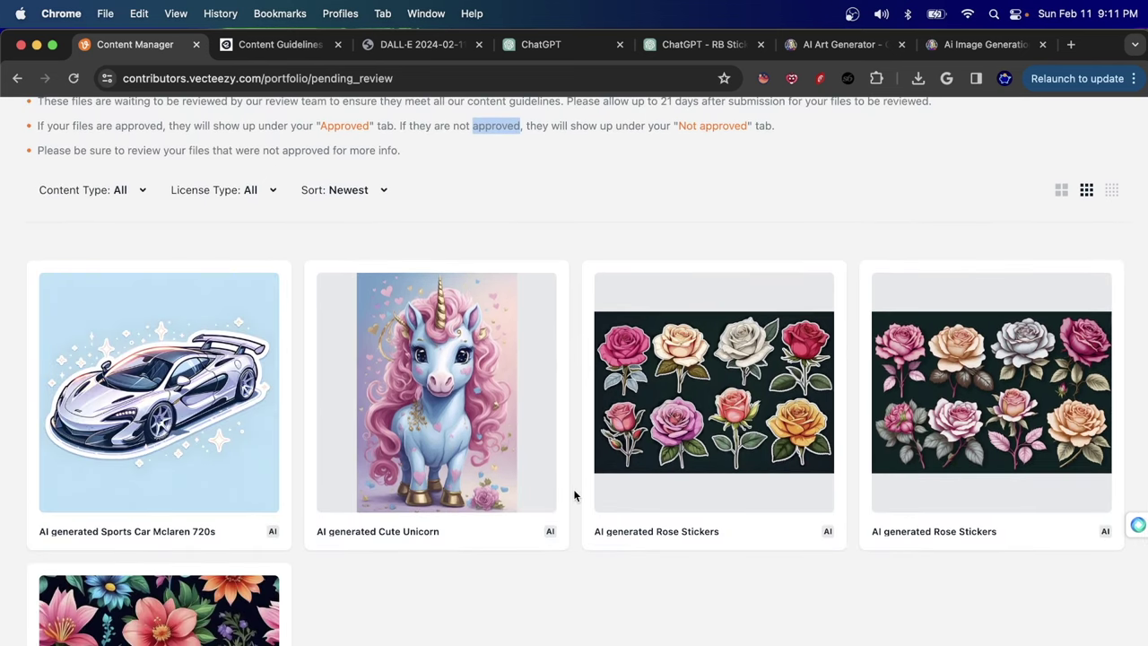
scroll(500, 607, "down", 2)
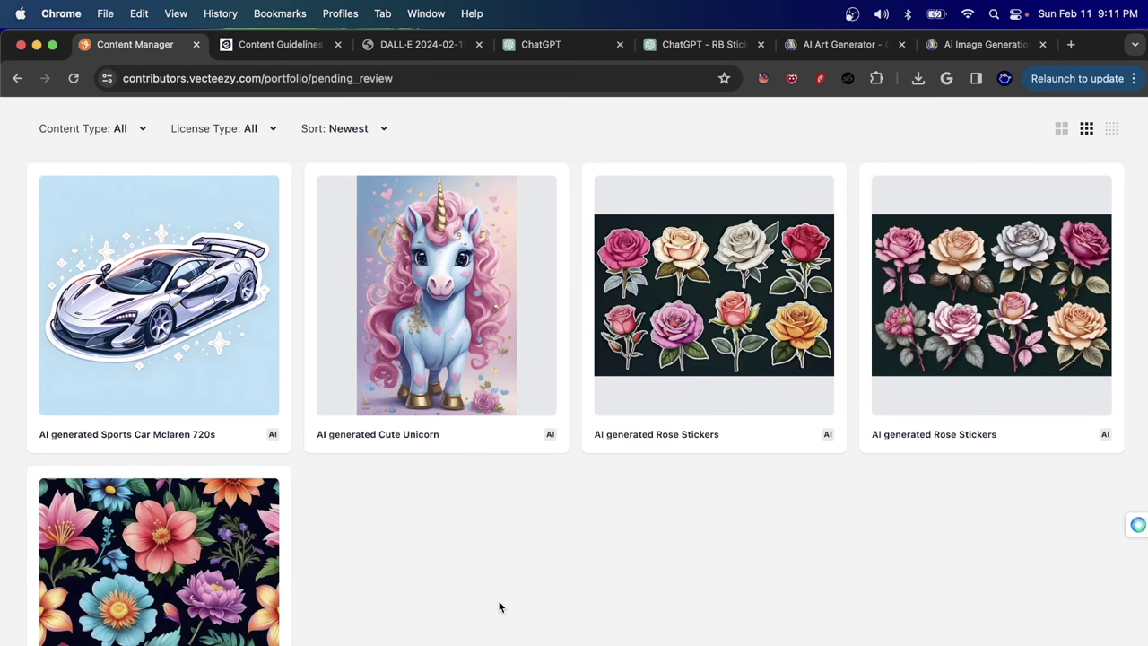
Check the seamless flower pattern's upload and expected review dates and the review time notice
scroll(499, 607, "down", 1)
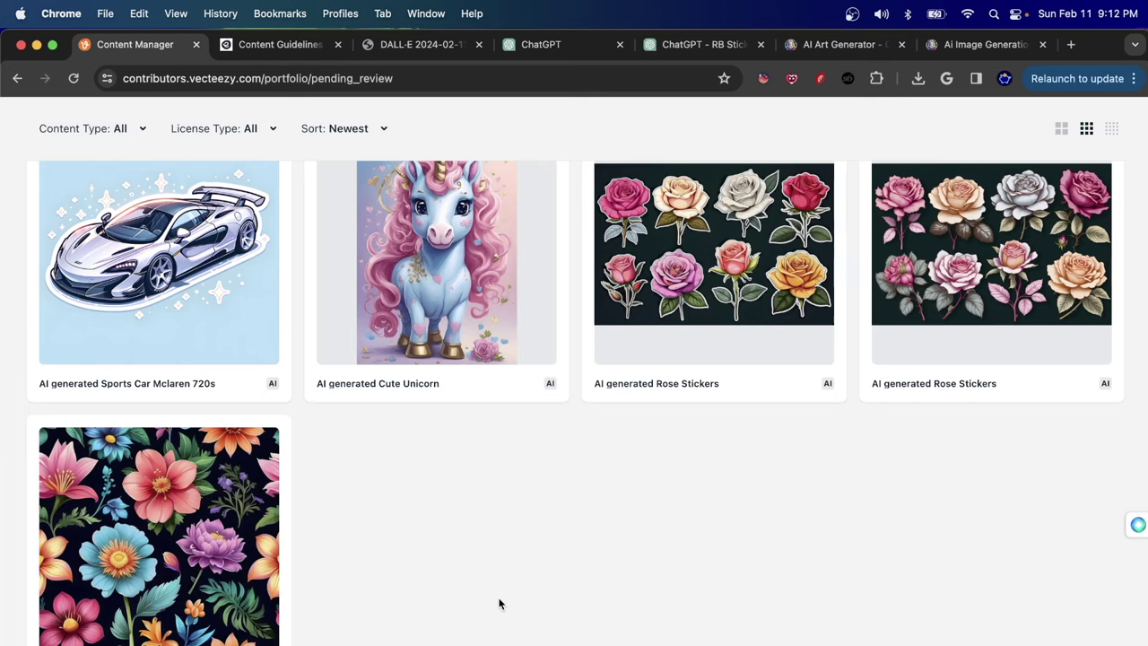
mouse_move(286, 490)
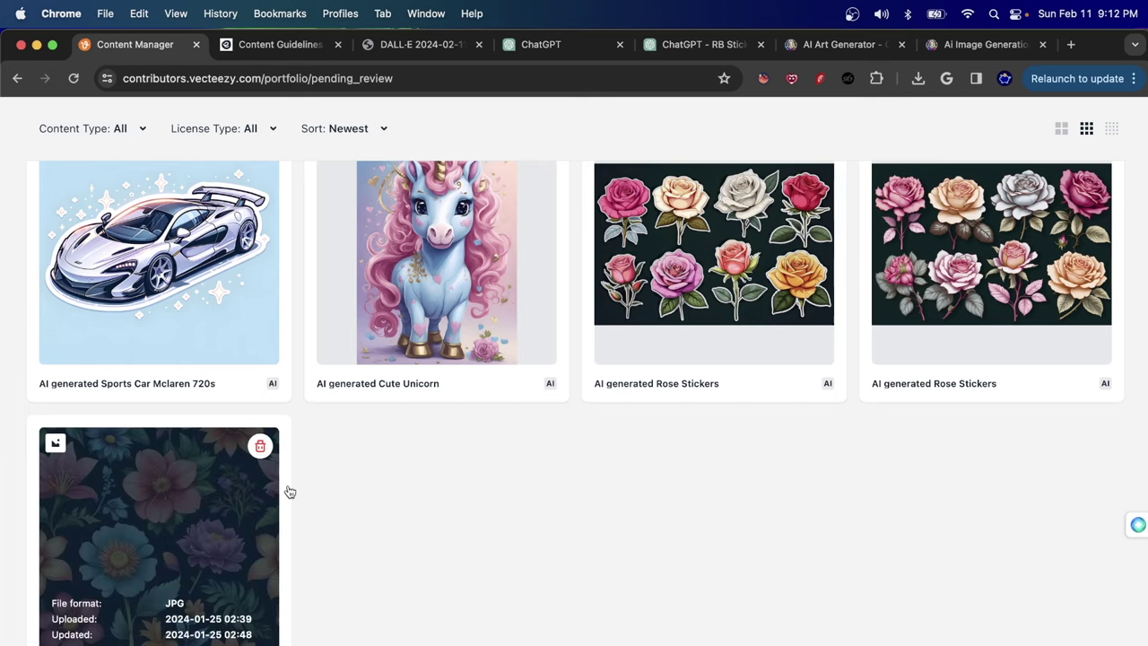
mouse_move(320, 368)
scroll(291, 448, "up", 3)
mouse_move(291, 448)
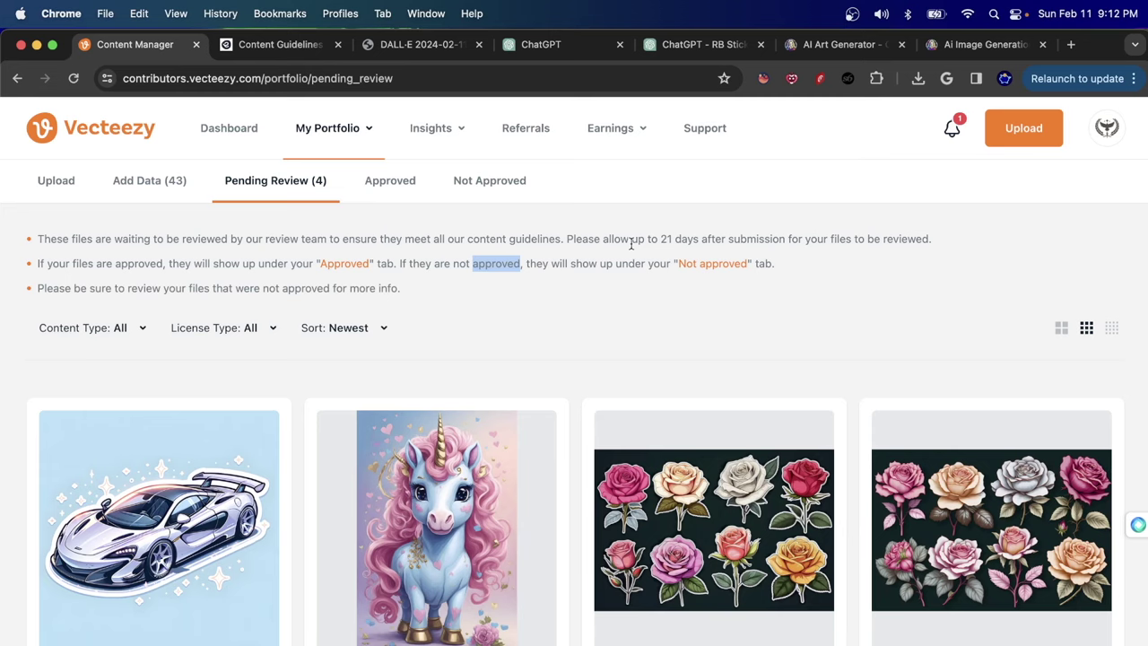
scroll(631, 244, "down", 5)
mouse_move(201, 429)
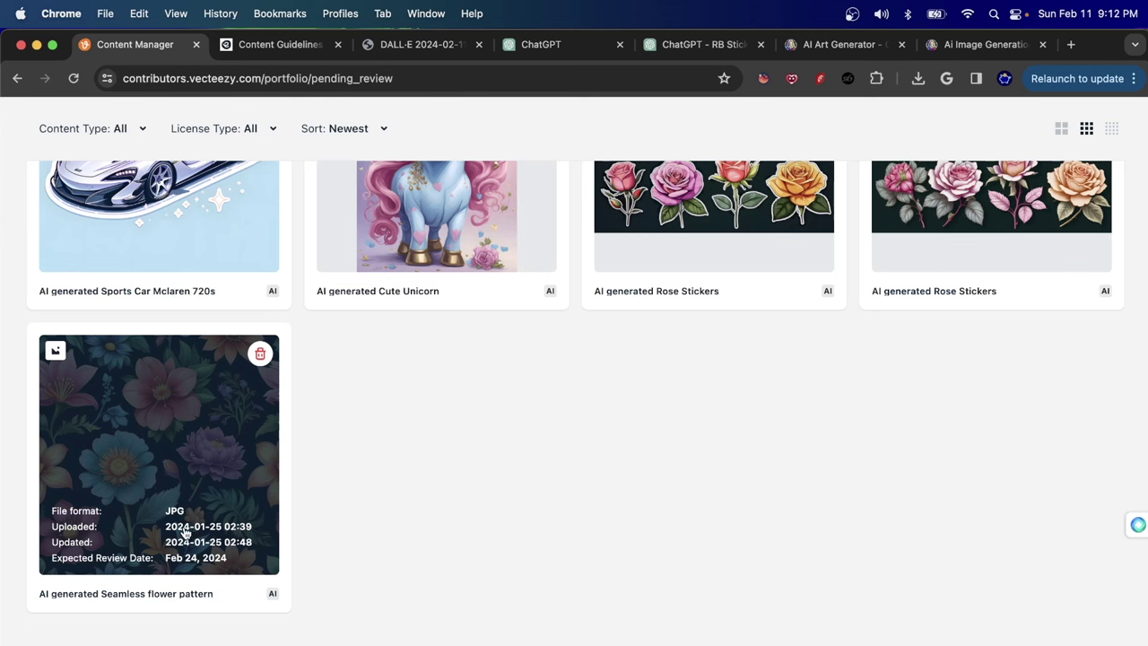
scroll(395, 529, "up", 5)
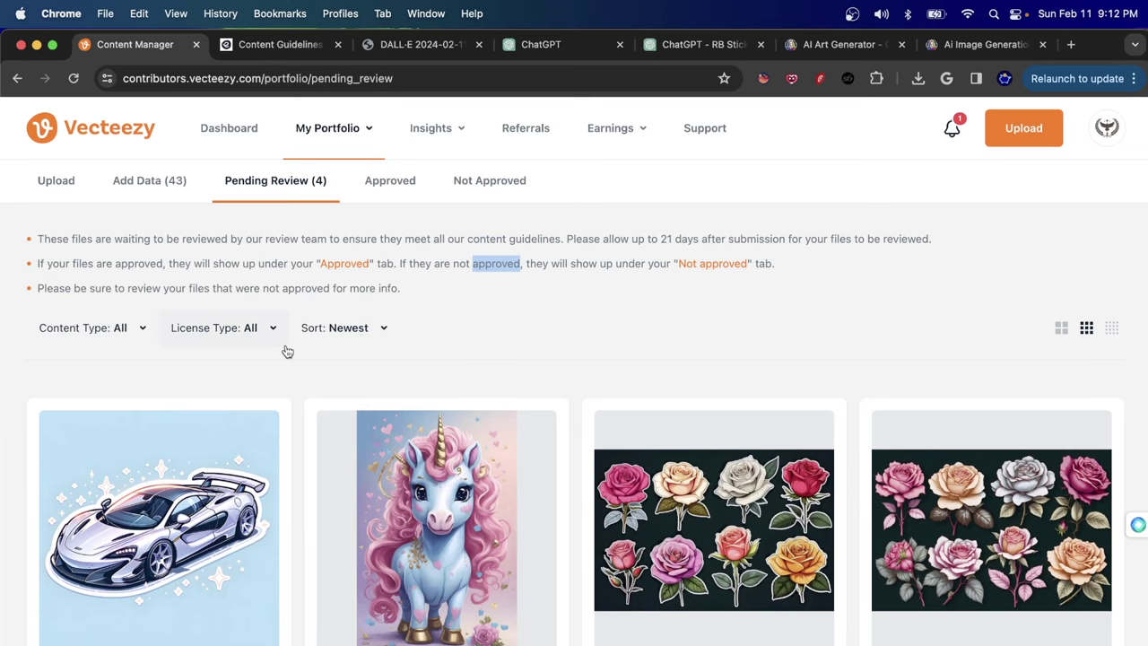
Recheck the uploaded and failed files on the web upload page, and browse the remaining files awaiting data
left_click(64, 177)
scroll(168, 337, "down", 3)
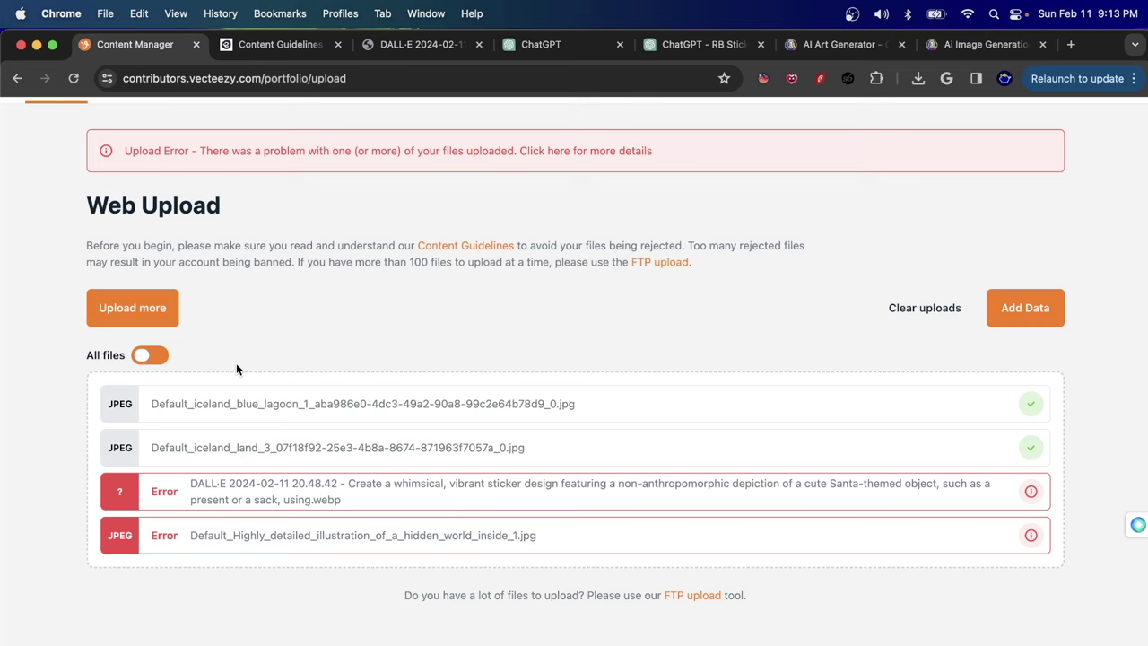
scroll(237, 367, "up", 2)
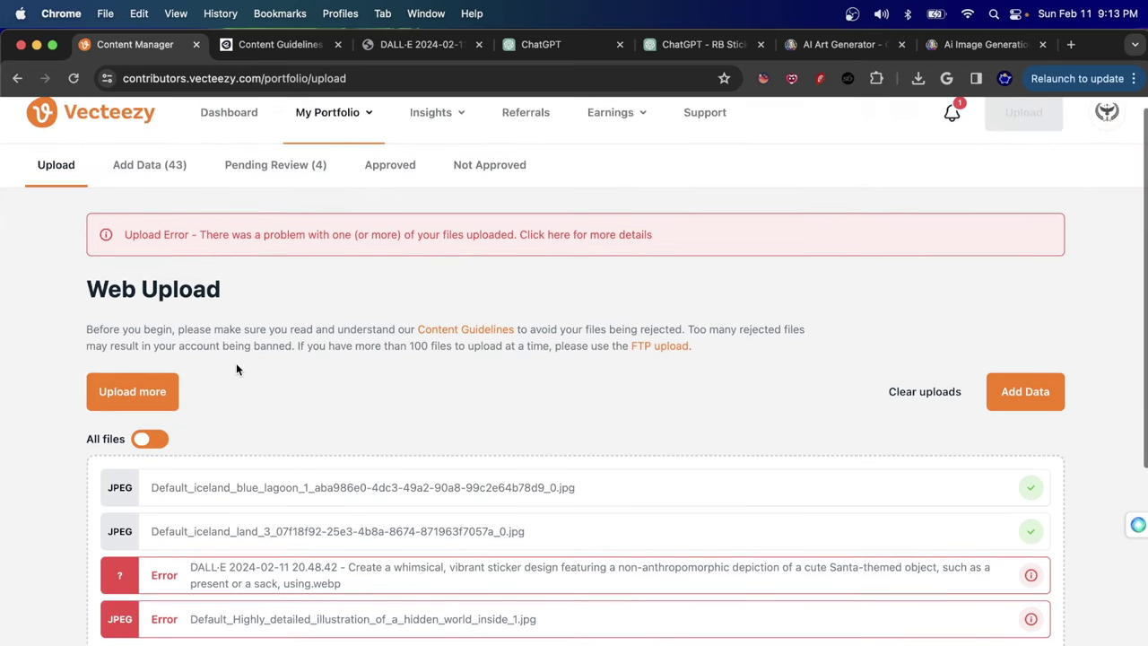
left_click(178, 166)
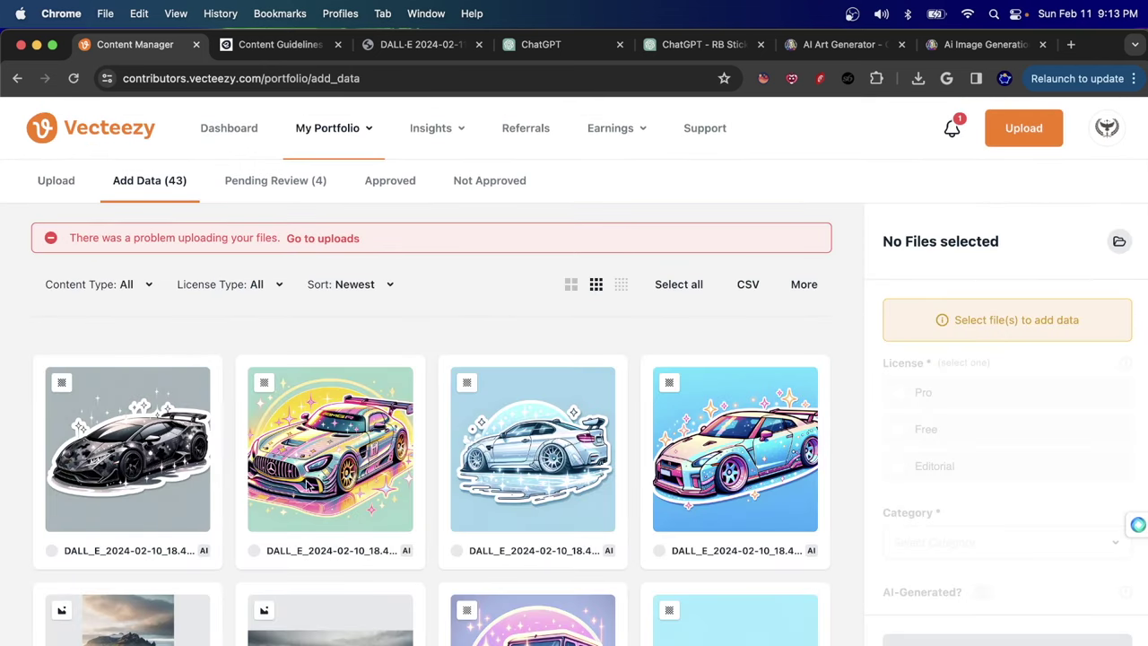
scroll(147, 495, "down", 5)
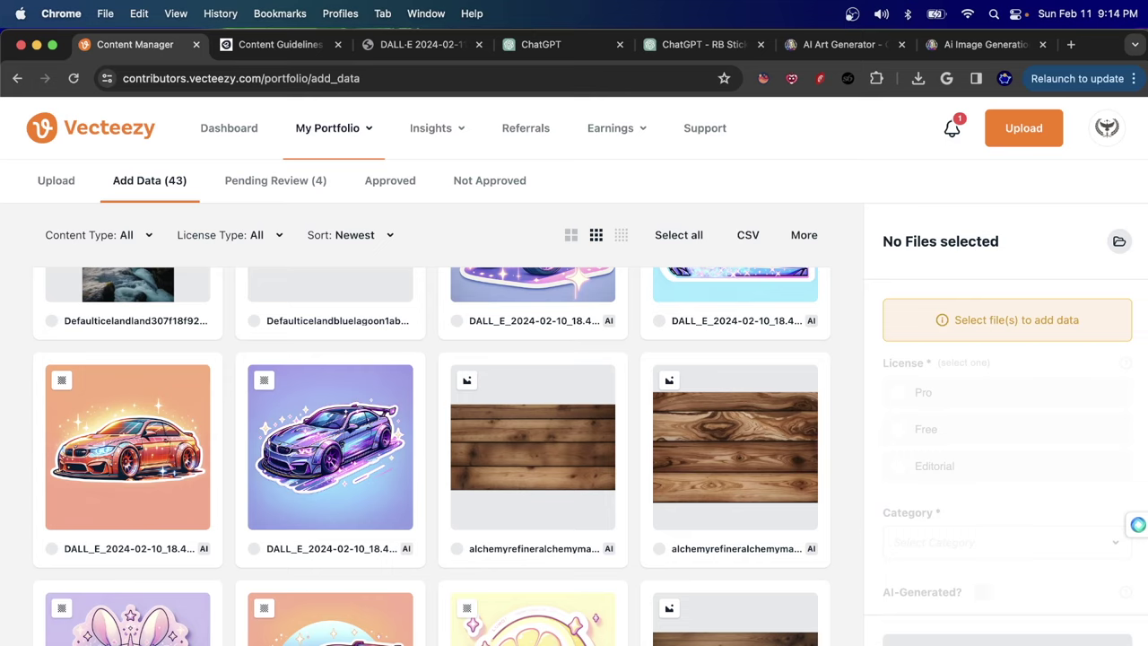
key("super+Tab")
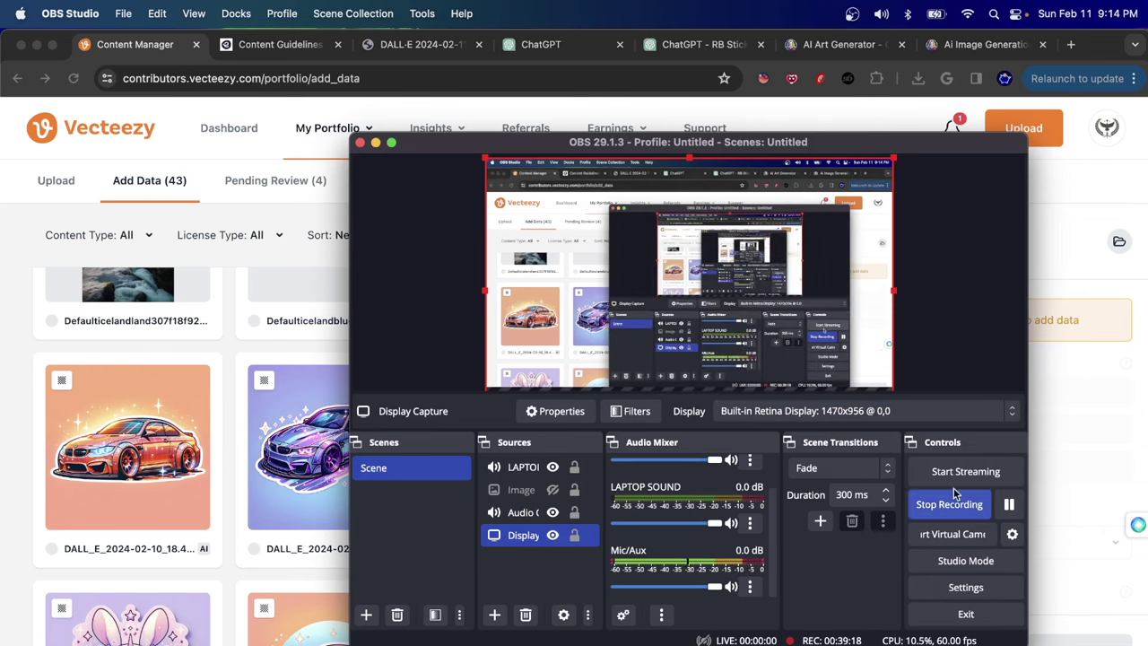